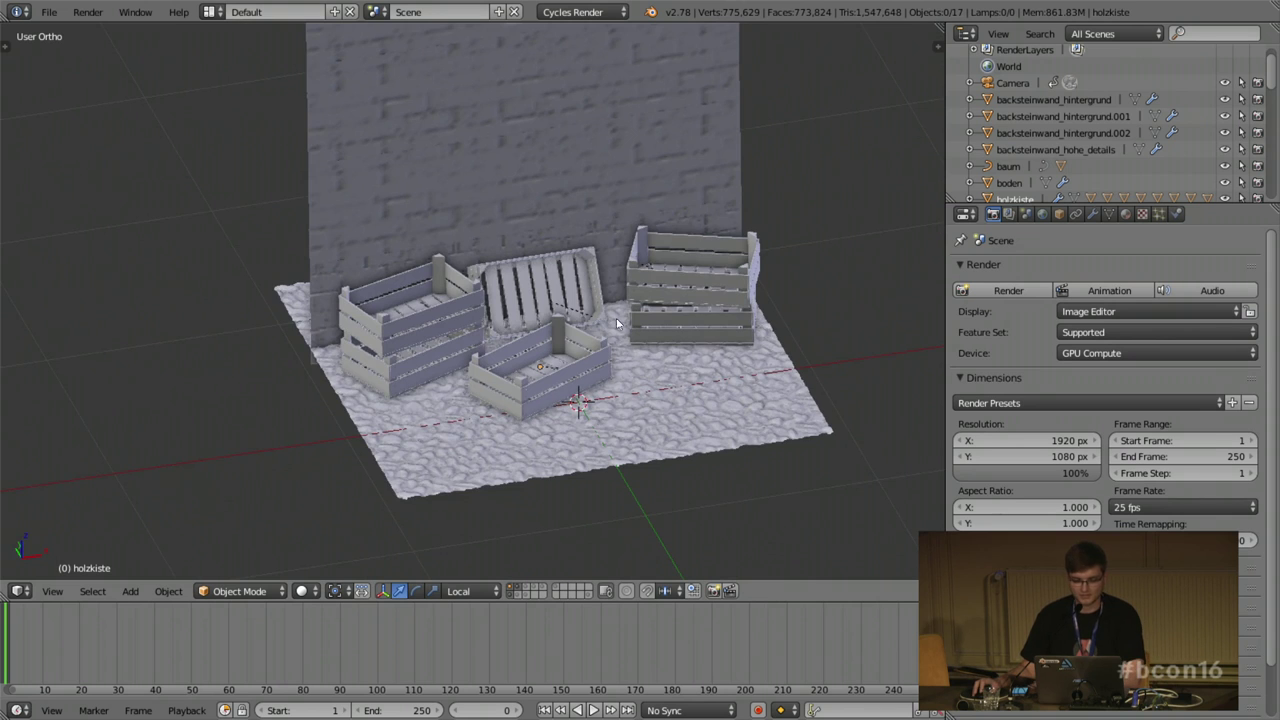
Step: Select the ground object boden and turn off viewport display of its Subsurf and Displace modifiers
{"action": "right_click", "coordinate": [663, 408]}
{"action": "left_click", "coordinate": [1090, 214]}
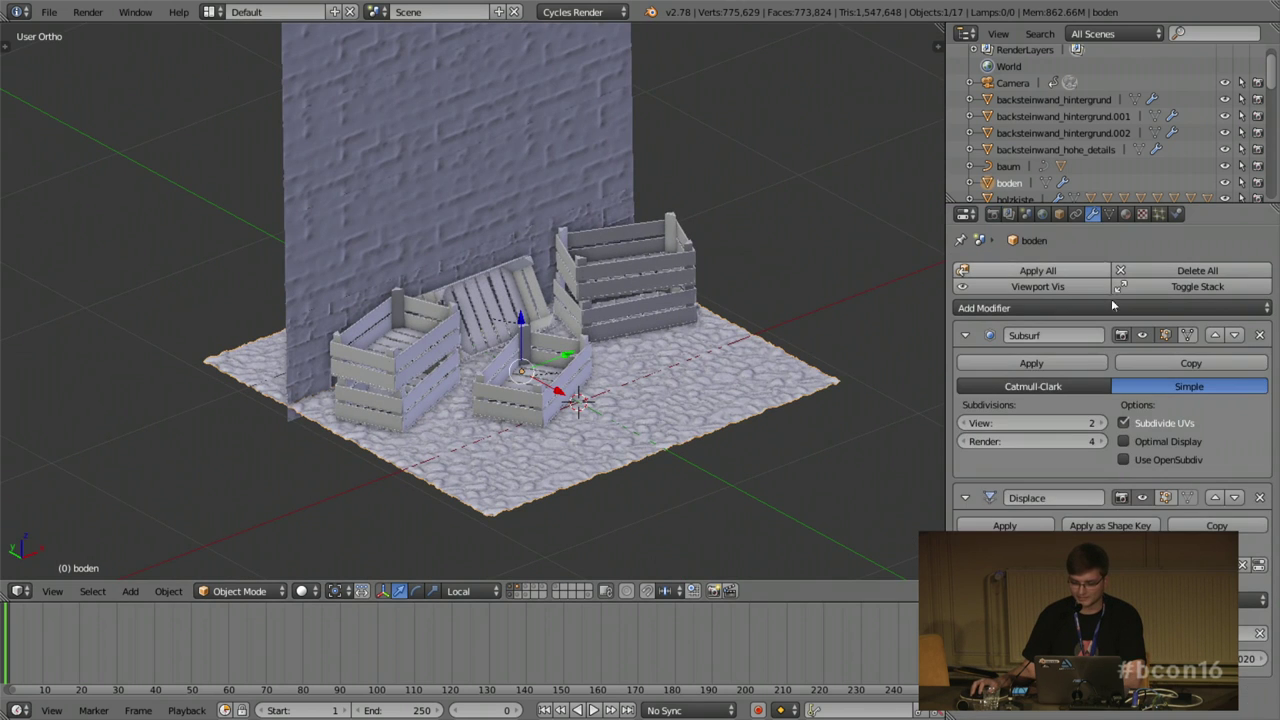
{"action": "left_click_drag", "start_coordinate": [964, 335], "coordinate": [966, 423]}
{"action": "left_click", "coordinate": [1143, 336]}
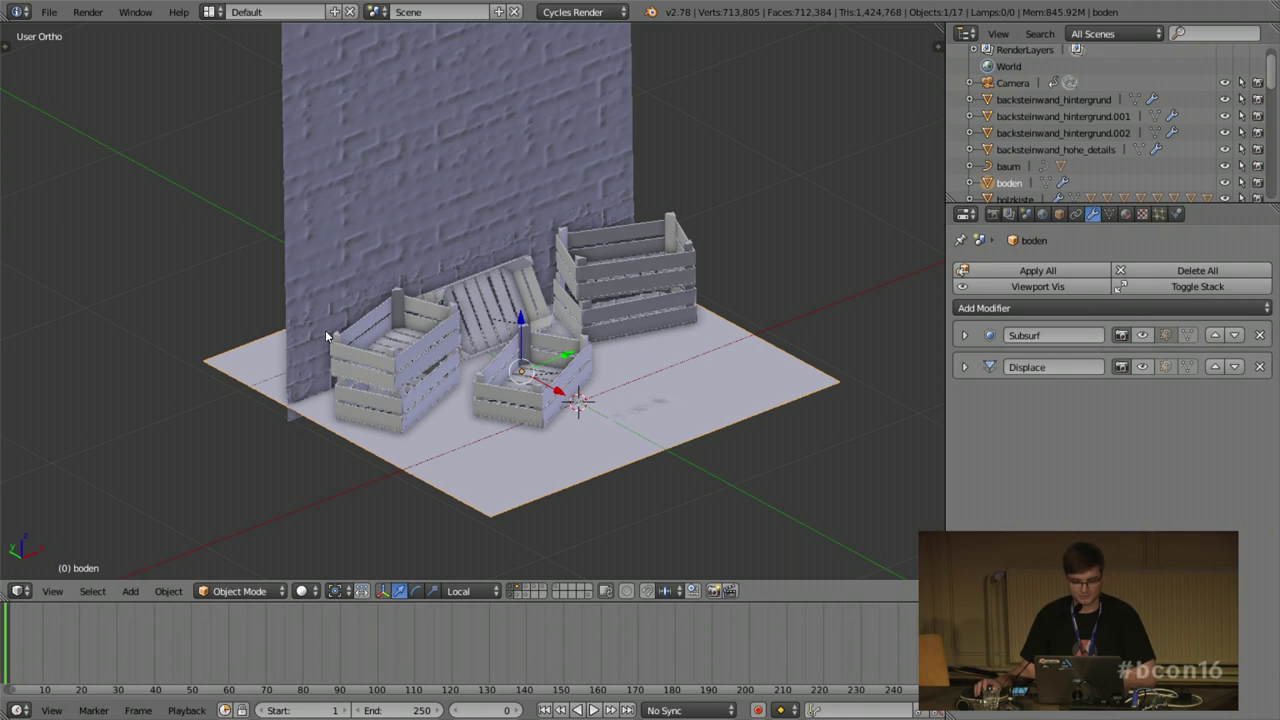
Step: Select the brick wall sections with the top one active and turn off its Displace modifier in the viewport
{"action": "right_click", "coordinate": [347, 251]}
{"action": "middle_click_drag", "start_coordinate": [347, 251], "coordinate": [370, 321], "text": "shift"}
{"action": "right_click", "coordinate": [368, 246]}
{"action": "right_click", "coordinate": [366, 140]}
{"action": "right_click", "coordinate": [366, 140]}
{"action": "left_click", "coordinate": [1141, 336]}
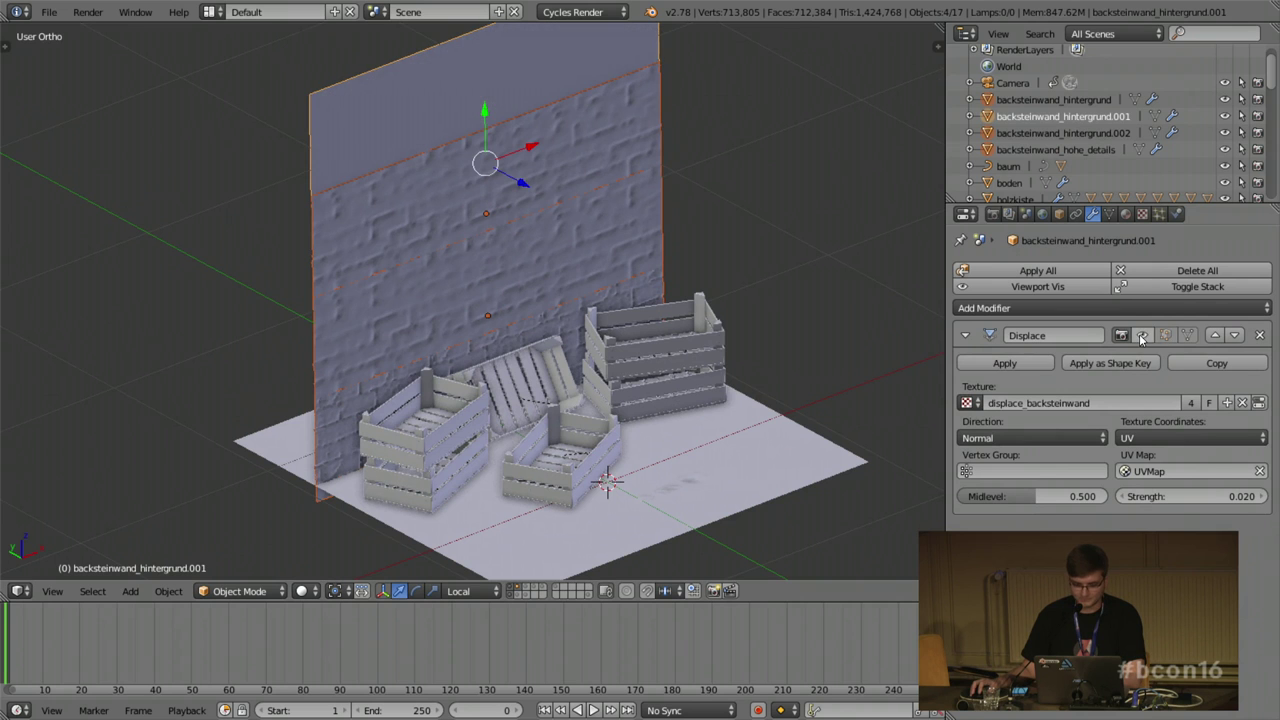
Step: Select the lowest wall section, backsteinwand_hohe_details, and turn off viewport display of its Subsurf and Displace modifiers
{"action": "right_click", "coordinate": [478, 267]}
{"action": "right_click", "coordinate": [365, 405]}
{"action": "scroll", "coordinate": [365, 405], "scroll_direction": "up", "scroll_amount": 3}
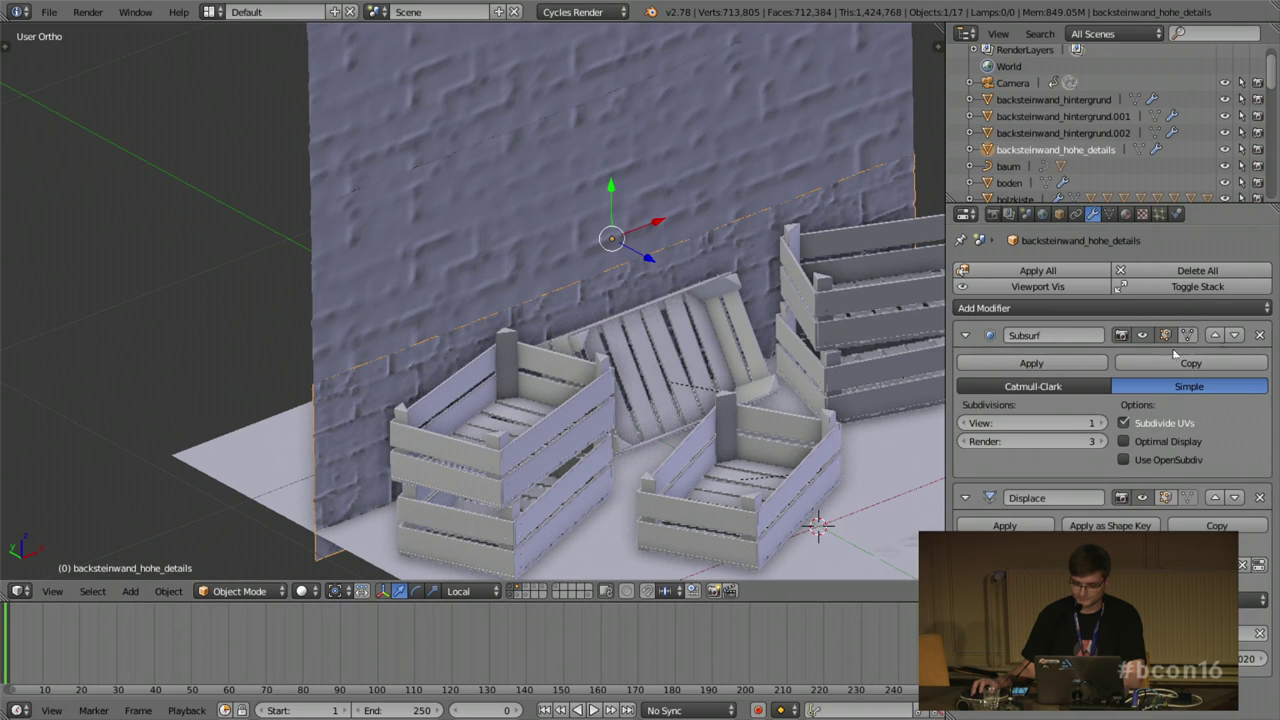
{"action": "left_click", "coordinate": [964, 335]}
{"action": "left_click", "coordinate": [964, 366]}
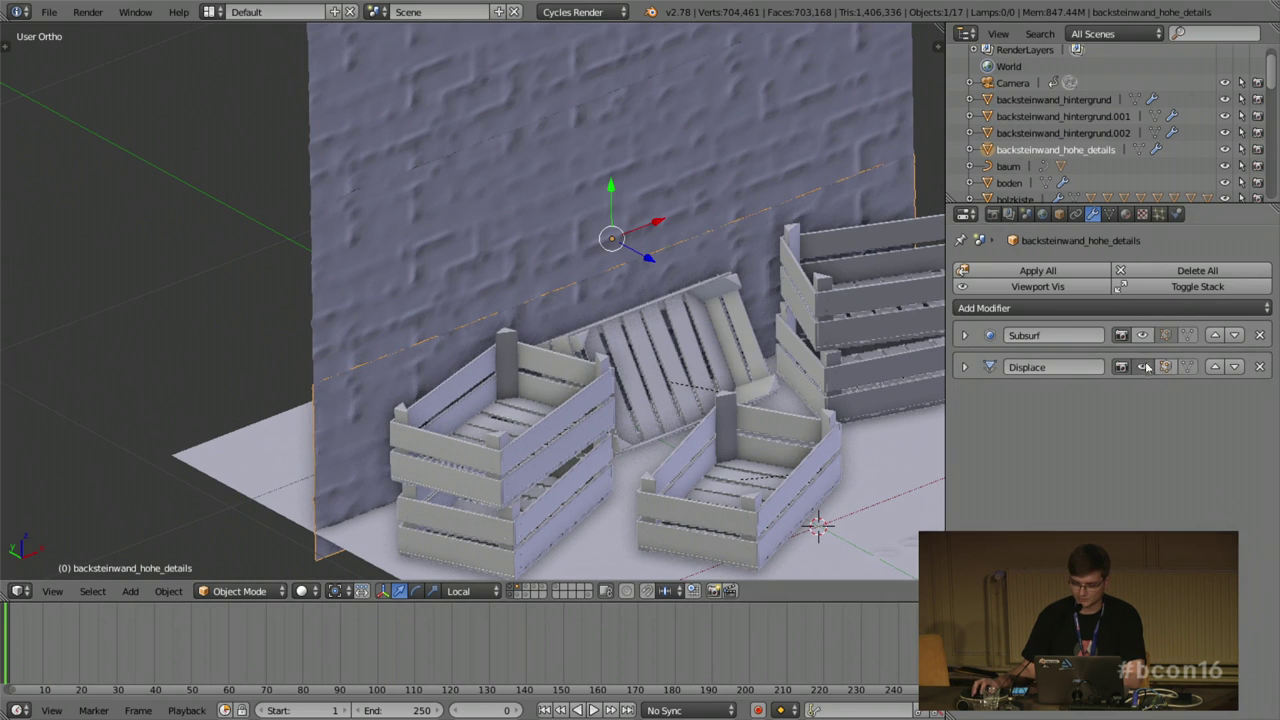
{"action": "scroll", "coordinate": [387, 297], "scroll_direction": "down", "scroll_amount": 3}
{"action": "middle_click_drag", "start_coordinate": [548, 316], "coordinate": [520, 328]}
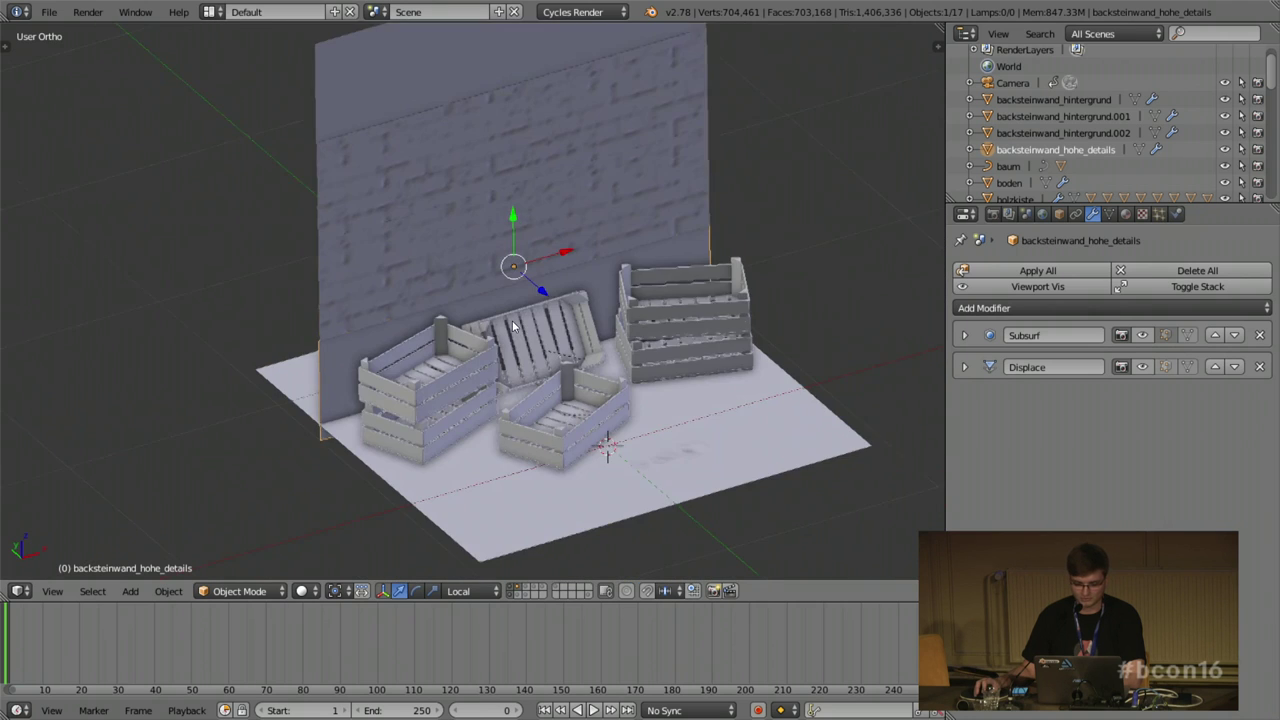
Step: Show only the layer with the torn fabric and select the stoff object for a close view
{"action": "scroll", "coordinate": [633, 481], "scroll_direction": "up", "scroll_amount": 1}
{"action": "left_click", "coordinate": [522, 597]}
{"action": "scroll", "coordinate": [573, 520], "scroll_direction": "up", "scroll_amount": 7}
{"action": "right_click", "coordinate": [542, 440]}
{"action": "middle_click_drag", "start_coordinate": [650, 440], "coordinate": [497, 530]}
{"action": "scroll", "coordinate": [585, 440], "scroll_direction": "up", "scroll_amount": 2}
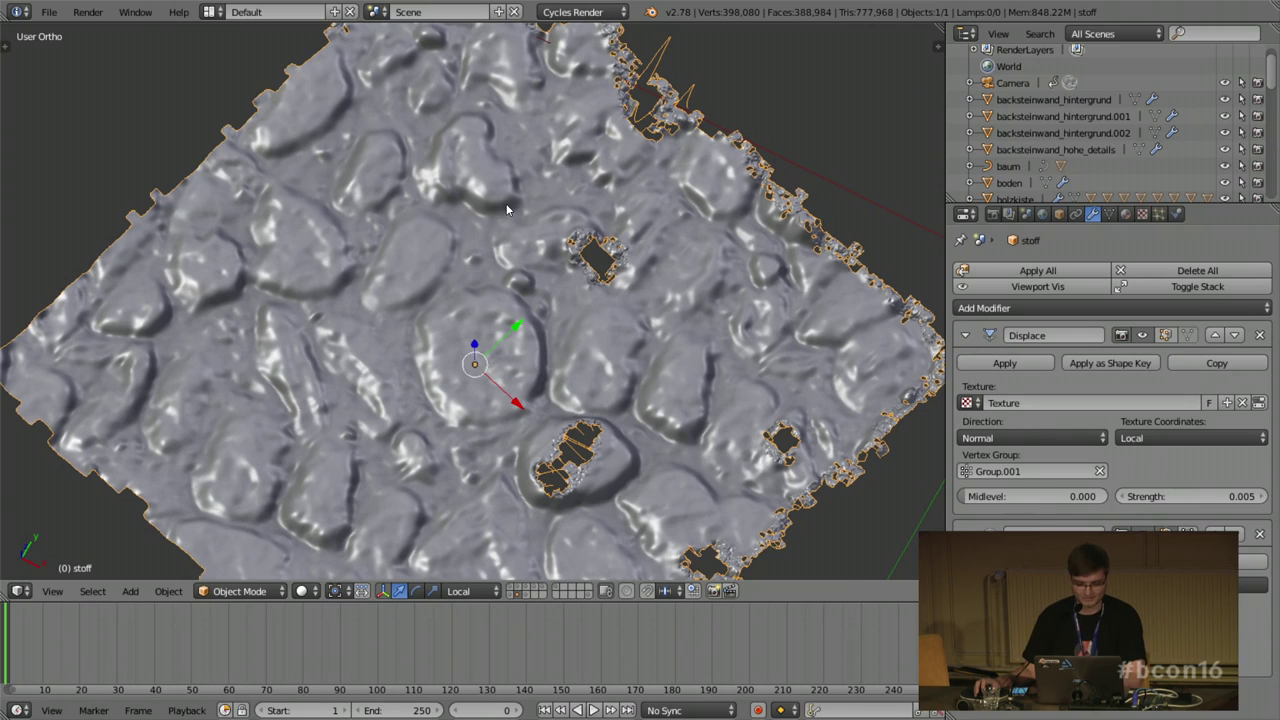
Step: Preview the torn fabric in rendered shading to examine its weave up close, and return to solid shading
{"action": "key", "text": "shift+z"}
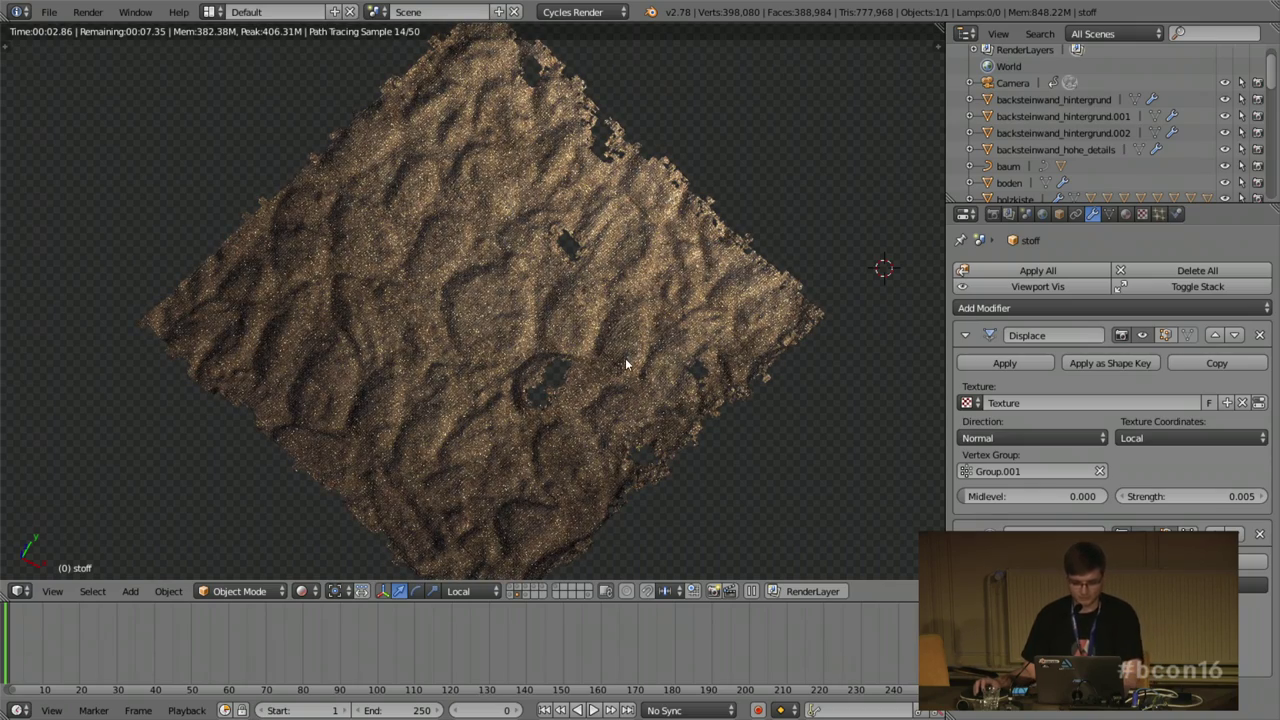
{"action": "scroll", "coordinate": [594, 343], "scroll_direction": "up", "scroll_amount": 5}
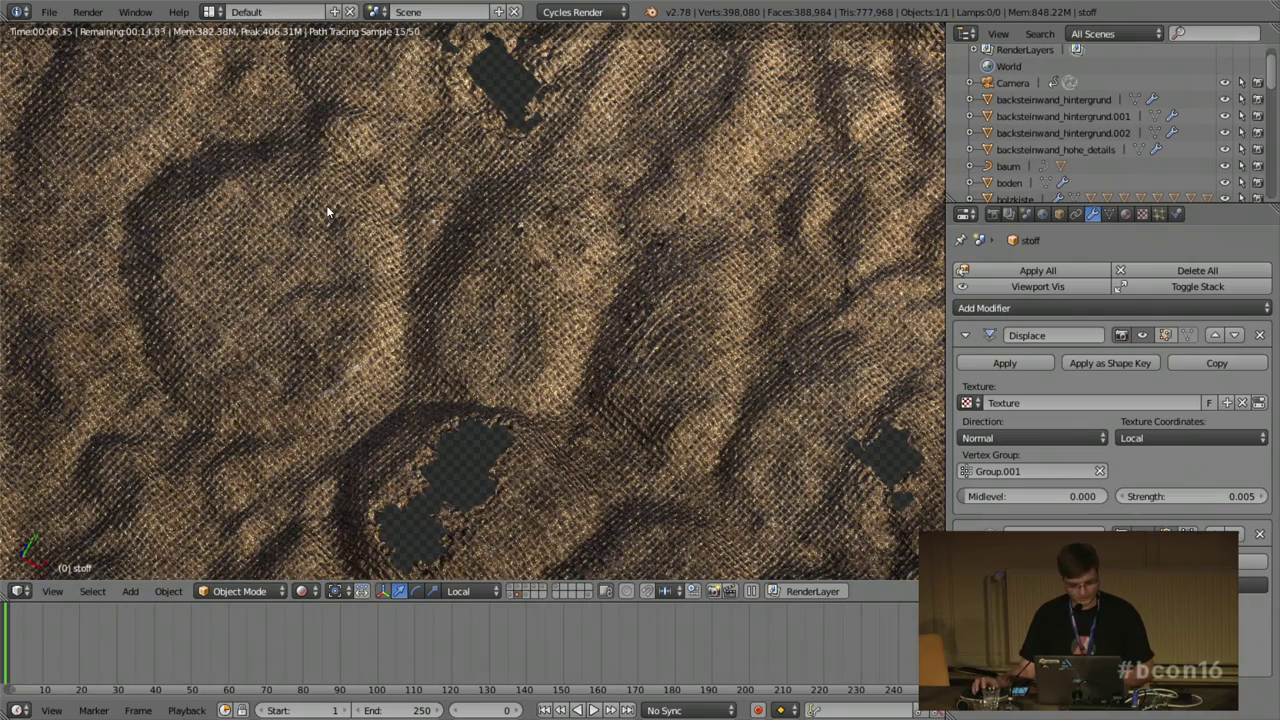
{"action": "key", "text": "shift+z"}
{"action": "scroll", "coordinate": [329, 214], "scroll_direction": "down", "scroll_amount": 6}
{"action": "mouse_move", "coordinate": [420, 330]}
{"action": "middle_mouse_down"}
{"action": "mouse_move", "coordinate": [341, 228]}
{"action": "mouse_move", "coordinate": [372, 262]}
{"action": "middle_mouse_up"}
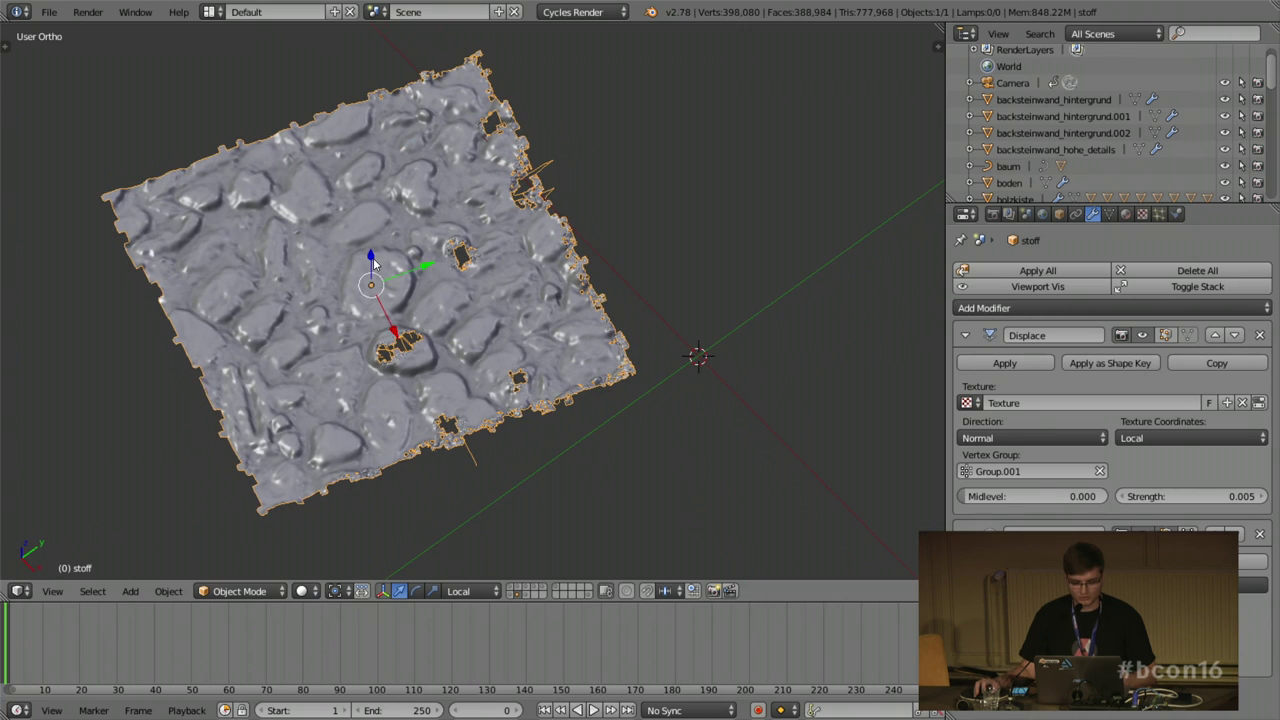
Step: Show only the layer with the rope and the smooth blue cloth to examine both objects
{"action": "left_click", "coordinate": [523, 596]}
{"action": "scroll", "coordinate": [610, 370], "scroll_direction": "down", "scroll_amount": 1}
{"action": "middle_click_drag", "start_coordinate": [642, 470], "coordinate": [493, 329], "text": "shift"}
{"action": "scroll", "coordinate": [595, 319], "scroll_direction": "up", "scroll_amount": 2}
{"action": "middle_click_drag", "start_coordinate": [594, 318], "coordinate": [566, 290]}
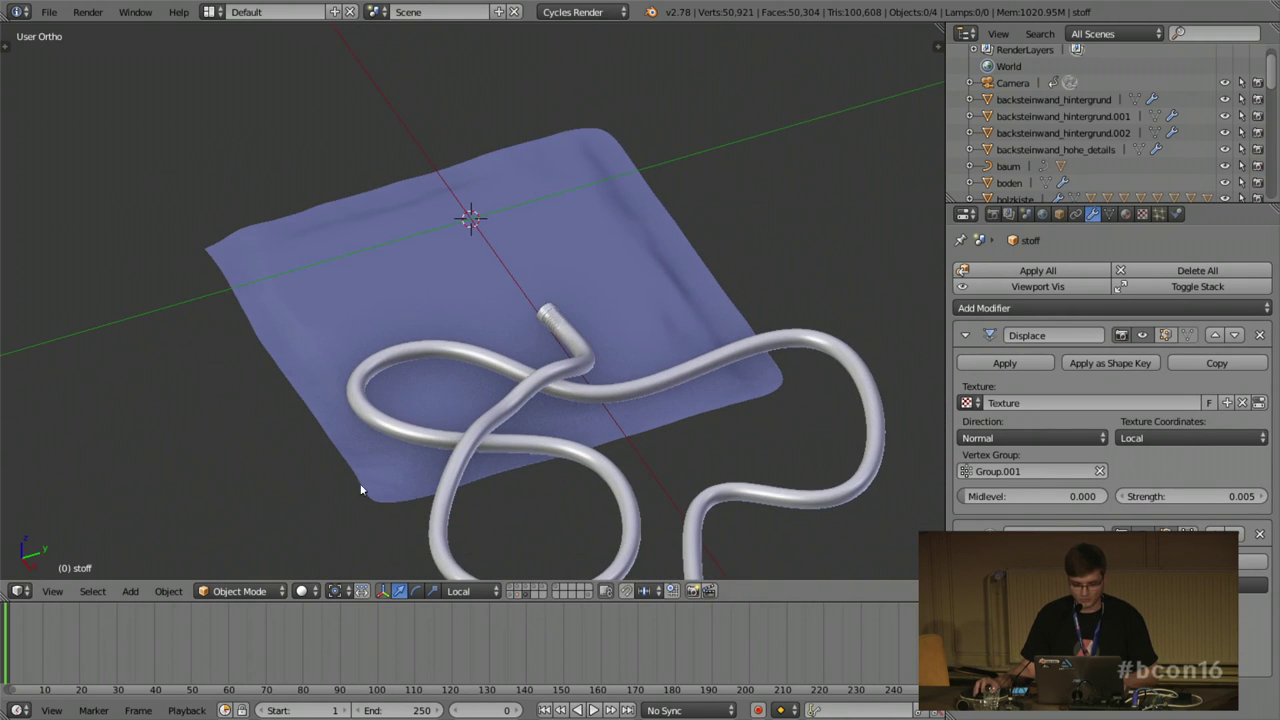
Step: Add the layers with the torn fabric, vegetables, crates and ground to the visible rope layer
{"action": "left_click", "coordinate": [515, 594], "text": "shift"}
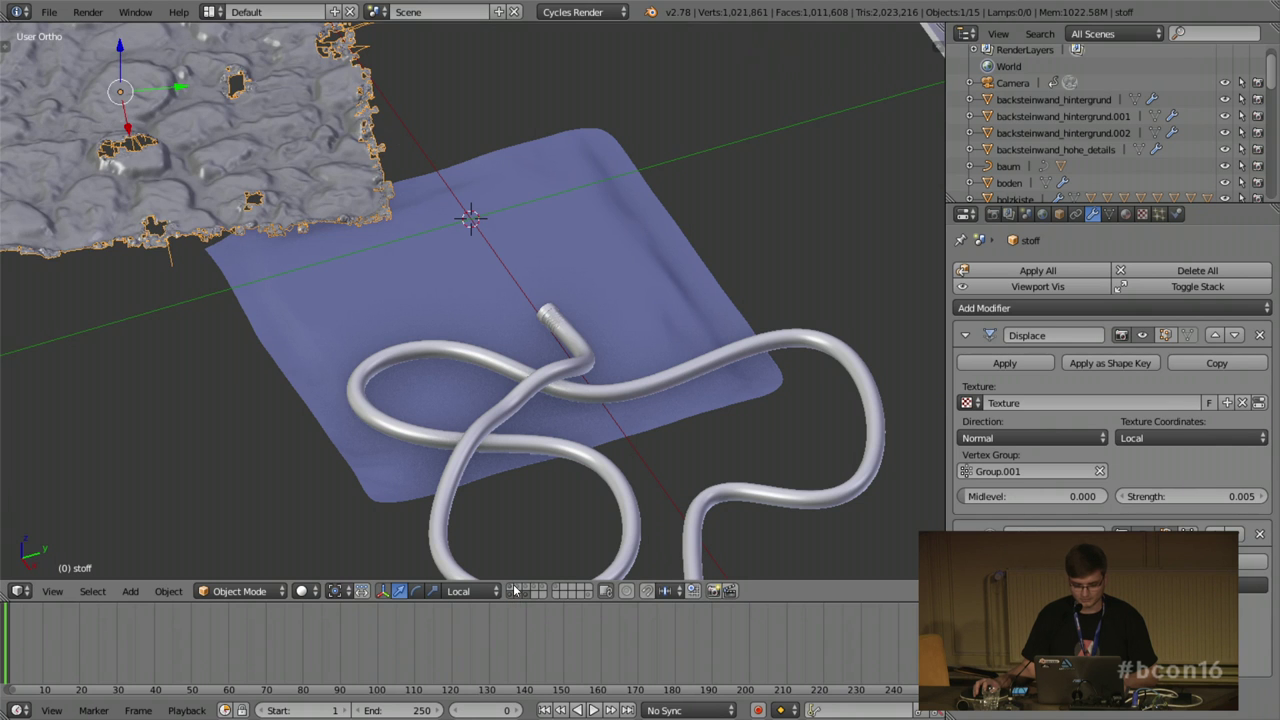
{"action": "left_click", "coordinate": [514, 587], "text": "shift"}
{"action": "left_click", "coordinate": [522, 588], "text": "shift"}
{"action": "left_click", "coordinate": [526, 590], "text": "shift"}
{"action": "left_click", "coordinate": [523, 589], "text": "shift"}
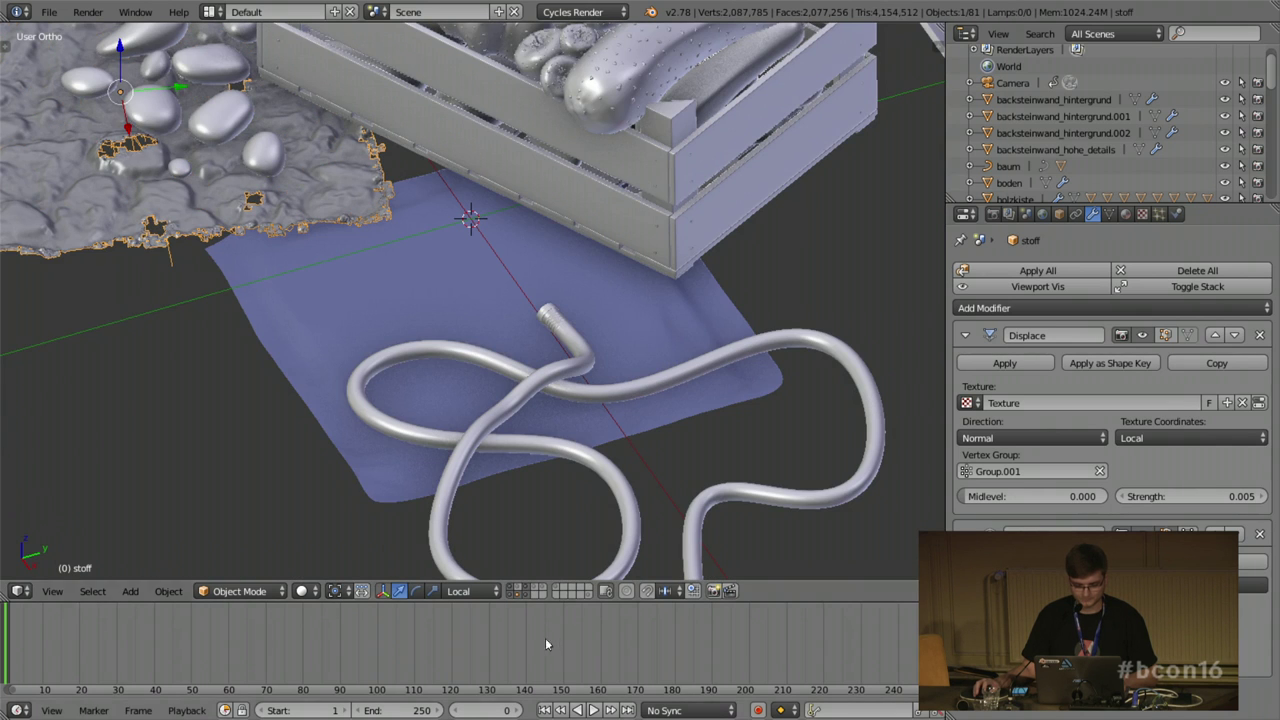
{"action": "left_click", "coordinate": [537, 596], "text": "shift"}
Step: Select the ground object boden and turn viewport display of its Subsurf and Displace modifiers back on
{"action": "right_click", "coordinate": [226, 432]}
{"action": "left_click_drag", "start_coordinate": [1142, 335], "coordinate": [1142, 367]}
{"action": "scroll", "coordinate": [503, 325], "scroll_direction": "down", "scroll_amount": 2}
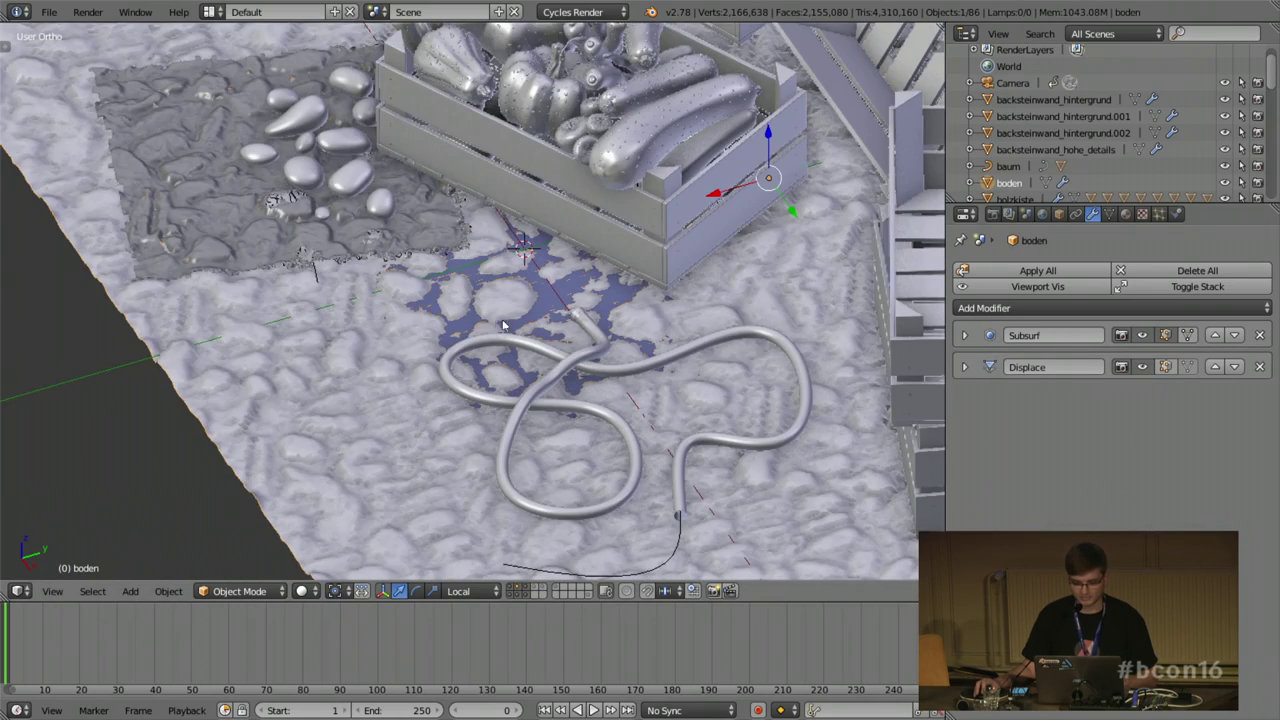
{"action": "middle_click_drag", "start_coordinate": [503, 325], "coordinate": [576, 328]}
{"action": "scroll", "coordinate": [677, 341], "scroll_direction": "down", "scroll_amount": 4}
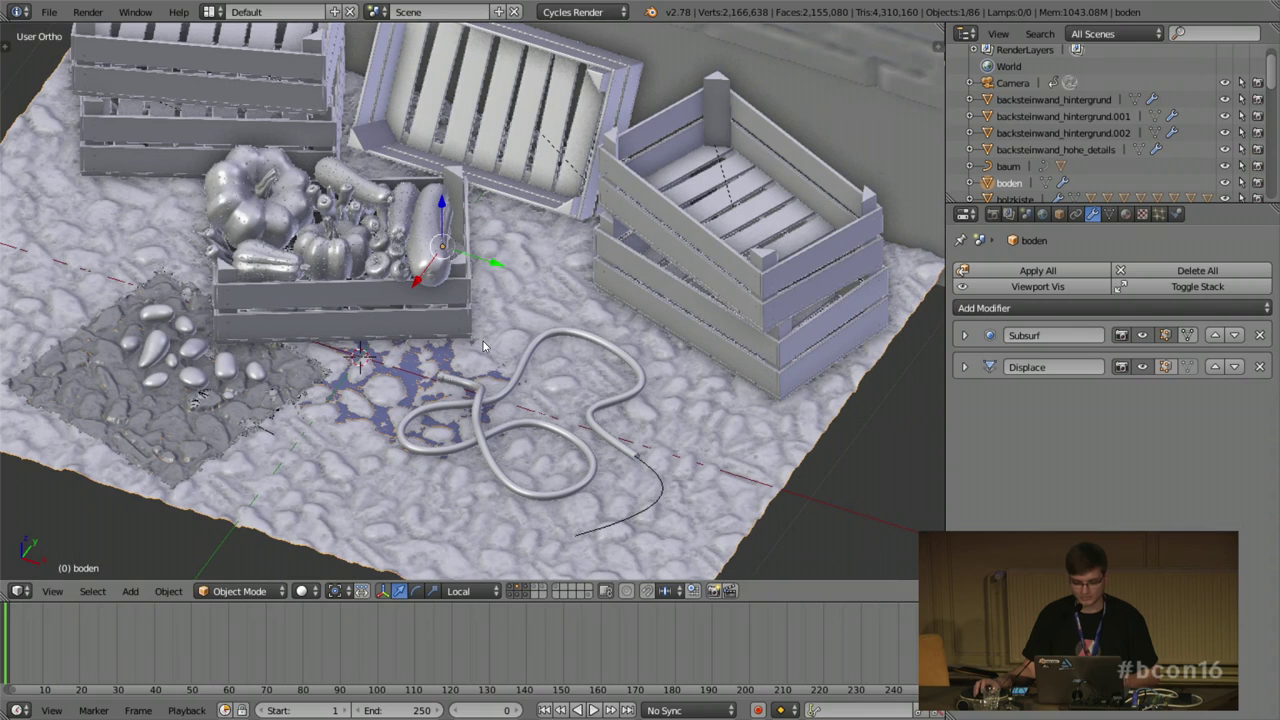
Step: Add the dust particle layer to the visible scene and select the staub_emitter box
{"action": "left_click", "coordinate": [536, 592], "text": "shift"}
{"action": "scroll", "coordinate": [557, 448], "scroll_direction": "down", "scroll_amount": 4}
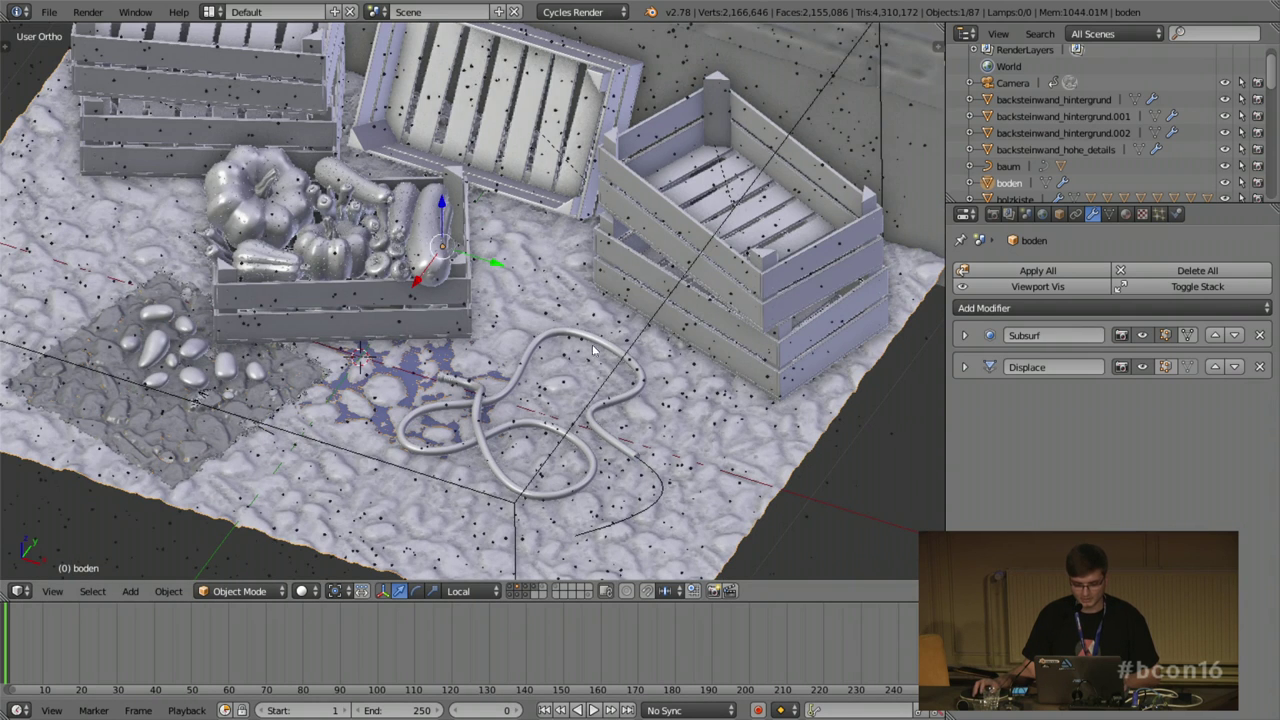
{"action": "right_click", "coordinate": [557, 440]}
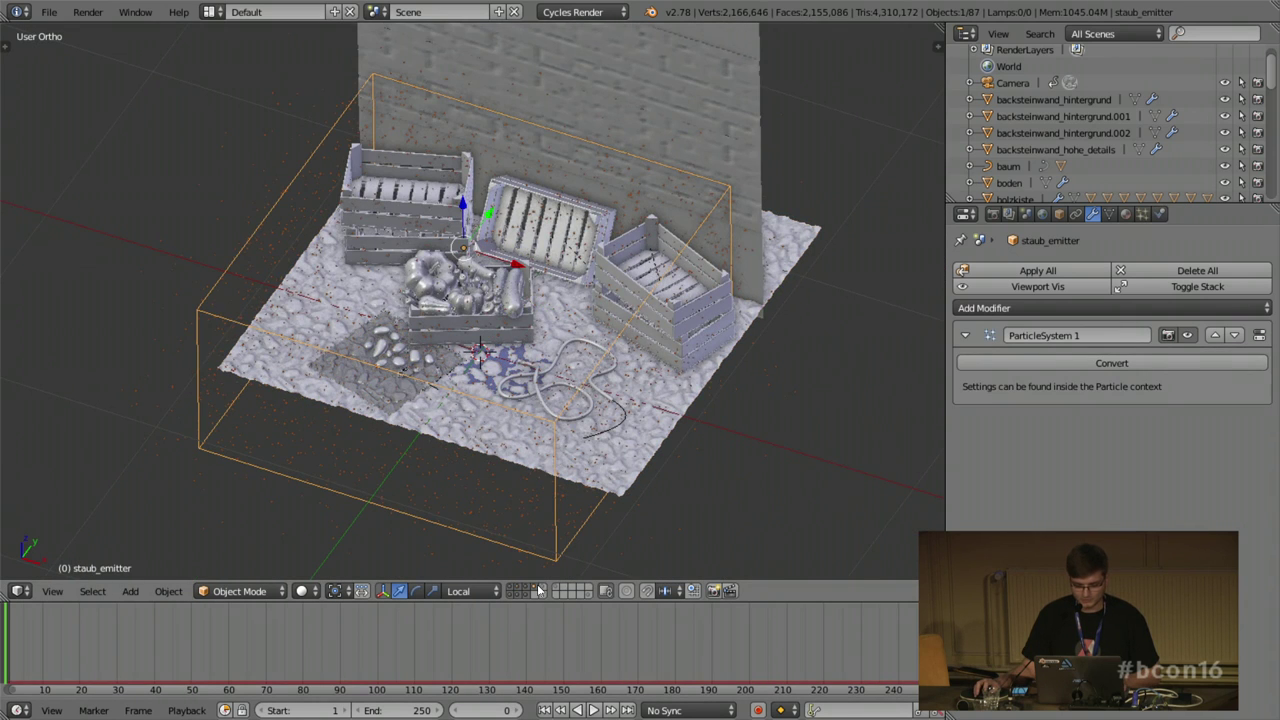
Step: Isolate the dust emitter's layer, preview its particles up close in rendered shading, and return to solid shading
{"action": "left_click", "coordinate": [537, 588]}
{"action": "middle_click_drag", "start_coordinate": [465, 396], "coordinate": [634, 343]}
{"action": "scroll", "coordinate": [499, 338], "scroll_direction": "up", "scroll_amount": 4}
{"action": "scroll", "coordinate": [498, 337], "scroll_direction": "up", "scroll_amount": 10}
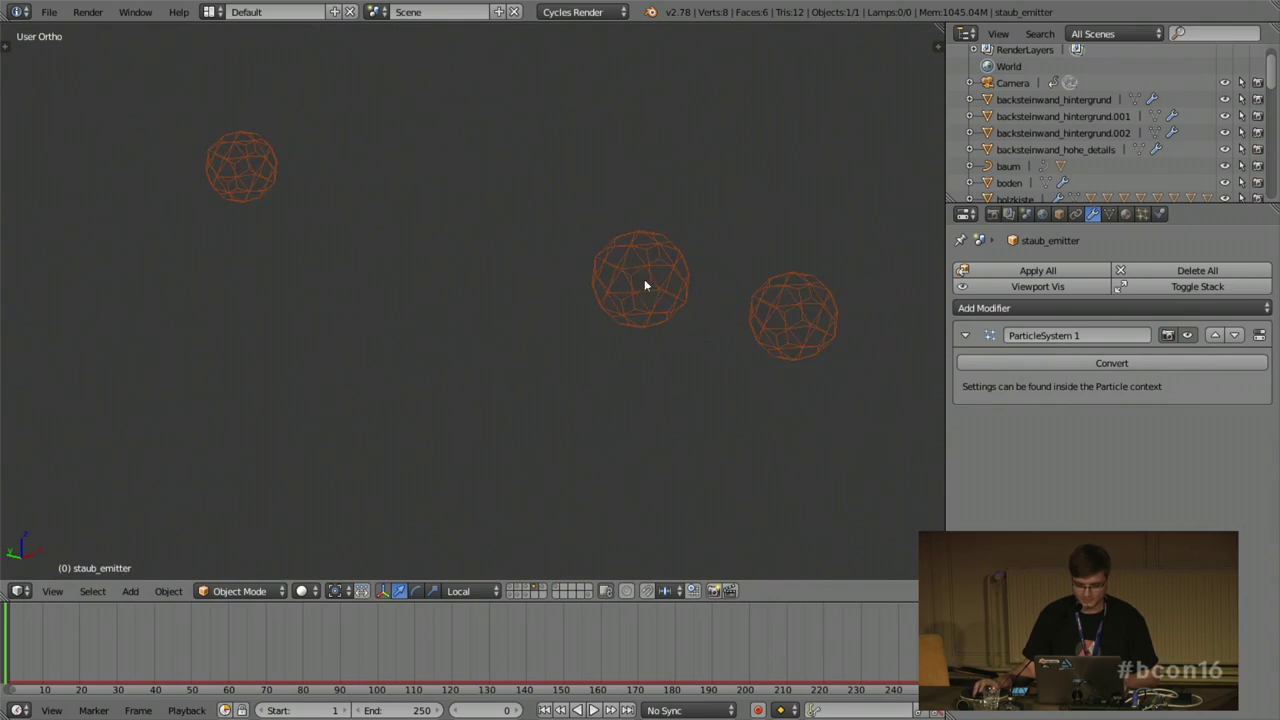
{"action": "key", "text": "shift+z"}
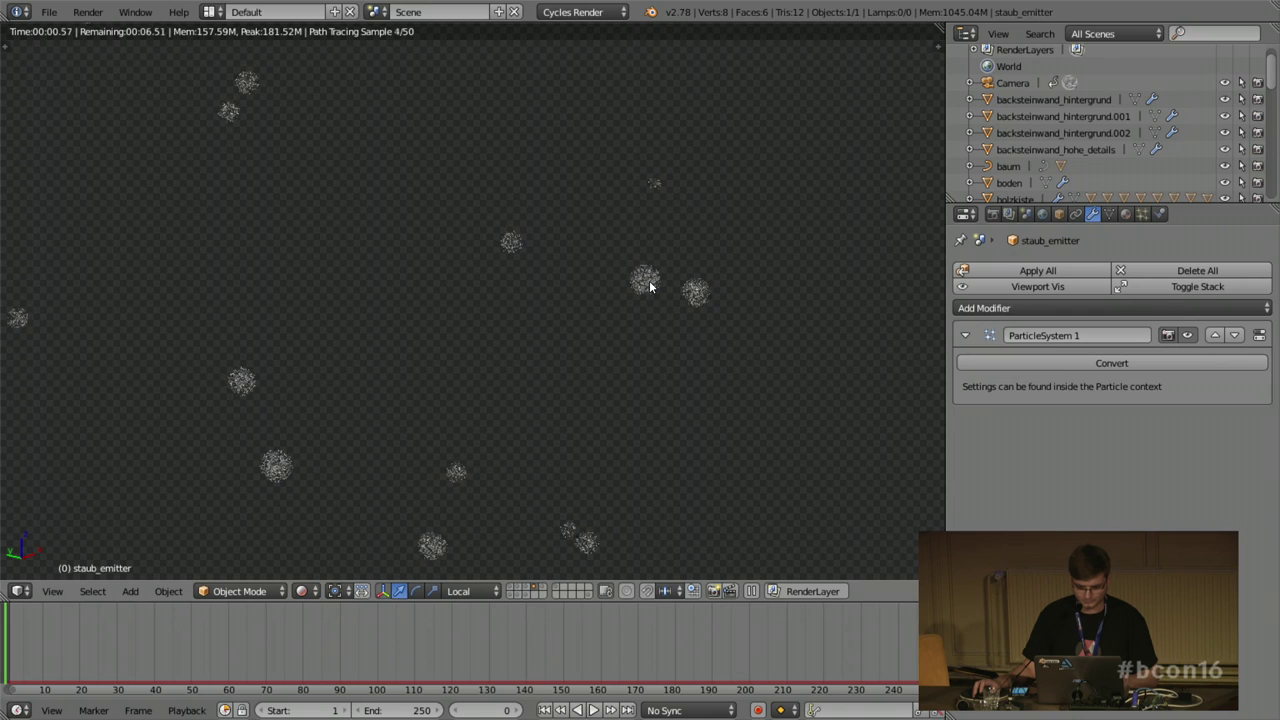
{"action": "middle_click_drag", "start_coordinate": [658, 380], "coordinate": [648, 381]}
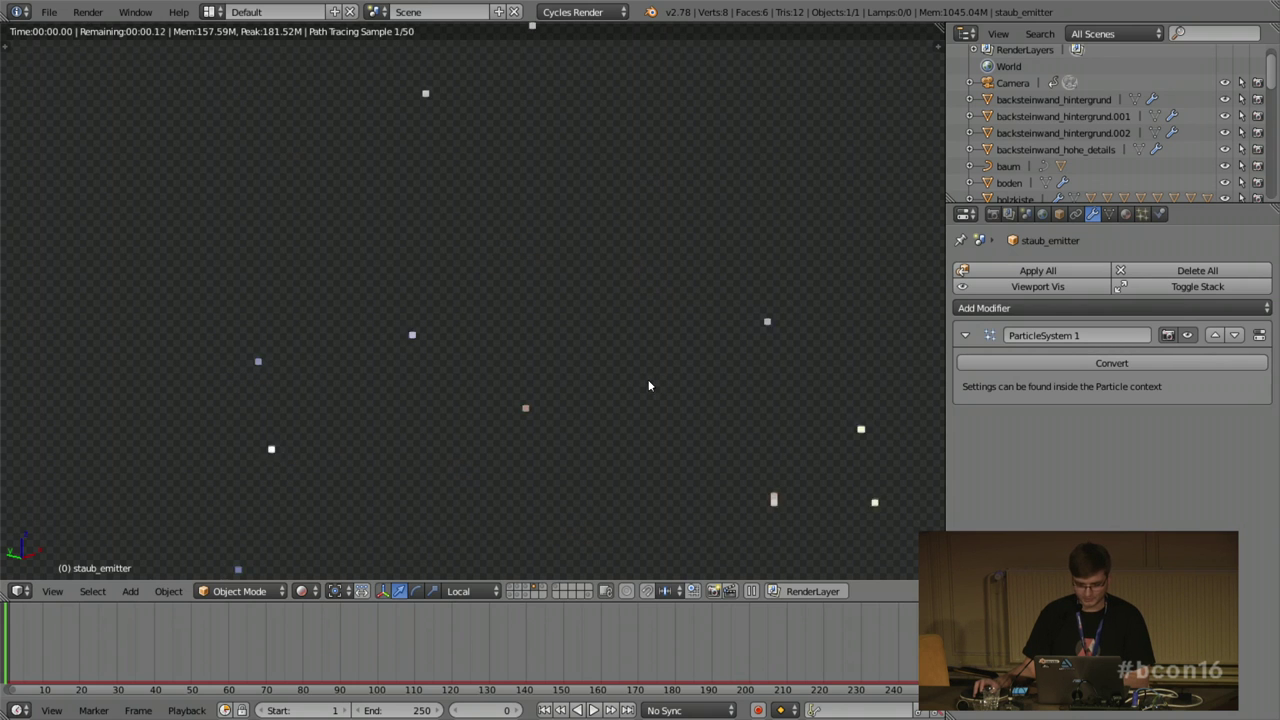
{"action": "key", "text": "shift+z"}
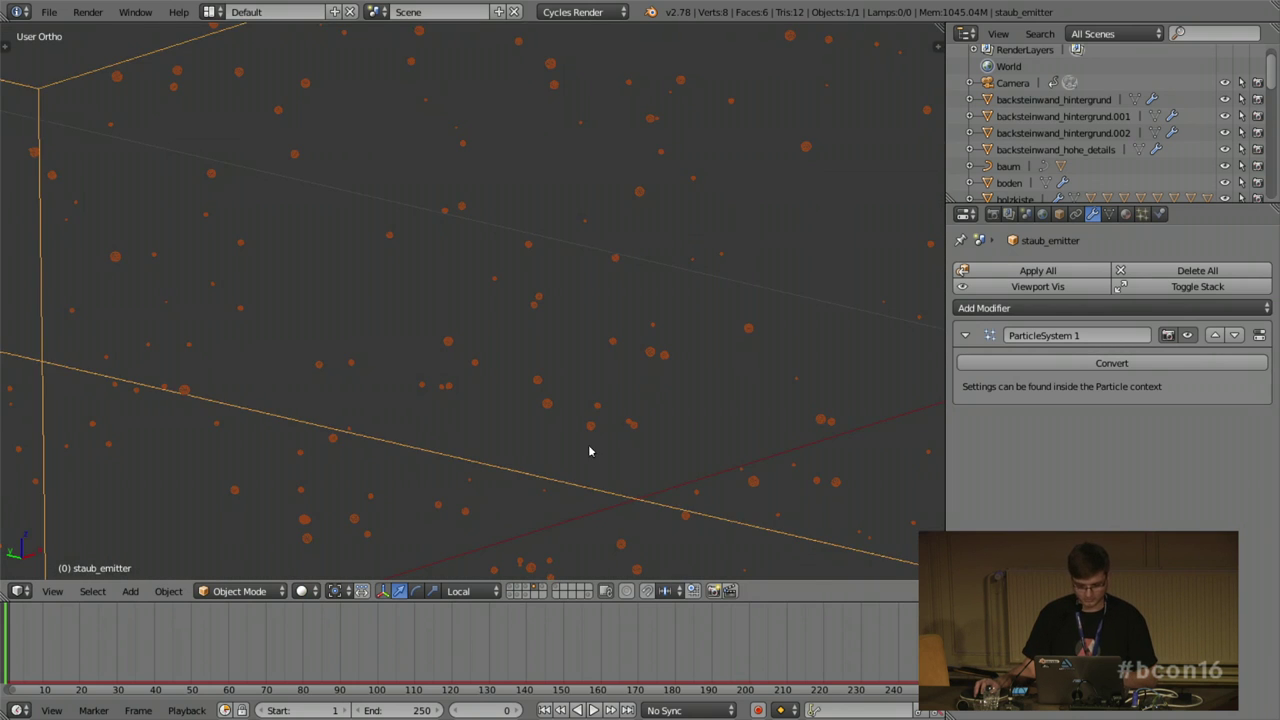
Step: Show the tree's layer alongside the dust emitter and select the leaves object blätter
{"action": "scroll", "coordinate": [590, 451], "scroll_direction": "down", "scroll_amount": 4}
{"action": "scroll", "coordinate": [603, 378], "scroll_direction": "down", "scroll_amount": 6}
{"action": "scroll", "coordinate": [630, 250], "scroll_direction": "up", "scroll_amount": 4}
{"action": "left_click", "coordinate": [628, 240]}
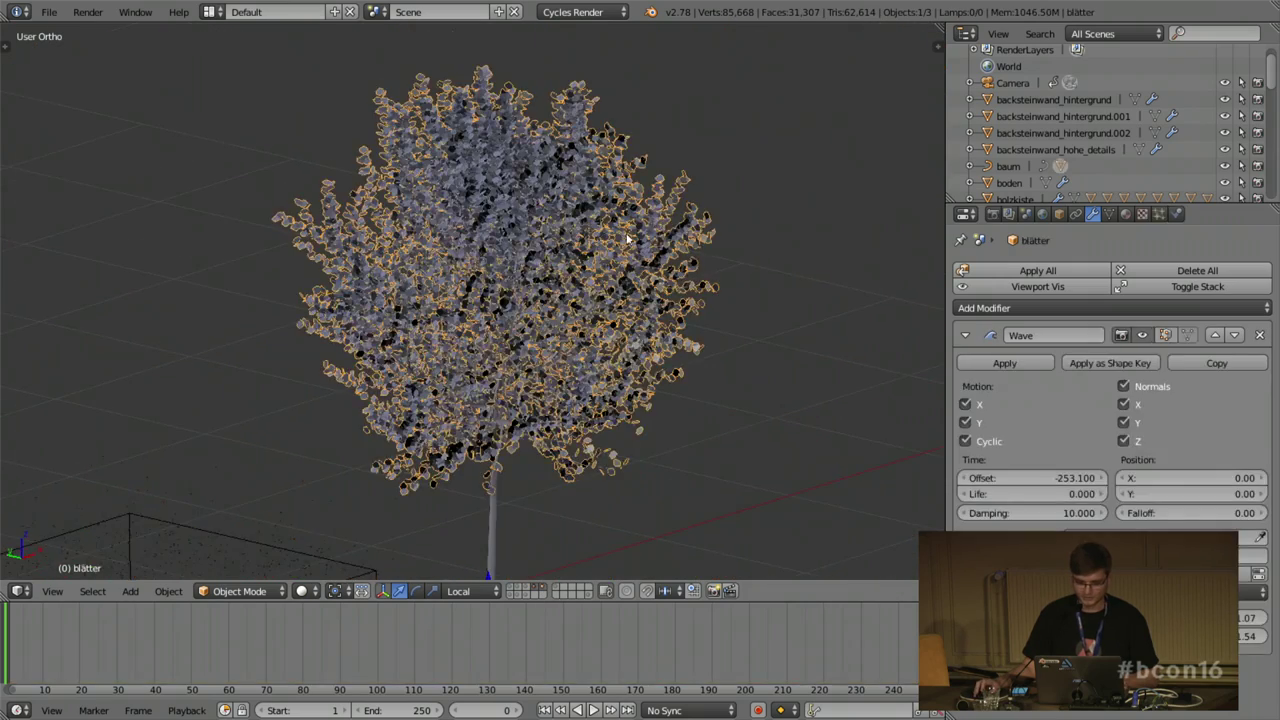
{"action": "scroll", "coordinate": [628, 240], "scroll_direction": "up", "scroll_amount": 4}
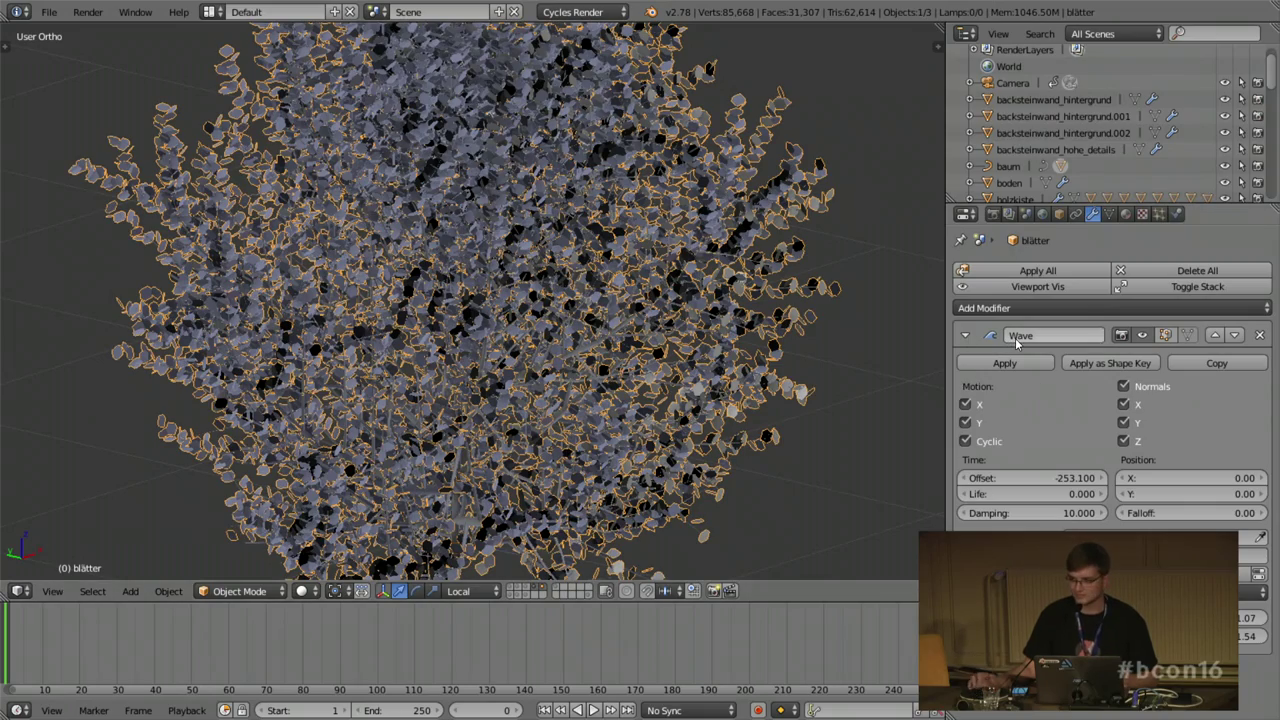
Step: Play the animation to examine how the Wave modifier moves the tree's leaves
{"action": "key", "text": "alt+a"}
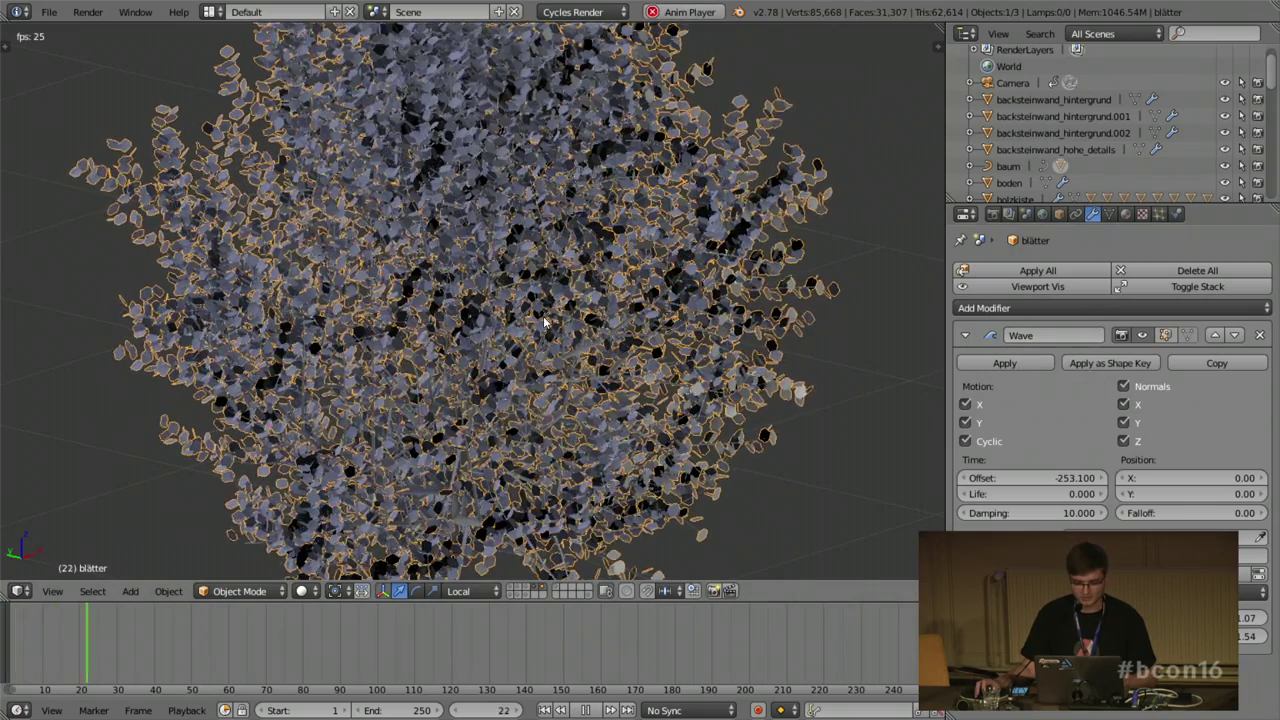
{"action": "scroll", "coordinate": [544, 322], "scroll_direction": "up", "scroll_amount": 4}
{"action": "scroll", "coordinate": [544, 322], "scroll_direction": "down", "scroll_amount": 3}
{"action": "scroll", "coordinate": [545, 322], "scroll_direction": "down", "scroll_amount": 4}
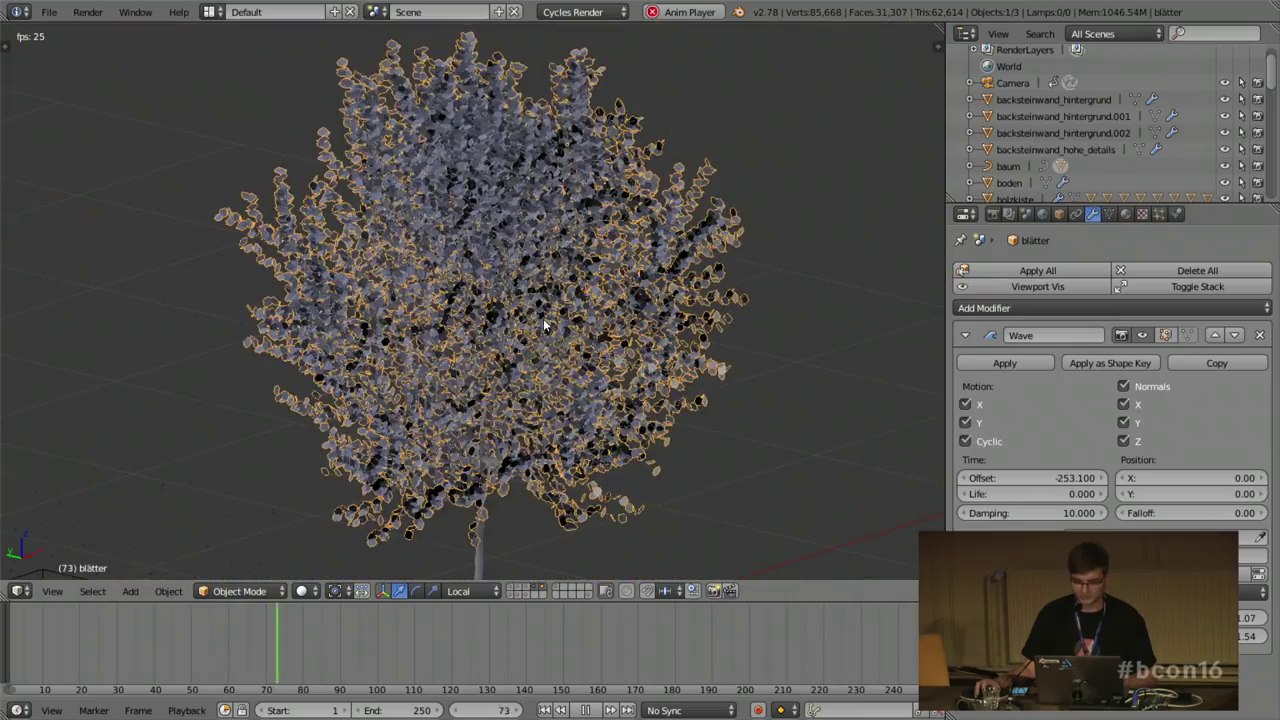
Step: Display the World settings with the himmel_hdri_4k.hdr environment texture and stop the animation playback
{"action": "left_click", "coordinate": [1042, 214]}
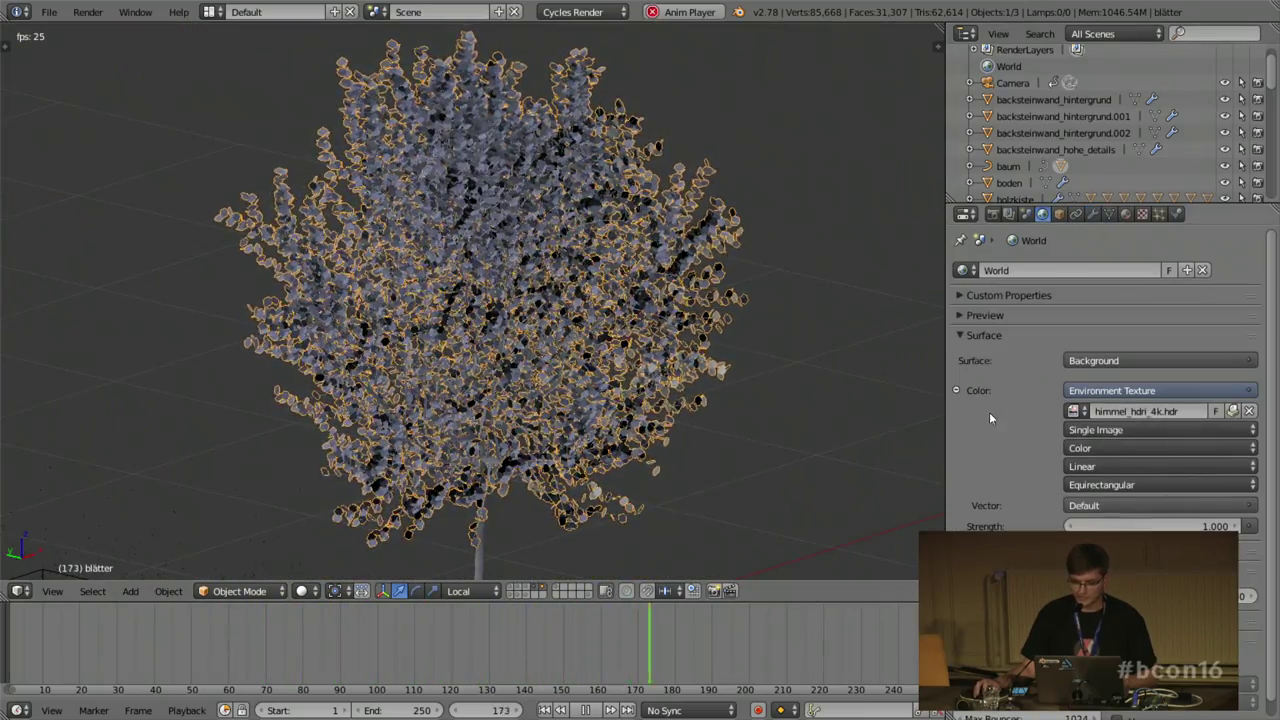
{"action": "scroll", "coordinate": [495, 335], "scroll_direction": "down", "scroll_amount": 6}
{"action": "scroll", "coordinate": [495, 335], "scroll_direction": "up", "scroll_amount": 4}
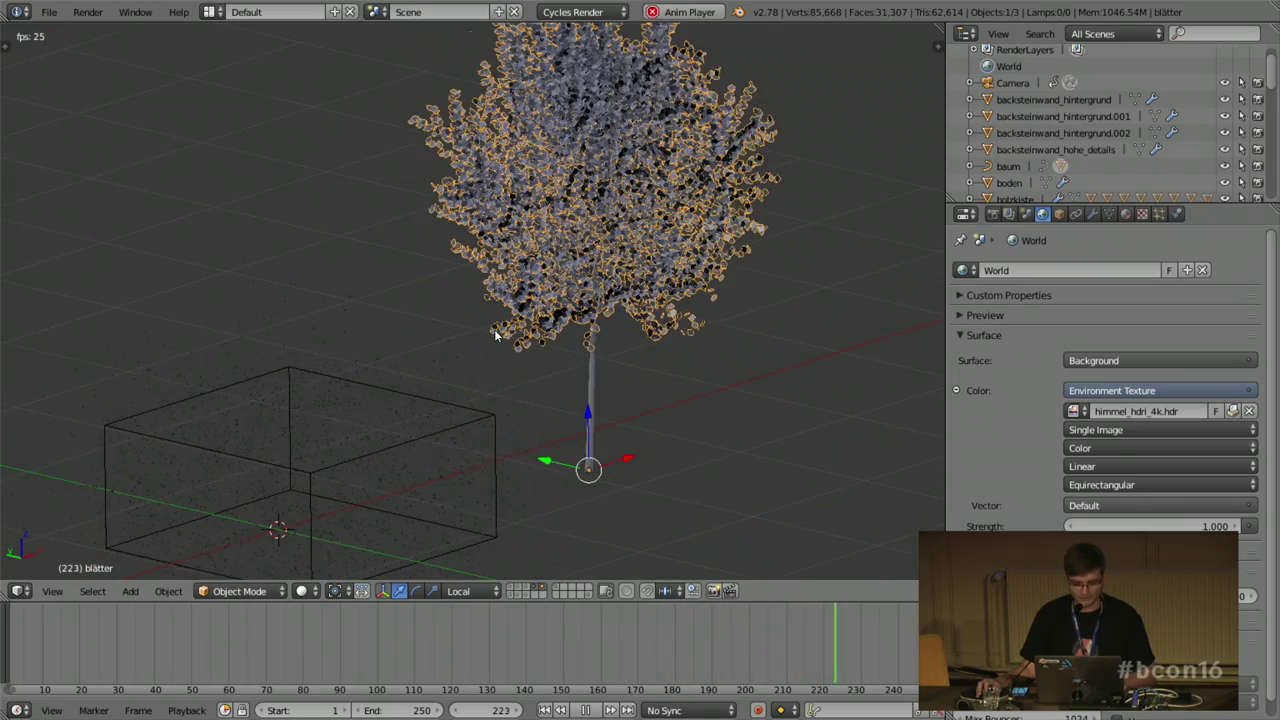
{"action": "key", "text": "alt+a"}
{"action": "middle_click_drag", "start_coordinate": [552, 355], "coordinate": [568, 343], "text": "shift"}
{"action": "scroll", "coordinate": [568, 343], "scroll_direction": "down", "scroll_amount": 2}
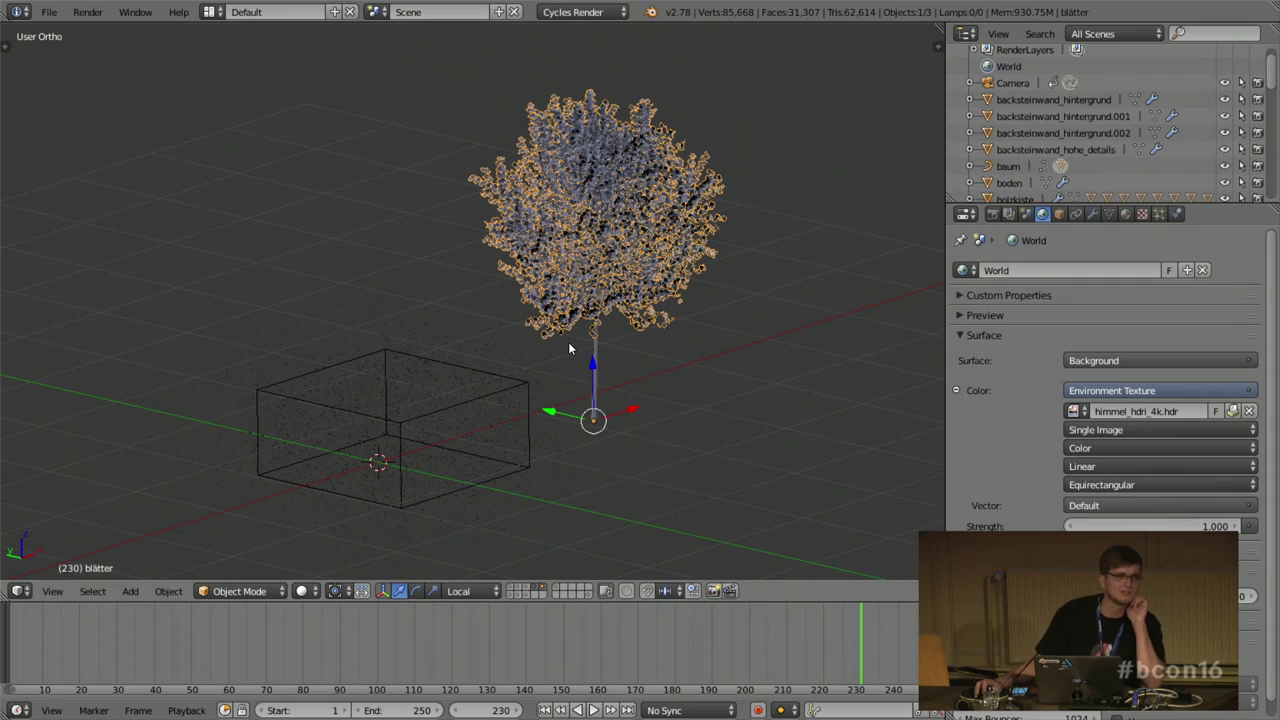
Step: Select the dust emitter, reselect the tree's leaves object, and display the leaves' Wave modifier settings
{"action": "scroll", "coordinate": [491, 423], "scroll_direction": "up", "scroll_amount": 2}
{"action": "right_click", "coordinate": [324, 431]}
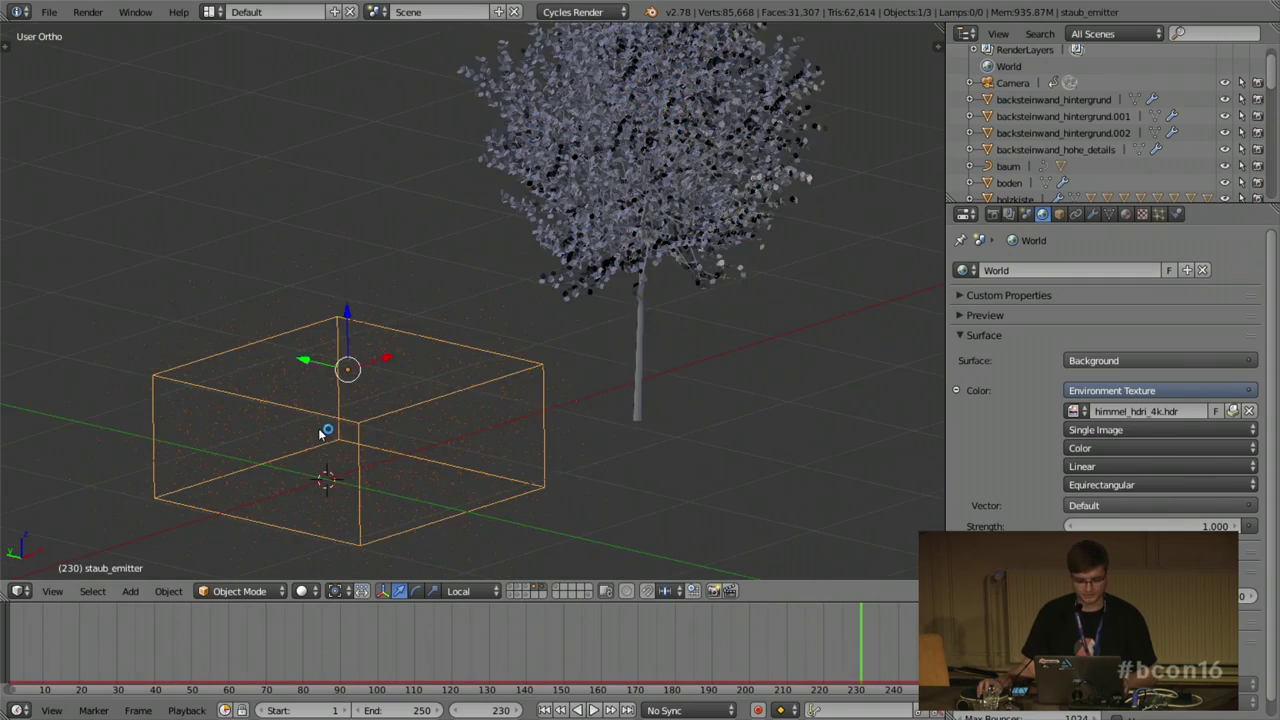
{"action": "scroll", "coordinate": [324, 431], "scroll_direction": "up", "scroll_amount": 3}
{"action": "middle_click_drag", "start_coordinate": [324, 431], "coordinate": [248, 444], "text": "shift"}
{"action": "middle_click_drag", "start_coordinate": [743, 80], "coordinate": [515, 439], "text": "shift"}
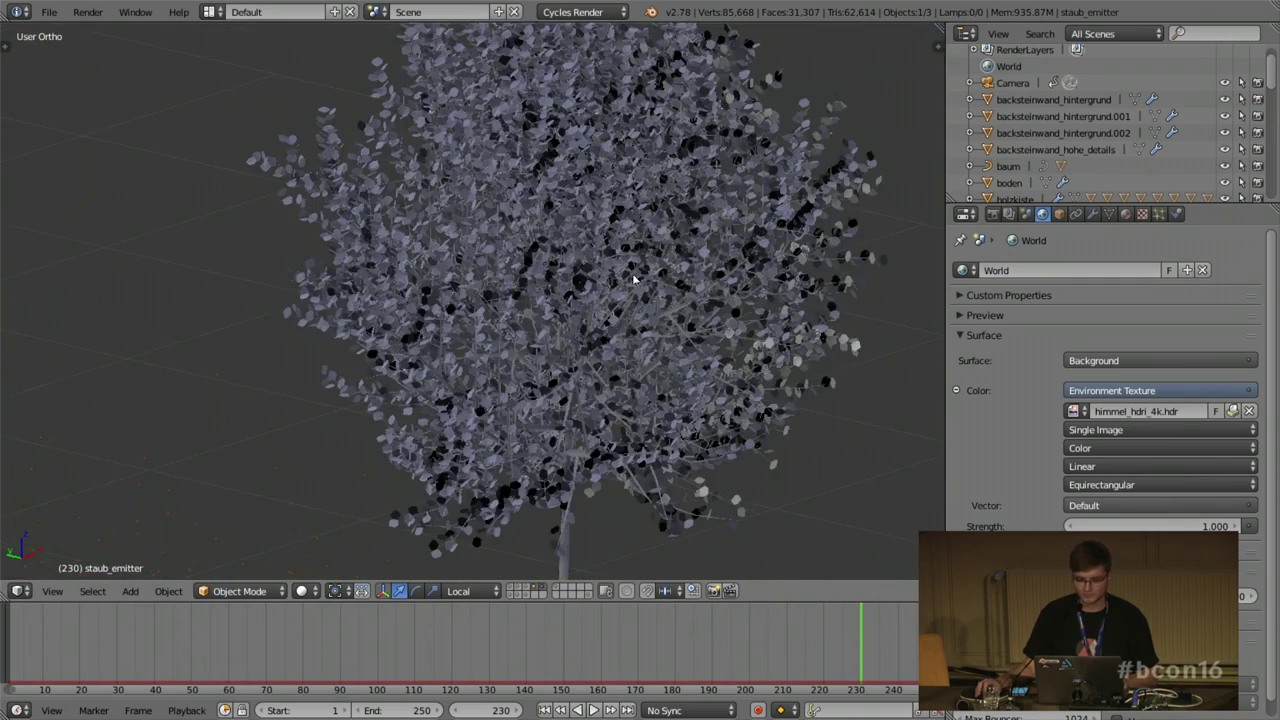
{"action": "right_click", "coordinate": [648, 219]}
{"action": "left_click", "coordinate": [1092, 213]}
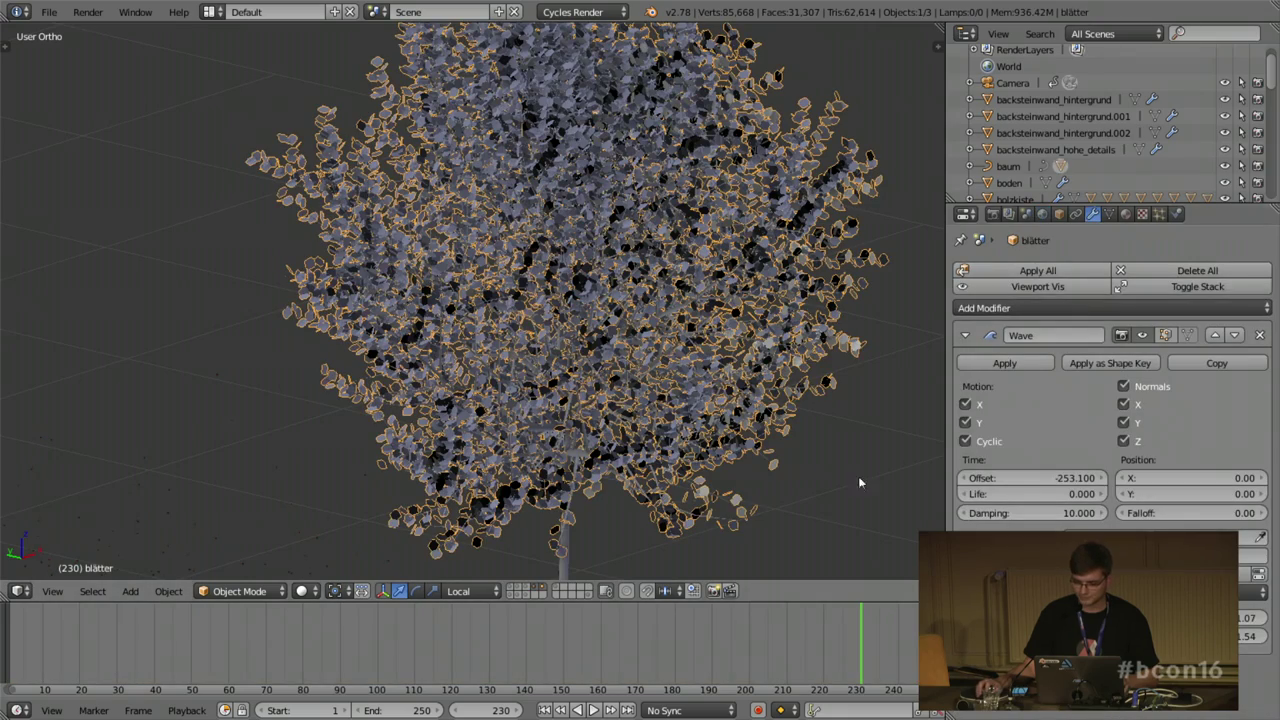
Step: Replay the animation to examine the leaf movement from close up and farther away, and stop playback
{"action": "key", "text": "alt+a"}
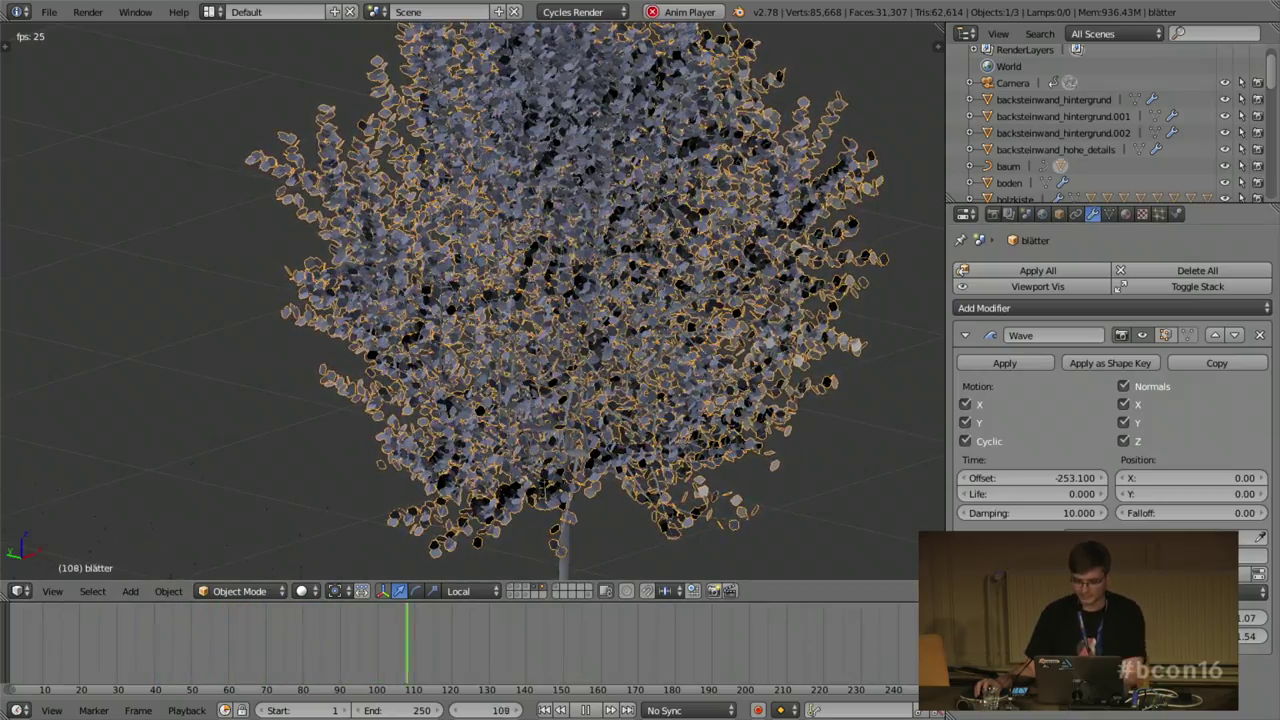
{"action": "scroll", "coordinate": [650, 390], "scroll_direction": "up", "scroll_amount": 4}
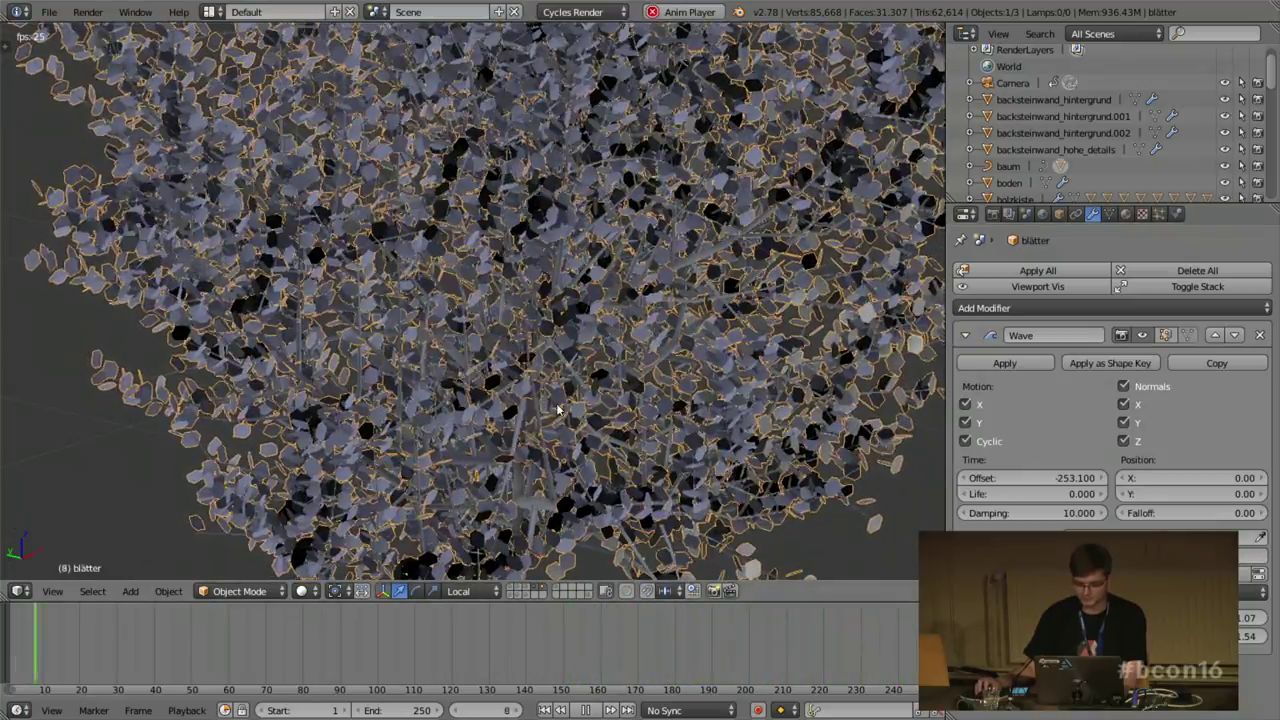
{"action": "scroll", "coordinate": [547, 322], "scroll_direction": "down", "scroll_amount": 6}
{"action": "scroll", "coordinate": [547, 322], "scroll_direction": "up", "scroll_amount": 8}
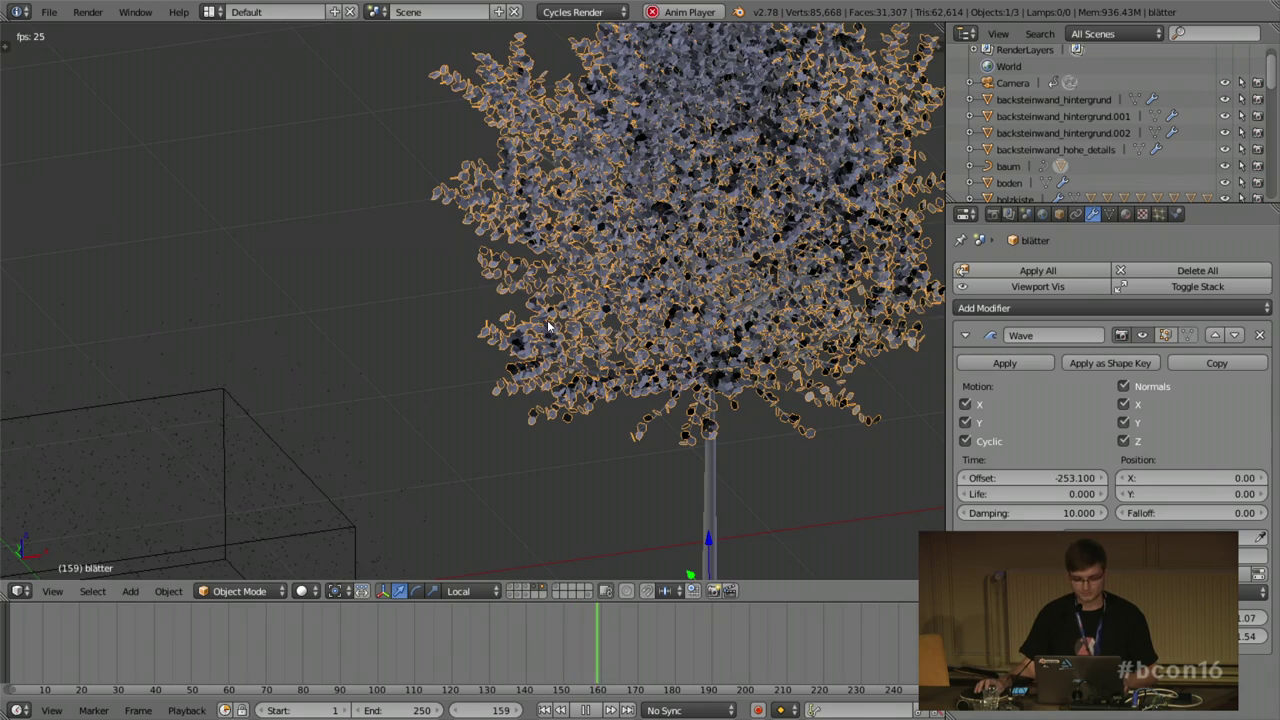
{"action": "key", "text": "alt+a"}
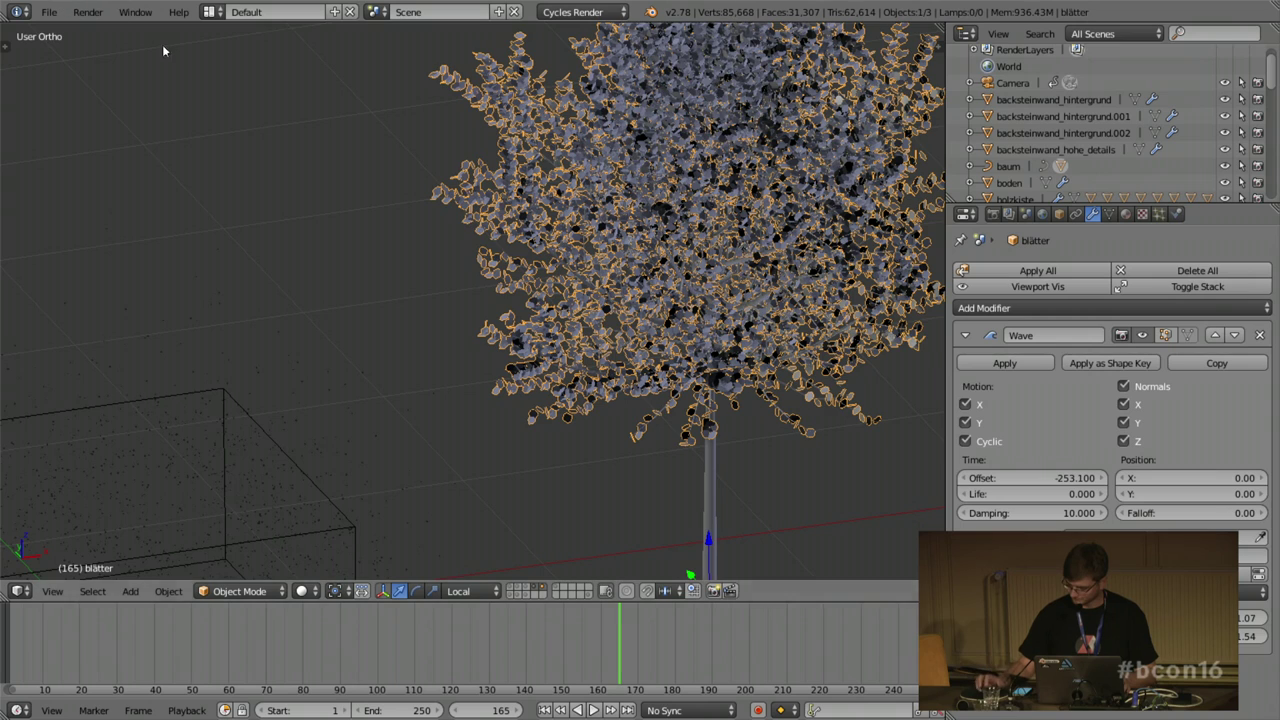
Step: Display the scene layer with the brick wall and stone ground, and select the ground to examine its displaced surface
{"action": "scroll", "coordinate": [428, 300], "scroll_direction": "down", "scroll_amount": 4}
{"action": "middle_click_drag", "start_coordinate": [459, 380], "coordinate": [540, 282], "text": "shift"}
{"action": "middle_click_drag", "start_coordinate": [385, 340], "coordinate": [417, 280], "text": "shift"}
{"action": "scroll", "coordinate": [417, 280], "scroll_direction": "up", "scroll_amount": 3}
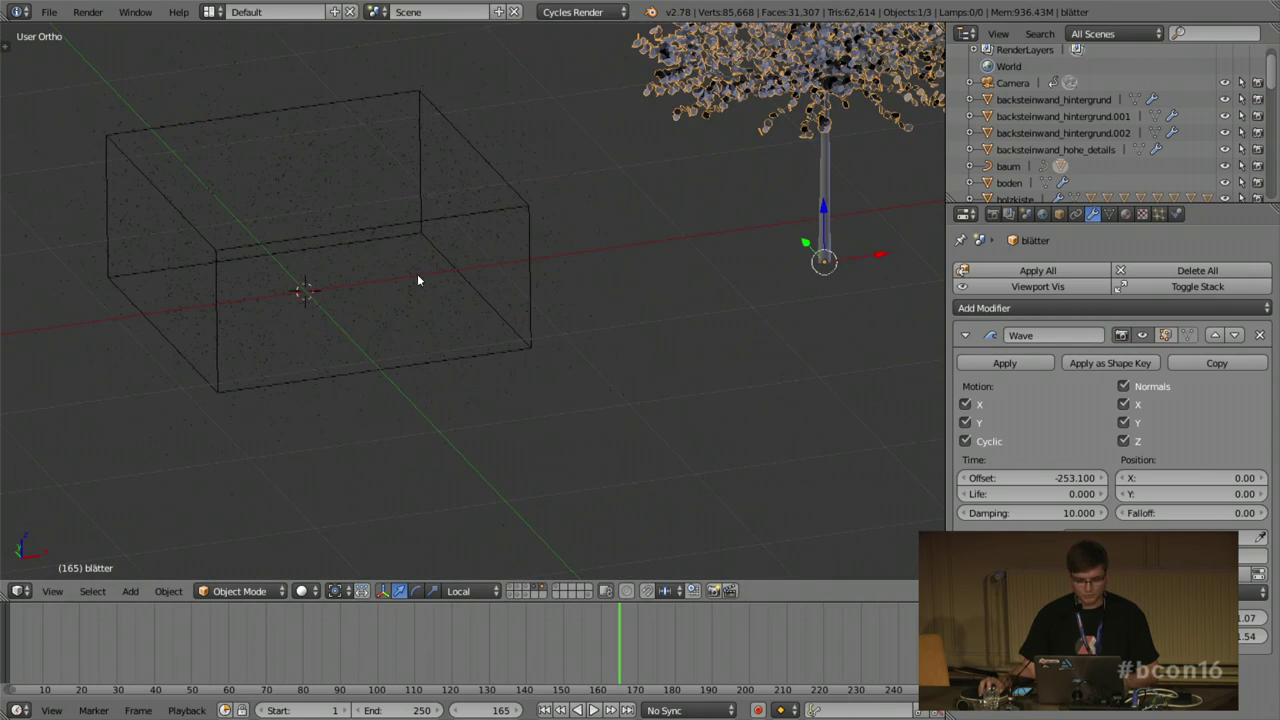
{"action": "left_click", "coordinate": [510, 592]}
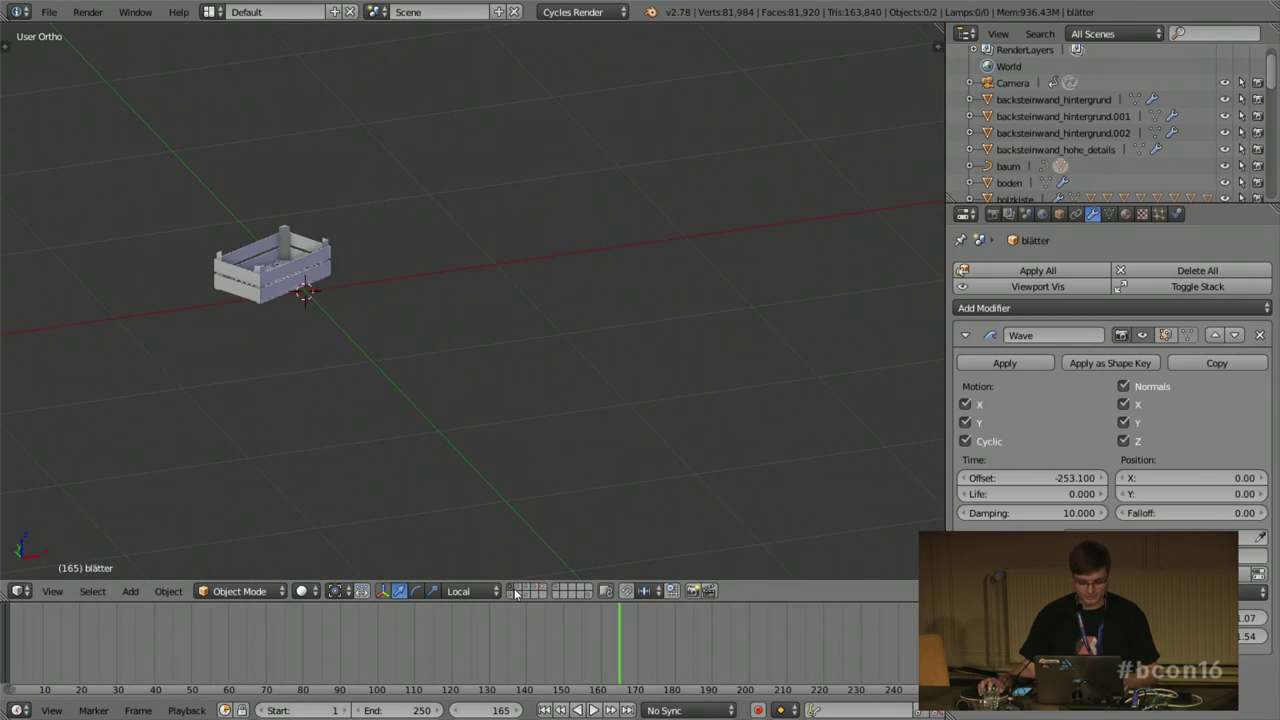
{"action": "left_click", "coordinate": [518, 591]}
{"action": "scroll", "coordinate": [242, 235], "scroll_direction": "up", "scroll_amount": 4}
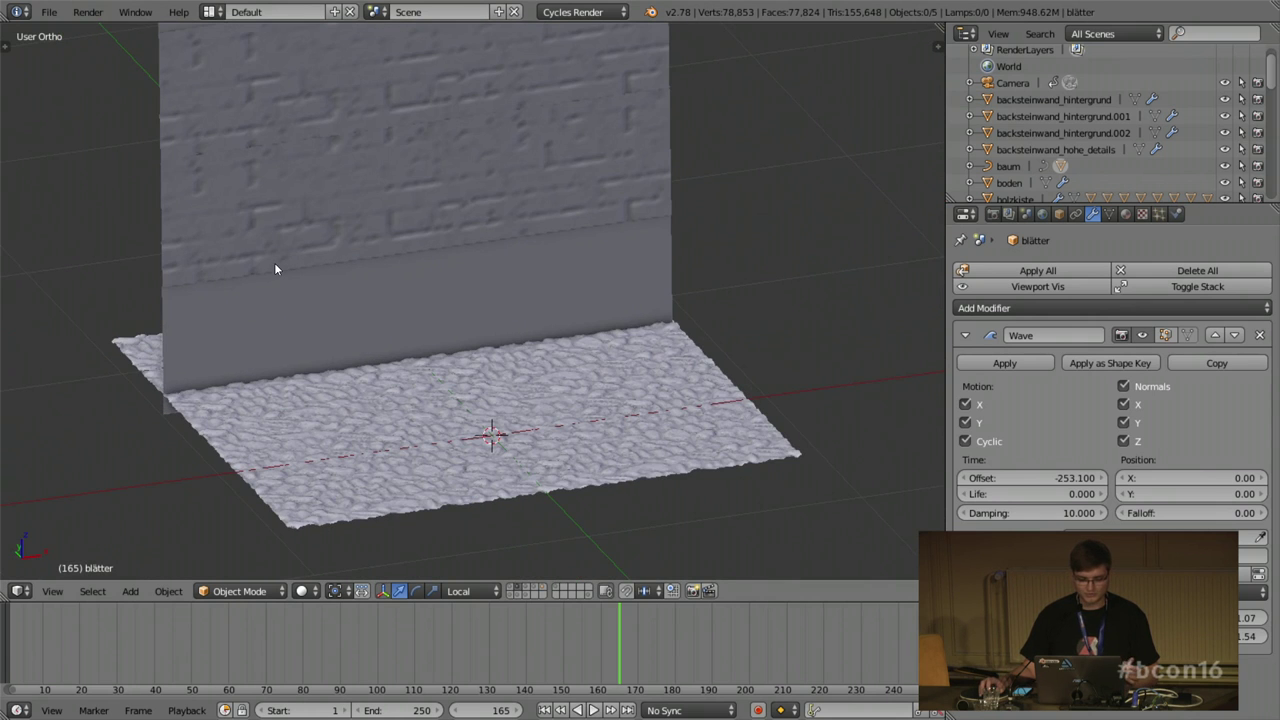
{"action": "right_click", "coordinate": [399, 441]}
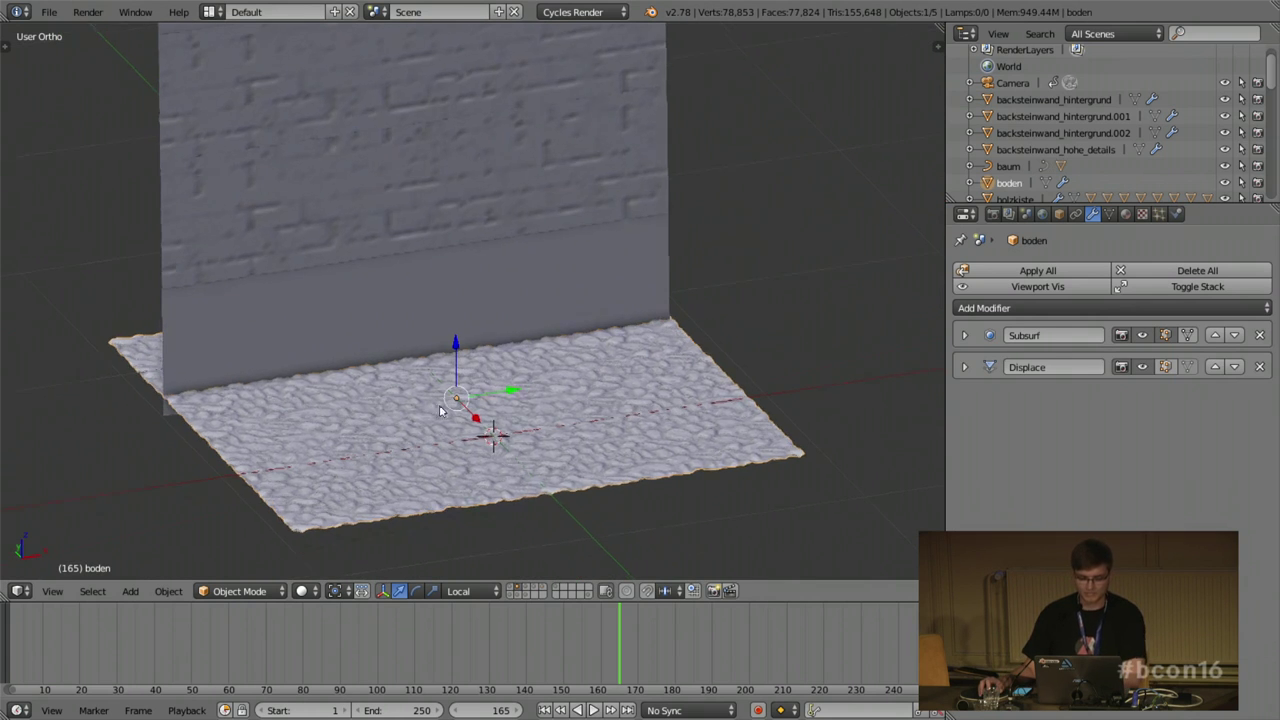
{"action": "scroll", "coordinate": [519, 461], "scroll_direction": "up", "scroll_amount": 5}
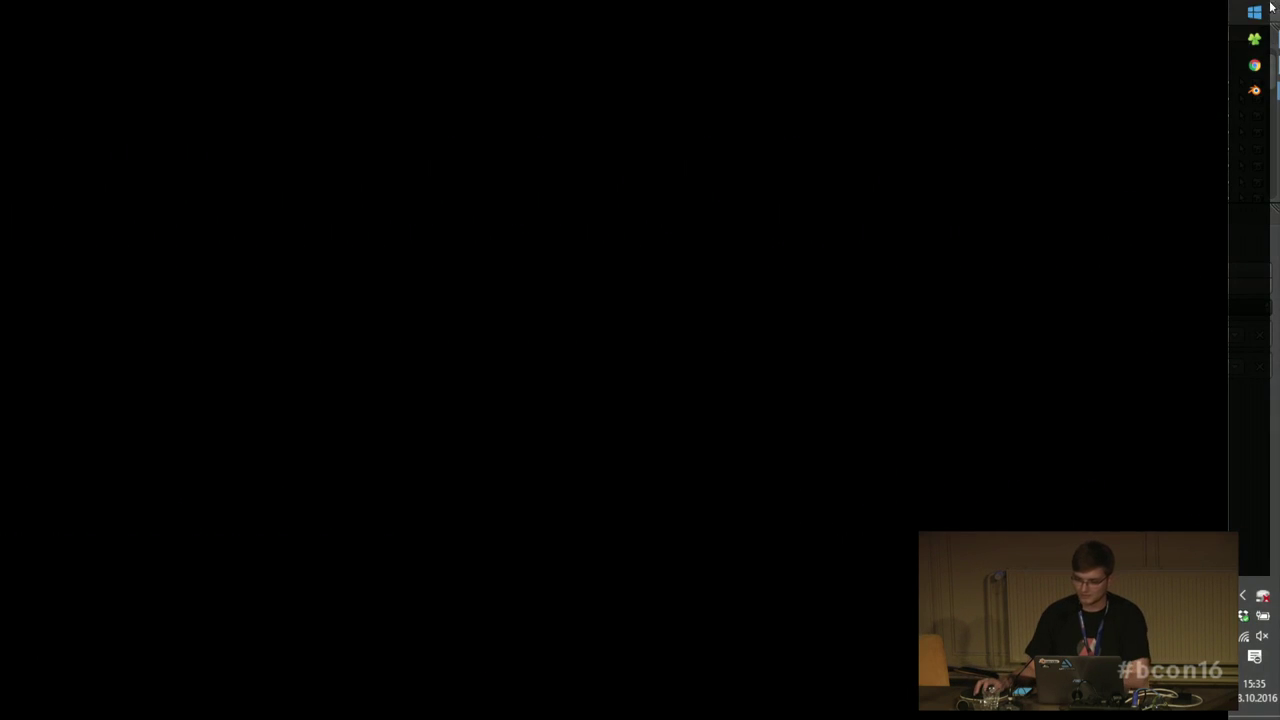
Step: Switch to File Explorer and open the displace folder under files, exampels, 3_create_artwork
{"action": "left_click", "coordinate": [1254, 43]}
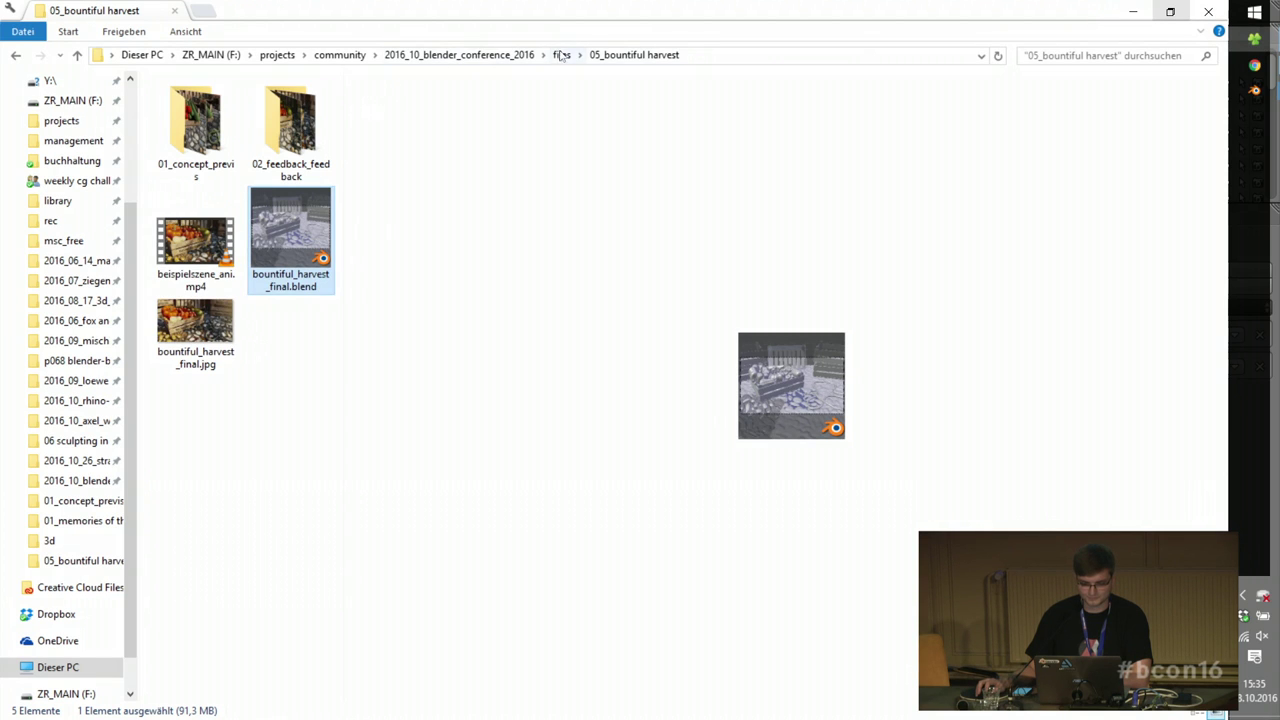
{"action": "left_click", "coordinate": [459, 55]}
{"action": "double_click", "coordinate": [180, 105]}
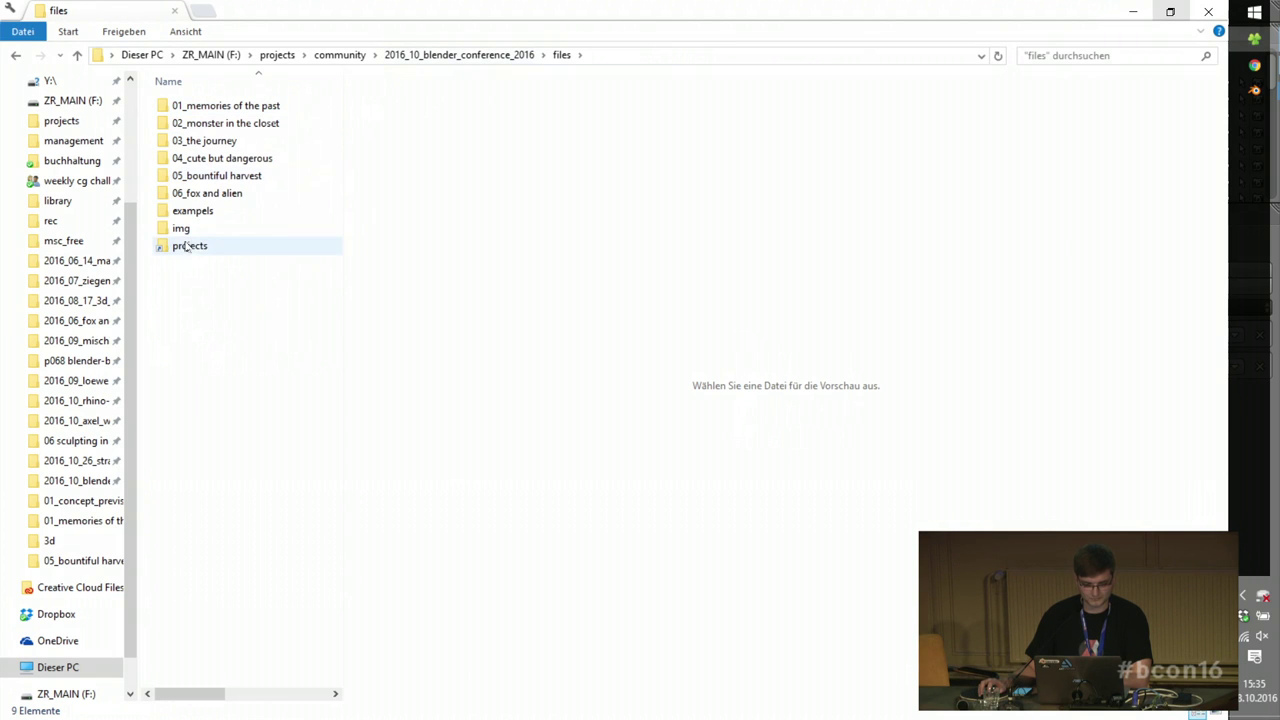
{"action": "double_click", "coordinate": [183, 211]}
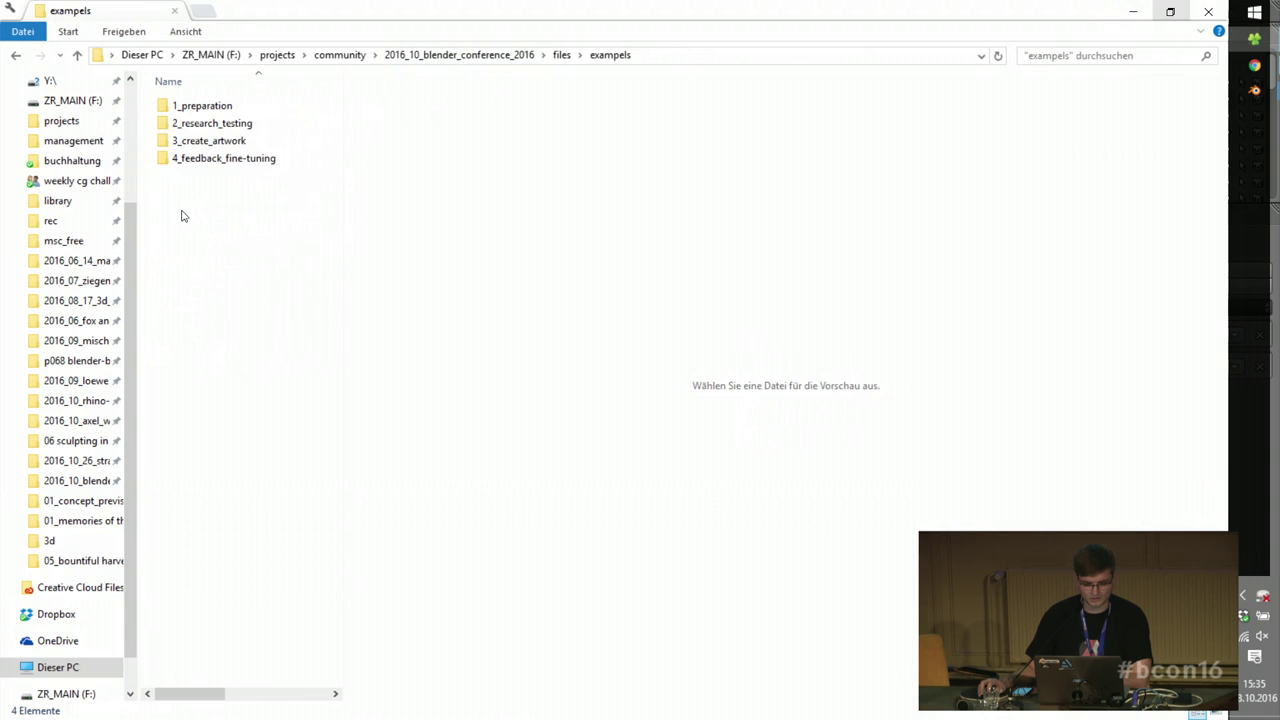
{"action": "double_click", "coordinate": [198, 140]}
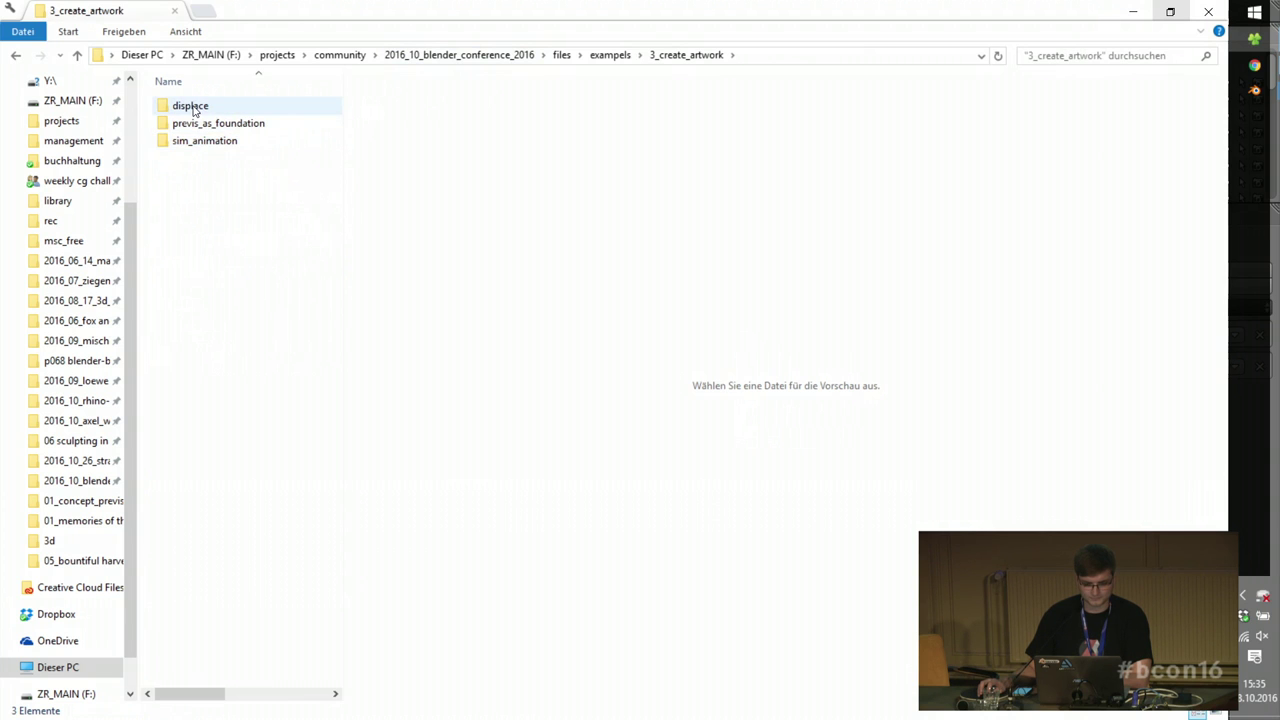
{"action": "double_click", "coordinate": [191, 106]}
Step: Preview paving-stones-345526.jpg, steinboden_diff.jpg and steinboden_displace.png one after another
{"action": "left_click", "coordinate": [195, 460]}
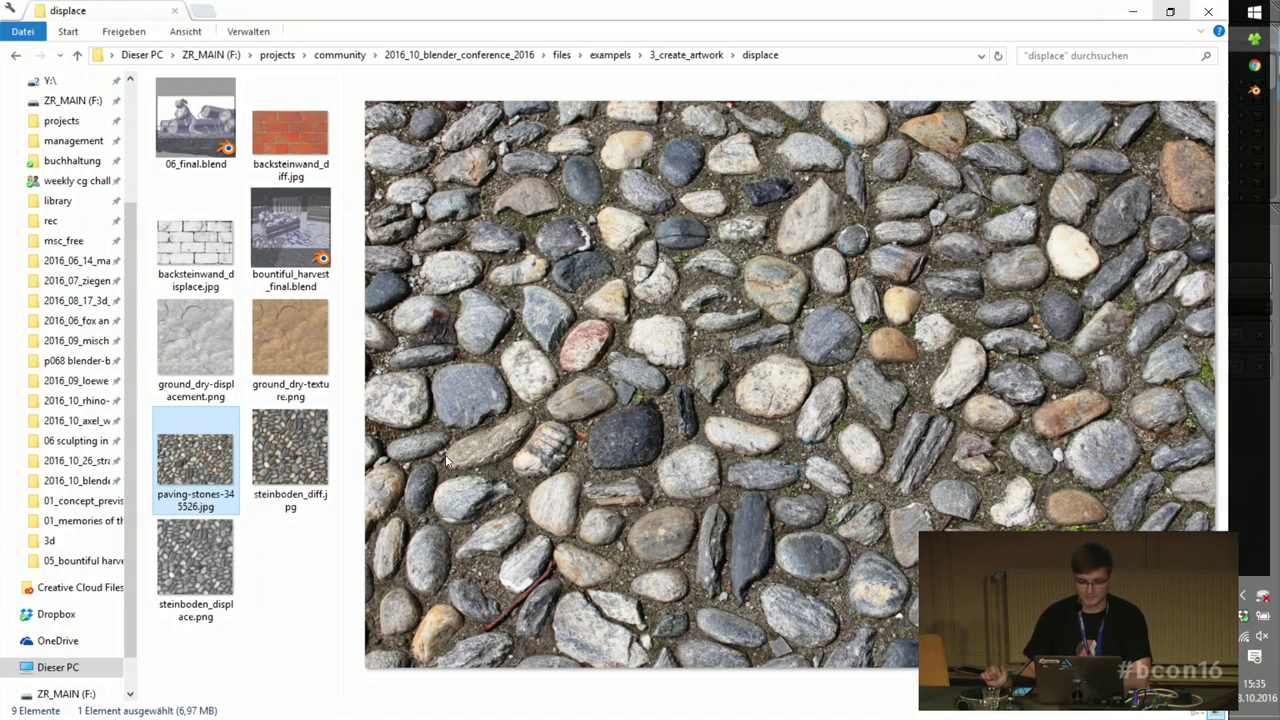
{"action": "left_click", "coordinate": [303, 457]}
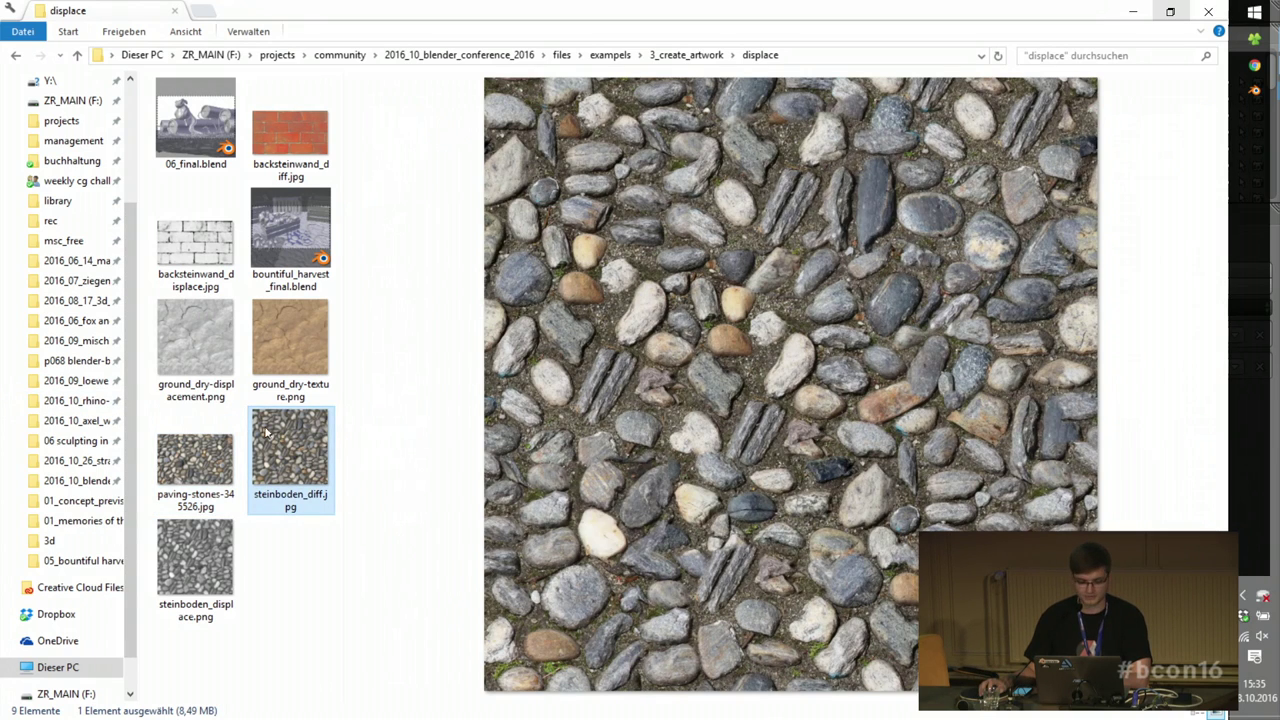
{"action": "left_click", "coordinate": [187, 571]}
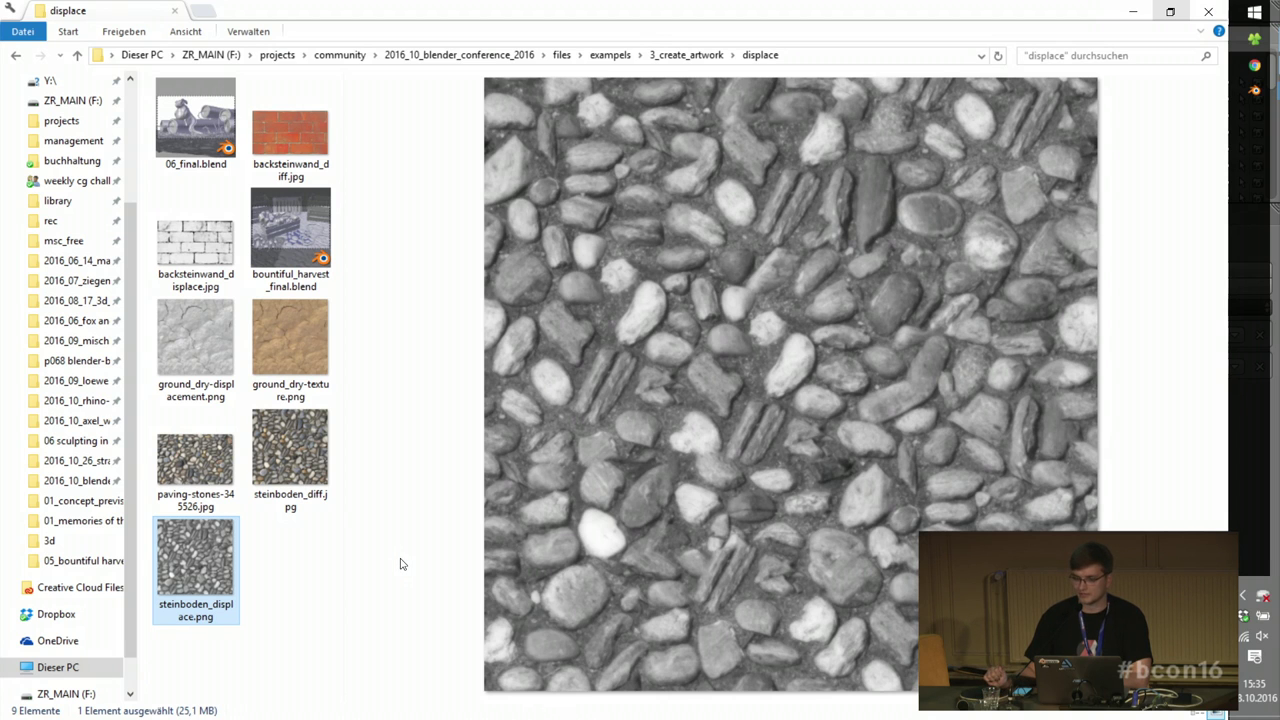
Step: Switch back to the Blender window with the crate scene and examine the stone relief on the ground
{"action": "mouse_move", "coordinate": [1262, 90]}
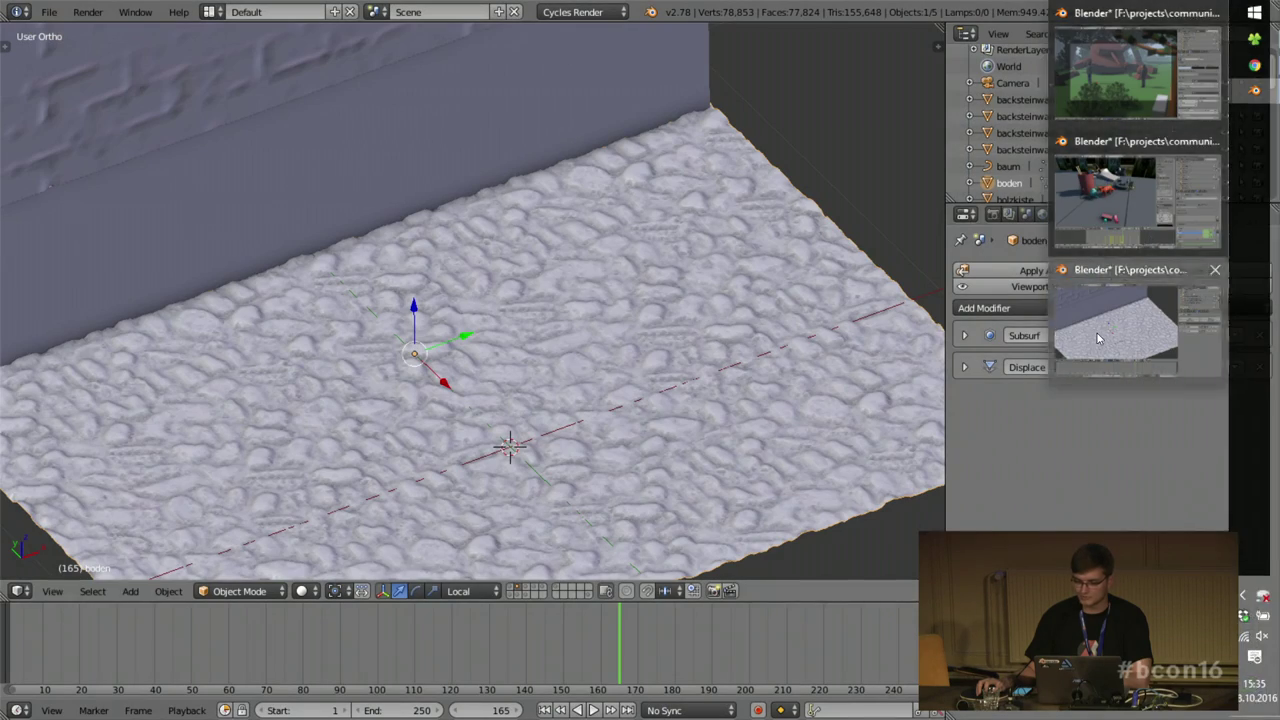
{"action": "left_click", "coordinate": [1097, 338]}
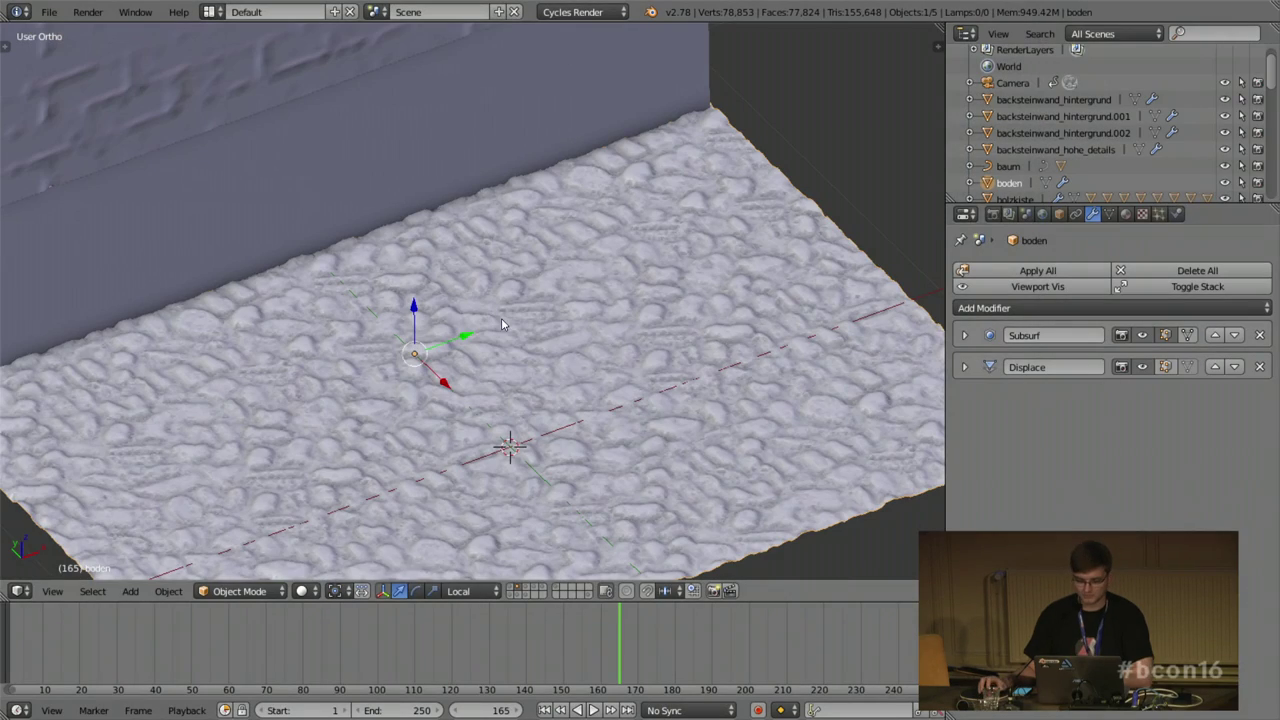
{"action": "middle_click_drag", "start_coordinate": [500, 323], "coordinate": [443, 376]}
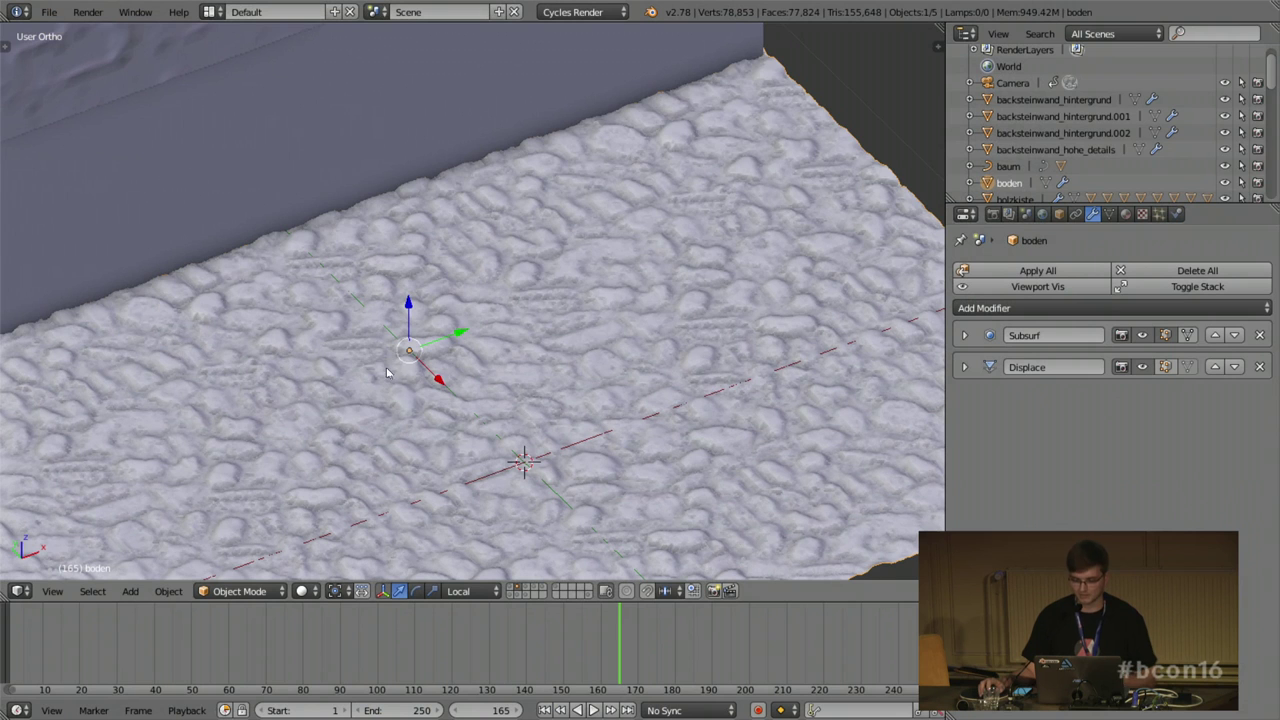
{"action": "scroll", "coordinate": [398, 362], "scroll_direction": "down", "scroll_amount": 3}
{"action": "middle_click_drag", "start_coordinate": [452, 353], "coordinate": [480, 337], "text": "shift"}
Step: Switch to File Explorer and open 06_final.blend from the displace folder in Blender
{"action": "key", "text": "alt+Tab"}
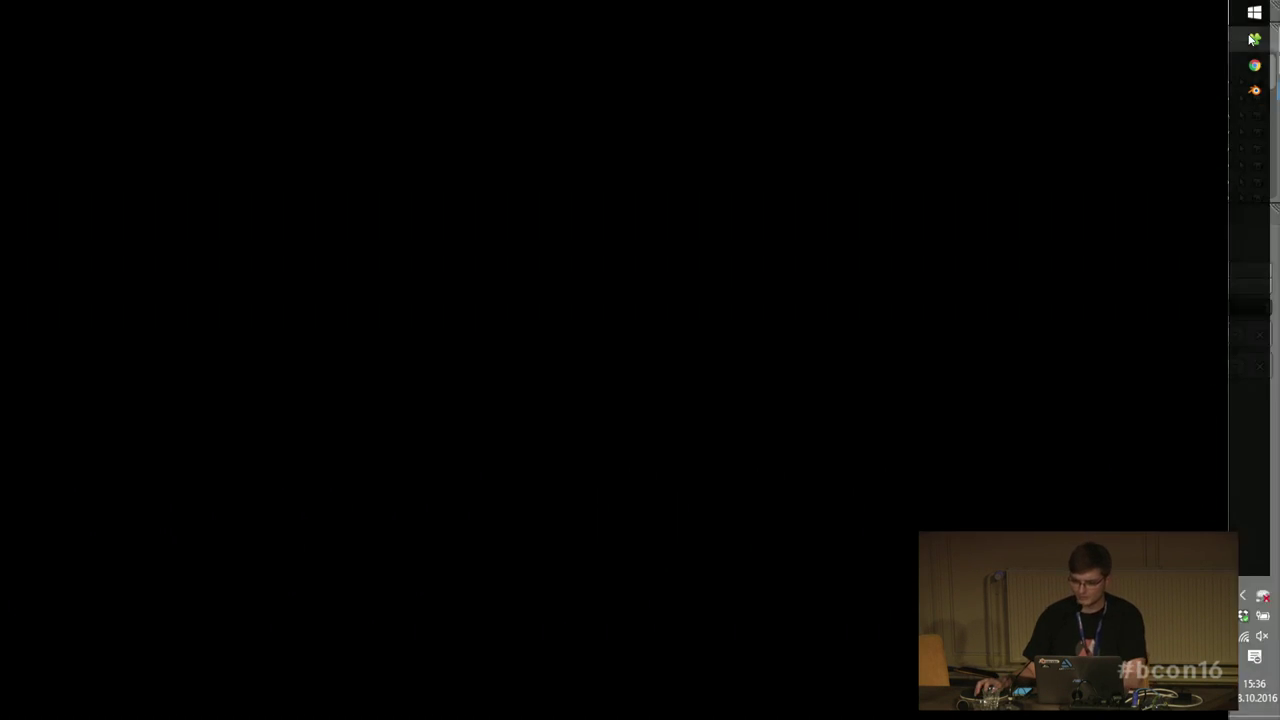
{"action": "left_click", "coordinate": [1255, 39]}
{"action": "left_click", "coordinate": [180, 128]}
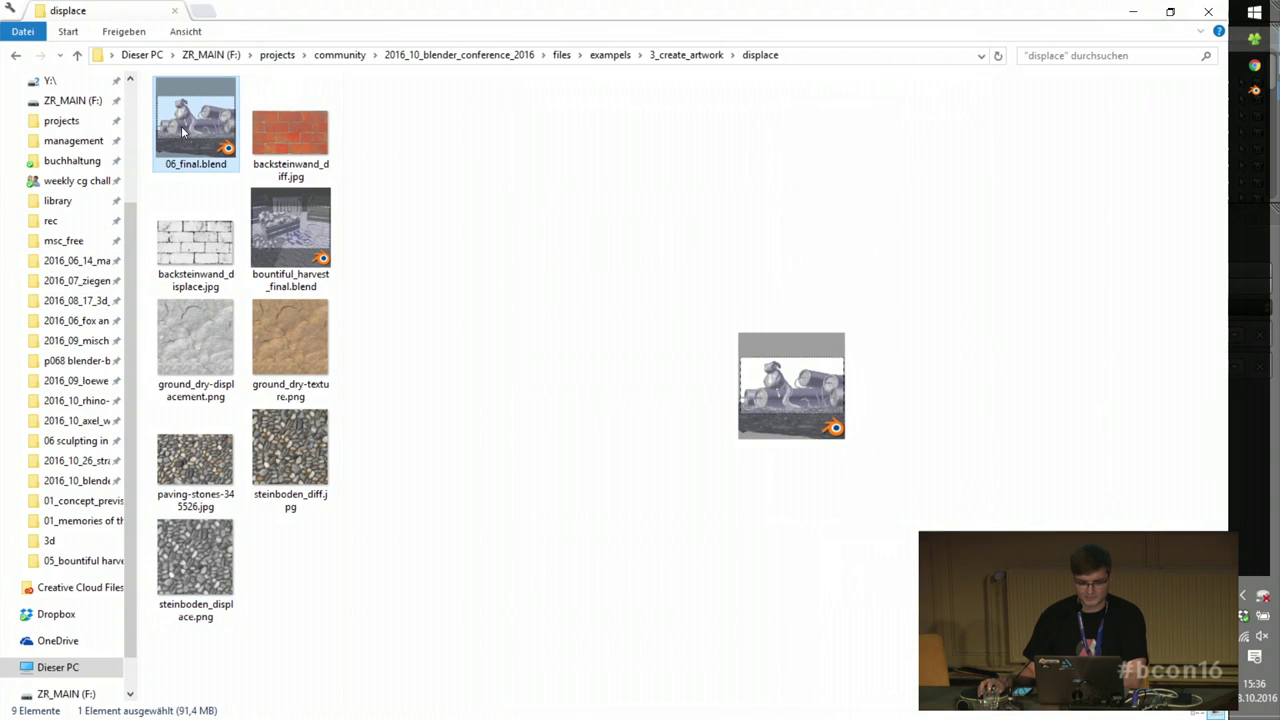
{"action": "double_click", "coordinate": [201, 122]}
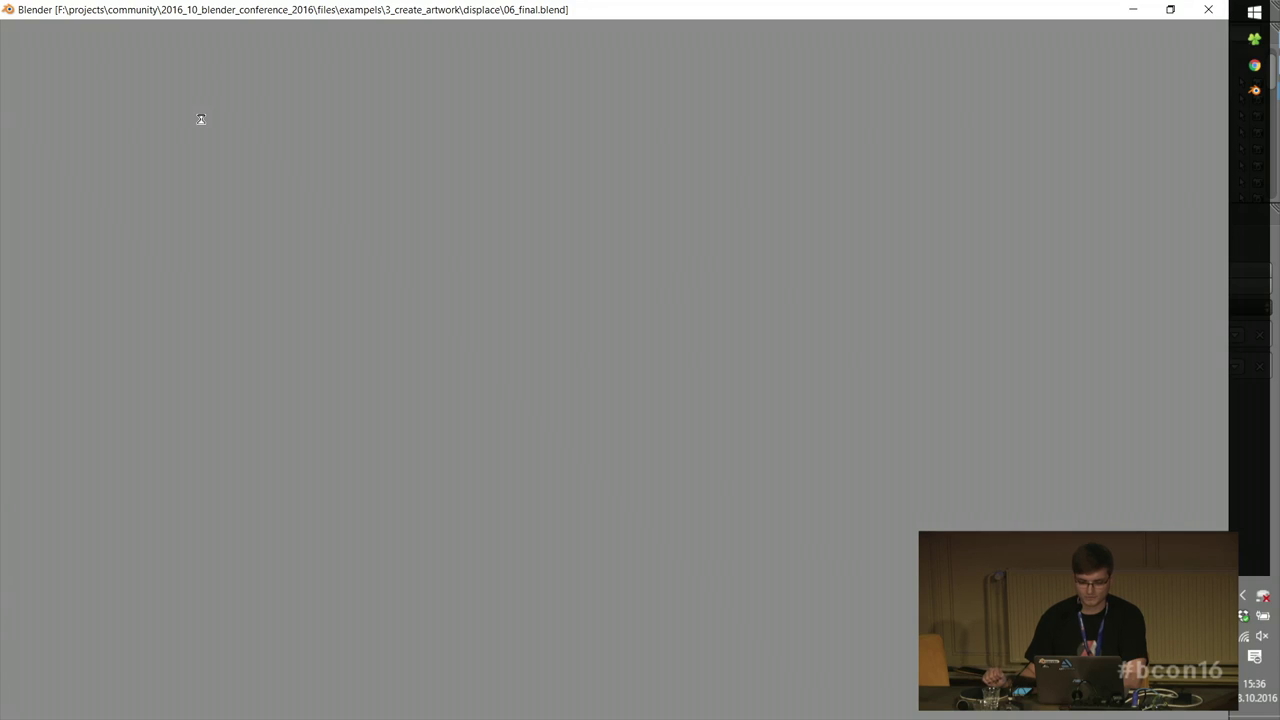
Step: Examine the dynamite sticks, chameleon, fuses and cracked ground from close up, from farther away and from above
{"action": "scroll", "coordinate": [374, 471], "scroll_direction": "up", "scroll_amount": 5}
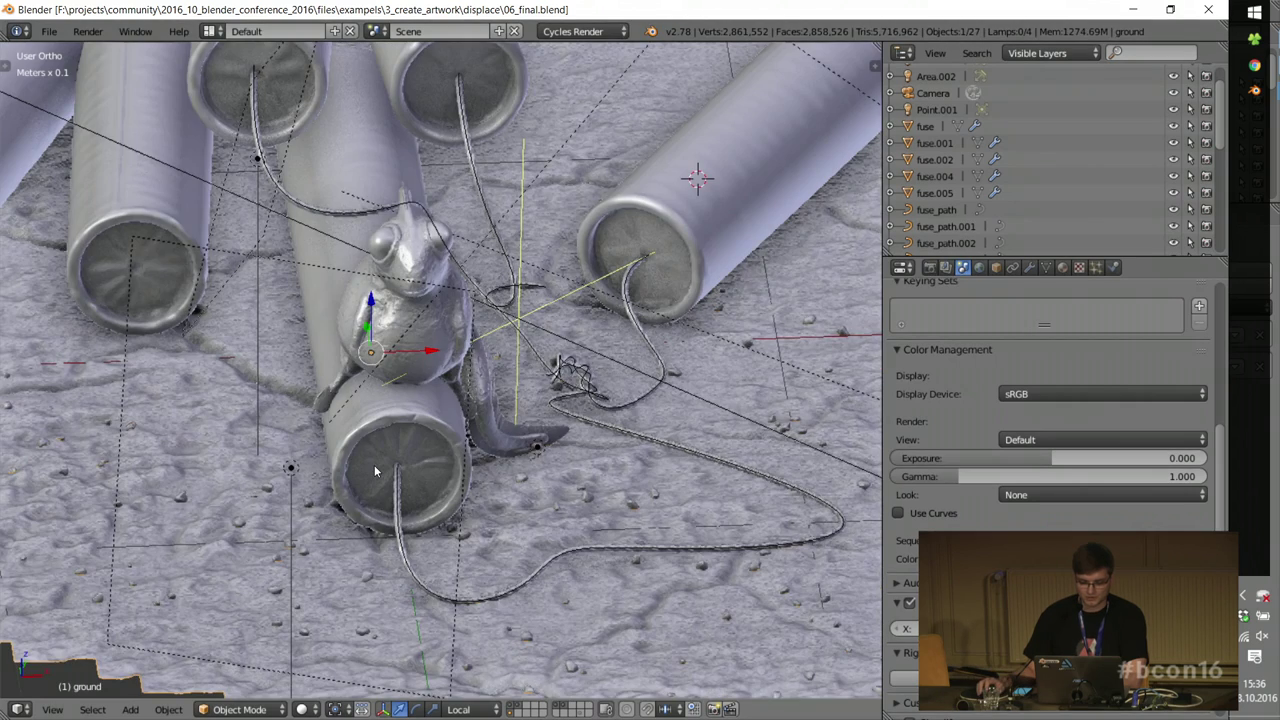
{"action": "middle_click_drag", "start_coordinate": [374, 465], "coordinate": [417, 430]}
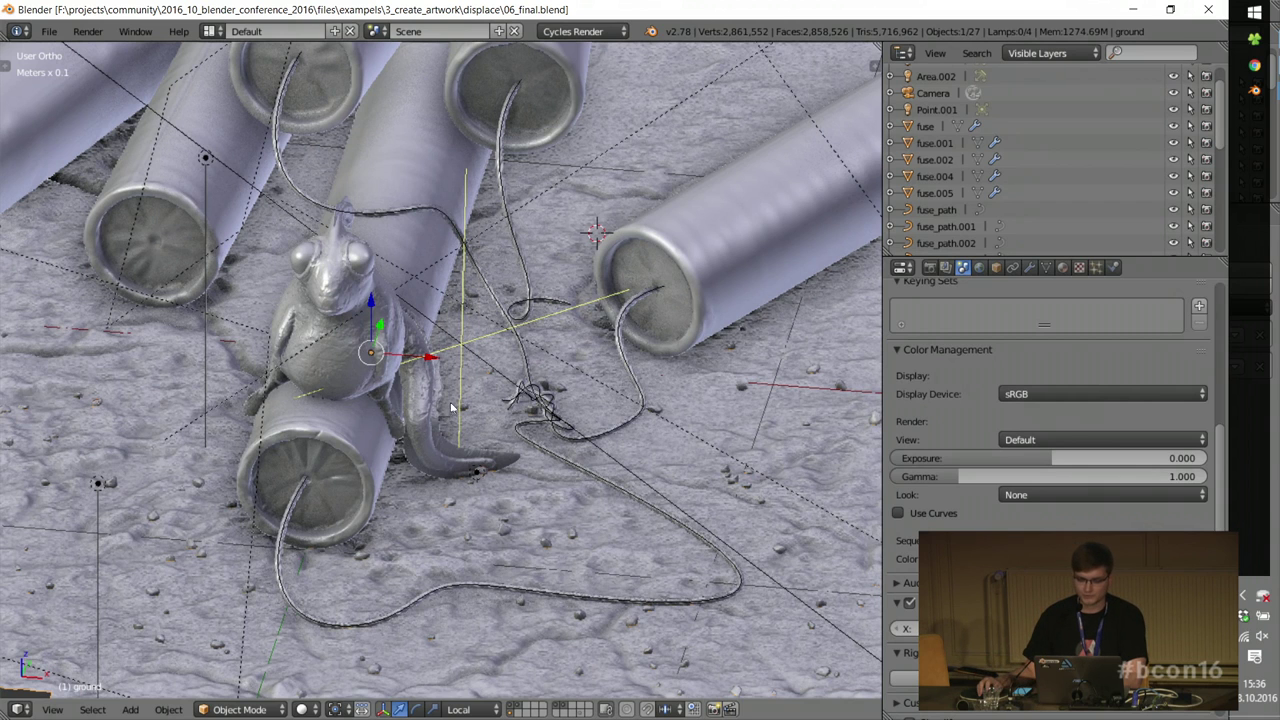
{"action": "scroll", "coordinate": [455, 406], "scroll_direction": "down", "scroll_amount": 2}
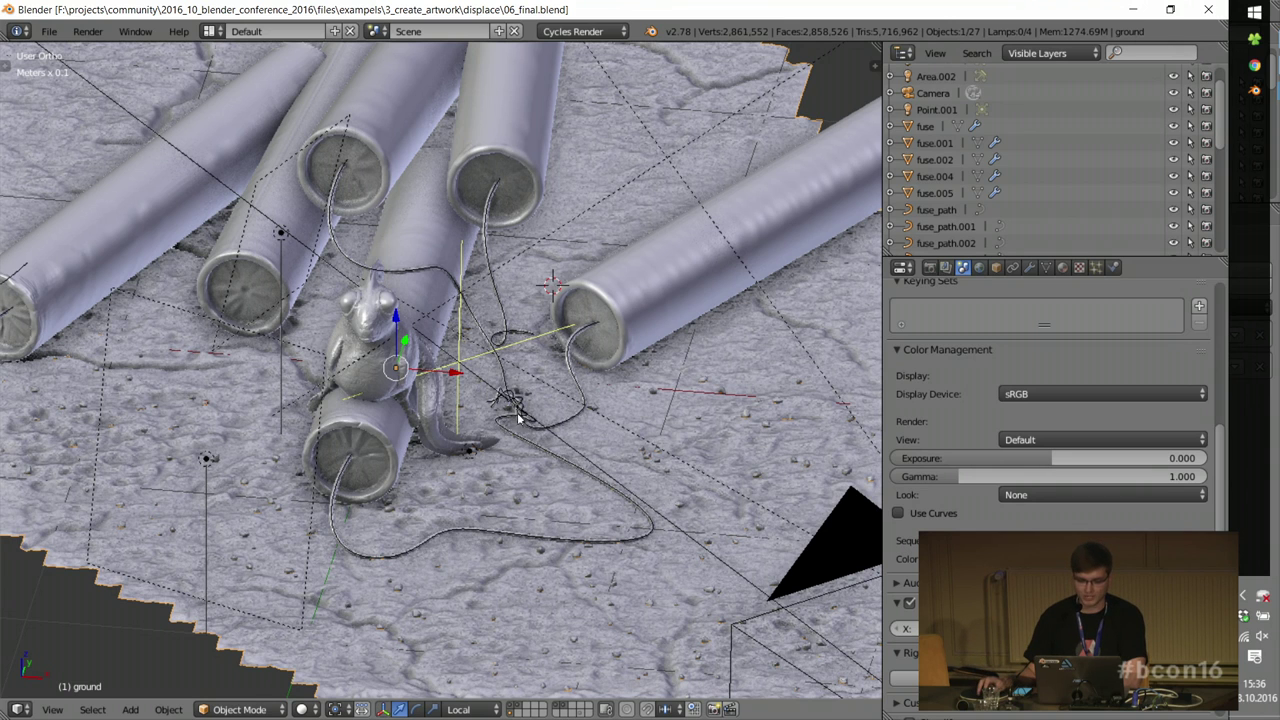
{"action": "scroll", "coordinate": [263, 517], "scroll_direction": "up", "scroll_amount": 1}
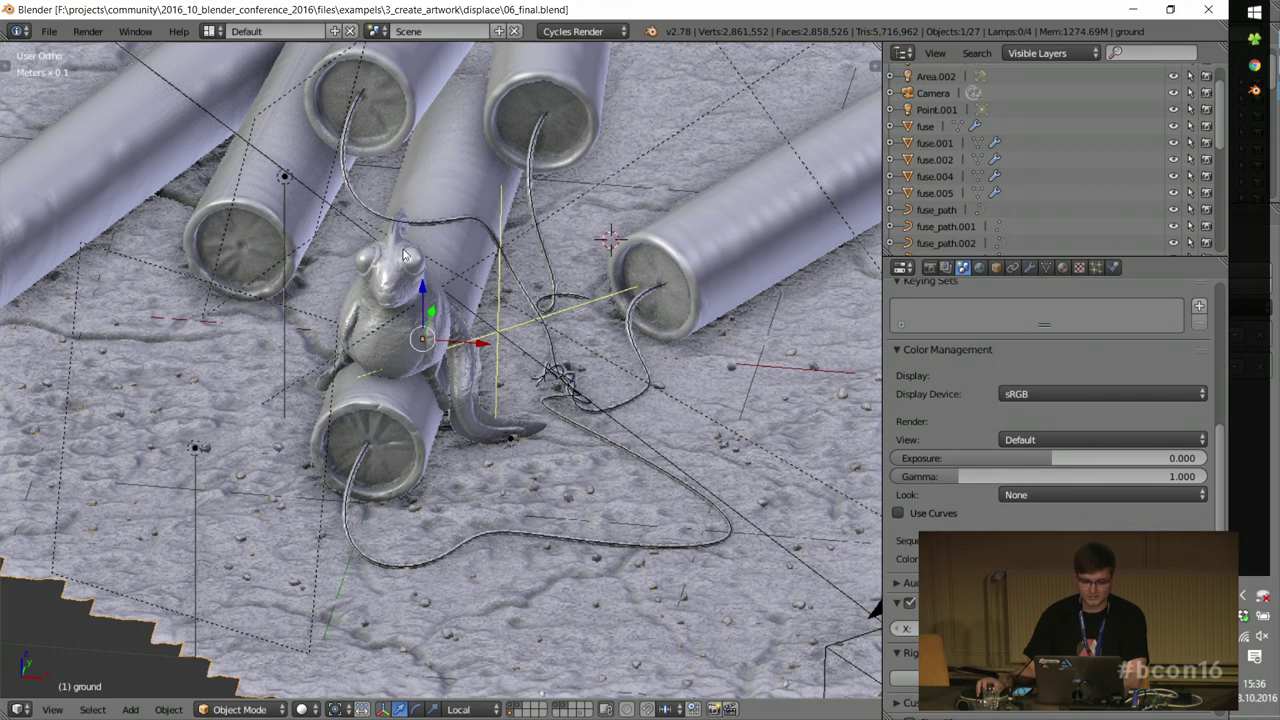
{"action": "scroll", "coordinate": [403, 255], "scroll_direction": "down", "scroll_amount": 4}
{"action": "middle_click_drag", "start_coordinate": [383, 340], "coordinate": [468, 336]}
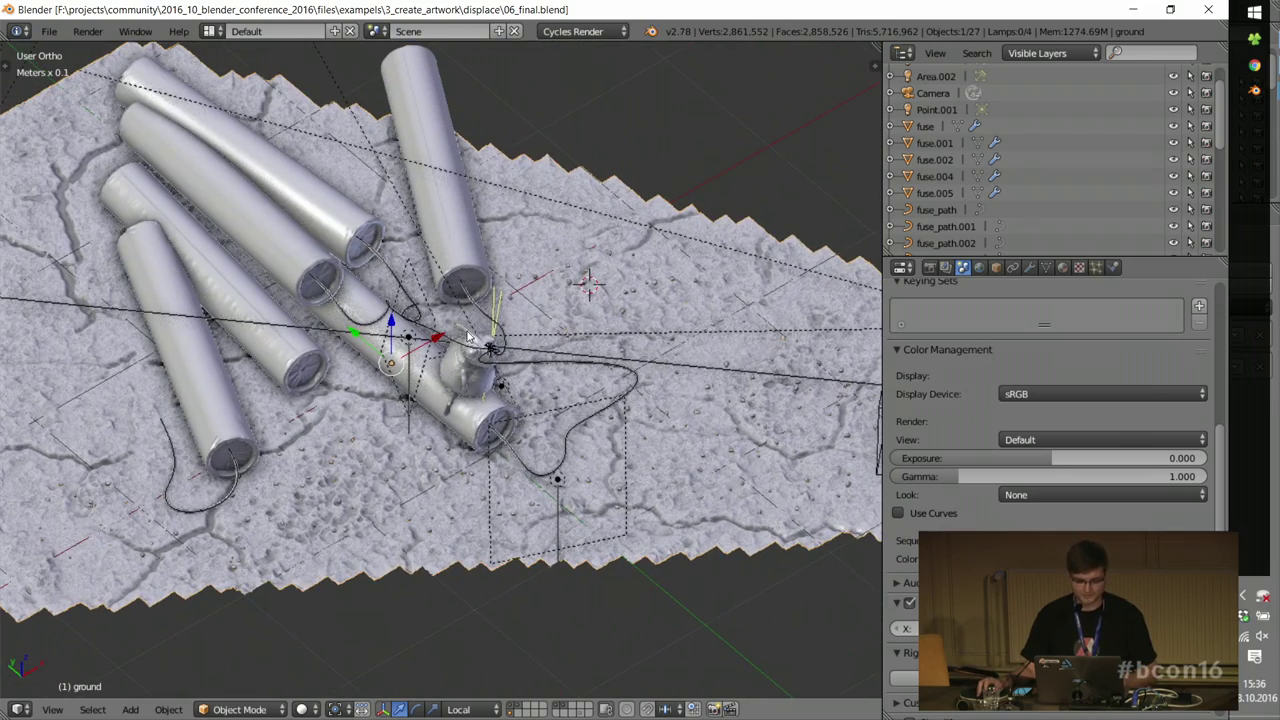
{"action": "scroll", "coordinate": [641, 293], "scroll_direction": "up", "scroll_amount": 2}
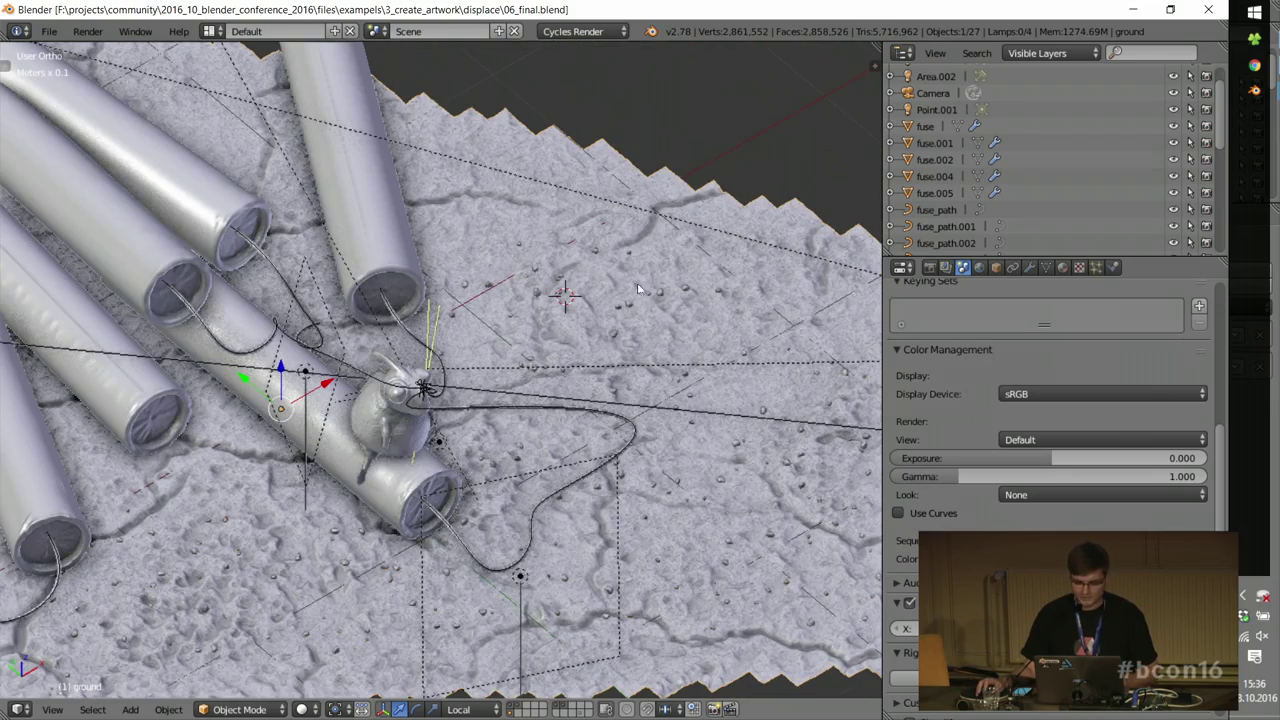
{"action": "scroll", "coordinate": [491, 331], "scroll_direction": "down", "scroll_amount": 6}
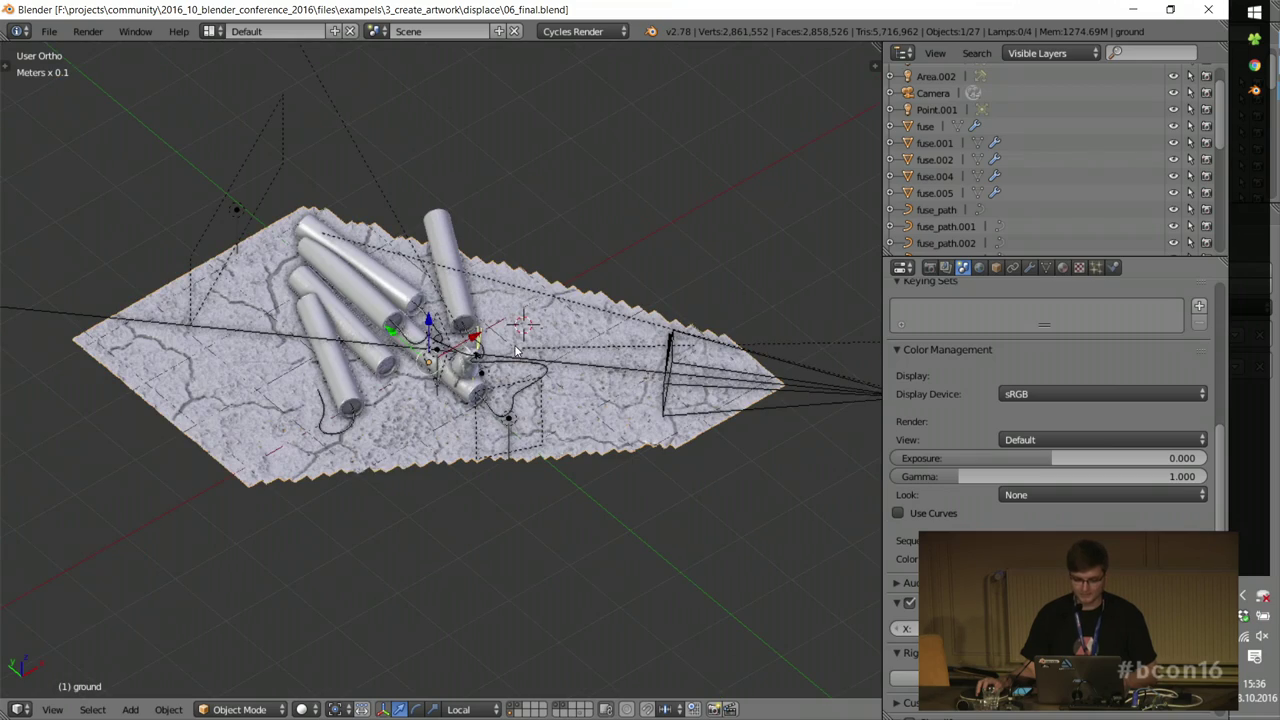
{"action": "middle_click_drag", "start_coordinate": [543, 318], "coordinate": [483, 206]}
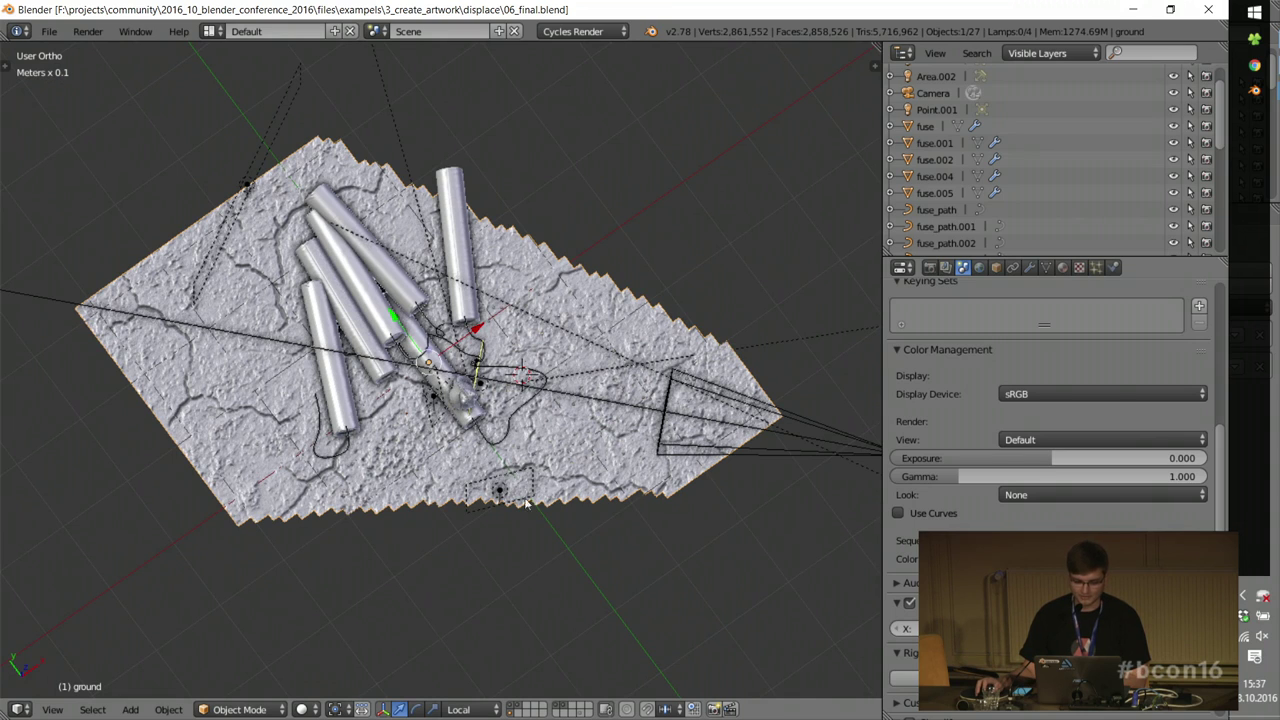
{"action": "scroll", "coordinate": [526, 503], "scroll_direction": "up", "scroll_amount": 5}
Step: Display the ground's modifiers, collapse the Subsurf and Displace settings, and turn off both modifiers in the viewport
{"action": "left_click", "coordinate": [1031, 268]}
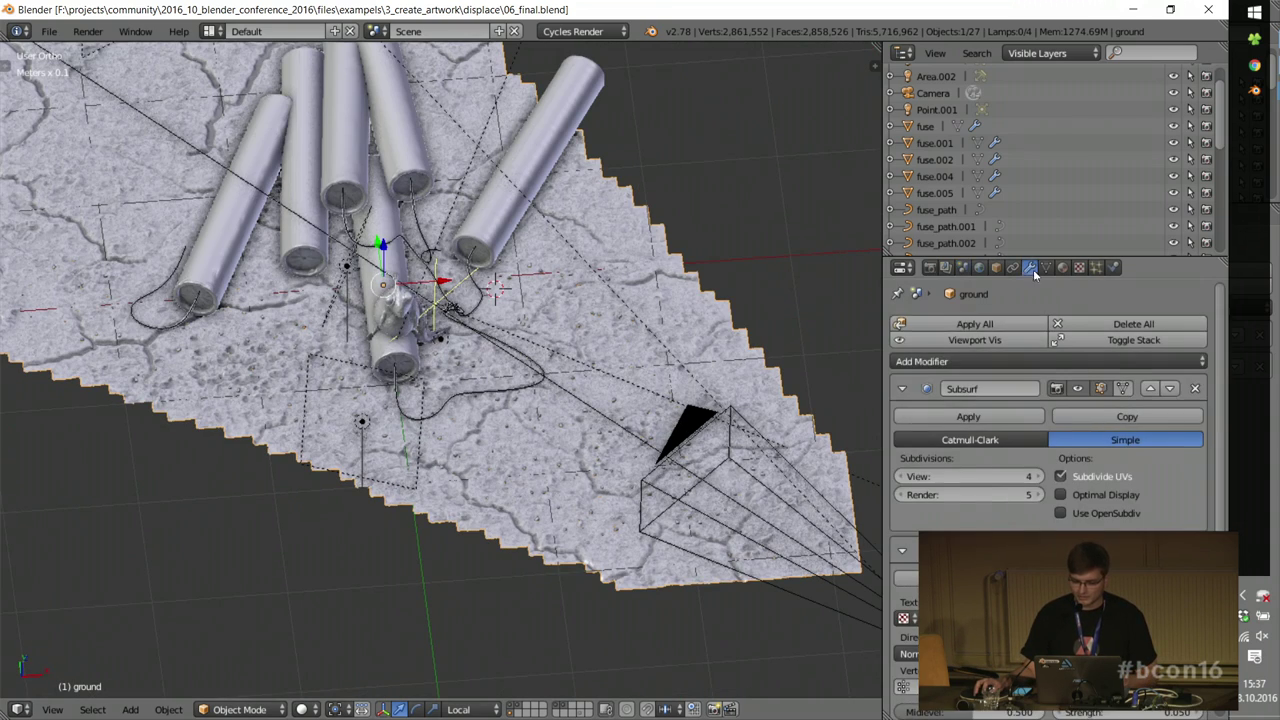
{"action": "left_click", "coordinate": [901, 389]}
{"action": "left_click", "coordinate": [903, 420]}
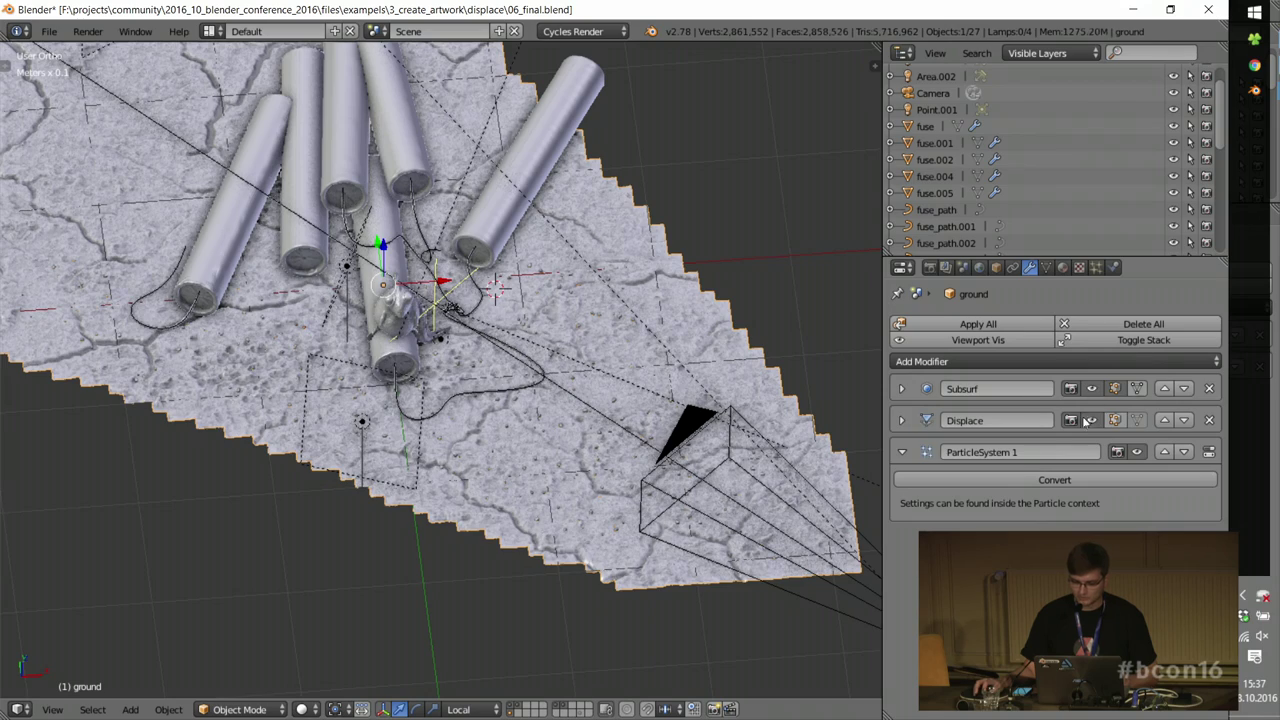
{"action": "left_click_drag", "start_coordinate": [1089, 420], "coordinate": [1091, 388]}
Step: Enter and leave Edit Mode on the ground to examine its base mesh without displacement
{"action": "scroll", "coordinate": [598, 376], "scroll_direction": "down", "scroll_amount": 3}
{"action": "mouse_move", "coordinate": [505, 432]}
{"action": "middle_mouse_down"}
{"action": "mouse_move", "coordinate": [553, 374]}
{"action": "mouse_move", "coordinate": [510, 430]}
{"action": "middle_mouse_up"}
{"action": "key", "text": "Tab"}
{"action": "left_click", "coordinate": [517, 371]}
{"action": "key", "text": "Tab"}
{"action": "left_click", "coordinate": [523, 369]}
{"action": "scroll", "coordinate": [521, 368], "scroll_direction": "up", "scroll_amount": 2}
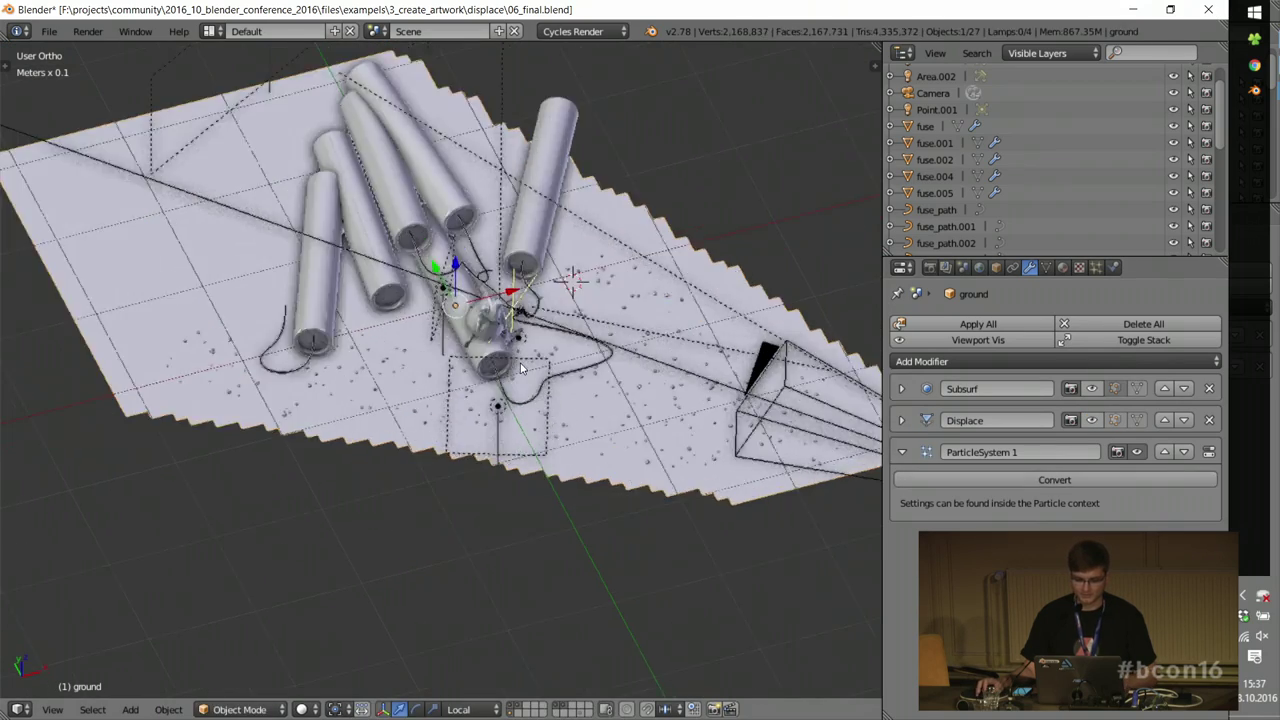
{"action": "scroll", "coordinate": [307, 226], "scroll_direction": "up", "scroll_amount": 3}
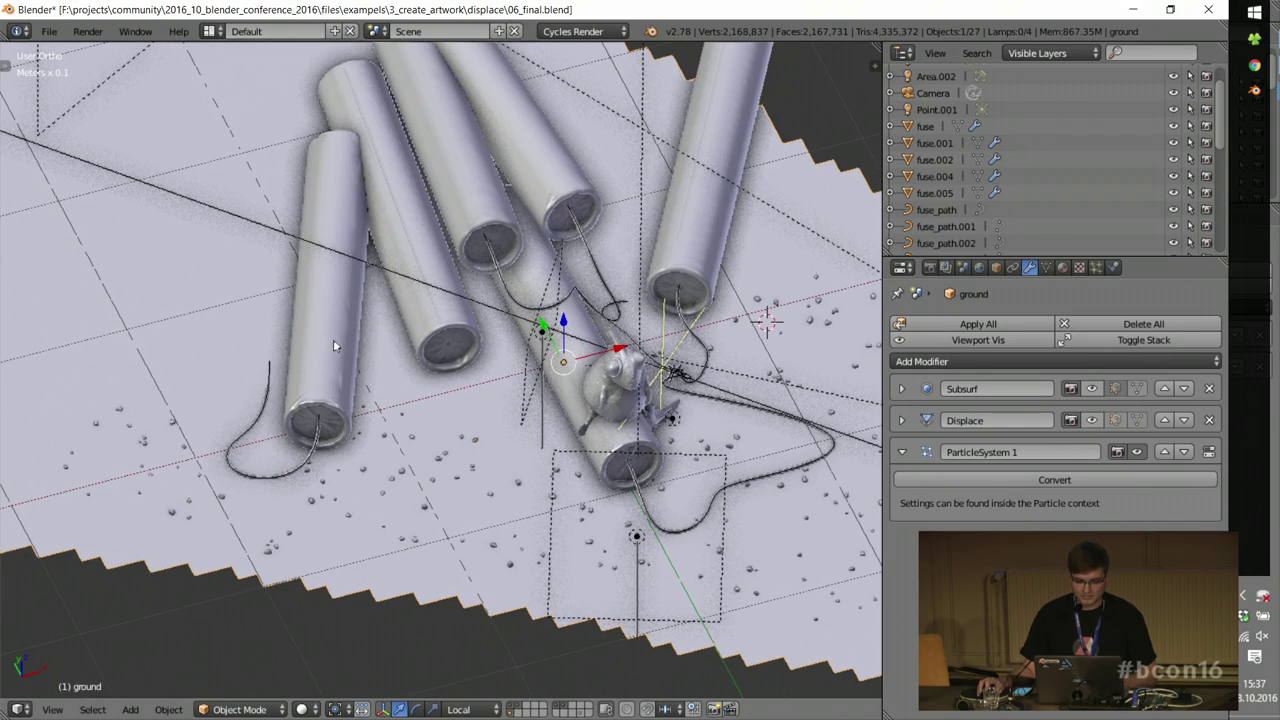
Step: Select the outermost dynamite stick beside the loose fuse loop and turn off its Multires modifier in the viewport
{"action": "right_click", "coordinate": [318, 334]}
{"action": "middle_click_drag", "start_coordinate": [261, 324], "coordinate": [813, 359]}
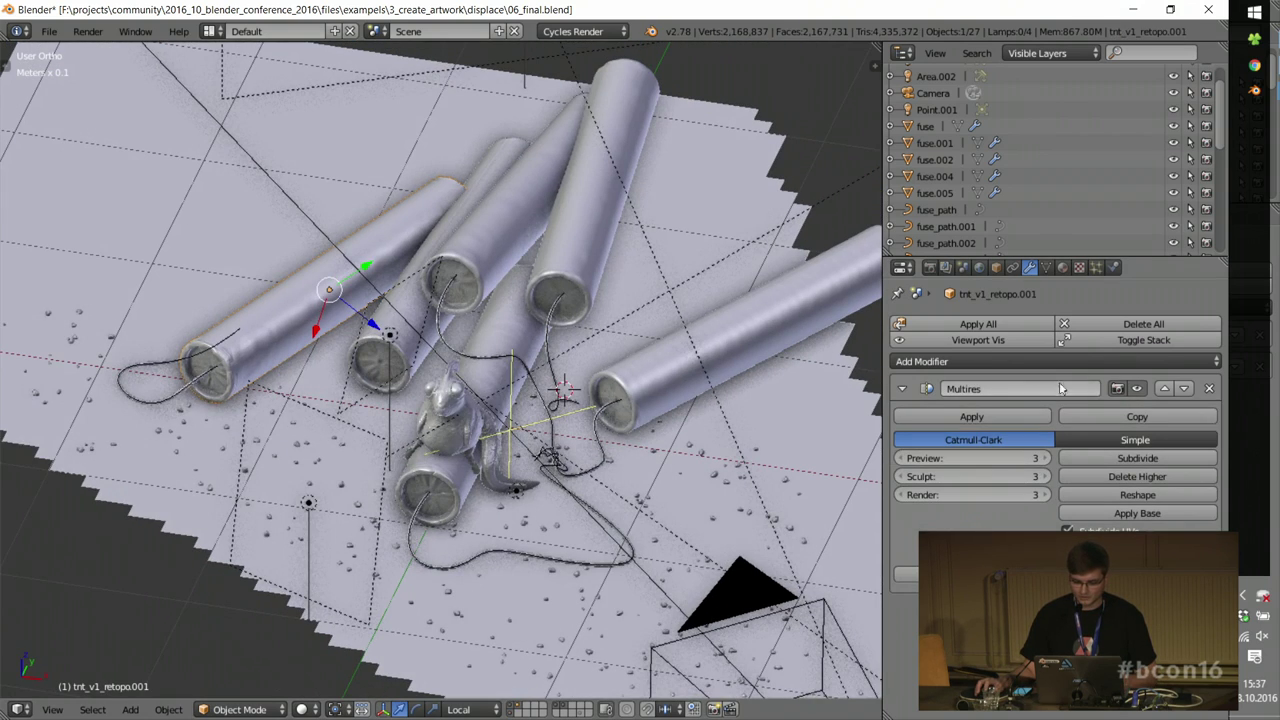
{"action": "left_click", "coordinate": [1135, 389]}
{"action": "scroll", "coordinate": [137, 379], "scroll_direction": "up", "scroll_amount": 7}
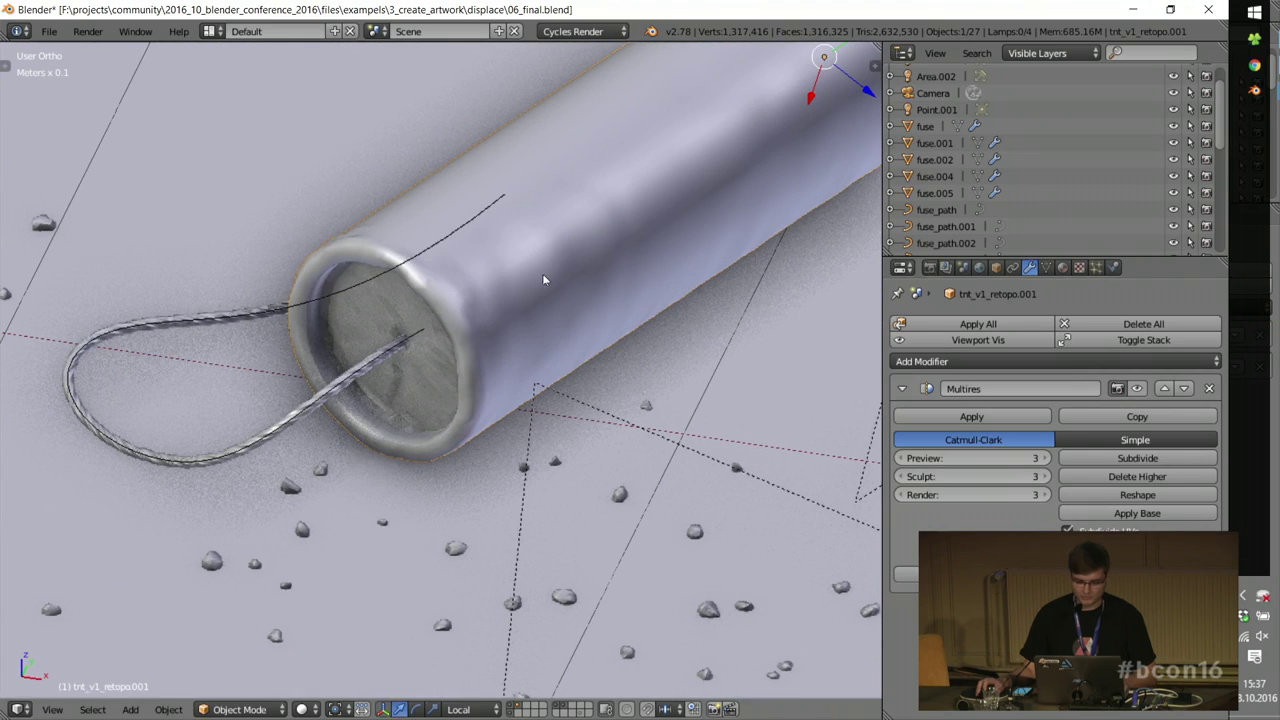
{"action": "scroll", "coordinate": [384, 308], "scroll_direction": "down", "scroll_amount": 8}
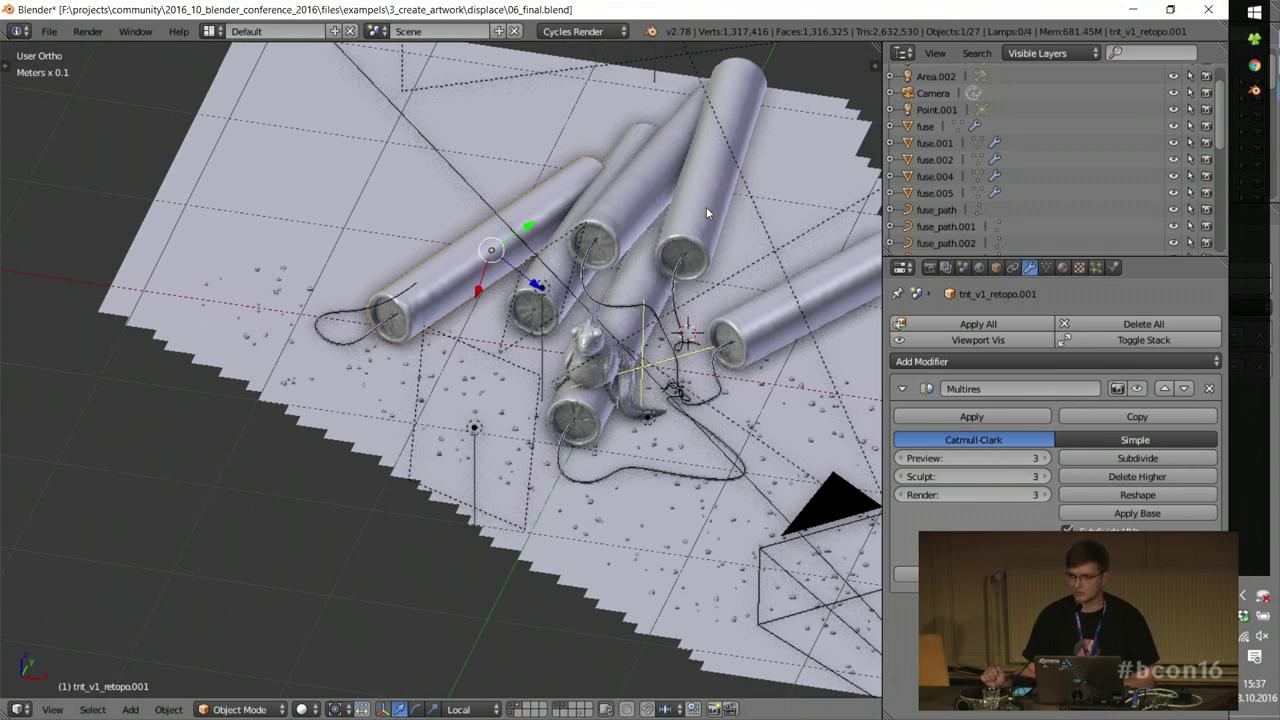
Step: Enter and leave Edit Mode on the selected dynamite stick to examine its base mesh, and view the scene from lower down
{"action": "key", "text": "Tab"}
{"action": "left_click", "coordinate": [751, 259]}
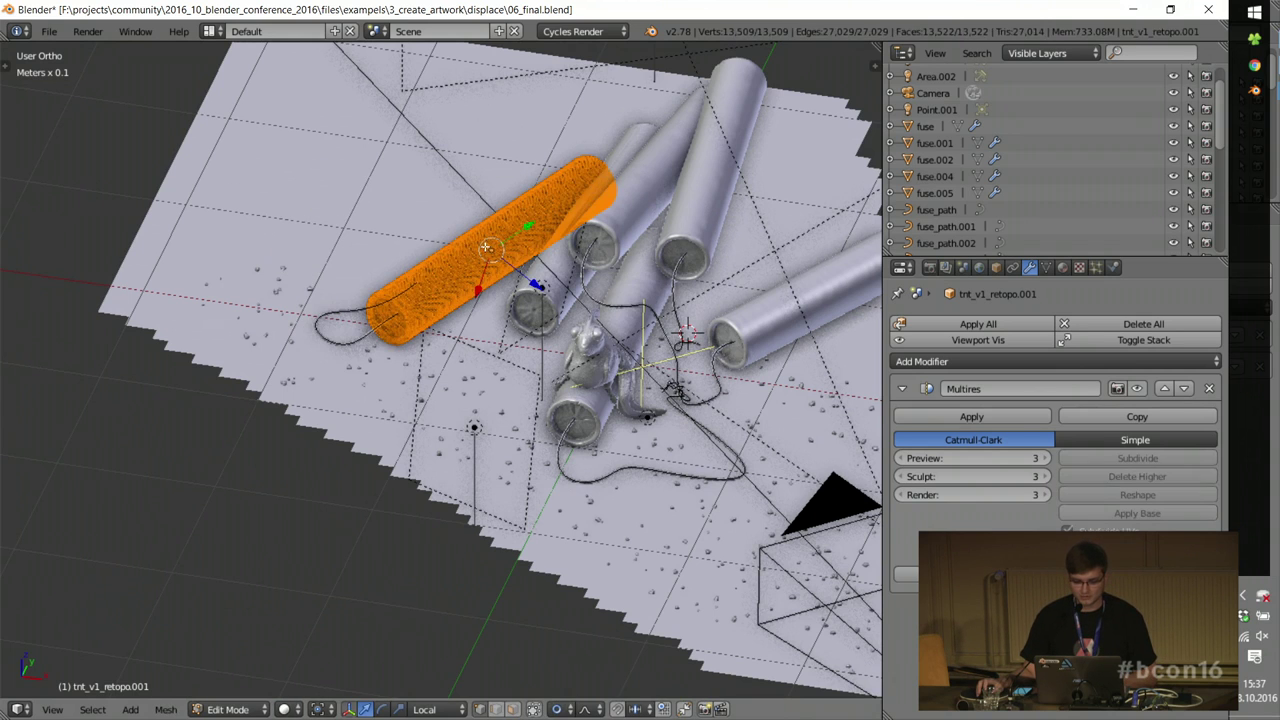
{"action": "key", "text": "Tab"}
{"action": "left_click", "coordinate": [437, 285]}
{"action": "middle_click_drag", "start_coordinate": [545, 320], "coordinate": [418, 370]}
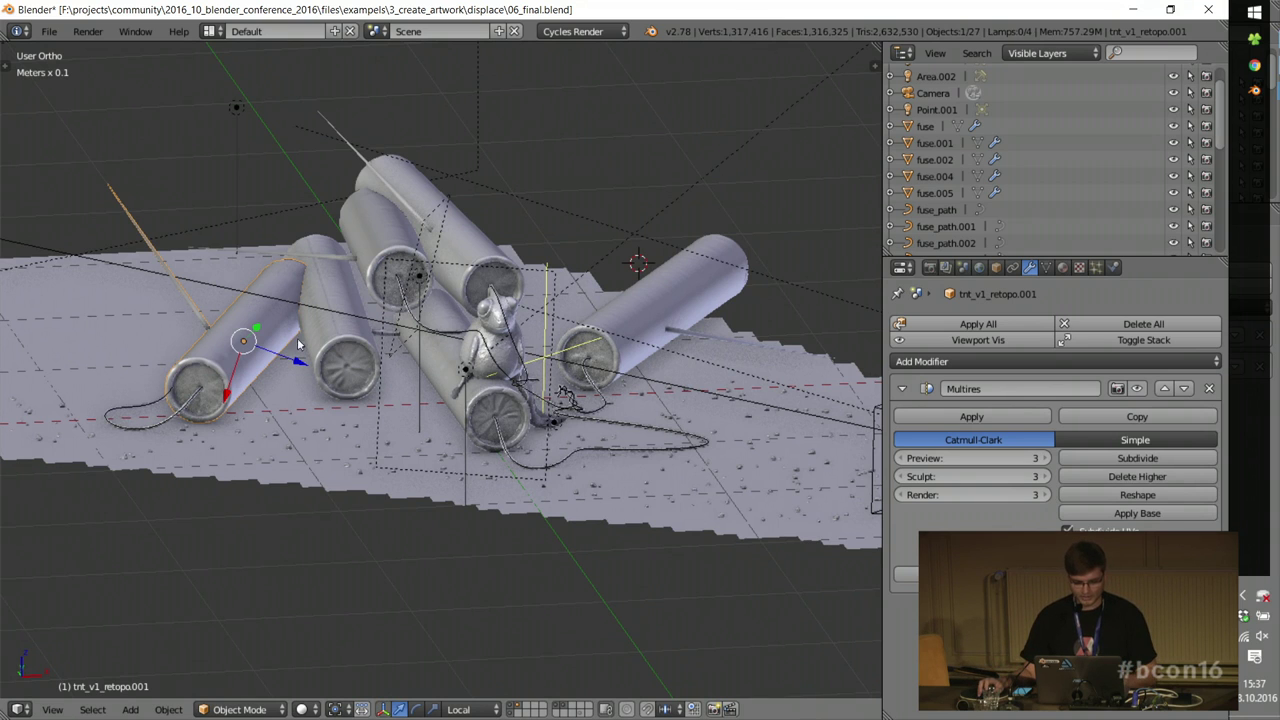
Step: Select the creature sitting on the dynamite sticks and enter Edit Mode on it
{"action": "scroll", "coordinate": [503, 337], "scroll_direction": "up", "scroll_amount": 8}
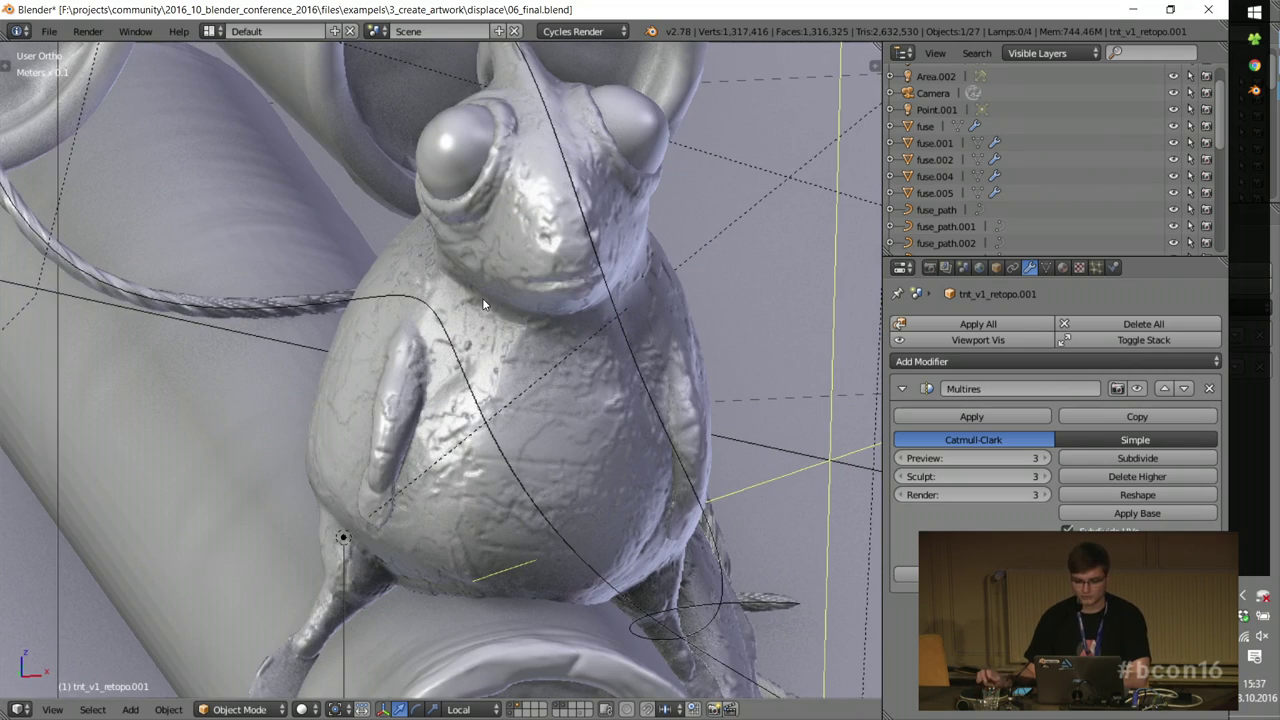
{"action": "right_click", "coordinate": [483, 299]}
{"action": "middle_click_drag", "start_coordinate": [653, 417], "coordinate": [515, 432]}
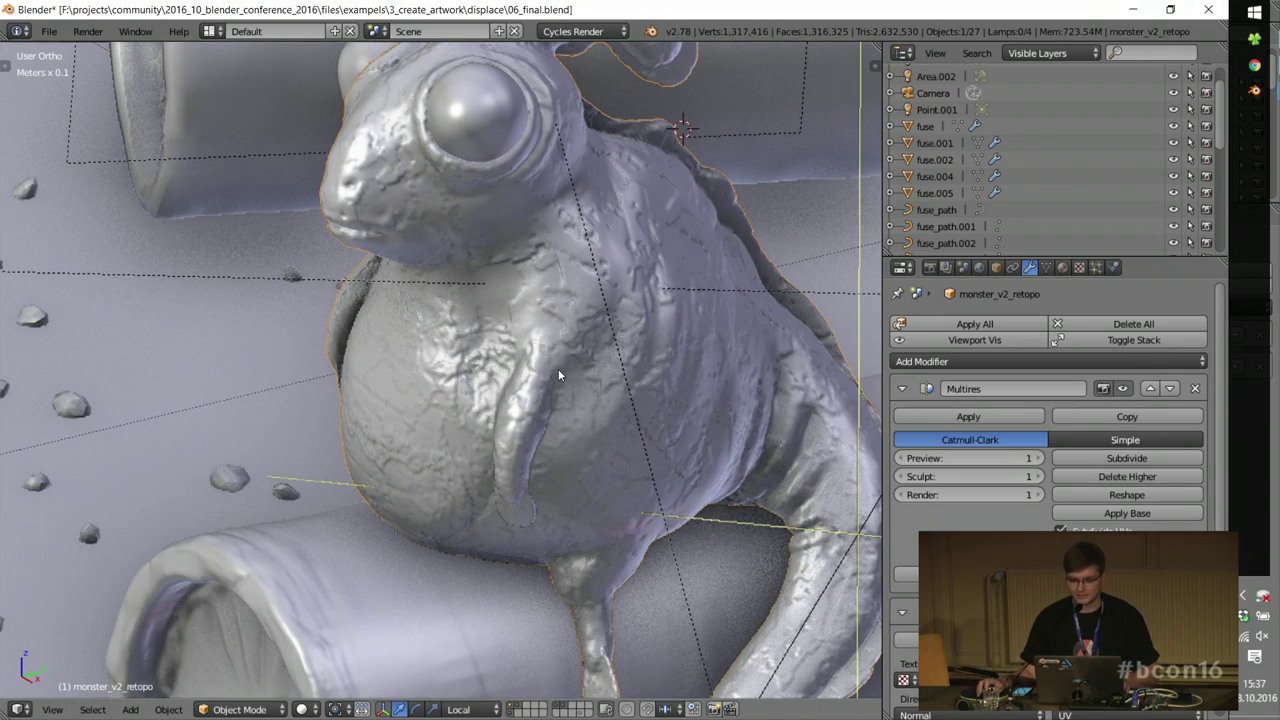
{"action": "key", "text": "Tab"}
{"action": "left_click", "coordinate": [712, 366]}
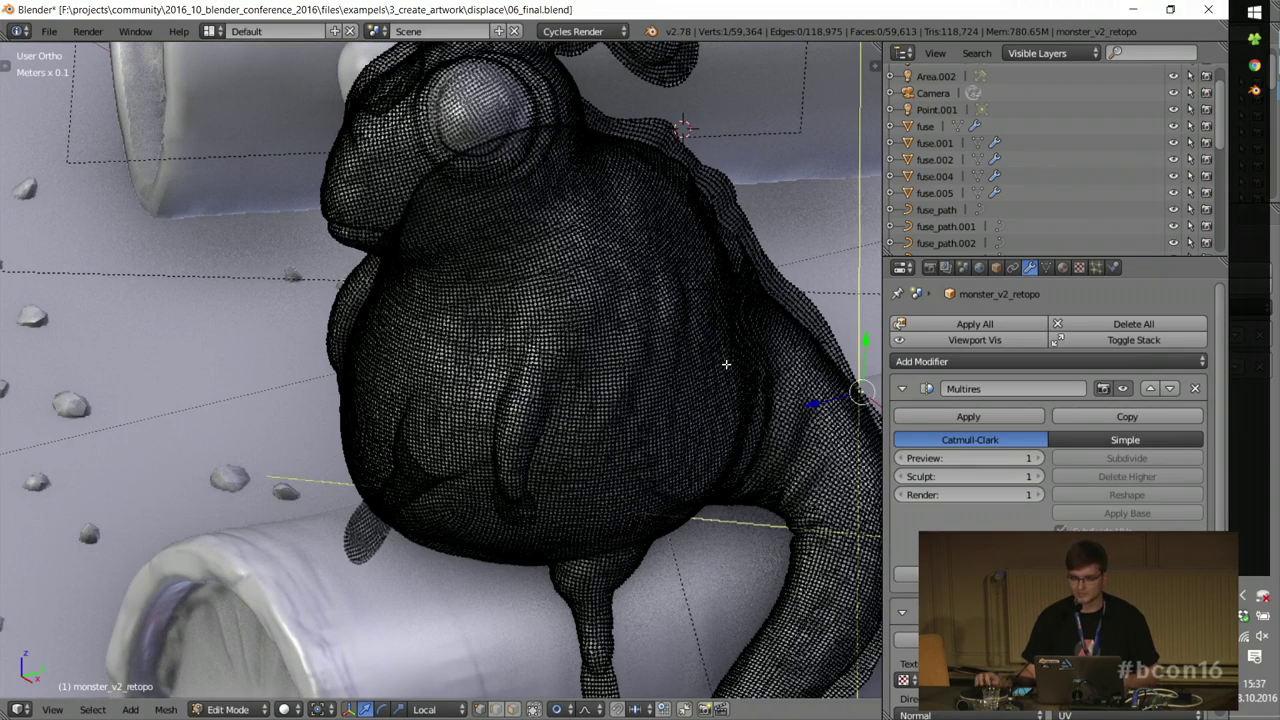
Step: Examine the density of the creature's base mesh on its body and head, and return to Object Mode
{"action": "scroll", "coordinate": [691, 313], "scroll_direction": "up", "scroll_amount": 4}
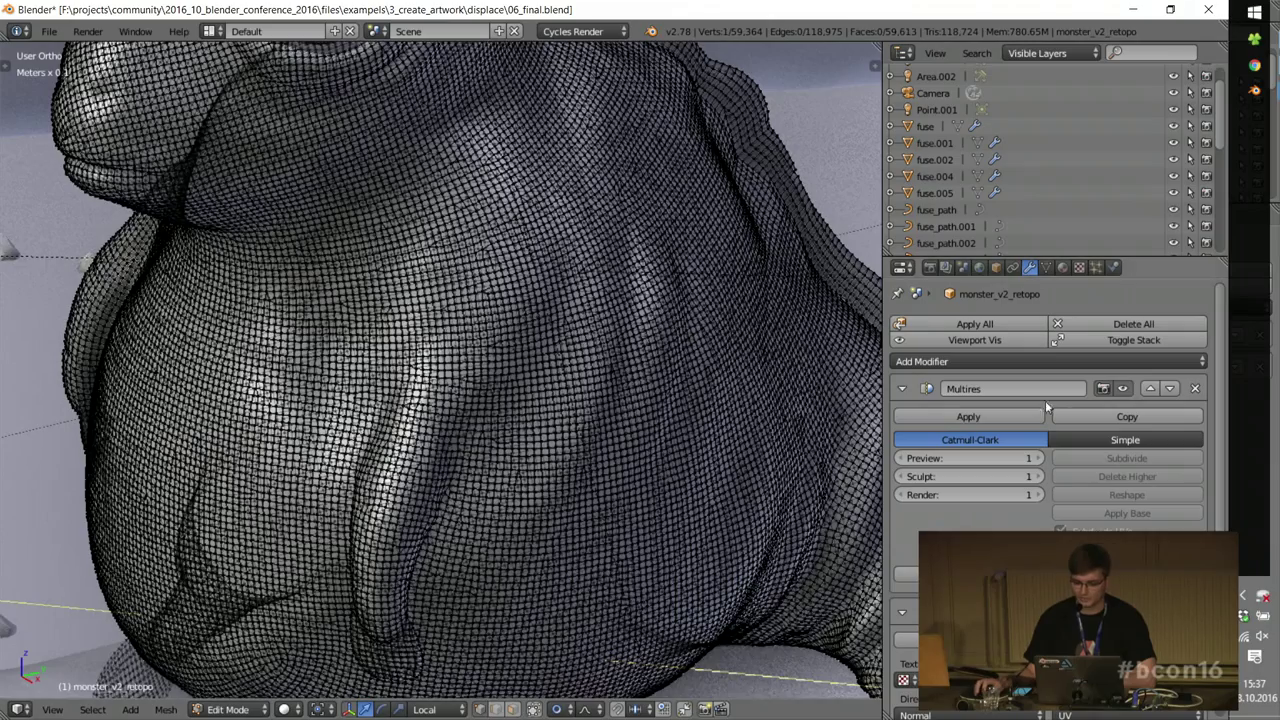
{"action": "middle_click_drag", "start_coordinate": [420, 300], "coordinate": [540, 510]}
{"action": "scroll", "coordinate": [398, 198], "scroll_direction": "up", "scroll_amount": 2}
{"action": "middle_click_drag", "start_coordinate": [396, 198], "coordinate": [480, 312]}
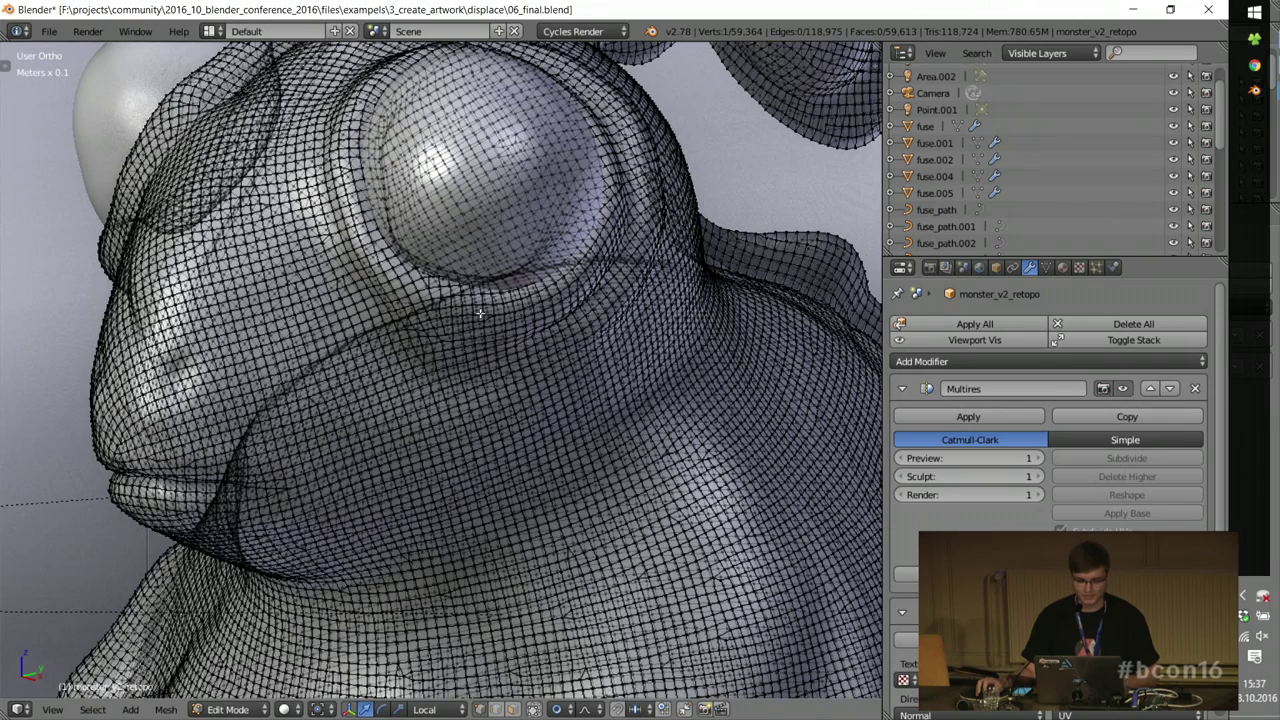
{"action": "key", "text": "Tab"}
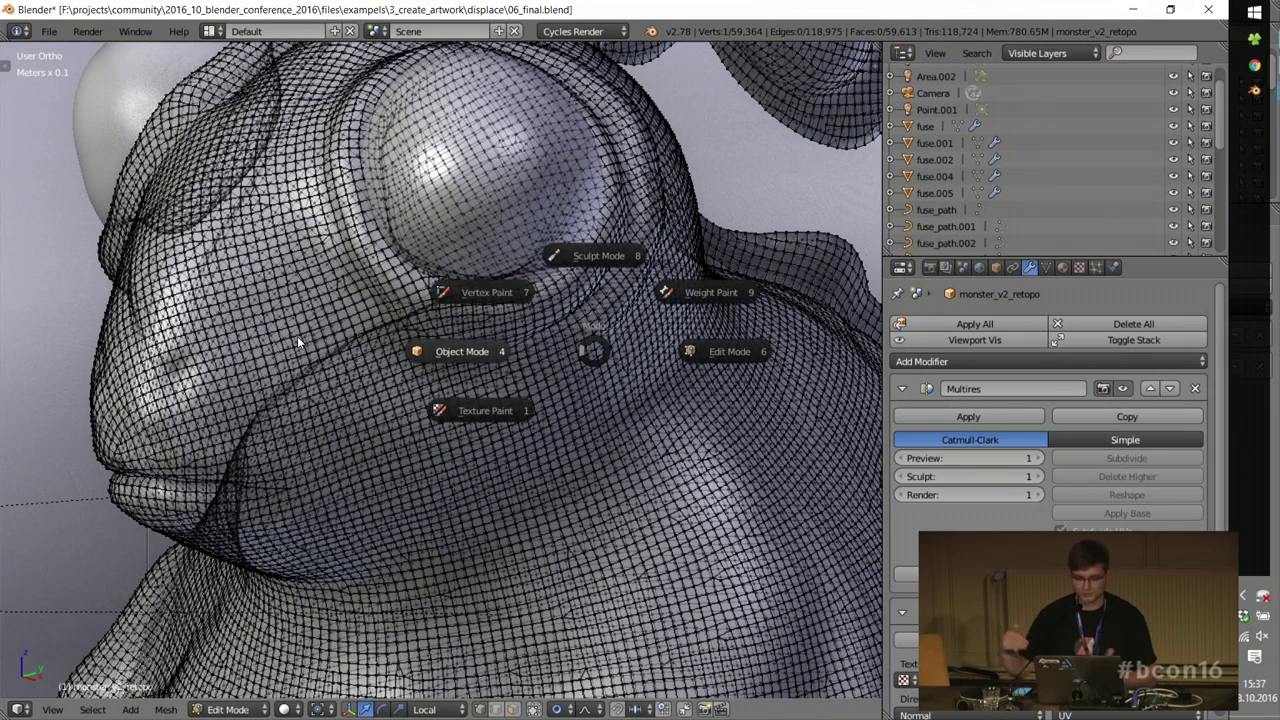
{"action": "left_click", "coordinate": [297, 336]}
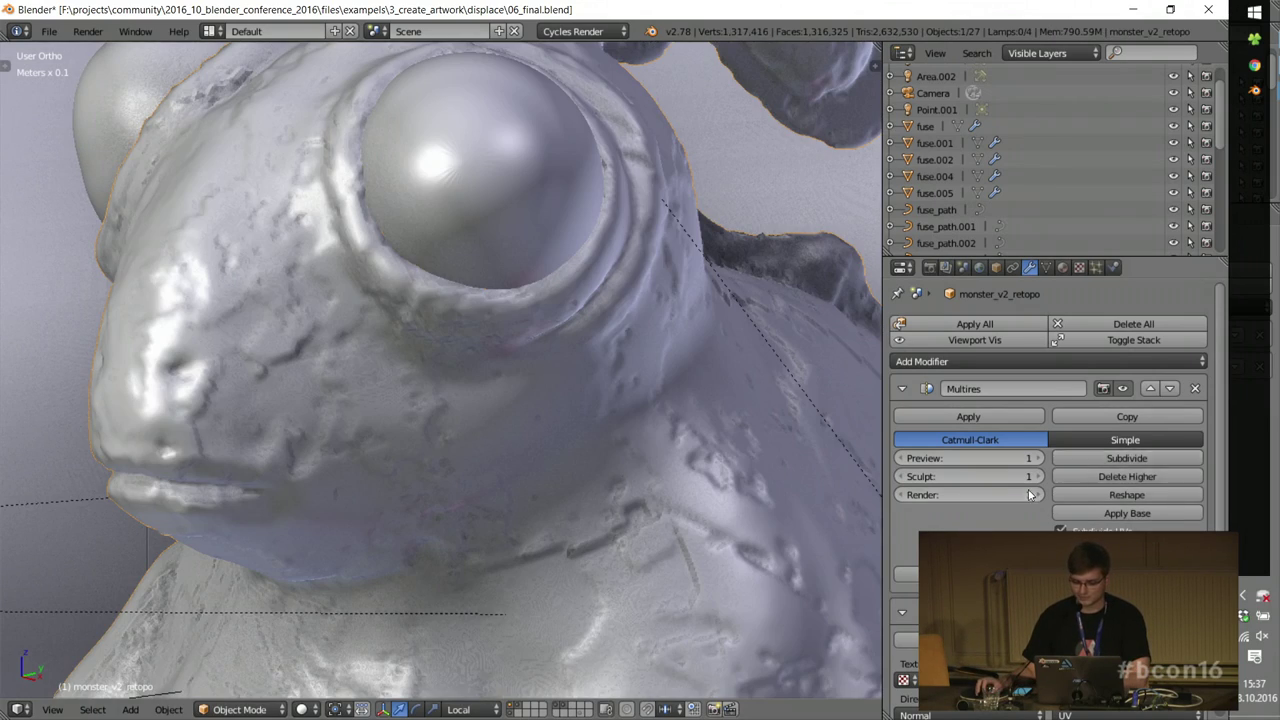
Step: Collapse the creature's Multires and Displace modifier settings
{"action": "scroll", "coordinate": [1025, 492], "scroll_direction": "down", "scroll_amount": 2}
{"action": "scroll", "coordinate": [974, 424], "scroll_direction": "up", "scroll_amount": 2}
{"action": "left_click", "coordinate": [901, 388]}
{"action": "left_click", "coordinate": [901, 420]}
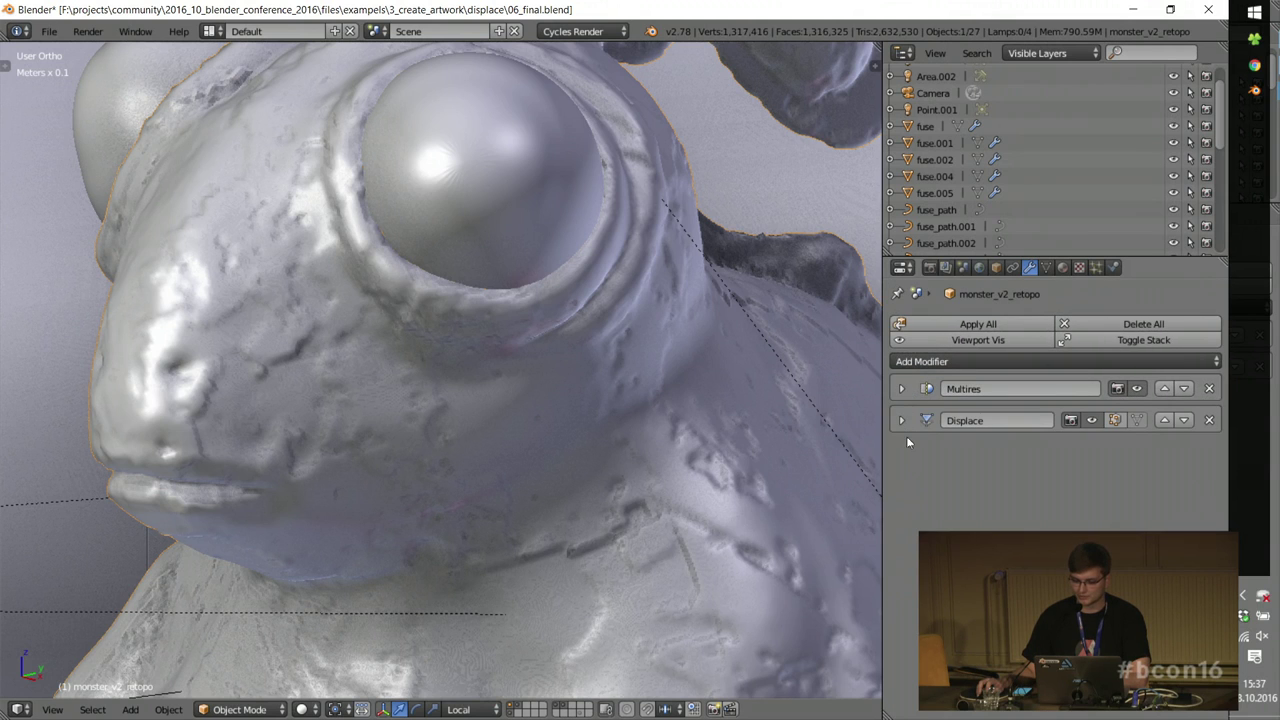
Step: Turn off the creature's Multires modifier in the viewport, undo that change, and view the whole scene
{"action": "left_click", "coordinate": [1137, 389]}
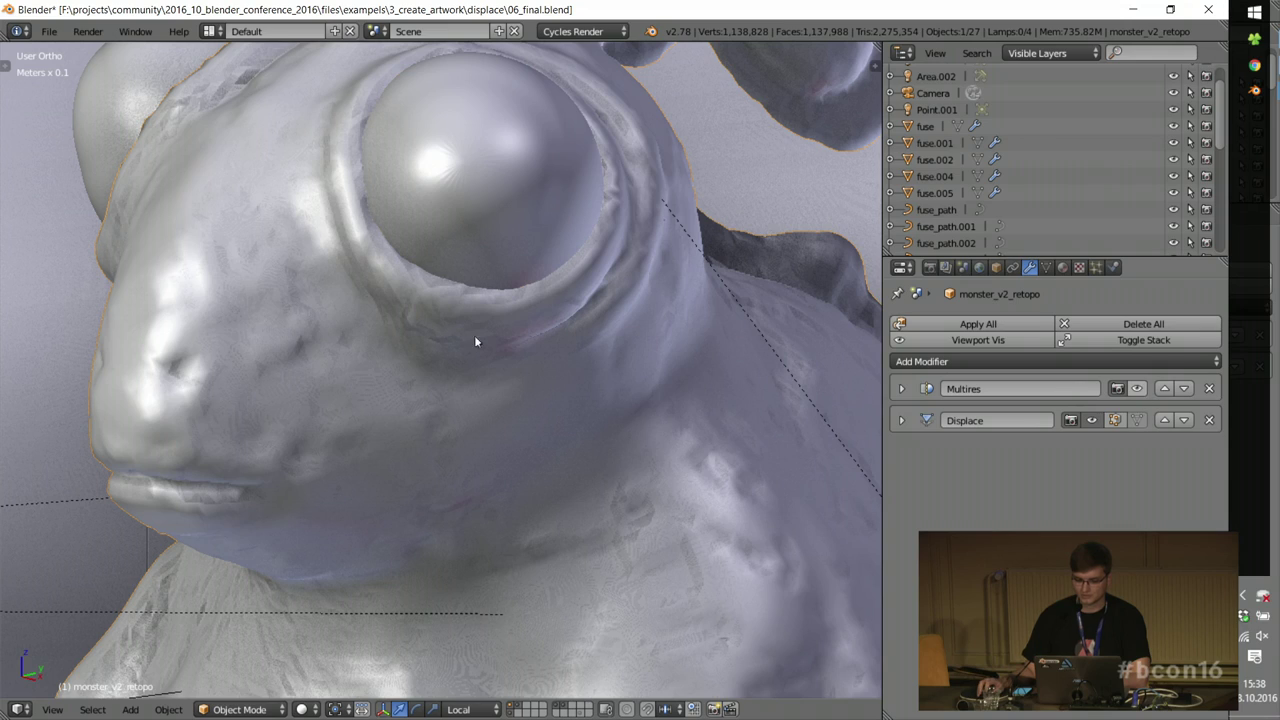
{"action": "key", "text": "ctrl+z"}
{"action": "scroll", "coordinate": [306, 356], "scroll_direction": "down", "scroll_amount": 12}
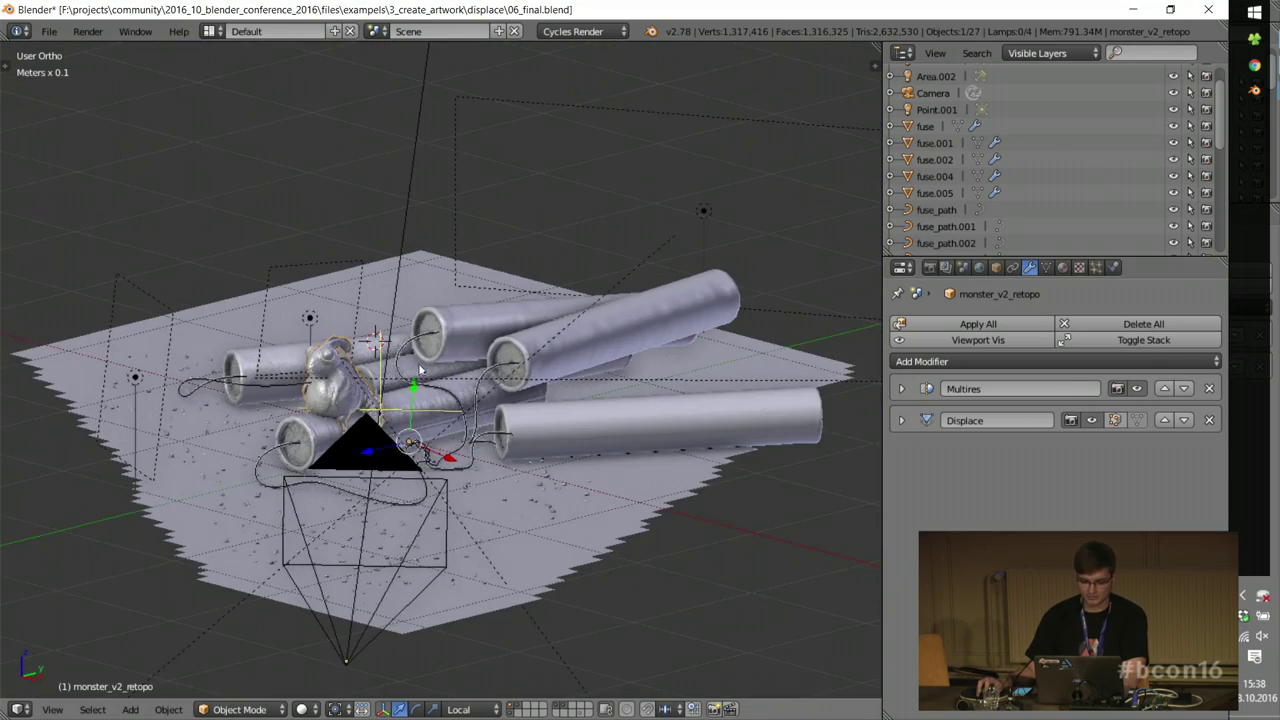
{"action": "middle_click_drag", "start_coordinate": [420, 370], "coordinate": [445, 405]}
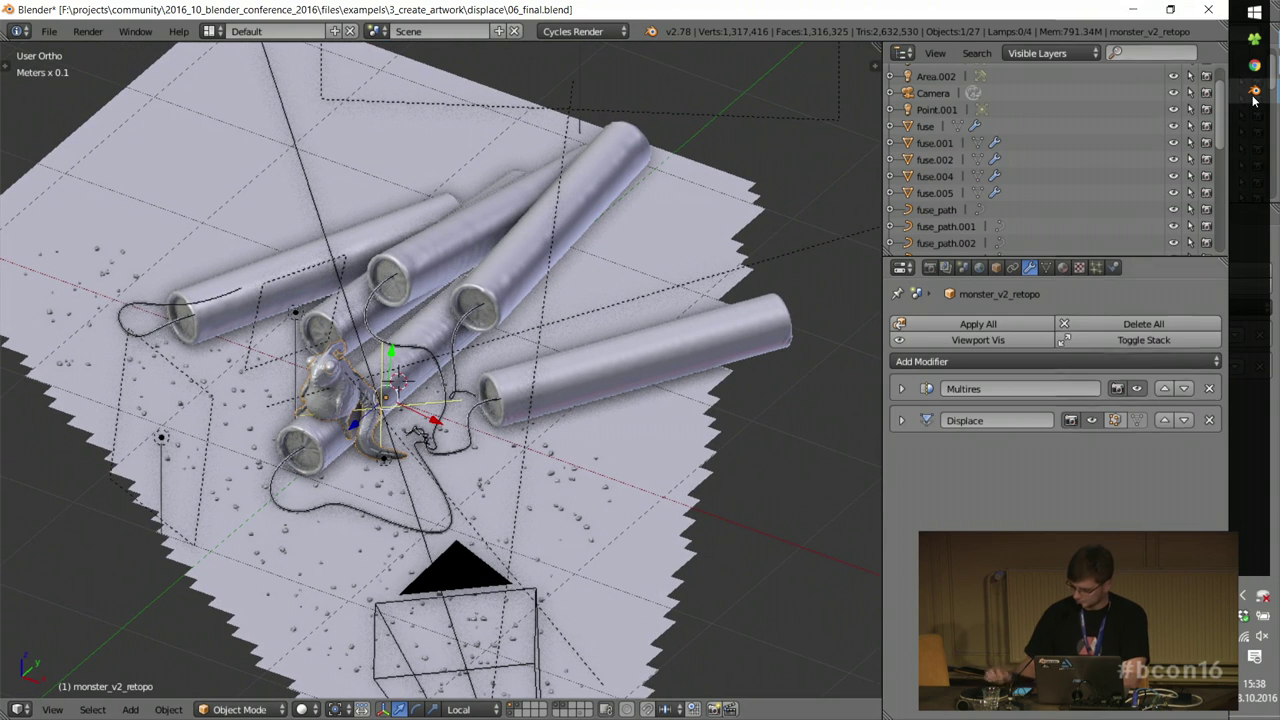
Step: Switch to File Explorer and look through the 3_create_artwork, displace and 1_preparation example folders
{"action": "mouse_move", "coordinate": [1254, 97]}
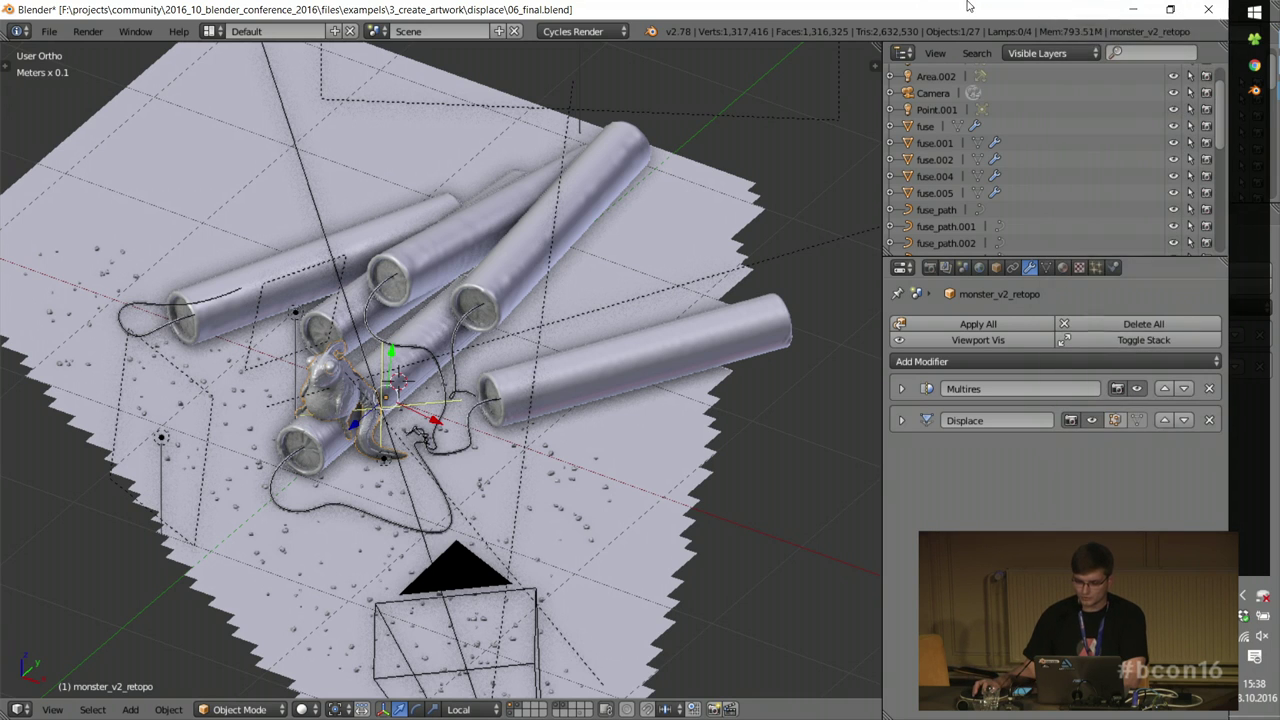
{"action": "left_click", "coordinate": [1250, 39]}
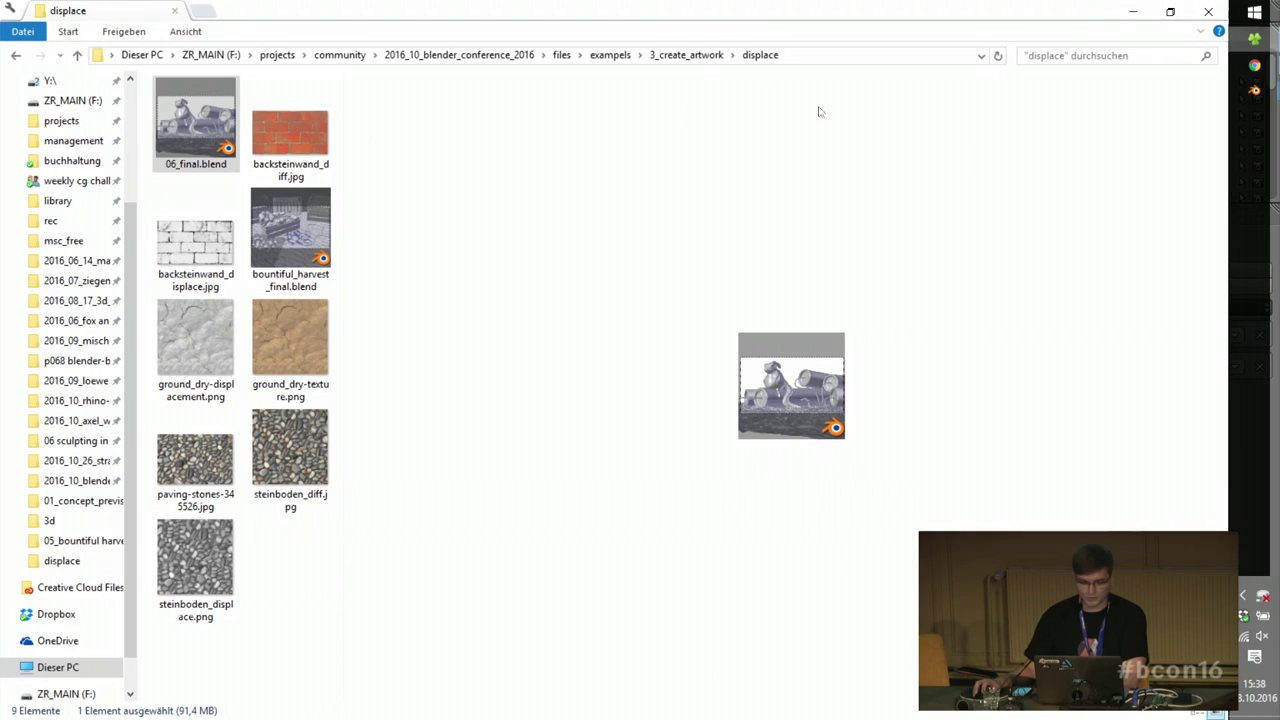
{"action": "left_click", "coordinate": [686, 55]}
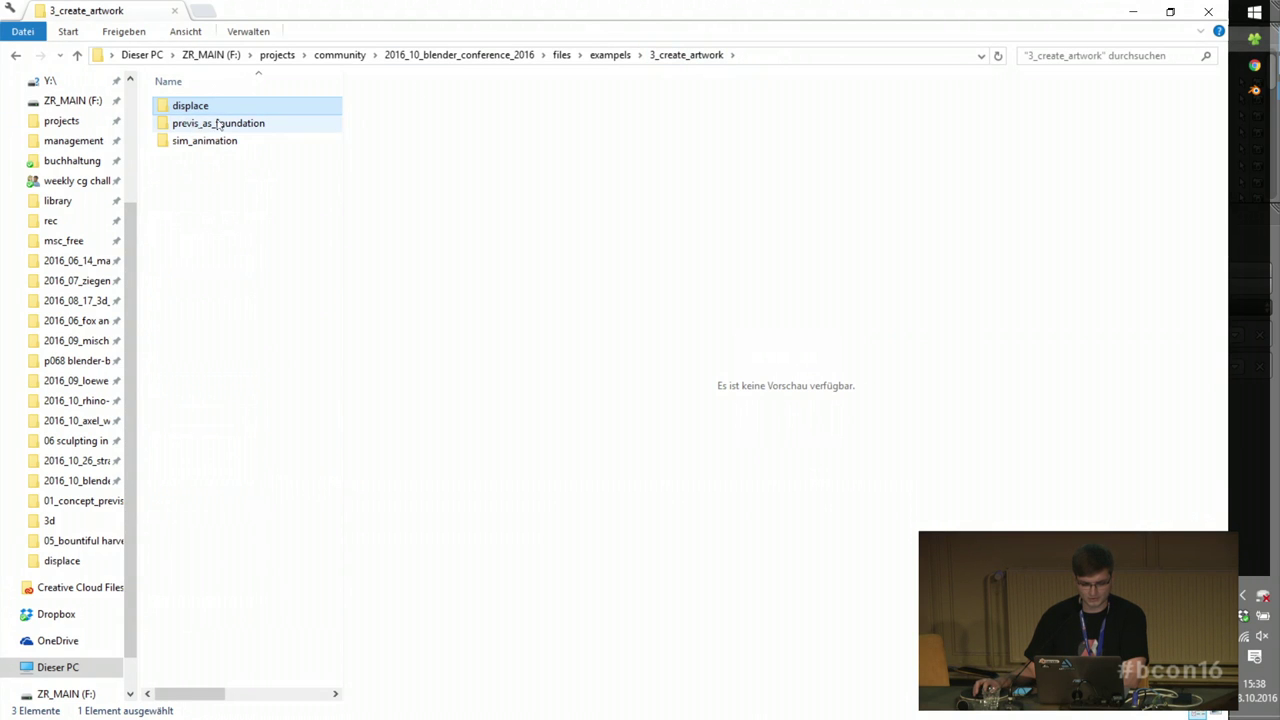
{"action": "left_click", "coordinate": [605, 55]}
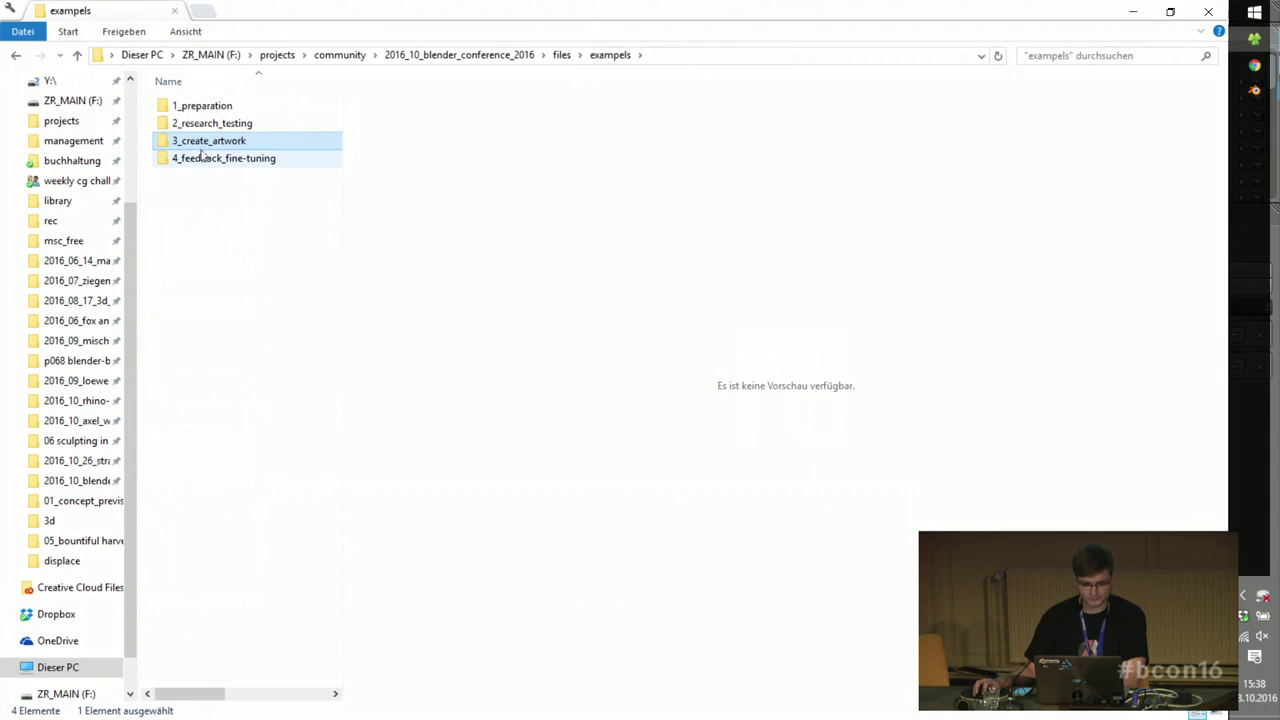
{"action": "double_click", "coordinate": [201, 141]}
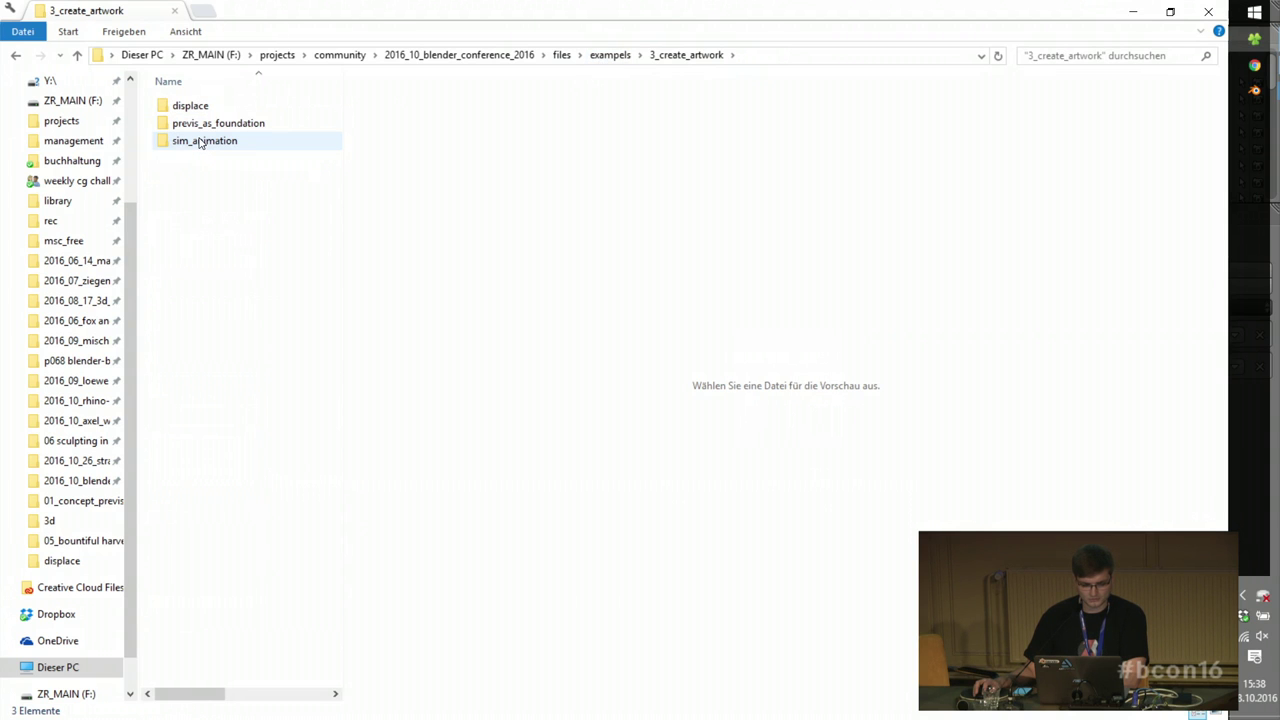
{"action": "double_click", "coordinate": [190, 106]}
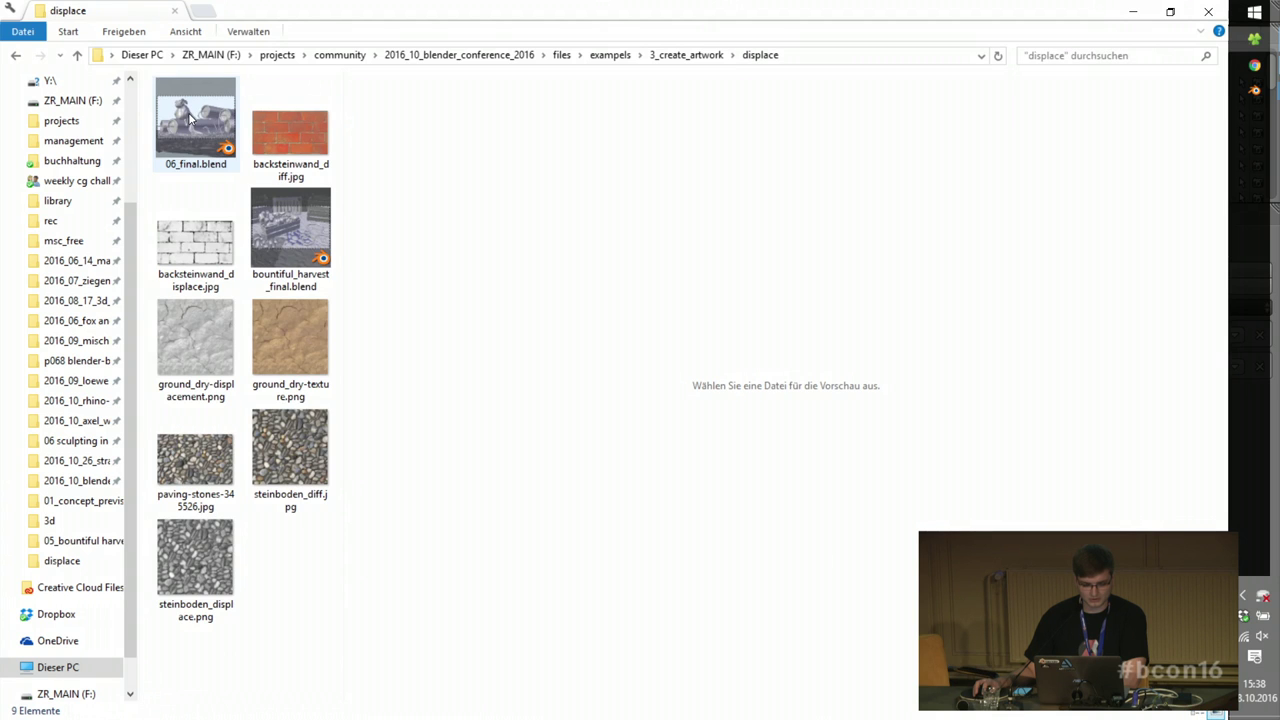
{"action": "left_click", "coordinate": [598, 54]}
{"action": "double_click", "coordinate": [205, 106]}
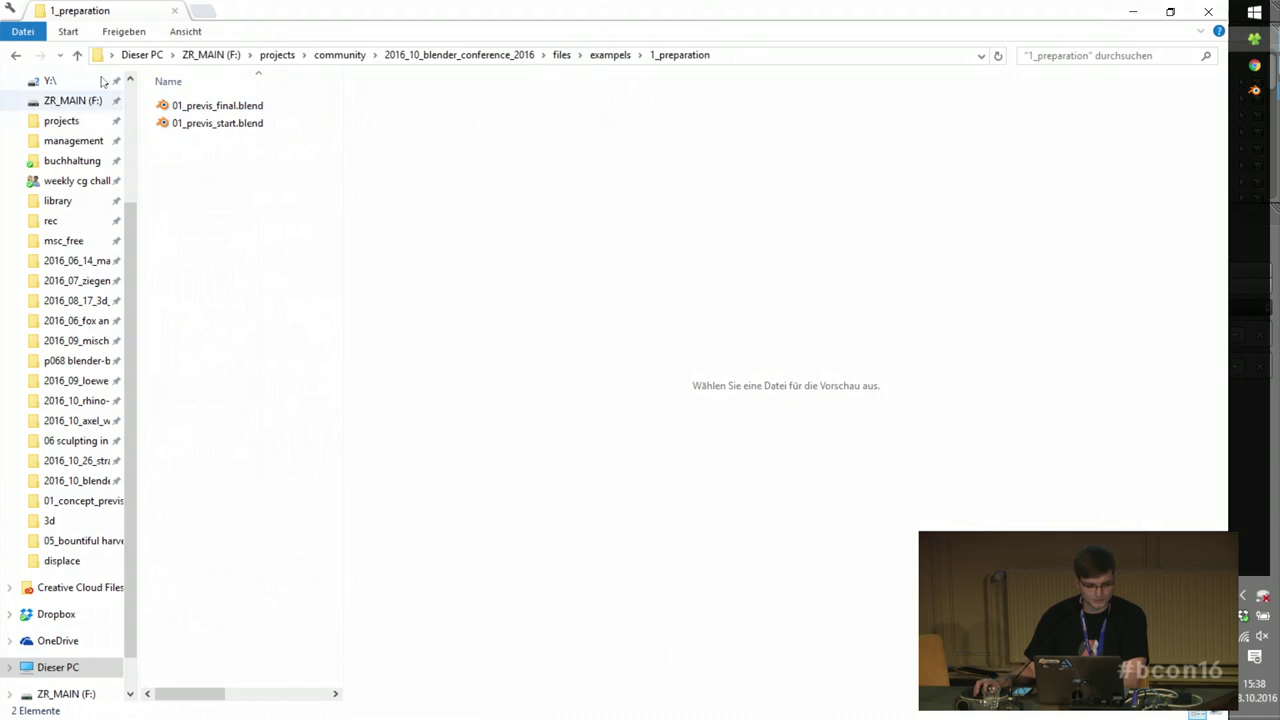
Step: Open a new File Explorer tab and go to the products folder inside projects/training
{"action": "left_click", "coordinate": [205, 11]}
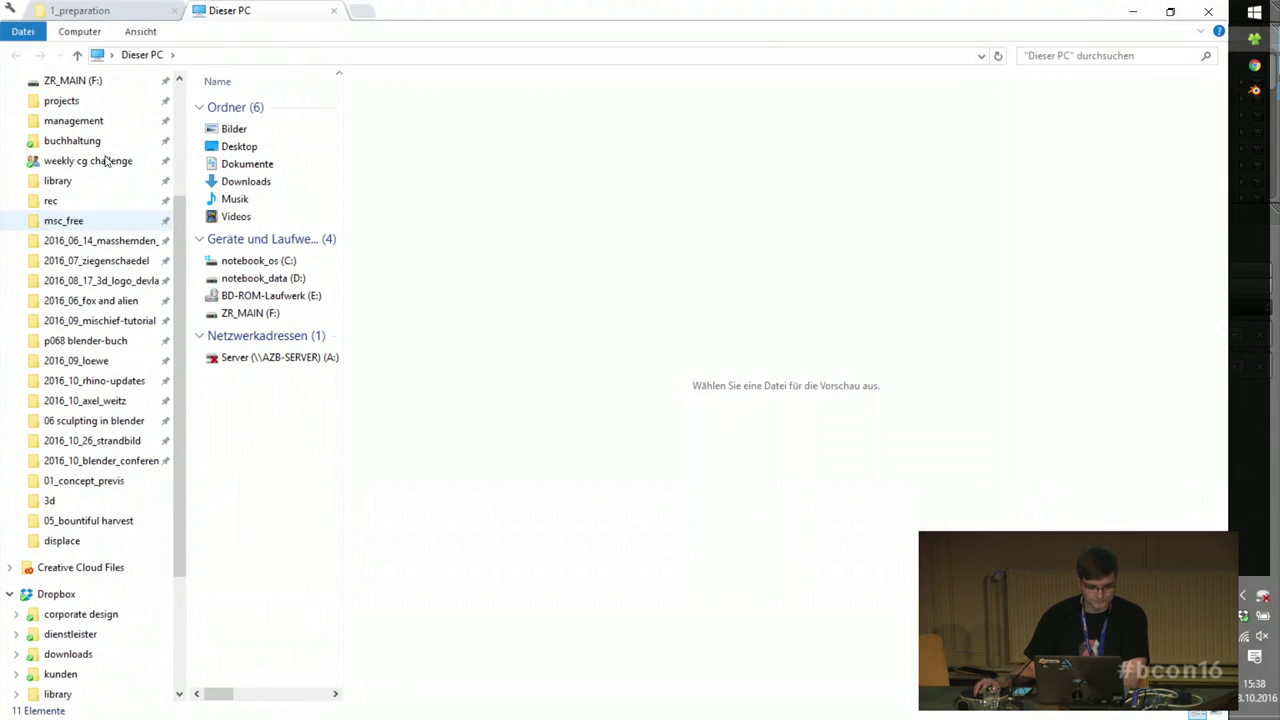
{"action": "left_click", "coordinate": [66, 101]}
{"action": "double_click", "coordinate": [240, 193]}
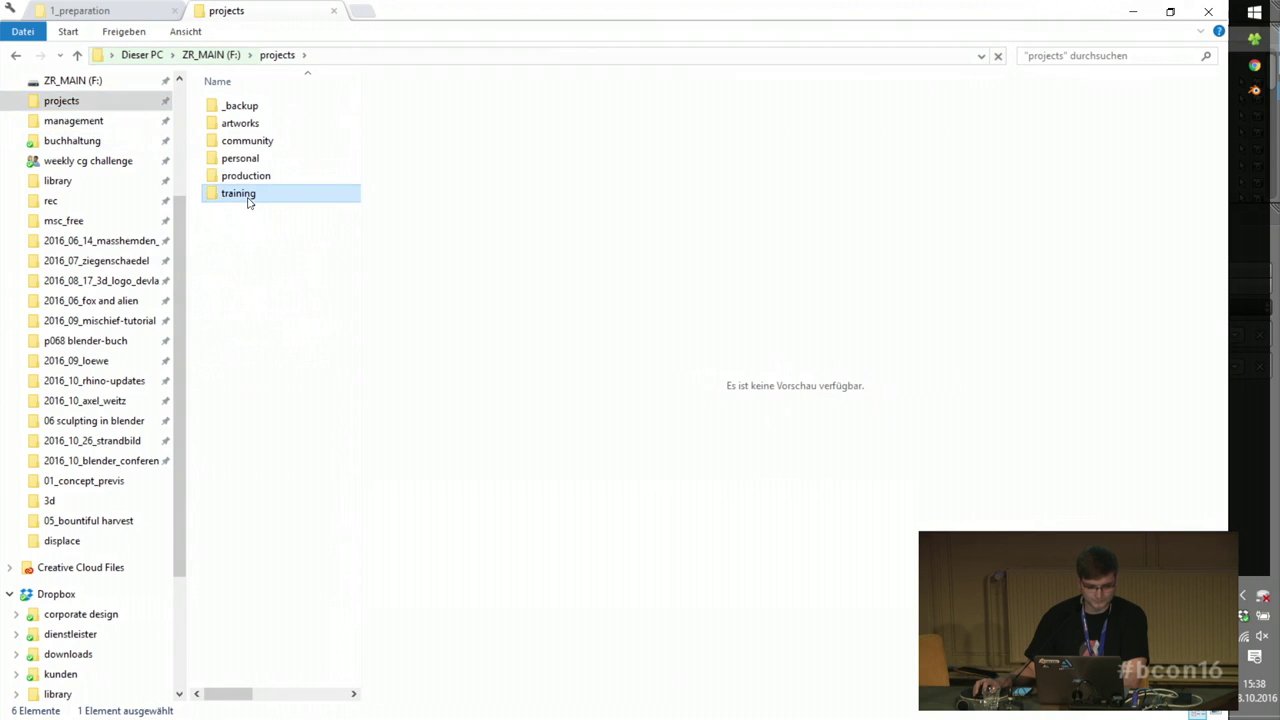
{"action": "left_click", "coordinate": [235, 106]}
{"action": "double_click", "coordinate": [235, 106]}
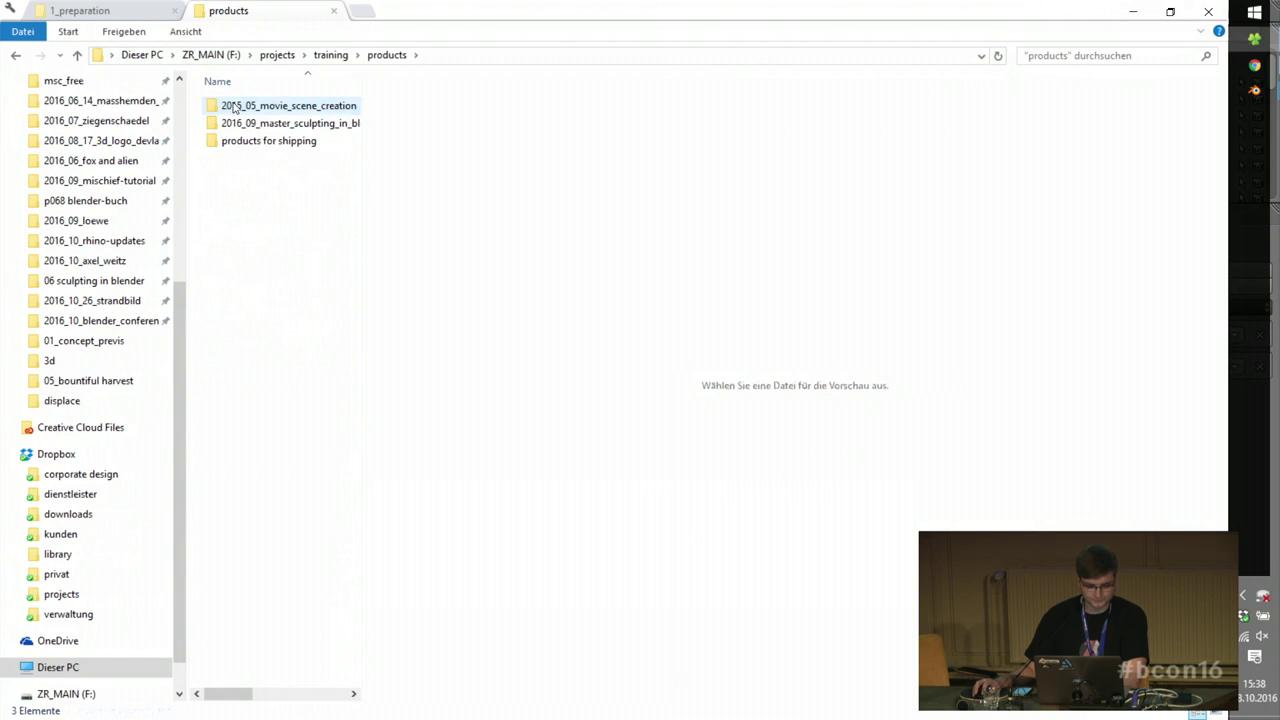
{"action": "double_click", "coordinate": [235, 106]}
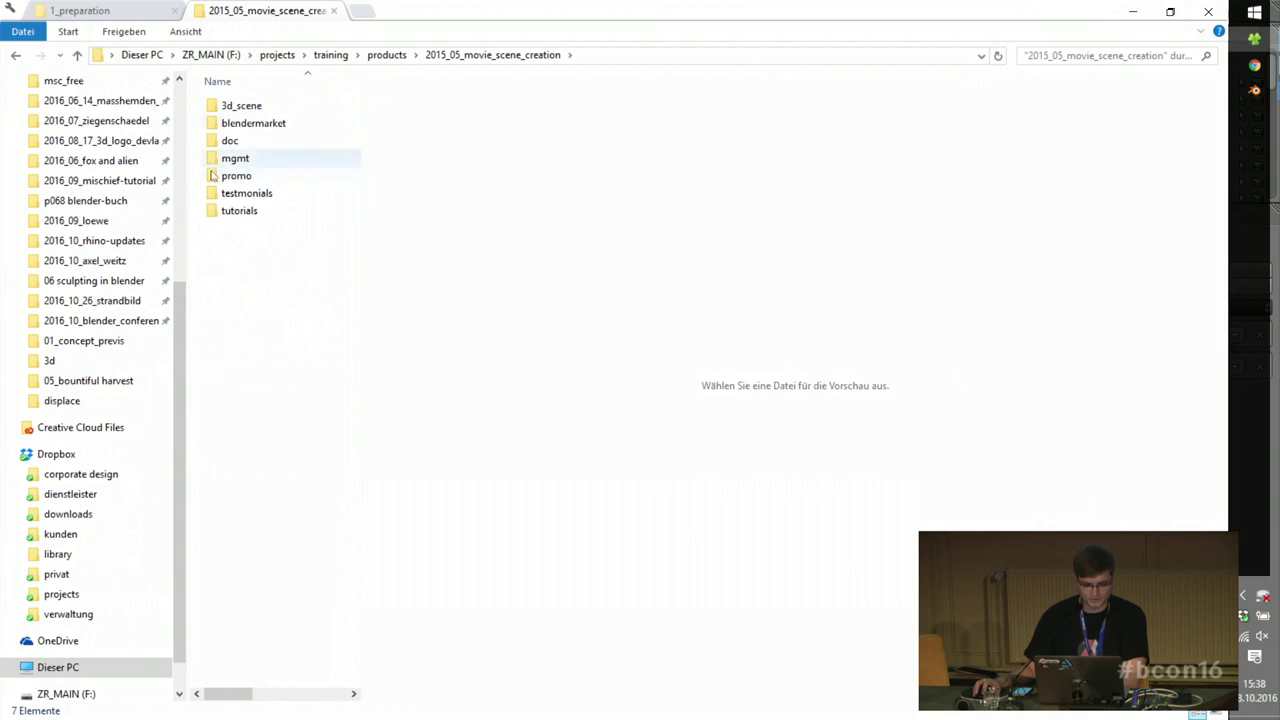
{"action": "scroll", "coordinate": [91, 157], "scroll_direction": "up", "scroll_amount": 3}
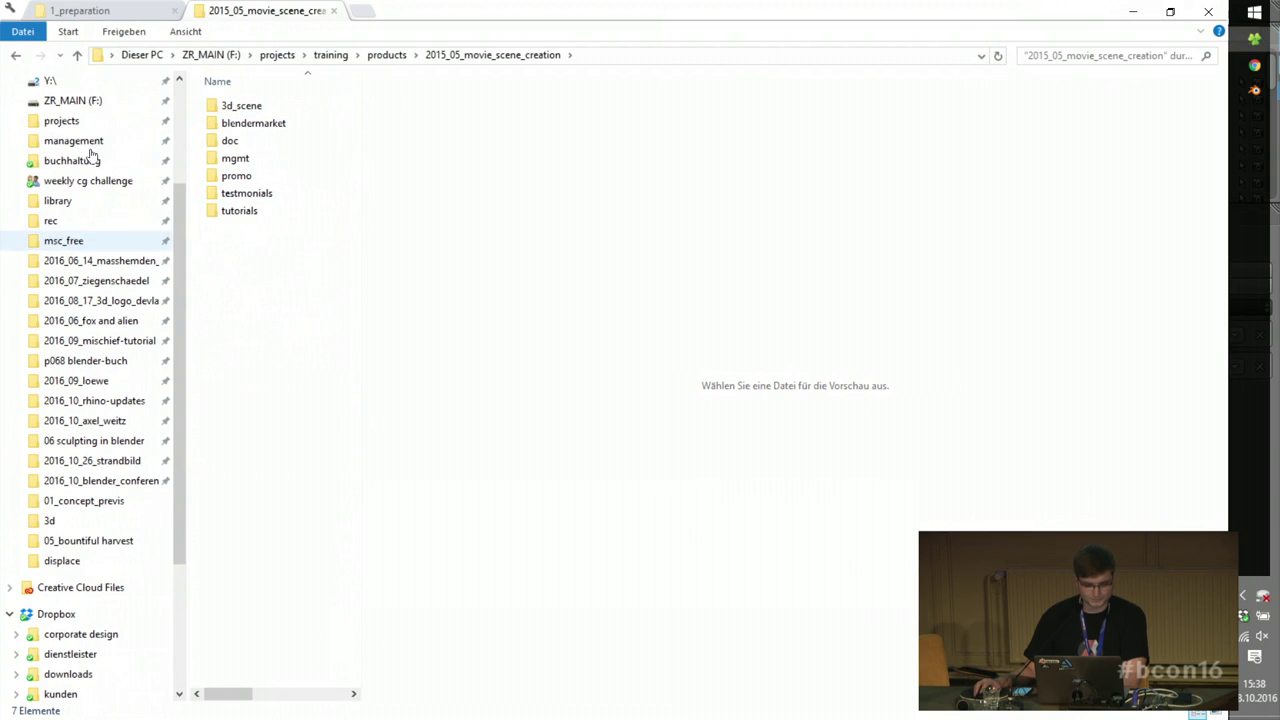
{"action": "left_click", "coordinate": [15, 55]}
Step: Open stones.blend in Blender from products for shipping/msc_en/extras/project_files/3d
{"action": "double_click", "coordinate": [265, 140]}
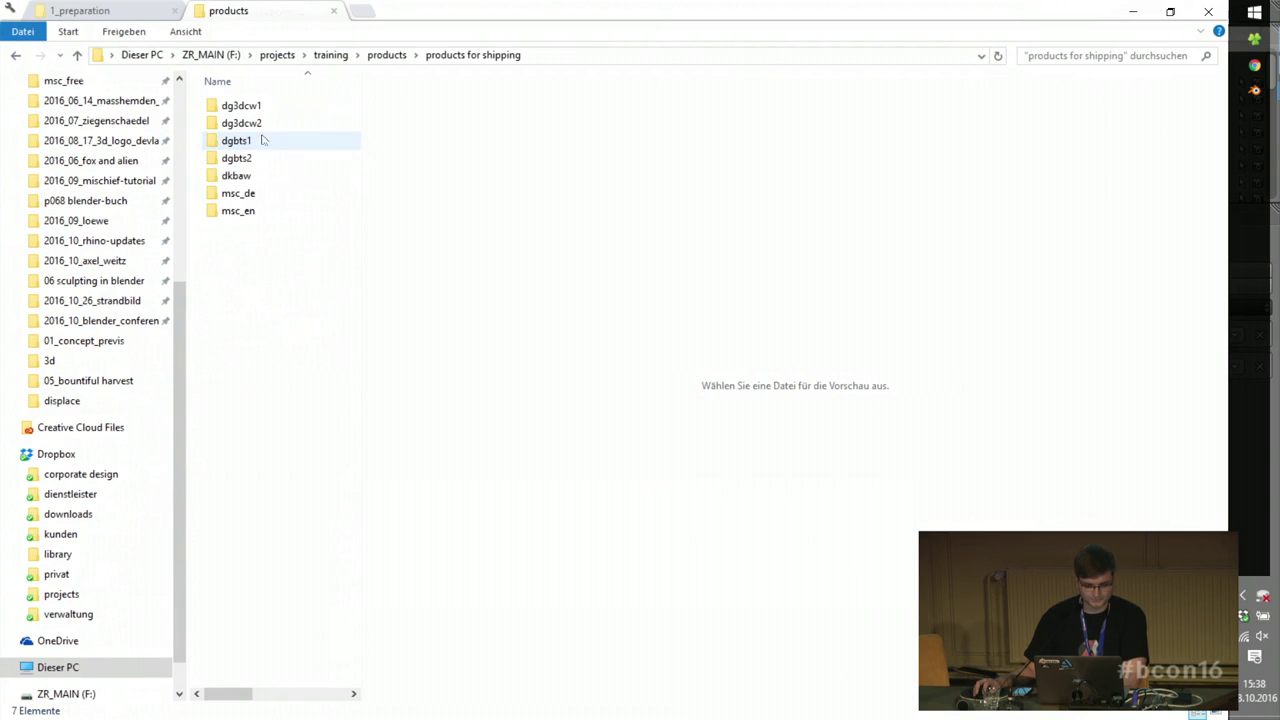
{"action": "double_click", "coordinate": [238, 212]}
{"action": "double_click", "coordinate": [240, 106]}
{"action": "double_click", "coordinate": [249, 143]}
{"action": "double_click", "coordinate": [230, 107]}
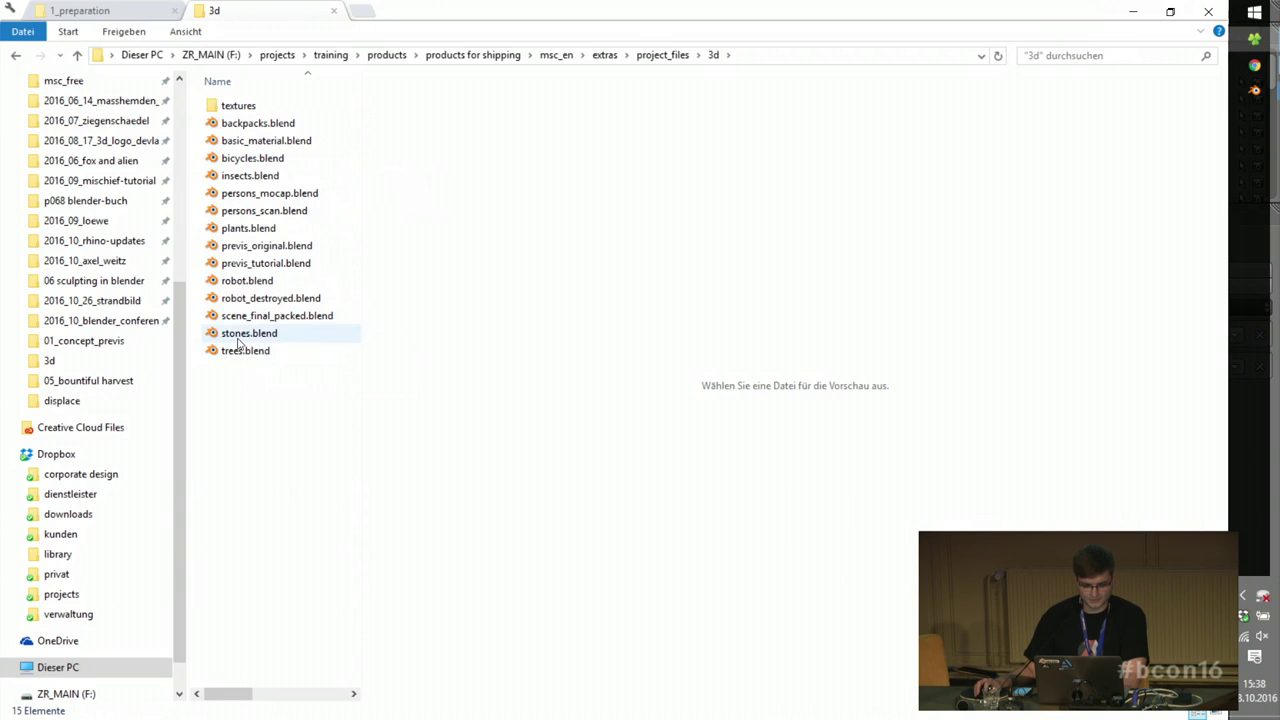
{"action": "double_click", "coordinate": [320, 336]}
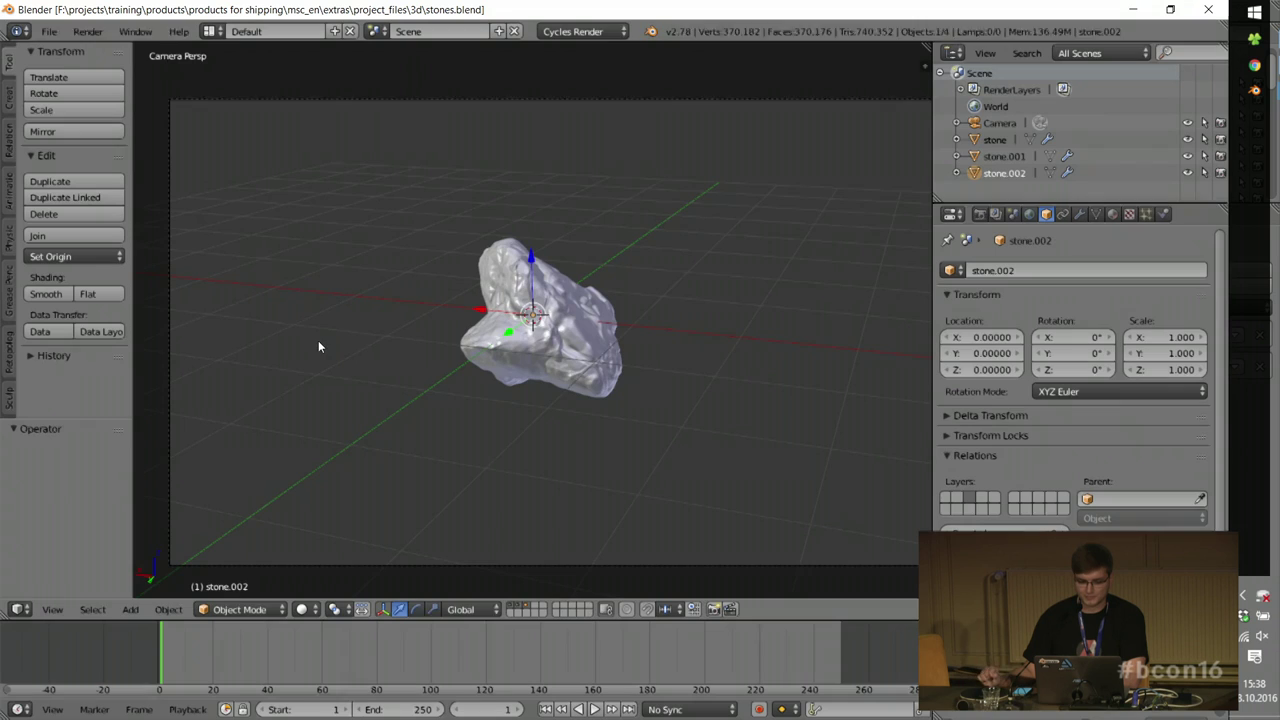
Step: Show only the first scene layer and view its stone from another side
{"action": "scroll", "coordinate": [415, 348], "scroll_direction": "up", "scroll_amount": 3}
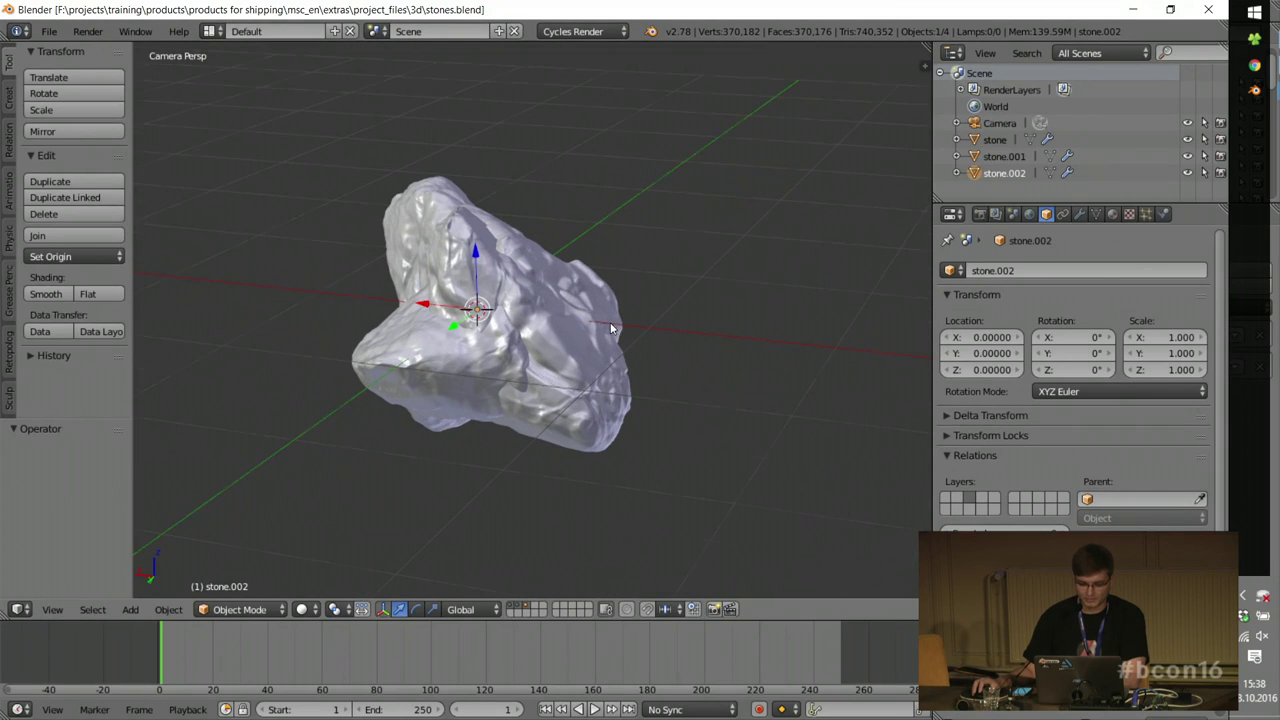
{"action": "left_click", "coordinate": [511, 605]}
{"action": "scroll", "coordinate": [420, 272], "scroll_direction": "up", "scroll_amount": 2}
{"action": "middle_click_drag", "start_coordinate": [640, 350], "coordinate": [606, 310]}
{"action": "scroll", "coordinate": [522, 310], "scroll_direction": "up", "scroll_amount": 4}
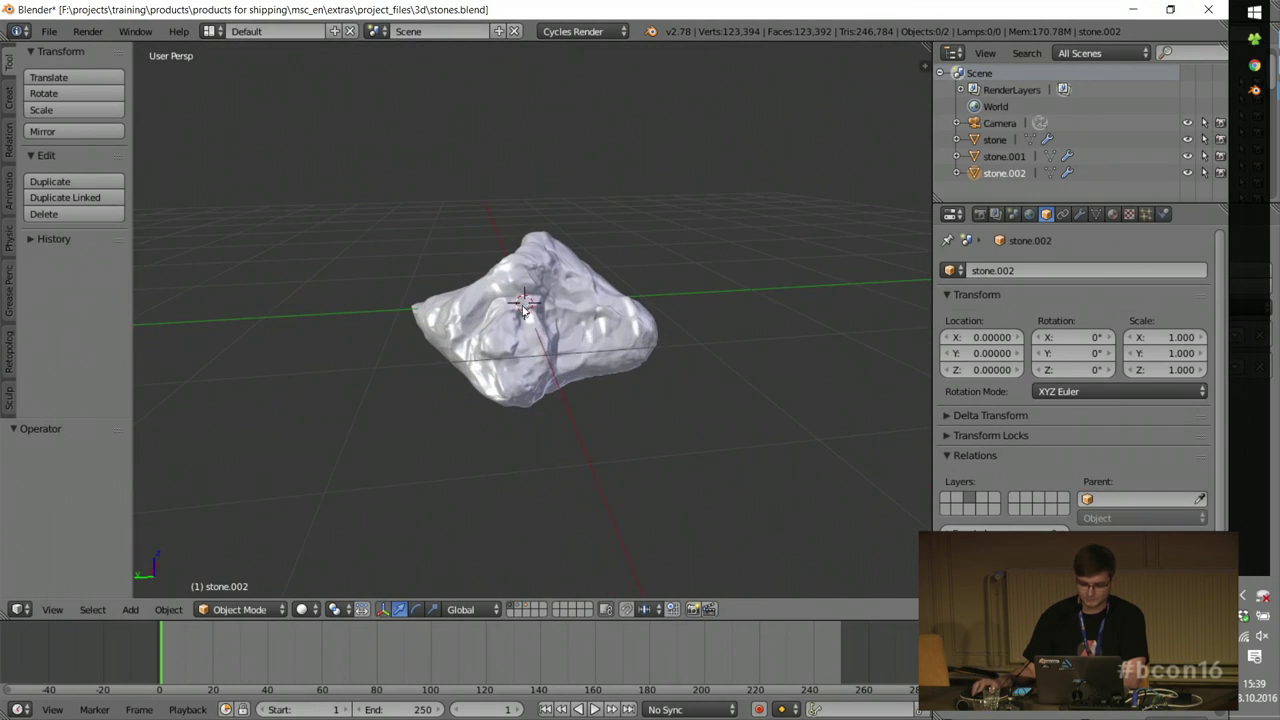
Step: Select the stone and display its modifiers
{"action": "right_click", "coordinate": [523, 310]}
{"action": "scroll", "coordinate": [523, 310], "scroll_direction": "up", "scroll_amount": 3}
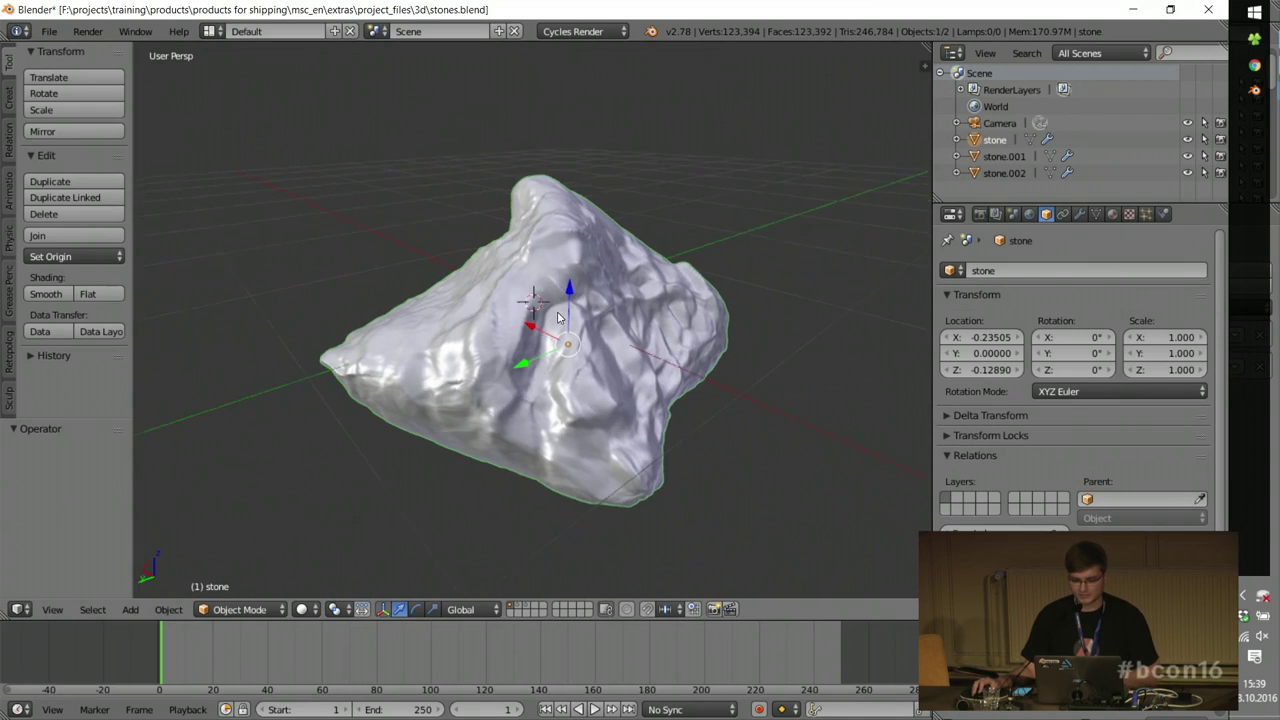
{"action": "left_click", "coordinate": [1079, 214]}
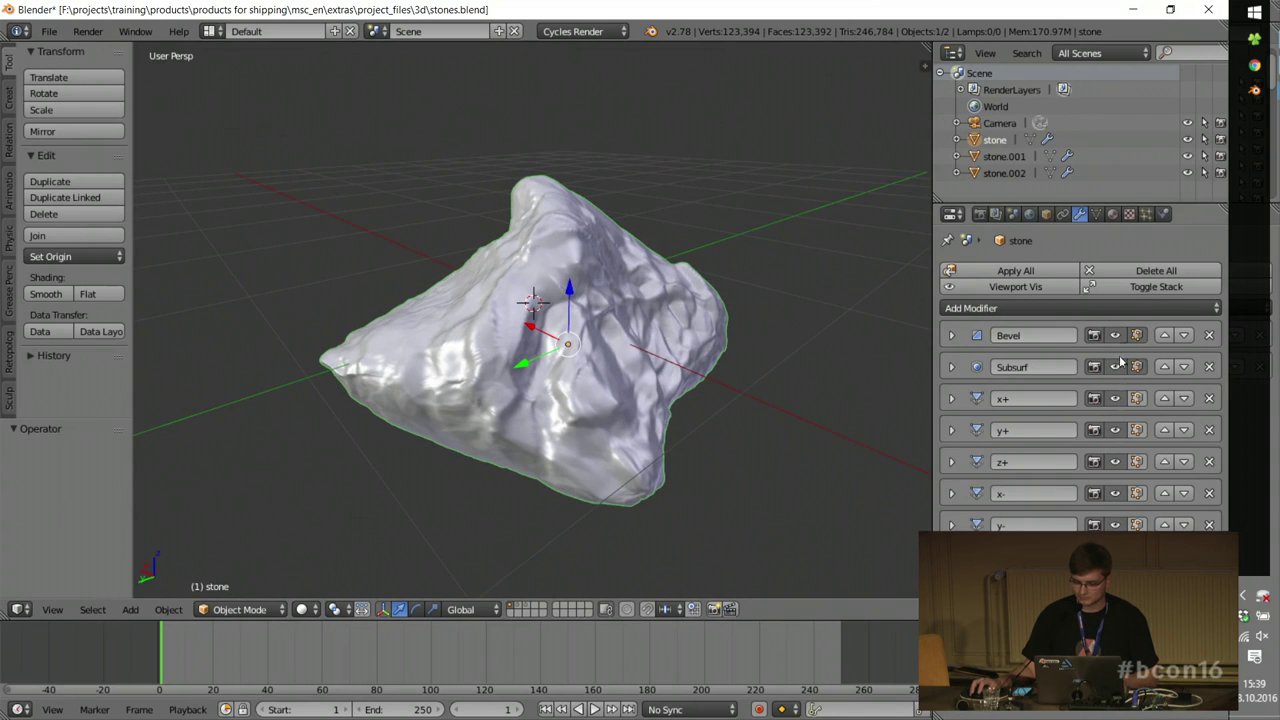
Step: Enter Edit Mode on the stone and select its entire base mesh
{"action": "key", "text": "Tab"}
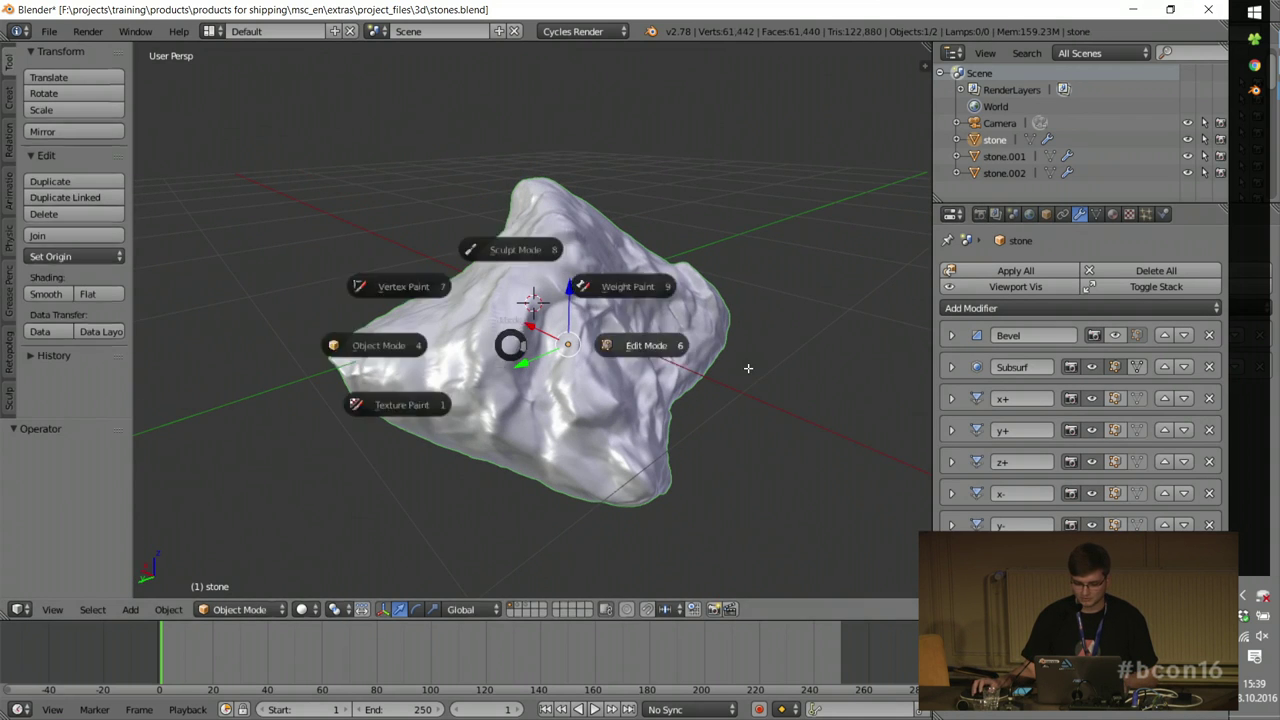
{"action": "left_click", "coordinate": [749, 369]}
{"action": "middle_click_drag", "start_coordinate": [493, 321], "coordinate": [597, 378]}
{"action": "key", "text": "a"}
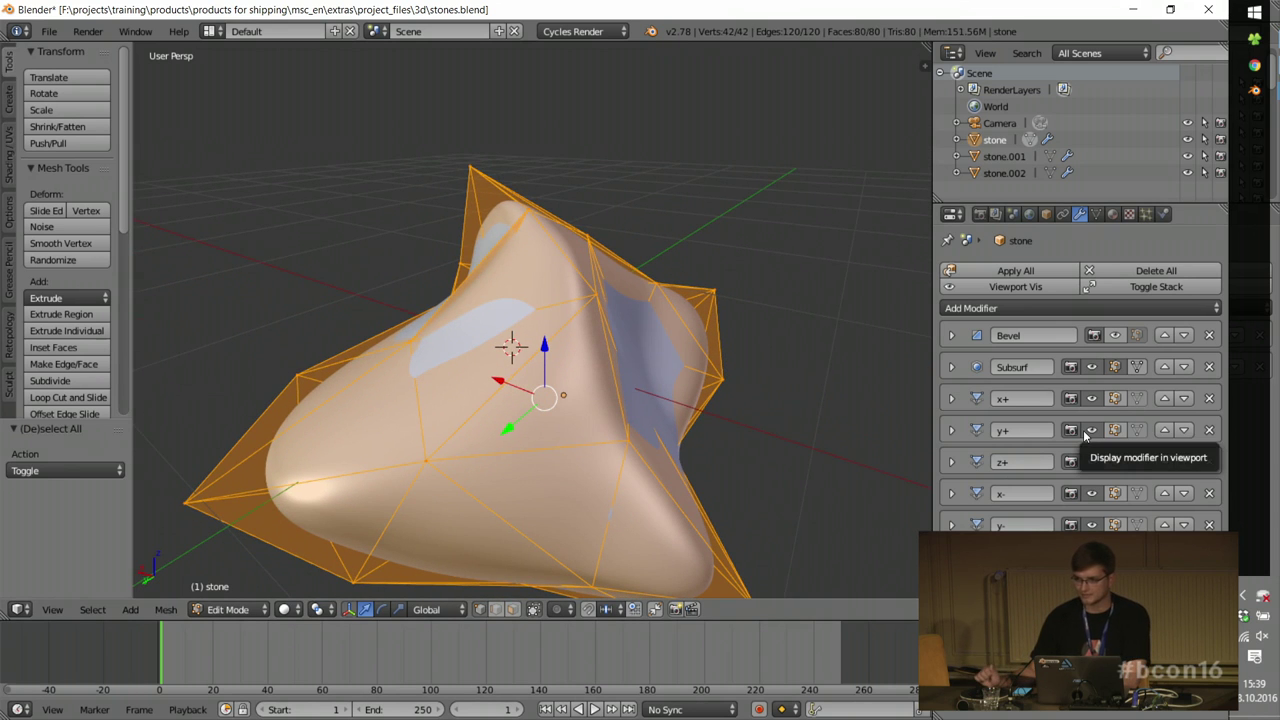
Step: Examine the stone's low-poly base mesh from several sides and return to Object Mode
{"action": "scroll", "coordinate": [708, 406], "scroll_direction": "down", "scroll_amount": 5}
{"action": "scroll", "coordinate": [660, 405], "scroll_direction": "up", "scroll_amount": 5}
{"action": "middle_click_drag", "start_coordinate": [680, 430], "coordinate": [490, 360]}
{"action": "scroll", "coordinate": [540, 387], "scroll_direction": "up", "scroll_amount": 3}
{"action": "middle_click_drag", "start_coordinate": [644, 378], "coordinate": [674, 370]}
{"action": "key", "text": "Tab"}
{"action": "left_click", "coordinate": [586, 346]}
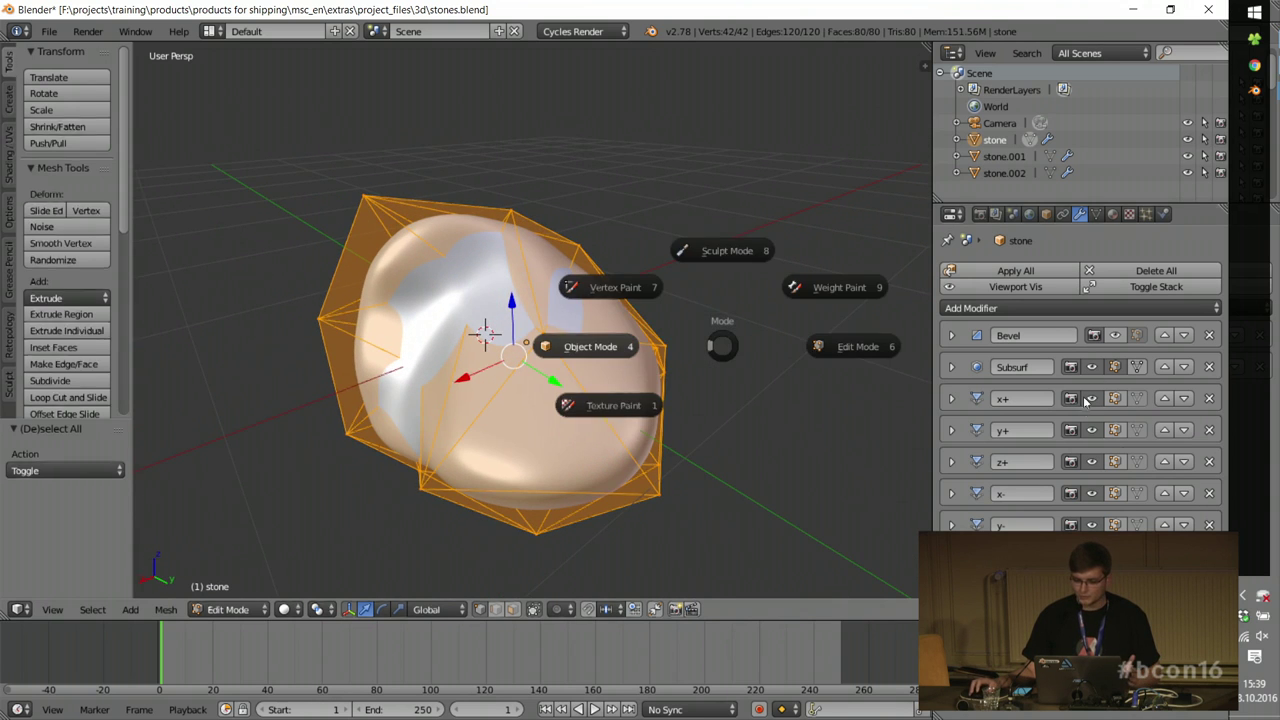
Step: Reshape the stone's base mesh by pulling two upper vertices and one side vertex outward, and return to Object Mode
{"action": "key", "text": "Tab"}
{"action": "right_click_drag", "start_coordinate": [336, 315], "coordinate": [154, 195]}
{"action": "right_click_drag", "start_coordinate": [370, 200], "coordinate": [450, 218]}
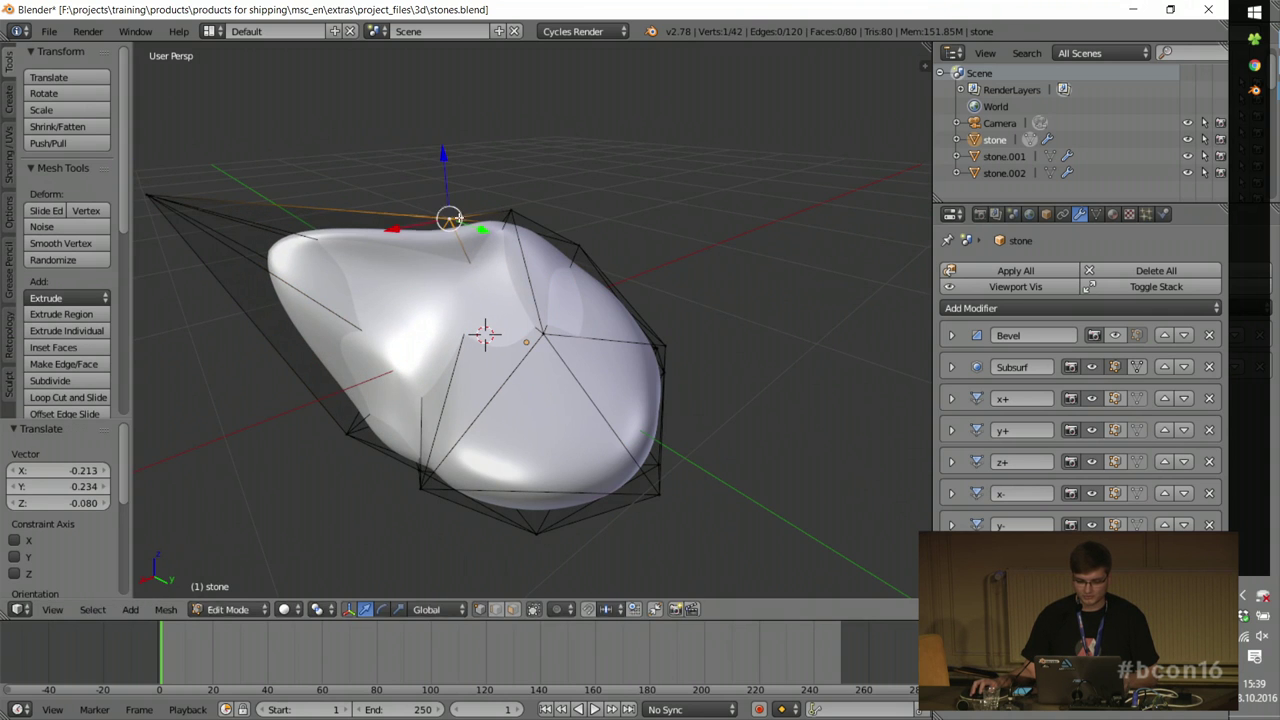
{"action": "right_click_drag", "start_coordinate": [674, 369], "coordinate": [794, 319]}
{"action": "left_click", "coordinate": [800, 318]}
{"action": "key", "text": "Tab"}
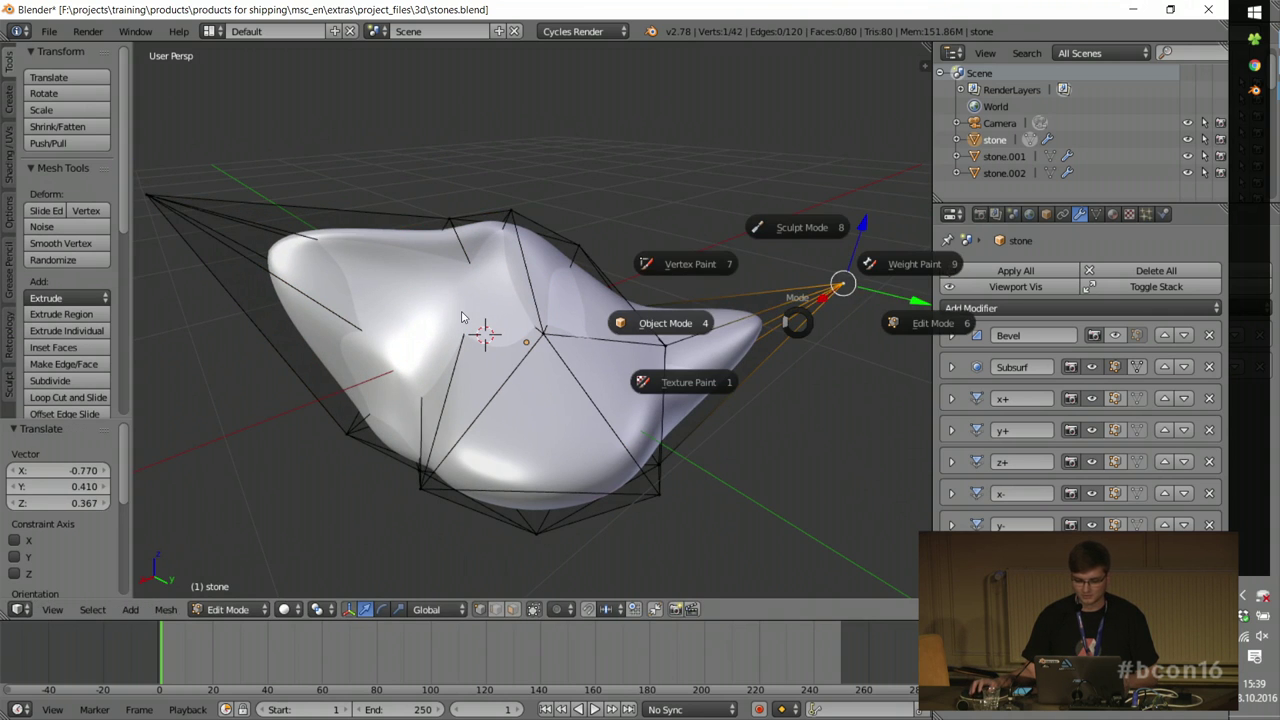
{"action": "left_click", "coordinate": [674, 321]}
Step: Trackball-rotate the stone by about -95° and -80°, and apply its rotation
{"action": "mouse_move", "coordinate": [415, 374]}
{"action": "middle_mouse_down"}
{"action": "mouse_move", "coordinate": [388, 371]}
{"action": "mouse_move", "coordinate": [523, 371]}
{"action": "mouse_move", "coordinate": [406, 368]}
{"action": "middle_mouse_up"}
{"action": "key", "text": "r"}
{"action": "key", "text": "r"}
{"action": "left_click", "coordinate": [386, 210]}
{"action": "key", "text": "ctrl+a"}
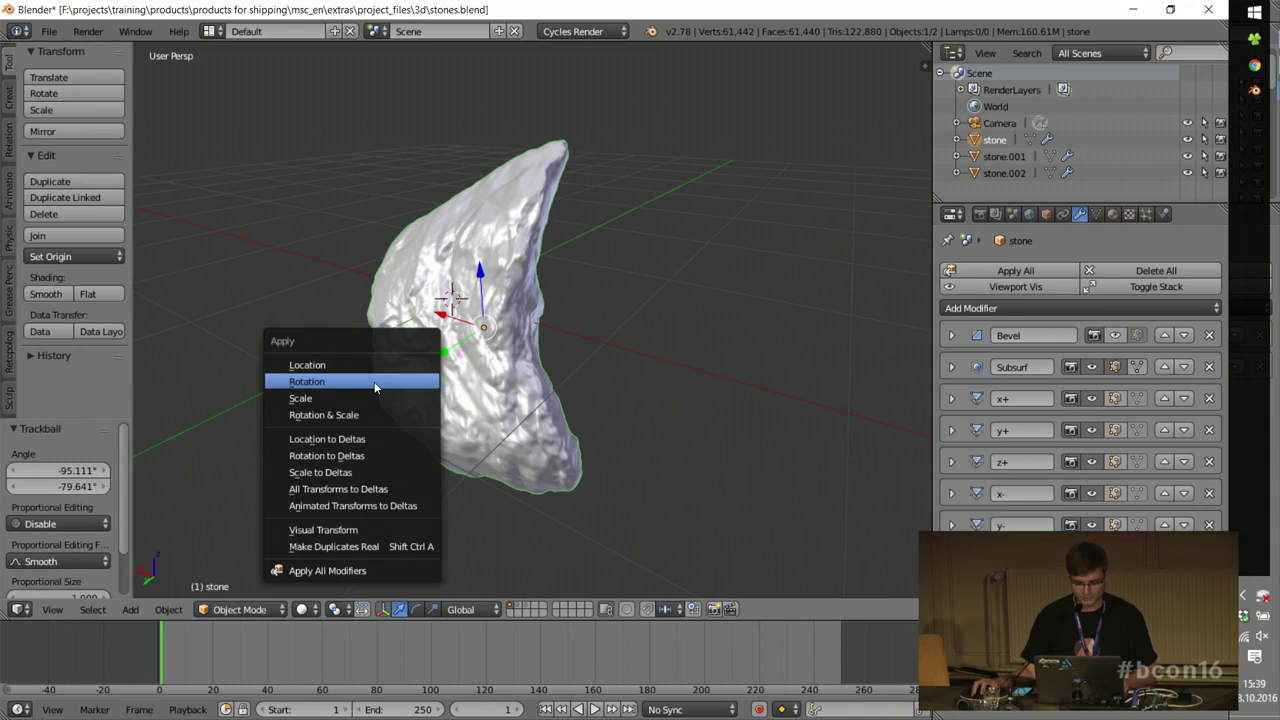
{"action": "key", "text": "Return"}
{"action": "middle_click_drag", "start_coordinate": [674, 349], "coordinate": [625, 350]}
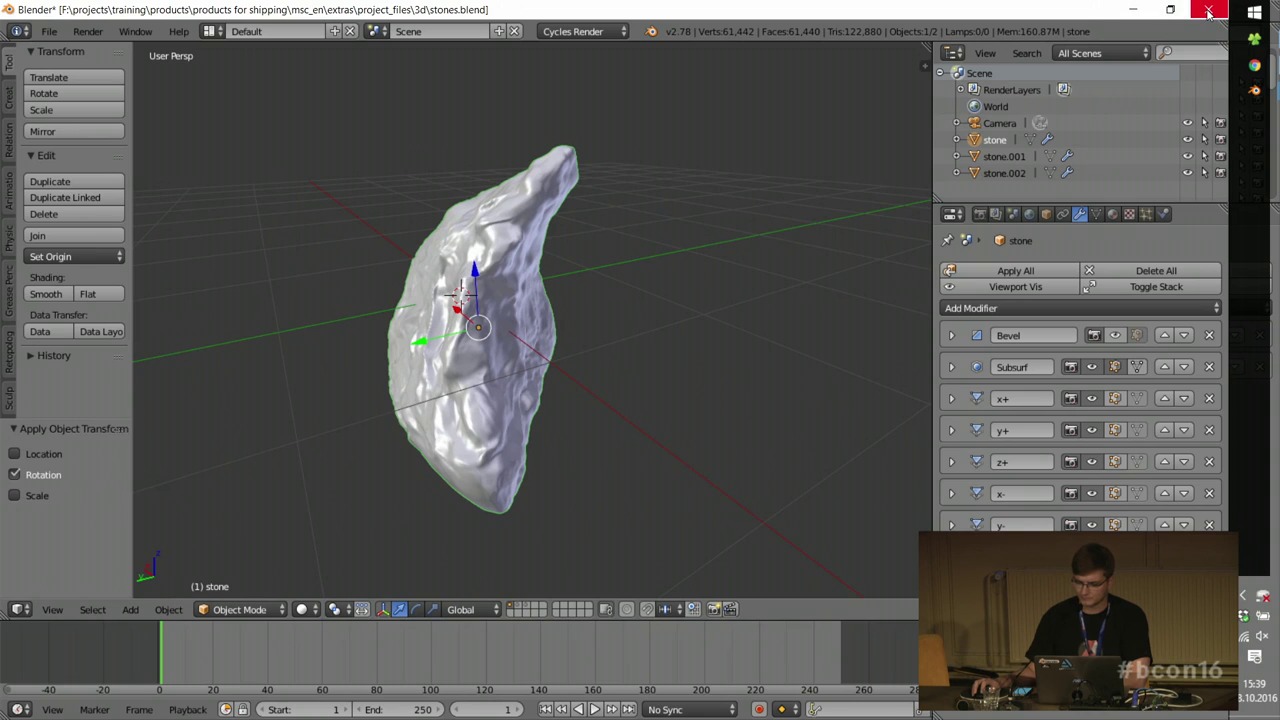
Step: Check the settings of the stone's x+ Displace modifier and examine the displaced surface from several sides
{"action": "mouse_move", "coordinate": [1250, 55]}
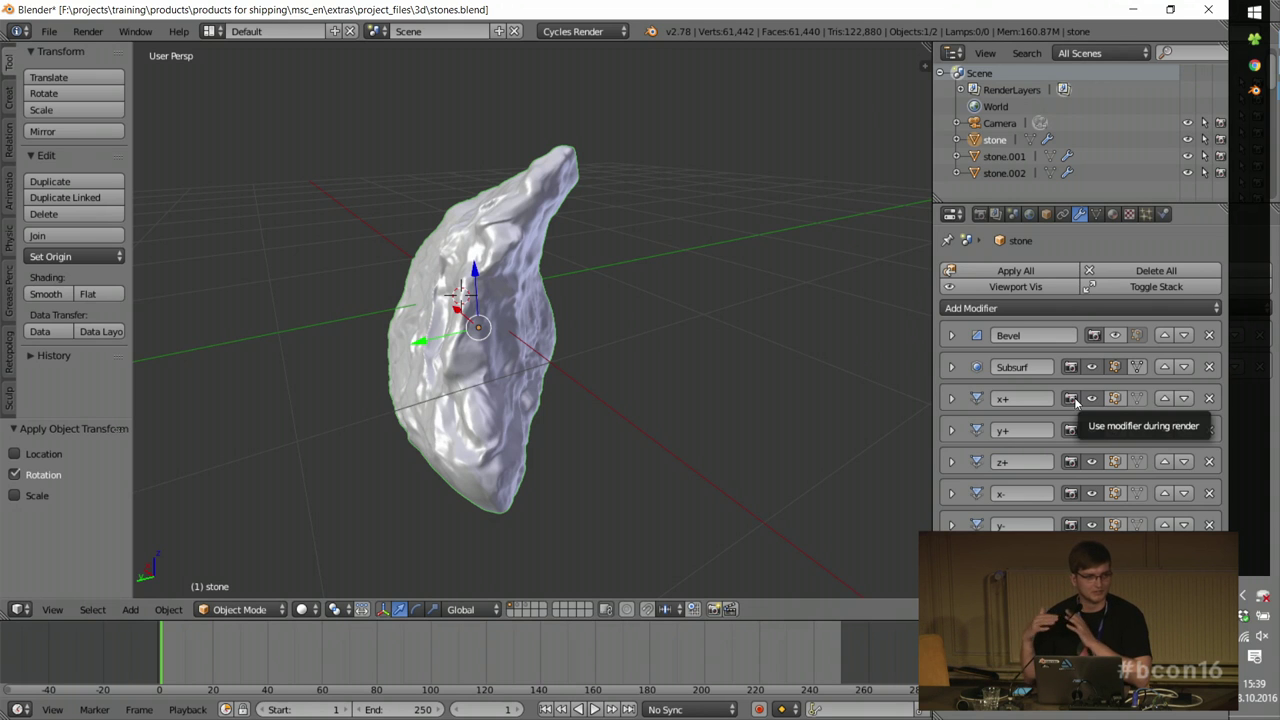
{"action": "left_click", "coordinate": [951, 399]}
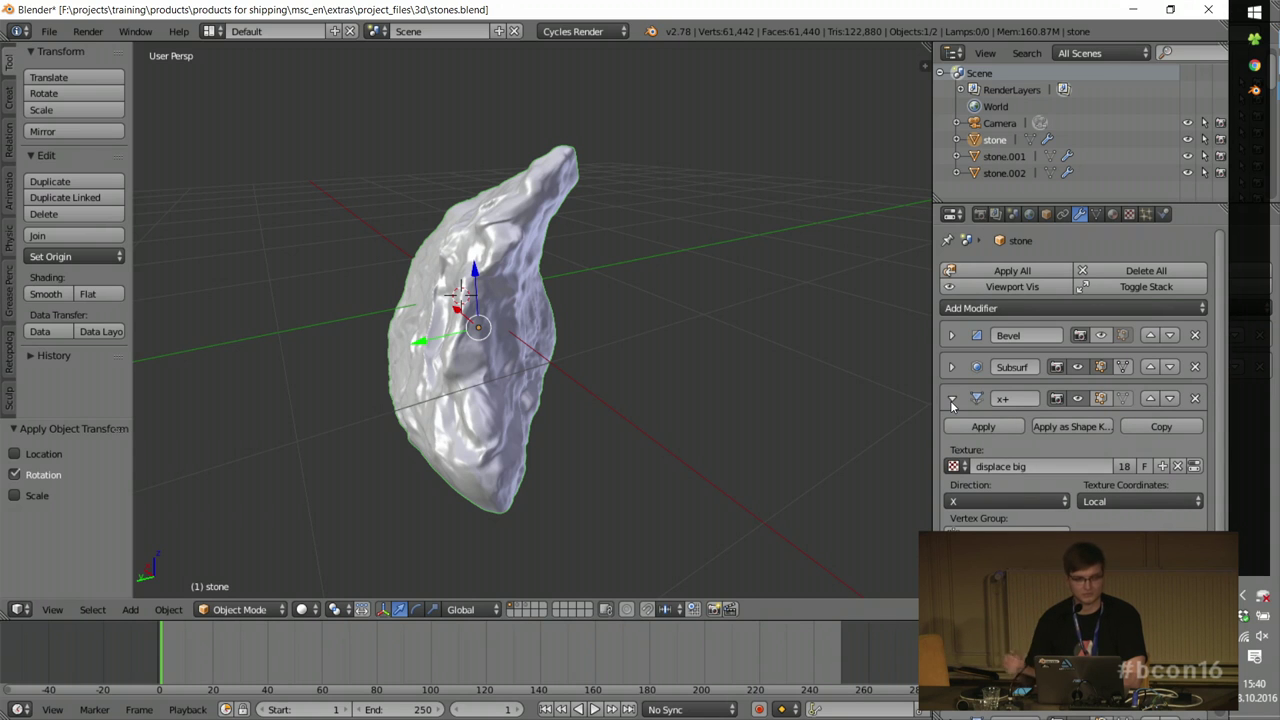
{"action": "left_click", "coordinate": [951, 399]}
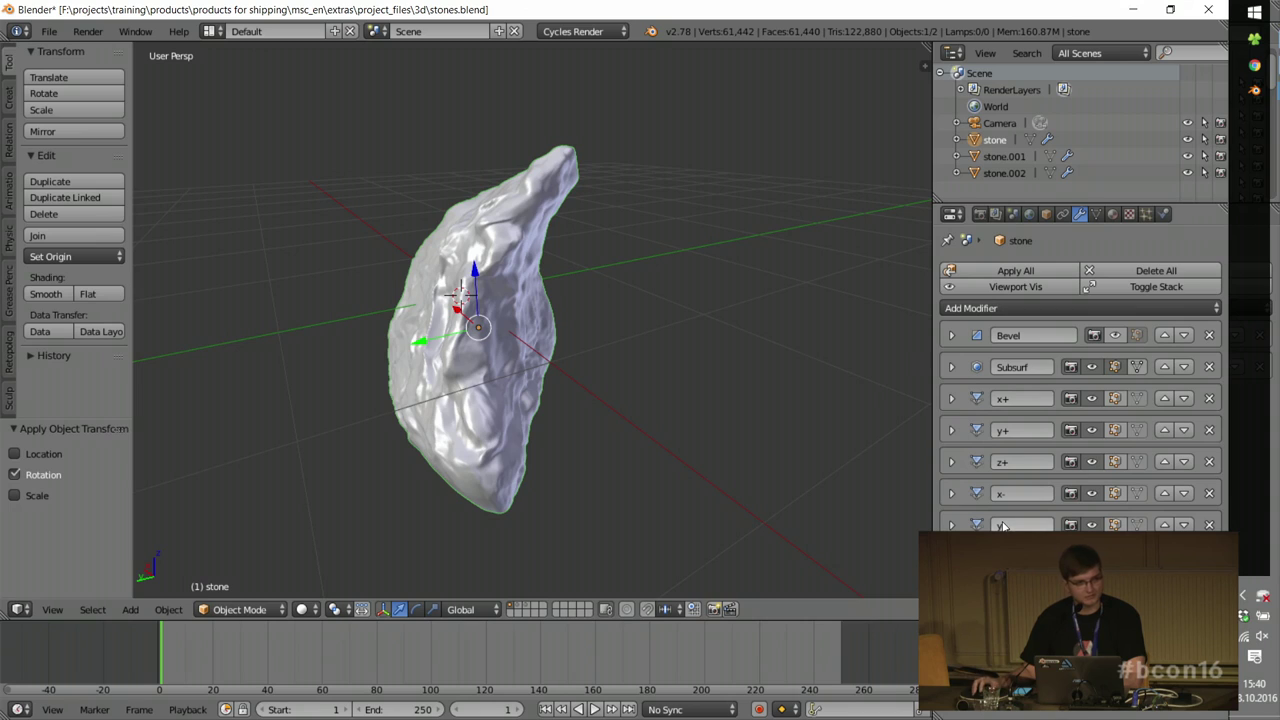
{"action": "scroll", "coordinate": [392, 257], "scroll_direction": "up", "scroll_amount": 3}
{"action": "middle_click_drag", "start_coordinate": [491, 339], "coordinate": [769, 333]}
{"action": "scroll", "coordinate": [595, 337], "scroll_direction": "down", "scroll_amount": 3}
{"action": "mouse_move", "coordinate": [583, 341]}
{"action": "middle_mouse_down"}
{"action": "mouse_move", "coordinate": [442, 326]}
{"action": "mouse_move", "coordinate": [638, 350]}
{"action": "mouse_move", "coordinate": [608, 345]}
{"action": "middle_mouse_up"}
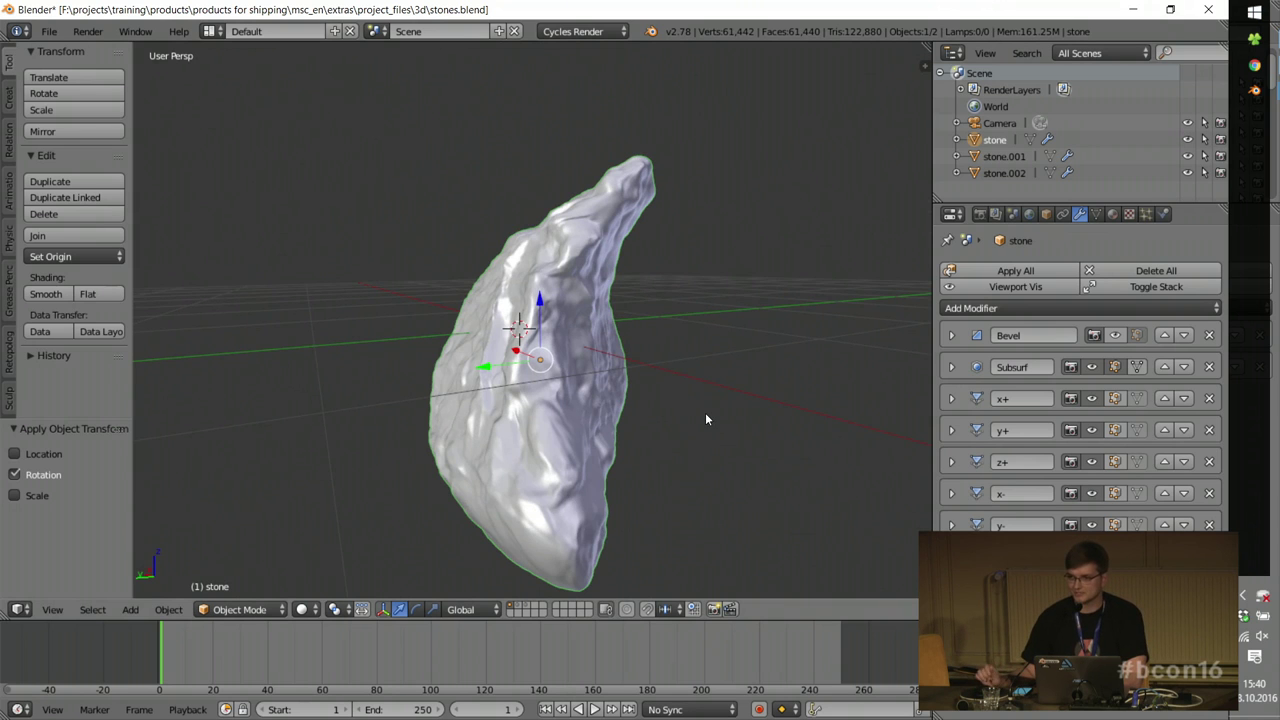
{"action": "scroll", "coordinate": [461, 348], "scroll_direction": "up", "scroll_amount": 2}
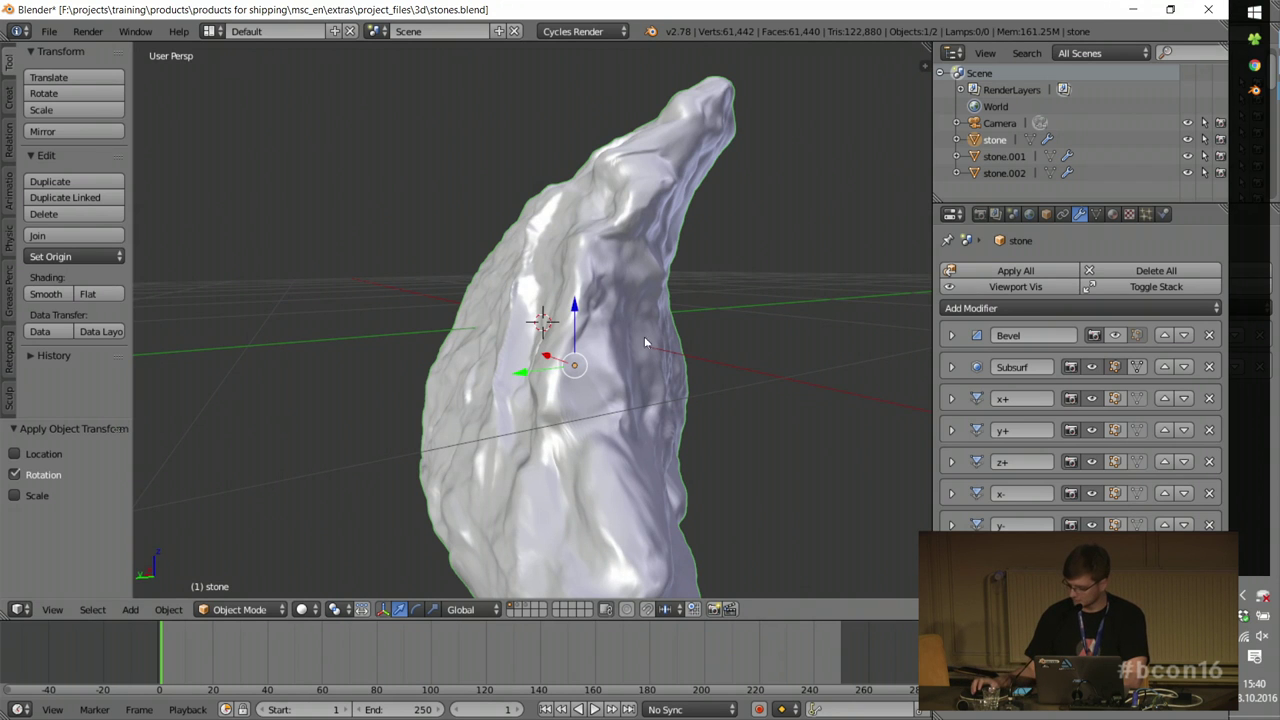
{"action": "middle_click_drag", "start_coordinate": [487, 279], "coordinate": [686, 300]}
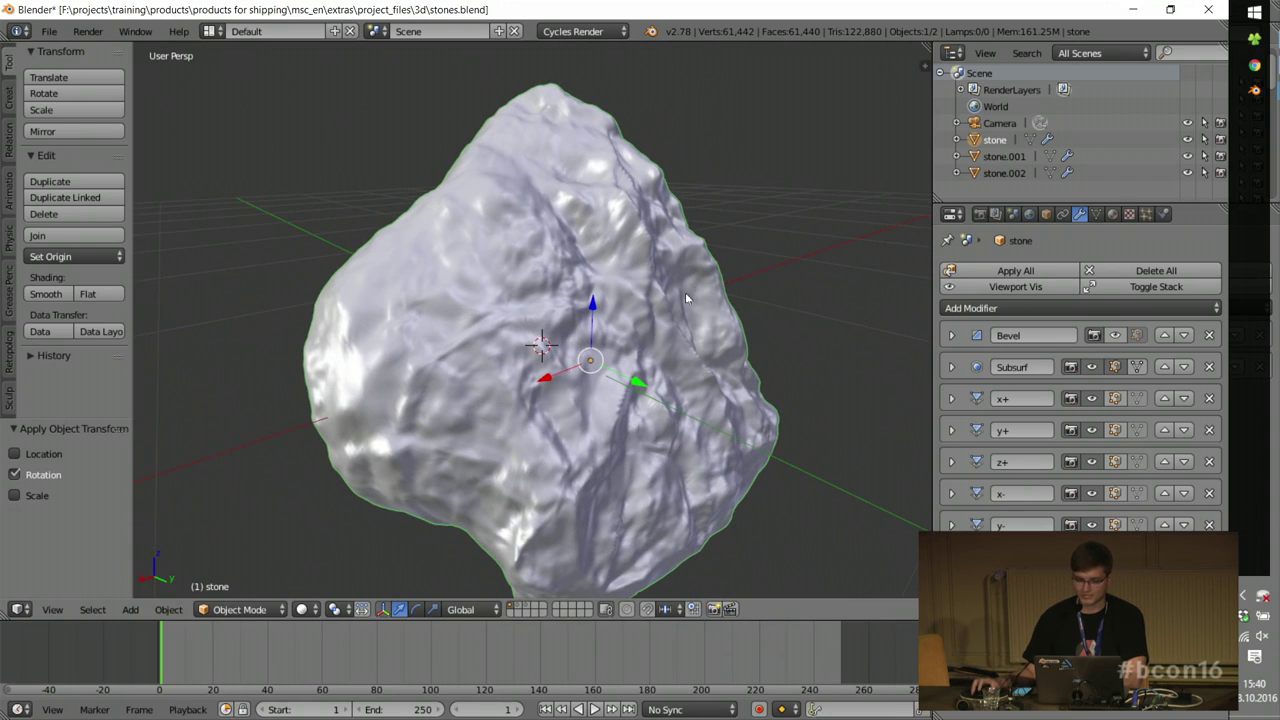
Step: Switch to the file manager and open tree_animation.blend from the exampels folder's 3_create_artwork\sim_animation subfolder
{"action": "left_click", "coordinate": [1136, 10]}
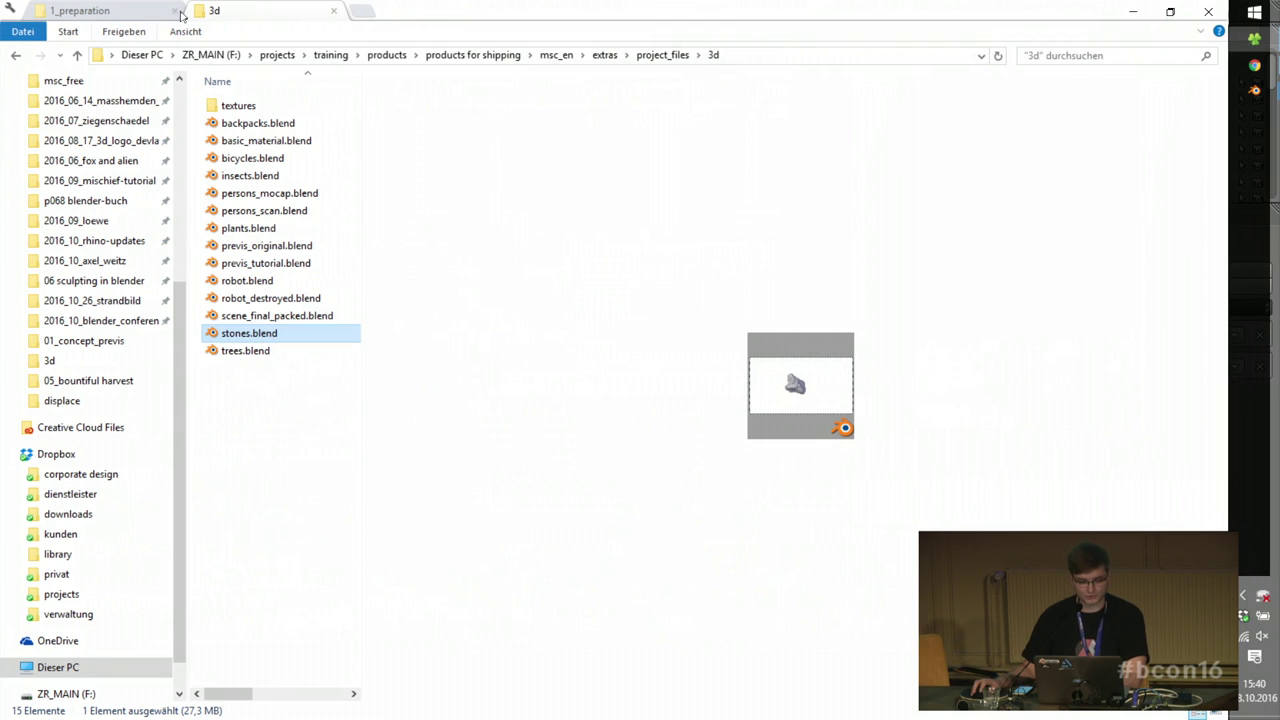
{"action": "left_click", "coordinate": [138, 10]}
{"action": "left_click", "coordinate": [596, 58]}
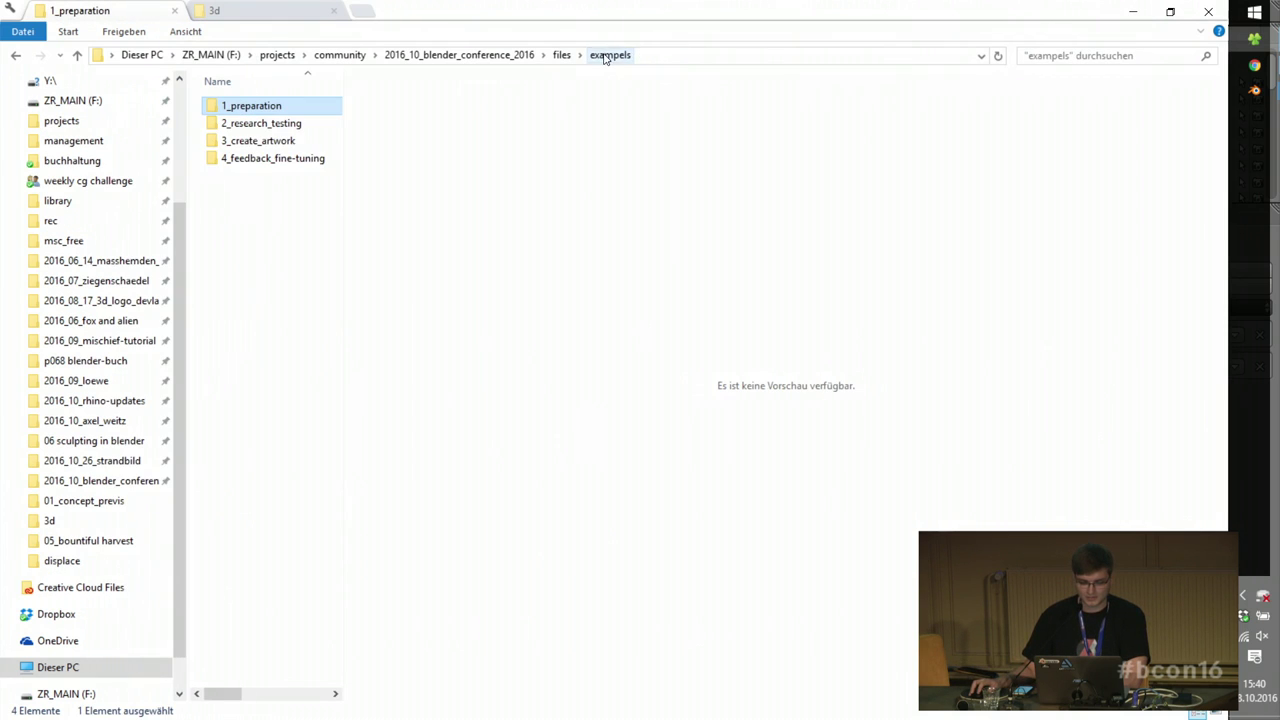
{"action": "left_click_drag", "start_coordinate": [343, 79], "coordinate": [632, 100]}
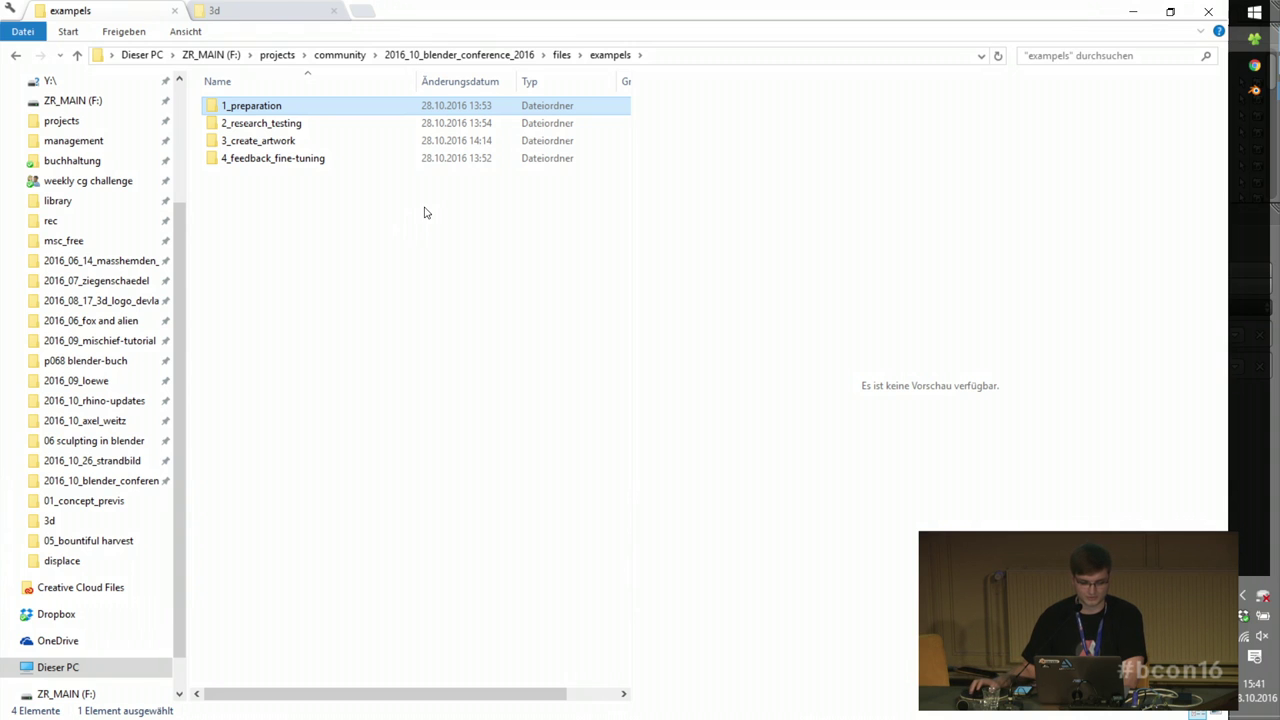
{"action": "double_click", "coordinate": [256, 141]}
{"action": "double_click", "coordinate": [253, 142]}
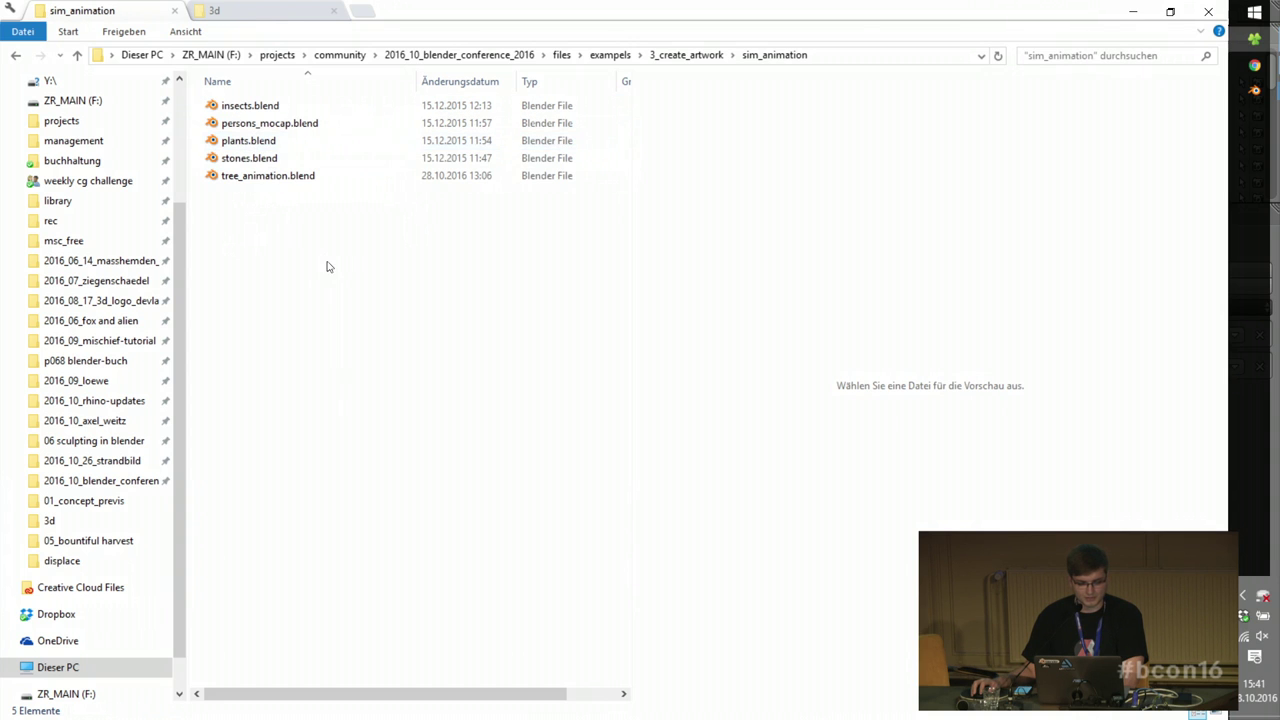
{"action": "double_click", "coordinate": [241, 176]}
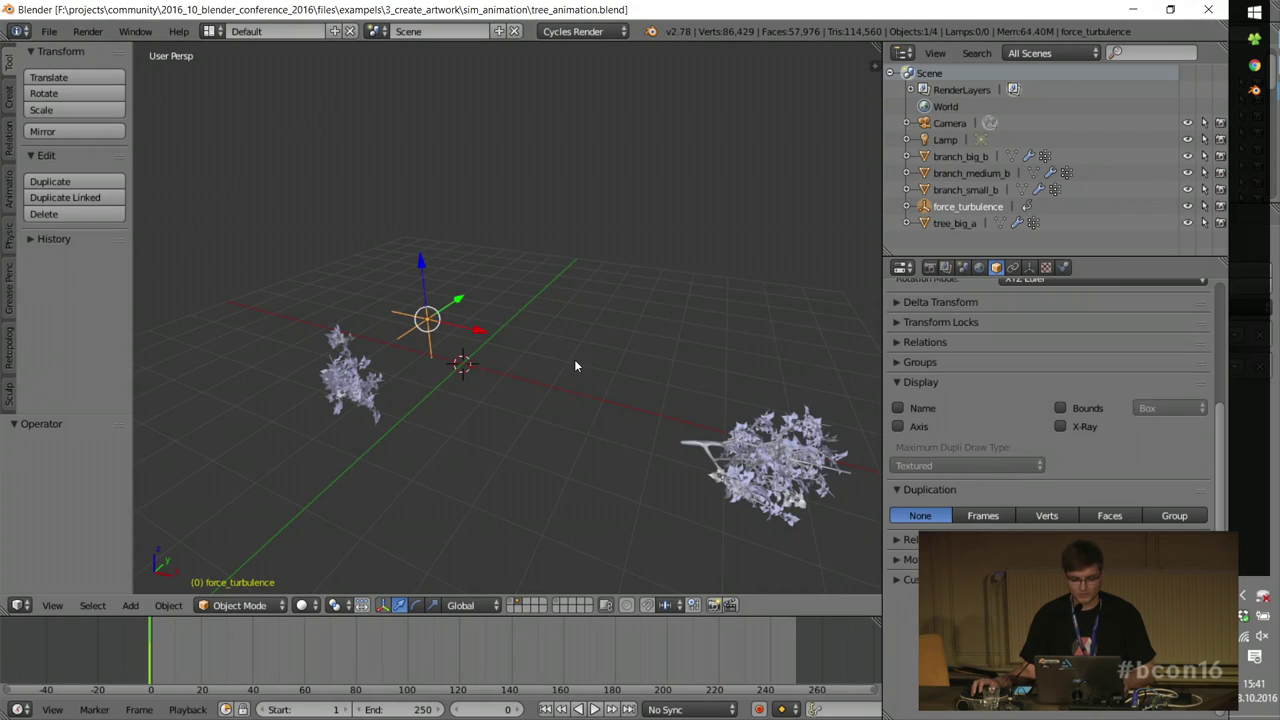
Step: Select the branch_medium_b object and display its vertex groups
{"action": "scroll", "coordinate": [352, 421], "scroll_direction": "up", "scroll_amount": 2}
{"action": "right_click", "coordinate": [351, 389]}
{"action": "middle_click_drag", "start_coordinate": [351, 391], "coordinate": [350, 328]}
{"action": "scroll", "coordinate": [487, 376], "scroll_direction": "up", "scroll_amount": 2}
{"action": "key", "text": "a"}
{"action": "right_click", "coordinate": [465, 312]}
{"action": "scroll", "coordinate": [465, 312], "scroll_direction": "down", "scroll_amount": 3}
{"action": "scroll", "coordinate": [362, 320], "scroll_direction": "up", "scroll_amount": 6}
{"action": "left_click", "coordinate": [1046, 267]}
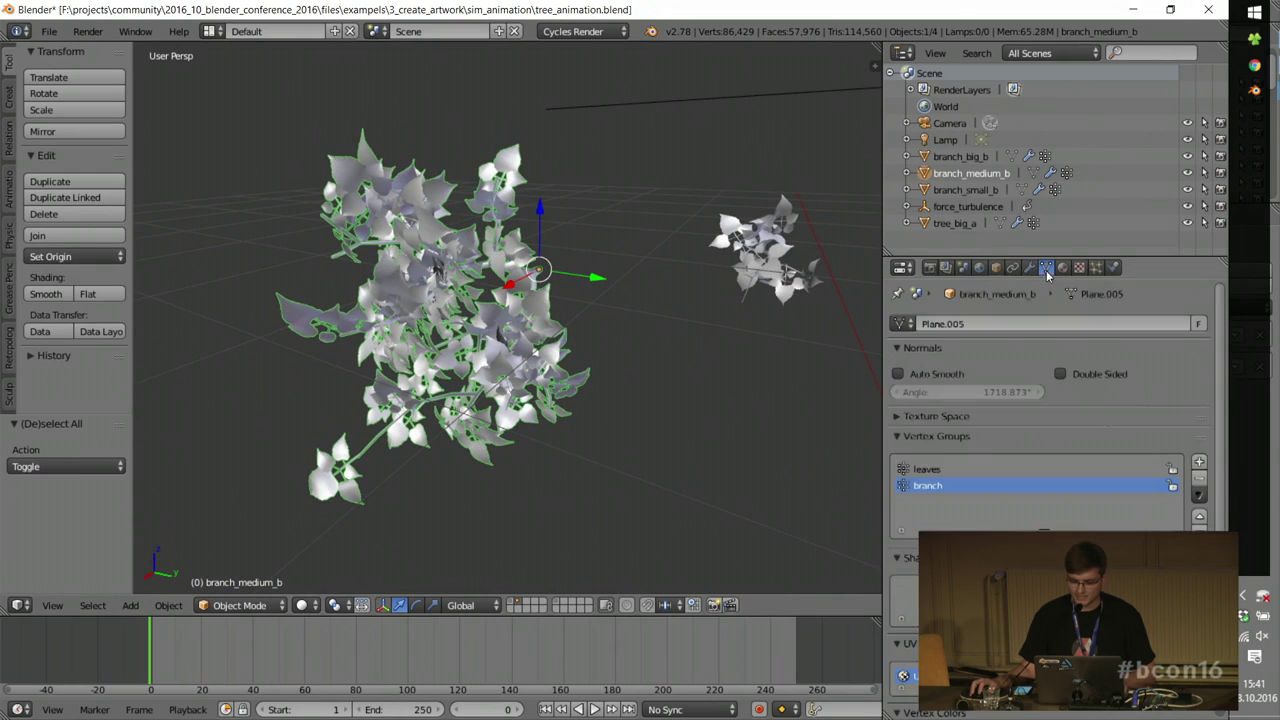
Step: In Edit Mode, select only the leaves vertex group of branch_medium_b, examine it from another side, and return to Object Mode
{"action": "key", "text": "Tab"}
{"action": "left_click", "coordinate": [928, 469]}
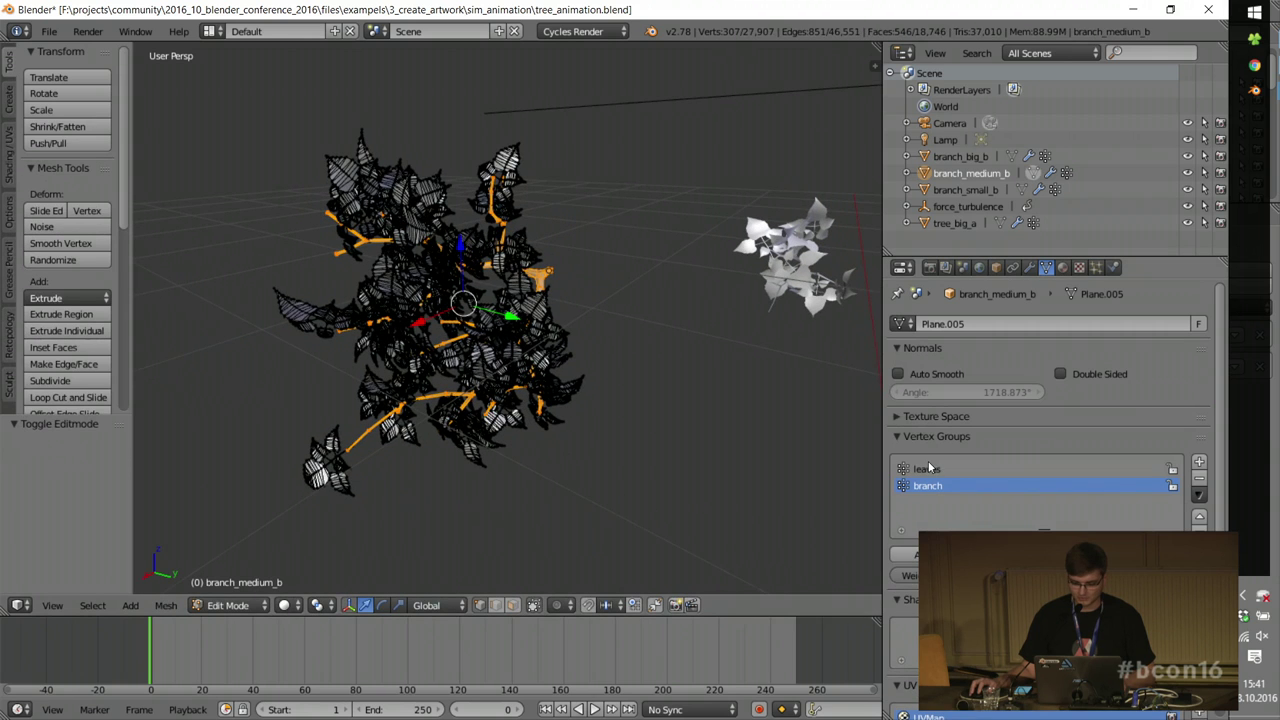
{"action": "left_click", "coordinate": [1094, 554]}
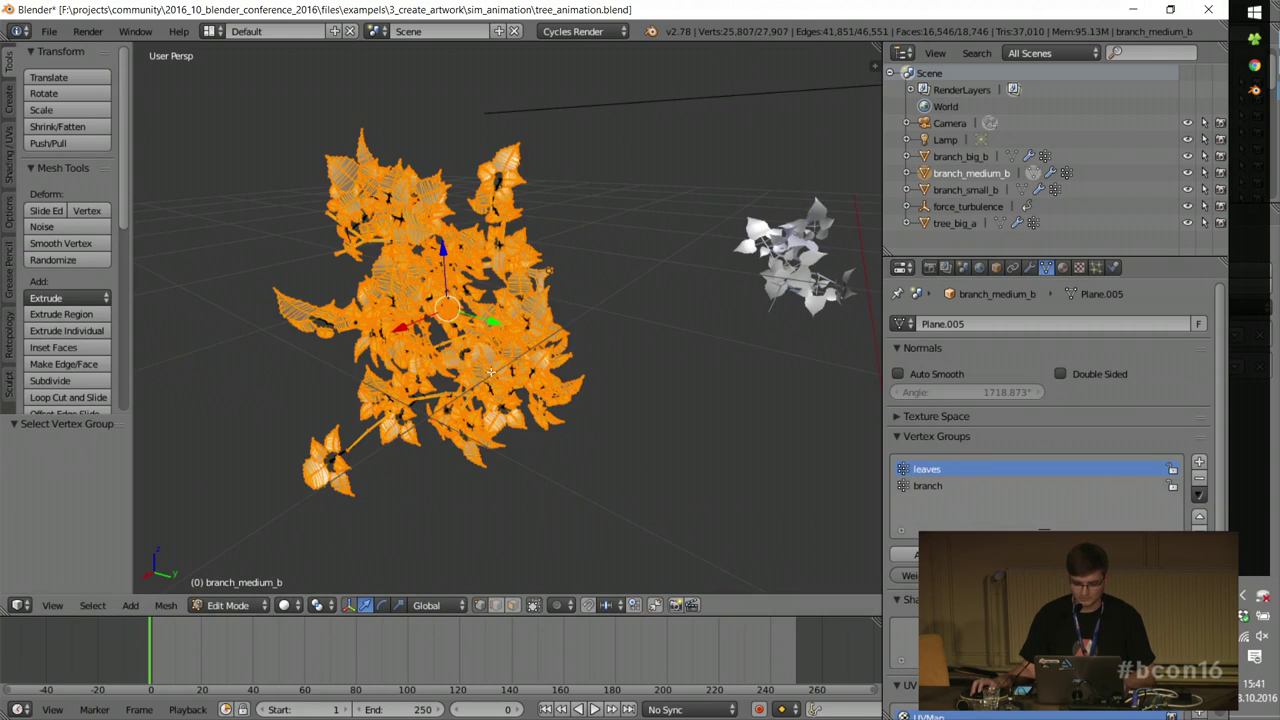
{"action": "key", "text": "a"}
{"action": "left_click", "coordinate": [1094, 554]}
{"action": "middle_click_drag", "start_coordinate": [600, 343], "coordinate": [578, 272]}
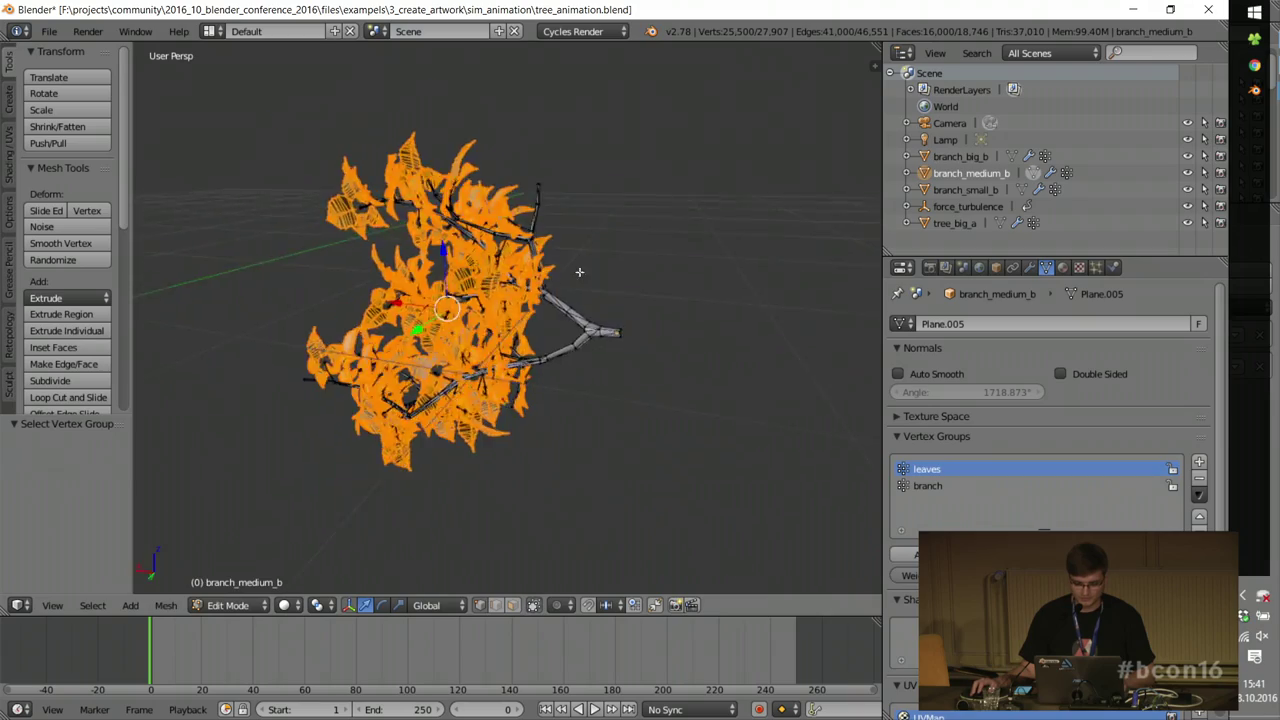
{"action": "scroll", "coordinate": [577, 289], "scroll_direction": "up", "scroll_amount": 4}
{"action": "middle_click_drag", "start_coordinate": [571, 381], "coordinate": [584, 409]}
{"action": "key", "text": "Tab"}
{"action": "scroll", "coordinate": [526, 414], "scroll_direction": "down", "scroll_amount": 2}
{"action": "middle_click_drag", "start_coordinate": [420, 371], "coordinate": [640, 371]}
Step: Compare the branch with its Wave.001 and Displace modifiers hidden and shown, and display the Displace settings
{"action": "left_click", "coordinate": [1030, 268]}
{"action": "left_click", "coordinate": [901, 389]}
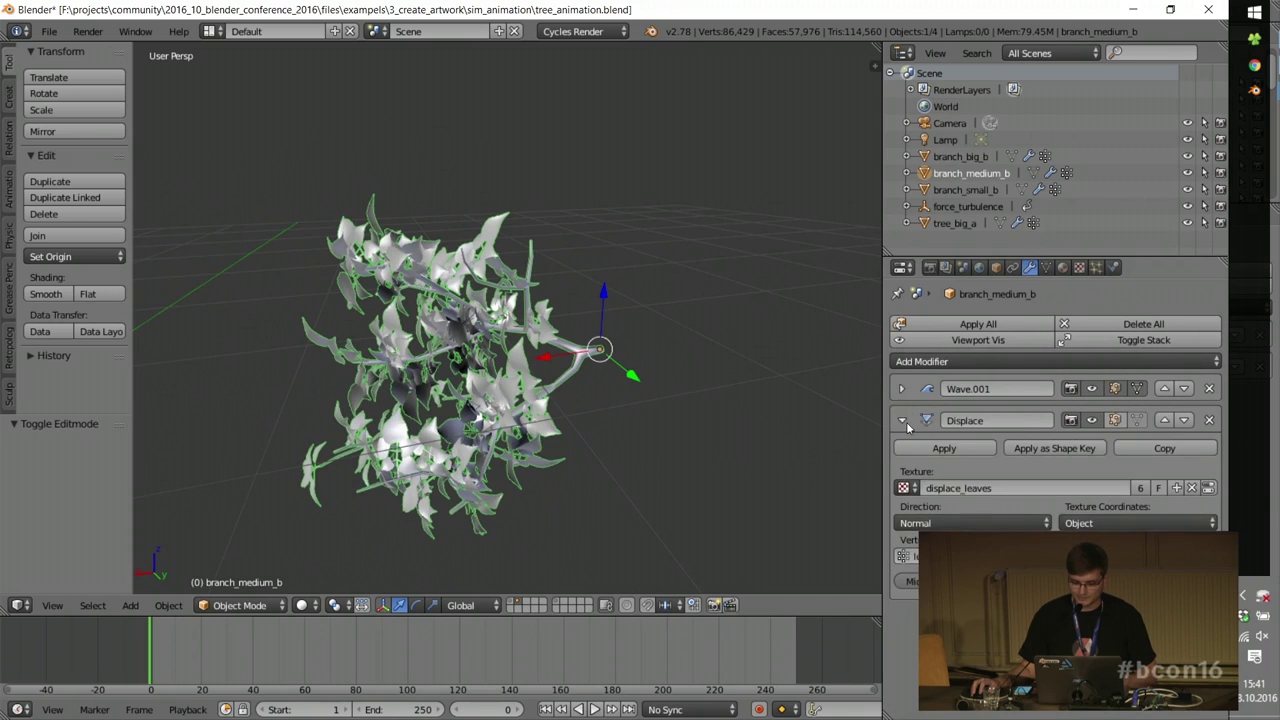
{"action": "left_click", "coordinate": [901, 420]}
{"action": "left_click", "coordinate": [1093, 388]}
{"action": "left_click", "coordinate": [1093, 388]}
{"action": "left_click", "coordinate": [1090, 421]}
{"action": "left_click", "coordinate": [1090, 421]}
{"action": "left_click", "coordinate": [899, 421]}
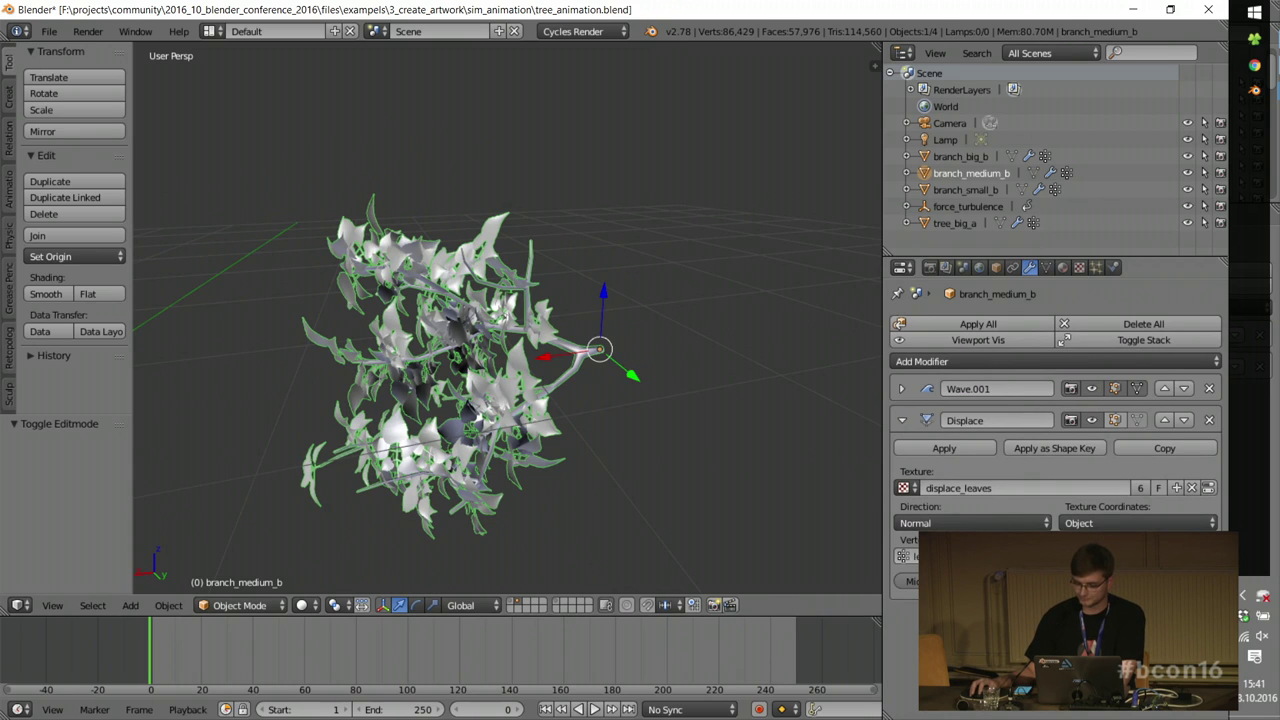
Step: Select the force_turbulence empty beside the medium branch and move it freehand to shift the leaf displacement
{"action": "scroll", "coordinate": [349, 356], "scroll_direction": "down", "scroll_amount": 4}
{"action": "right_click", "coordinate": [272, 400]}
{"action": "middle_click_drag", "start_coordinate": [276, 420], "coordinate": [398, 385], "text": "shift"}
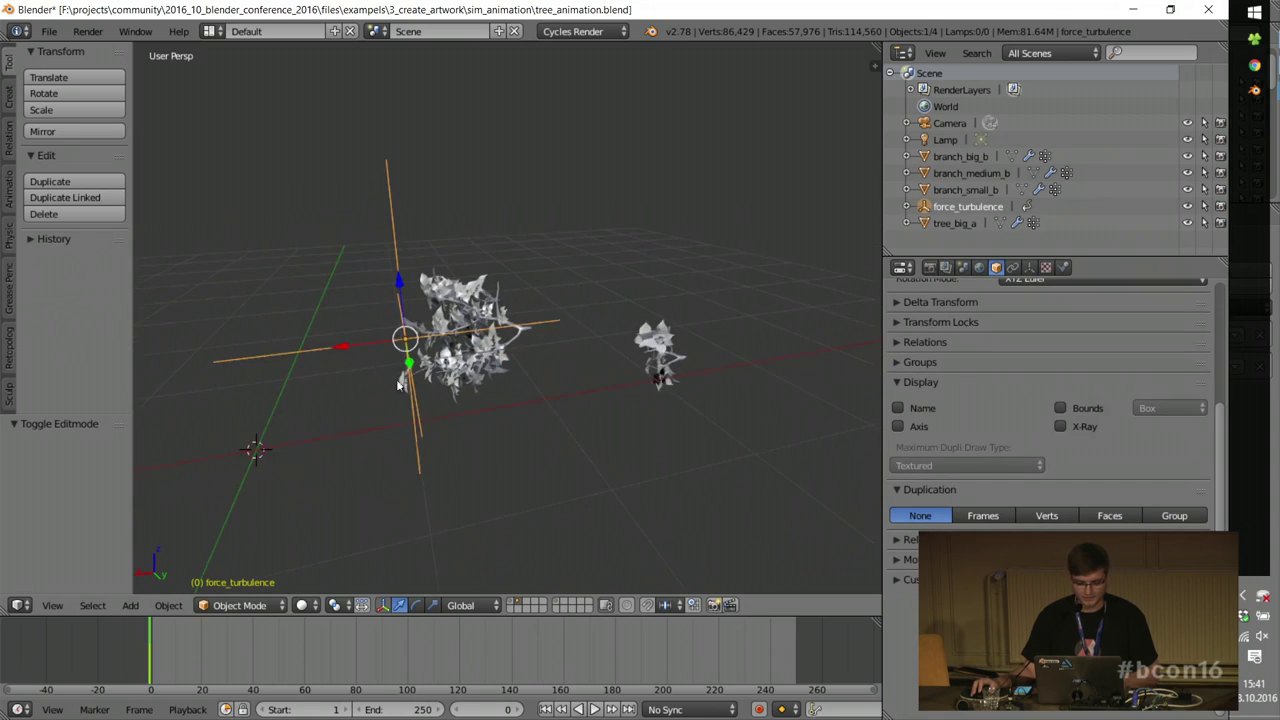
{"action": "scroll", "coordinate": [398, 385], "scroll_direction": "up", "scroll_amount": 3}
{"action": "key", "text": "g"}
{"action": "left_click", "coordinate": [610, 212]}
{"action": "scroll", "coordinate": [555, 331], "scroll_direction": "up", "scroll_amount": 4}
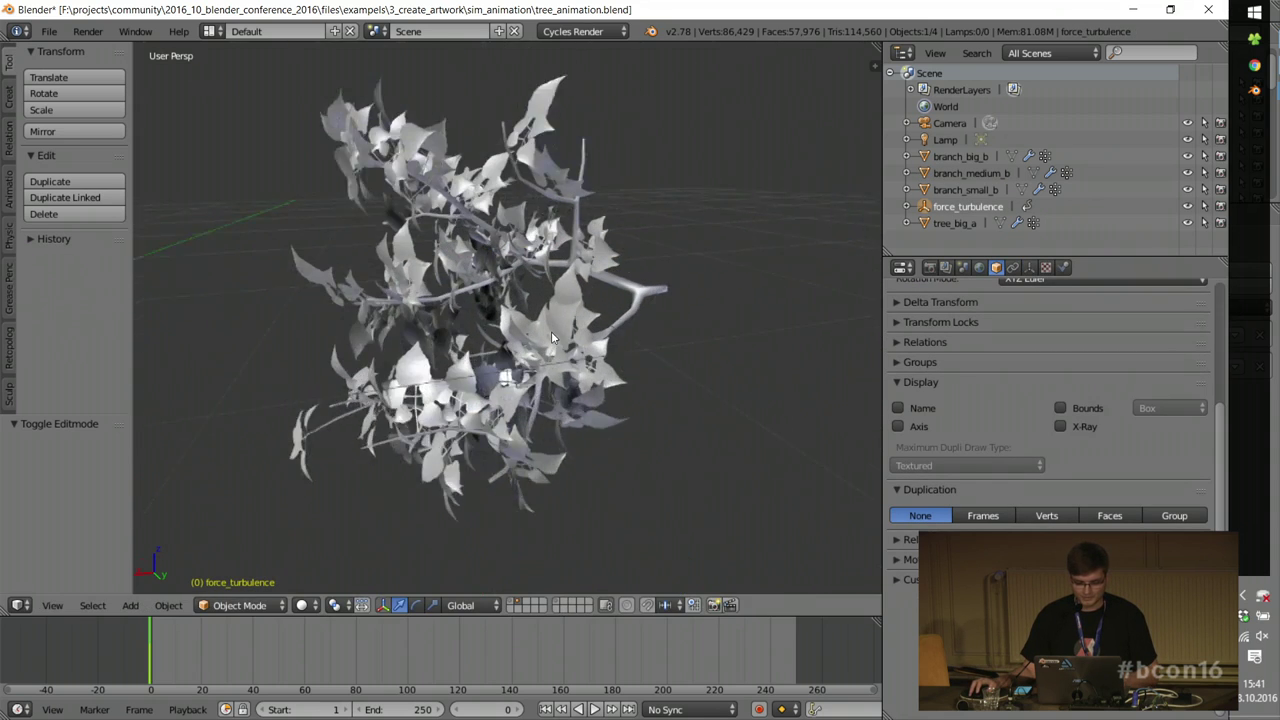
{"action": "key", "text": "g"}
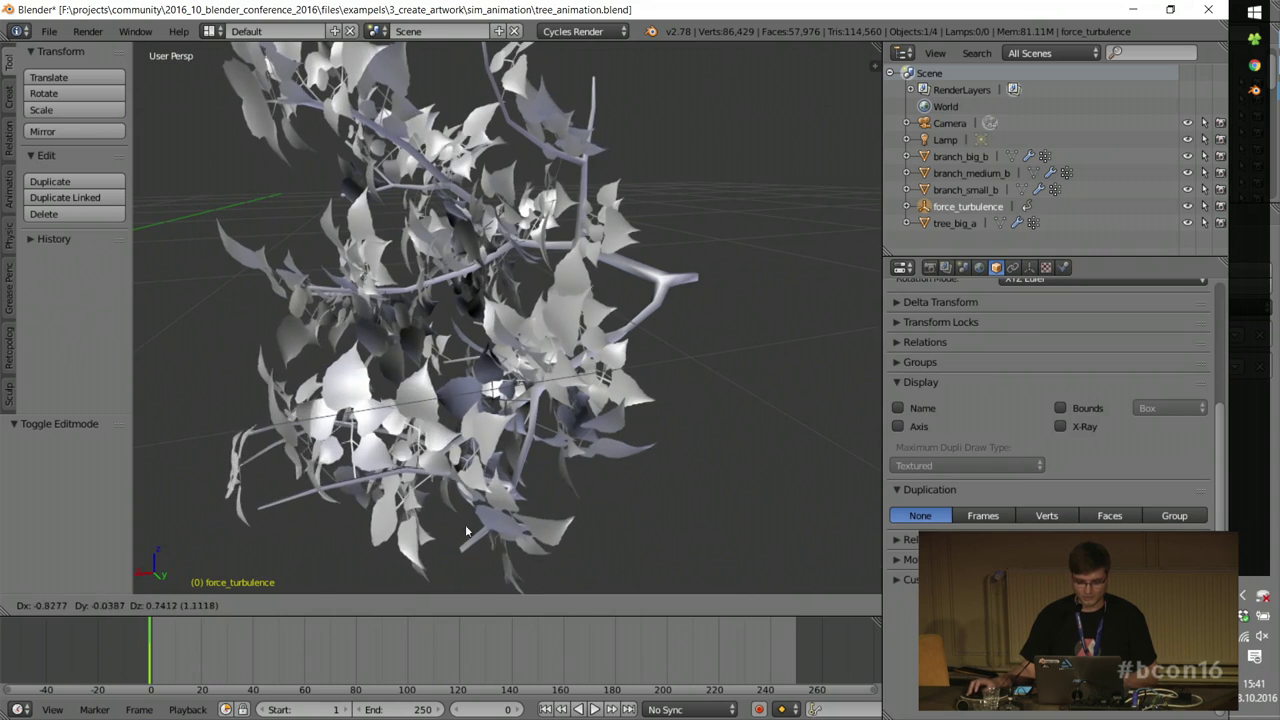
{"action": "left_click", "coordinate": [775, 340]}
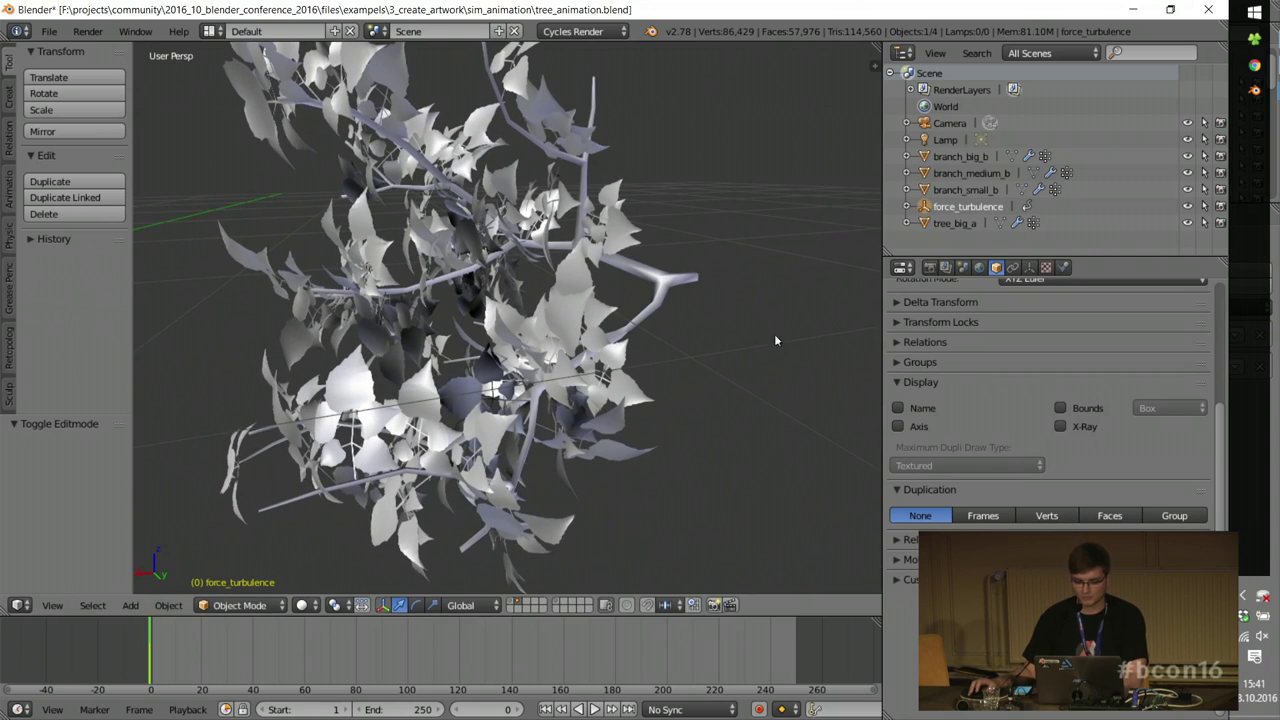
Step: Split the 3D view horizontally and turn the upper area into a Graph Editor
{"action": "scroll", "coordinate": [686, 220], "scroll_direction": "down", "scroll_amount": 7}
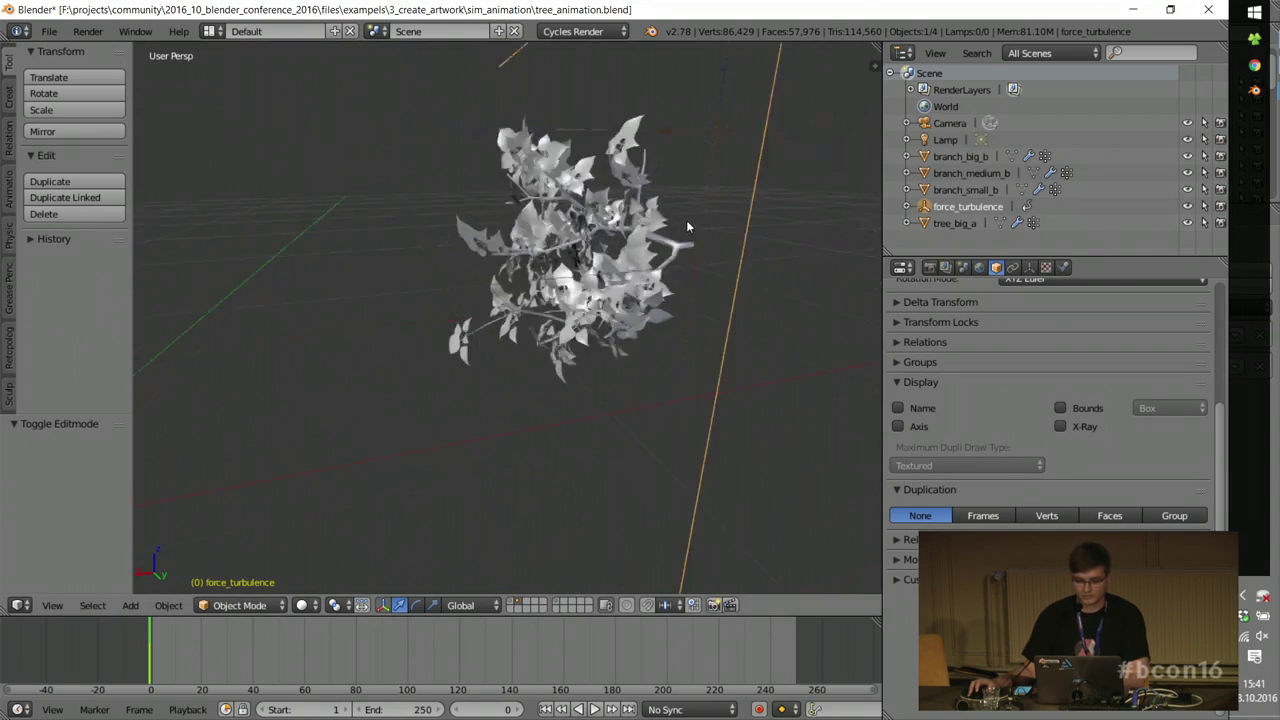
{"action": "middle_click_drag", "start_coordinate": [810, 152], "coordinate": [707, 208], "text": "shift"}
{"action": "scroll", "coordinate": [652, 261], "scroll_direction": "up", "scroll_amount": 3}
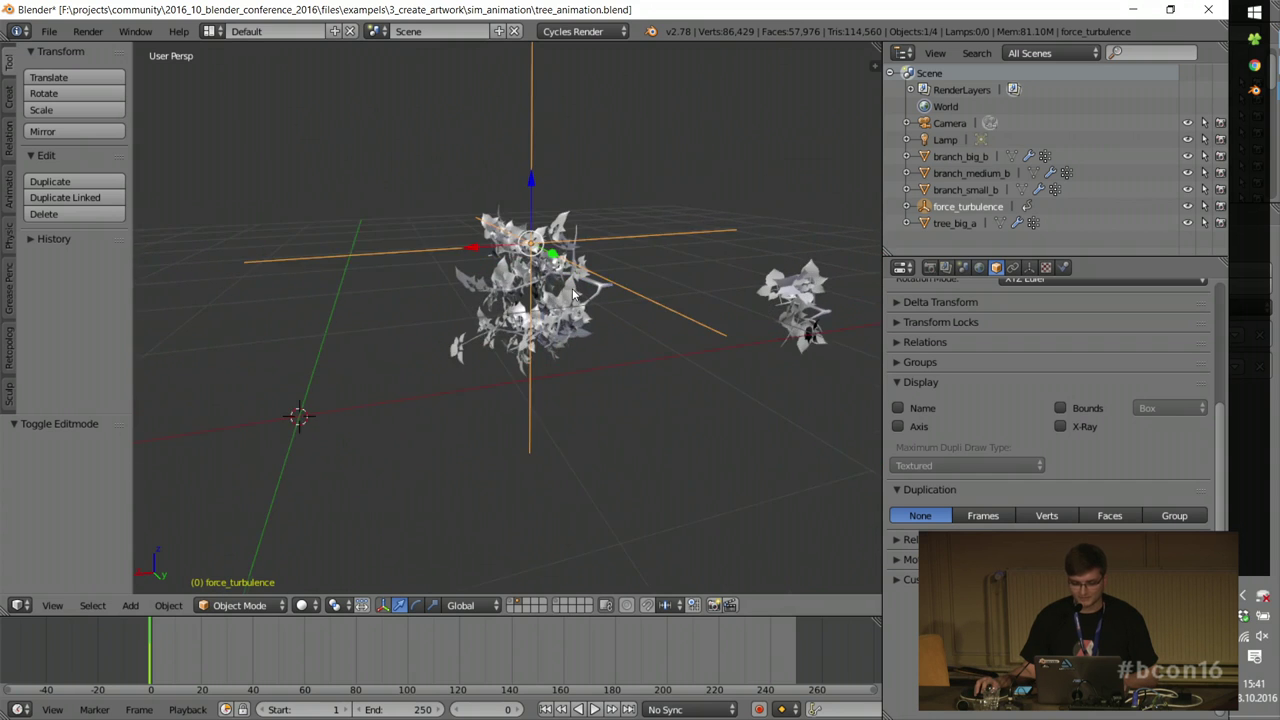
{"action": "middle_click_drag", "start_coordinate": [576, 283], "coordinate": [606, 297]}
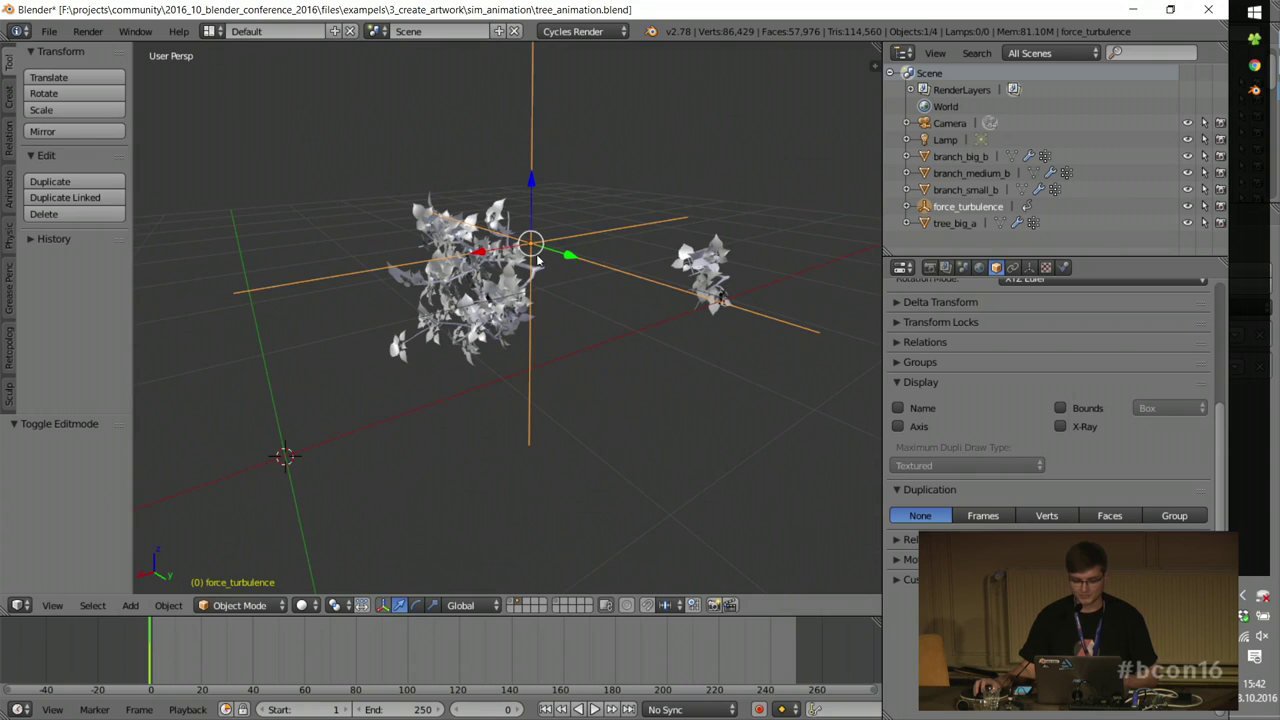
{"action": "left_click_drag", "start_coordinate": [873, 45], "coordinate": [97, 259]}
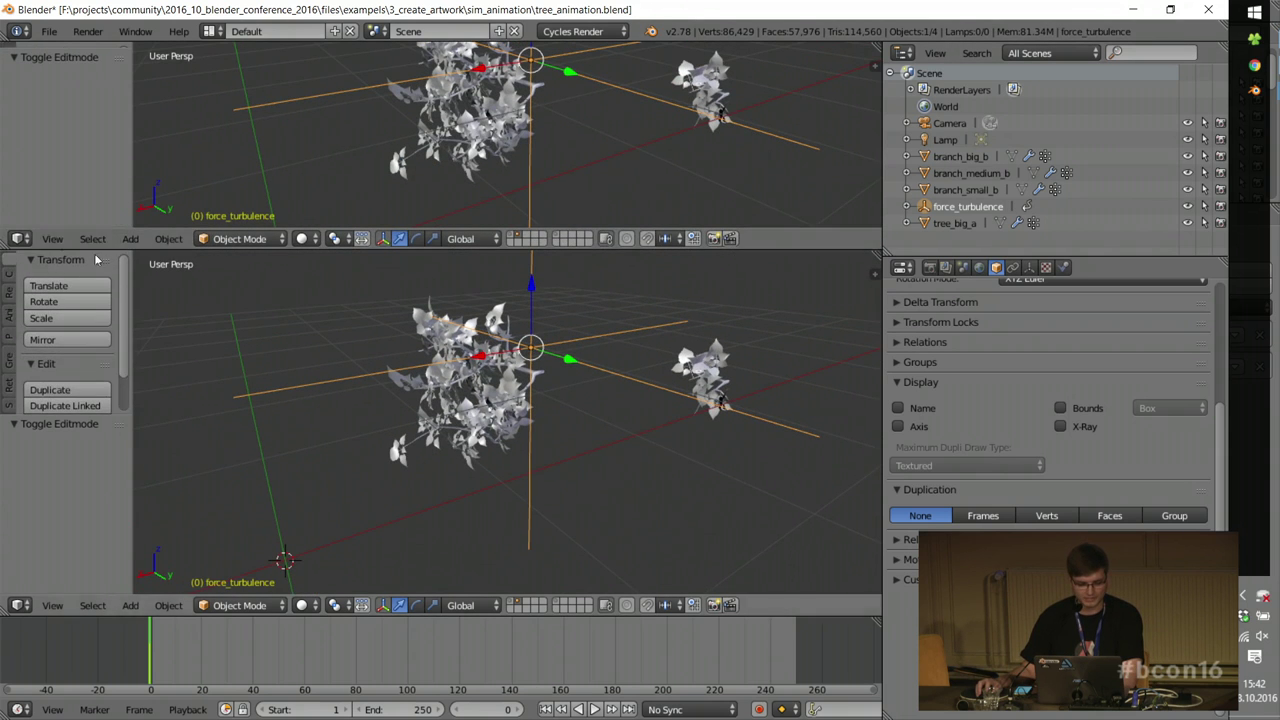
{"action": "left_click", "coordinate": [18, 238]}
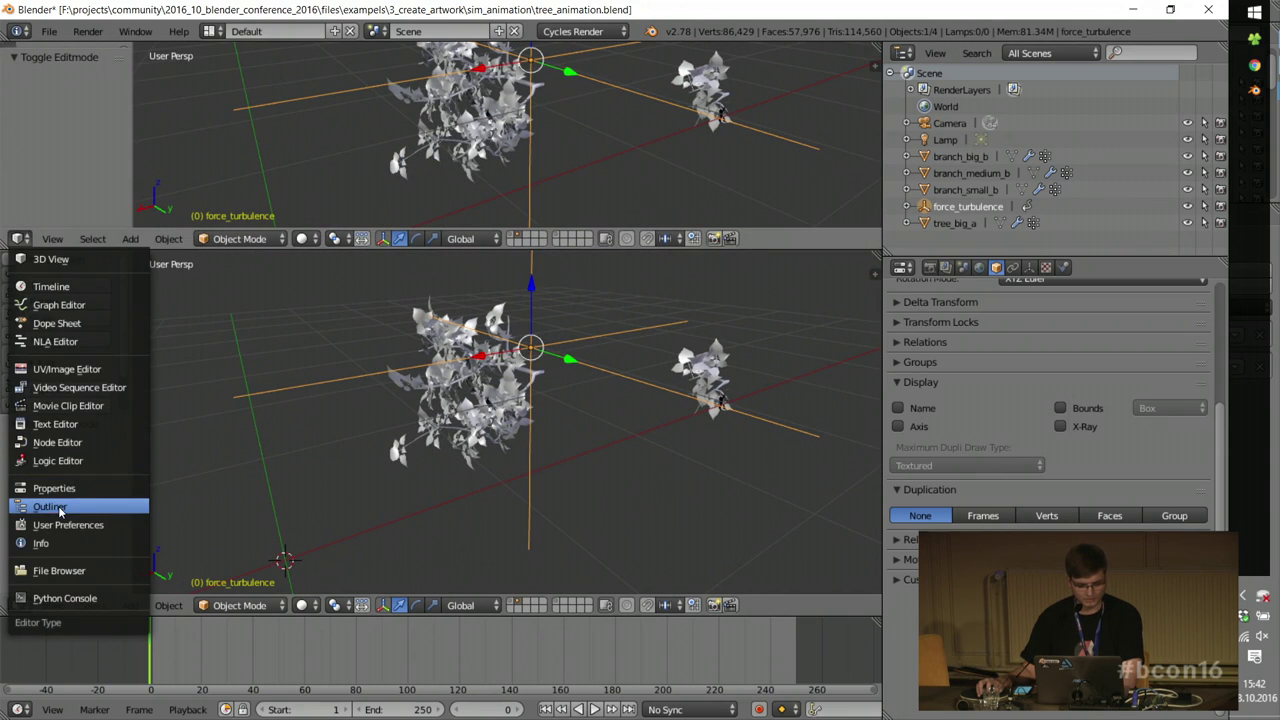
{"action": "left_click", "coordinate": [58, 305]}
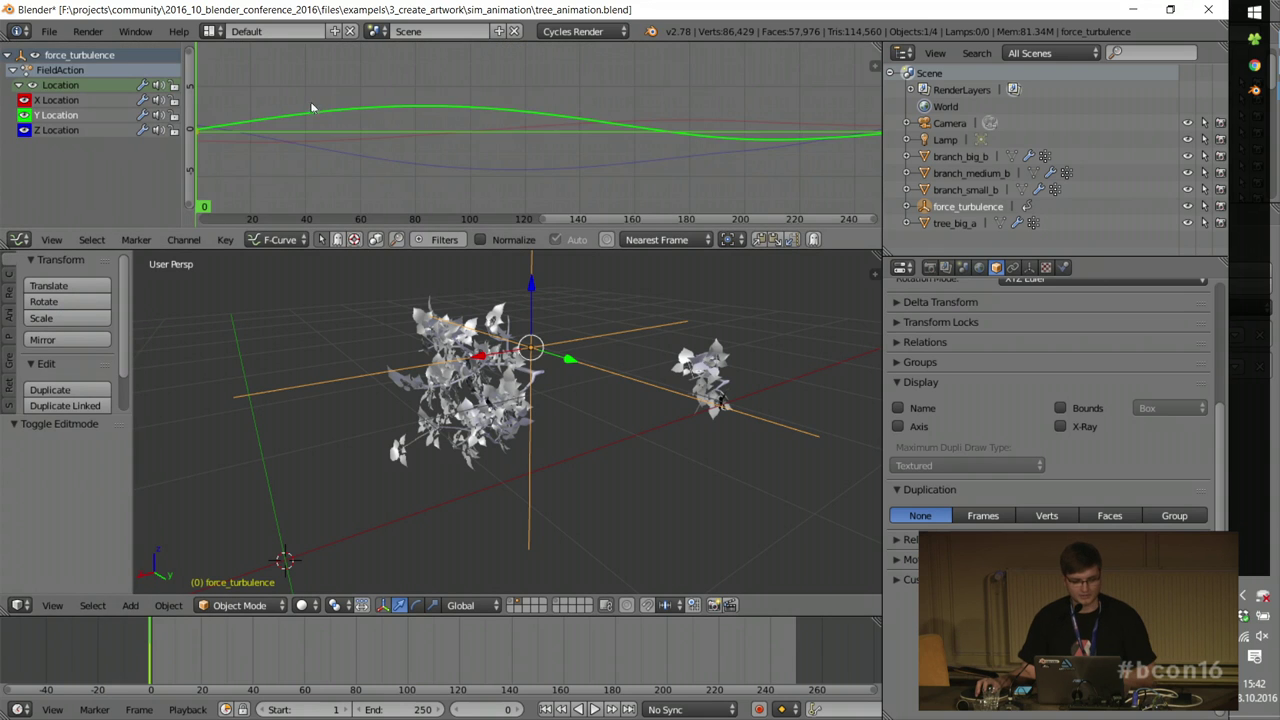
Step: Display the Noise modifier on force_turbulence's X Location curve and maximize the Graph Editor
{"action": "scroll", "coordinate": [374, 112], "scroll_direction": "down", "scroll_amount": 14}
{"action": "key", "text": "n"}
{"action": "scroll", "coordinate": [677, 110], "scroll_direction": "down", "scroll_amount": 1}
{"action": "scroll", "coordinate": [838, 183], "scroll_direction": "down", "scroll_amount": 3}
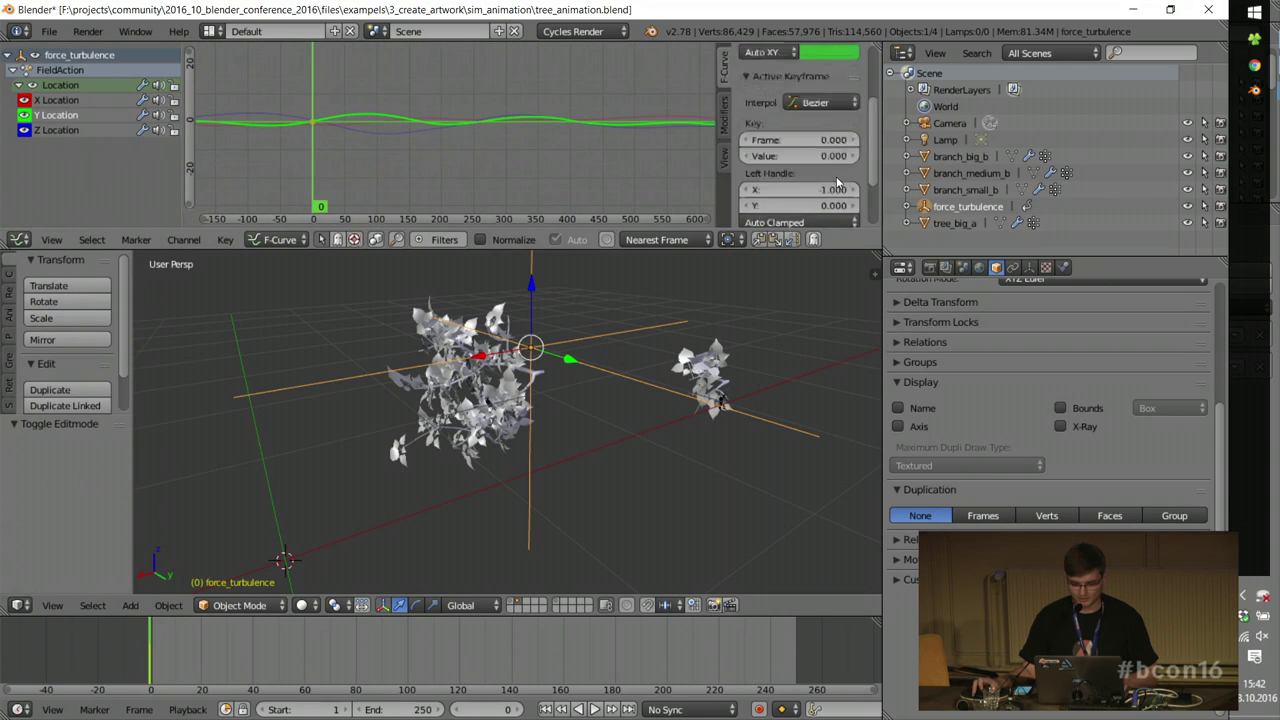
{"action": "scroll", "coordinate": [838, 180], "scroll_direction": "down", "scroll_amount": 2}
{"action": "left_click", "coordinate": [47, 103]}
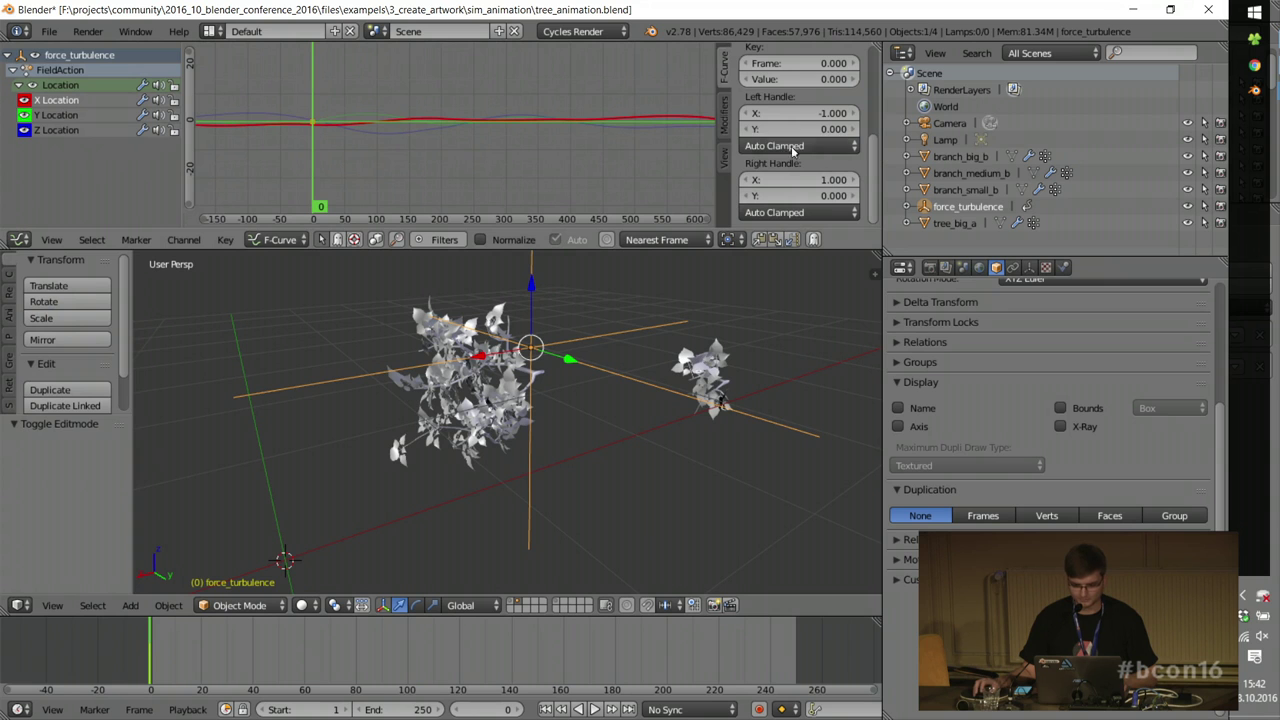
{"action": "left_click", "coordinate": [727, 108]}
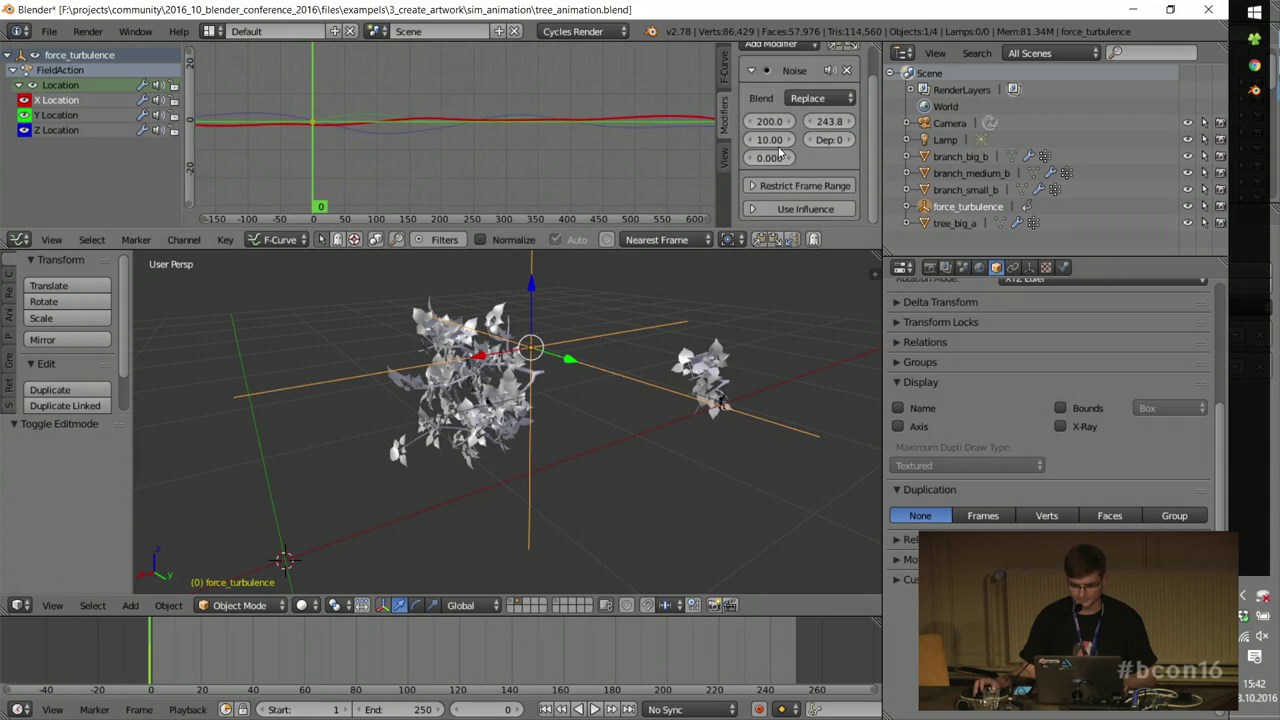
{"action": "key", "text": "shift+space"}
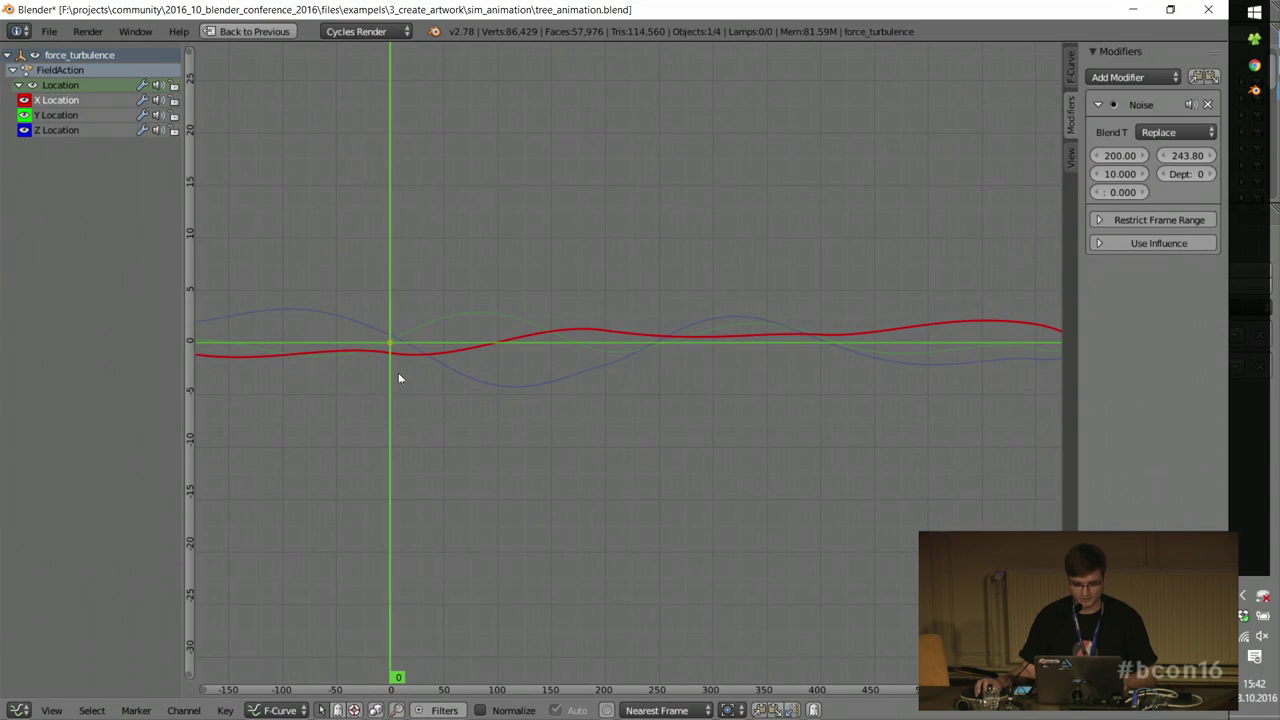
Step: Display the Noise modifiers on force_turbulence's Y and Z Location curves, and restore the full editor layout
{"action": "left_click", "coordinate": [56, 115]}
{"action": "left_click", "coordinate": [56, 131]}
{"action": "key", "text": "shift+space"}
Step: Play the animation and examine the leaf movement on the medium branch up close
{"action": "key", "text": "alt+a"}
{"action": "scroll", "coordinate": [541, 371], "scroll_direction": "down", "scroll_amount": 3}
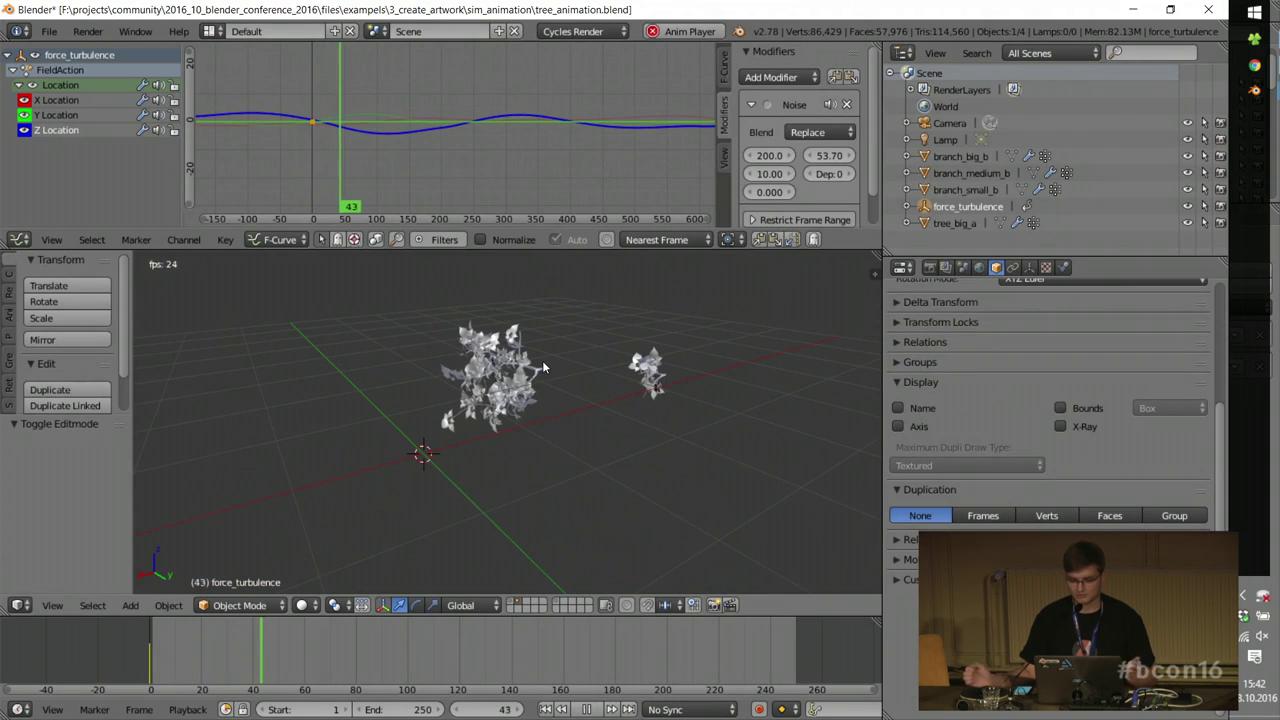
{"action": "scroll", "coordinate": [428, 366], "scroll_direction": "up", "scroll_amount": 8}
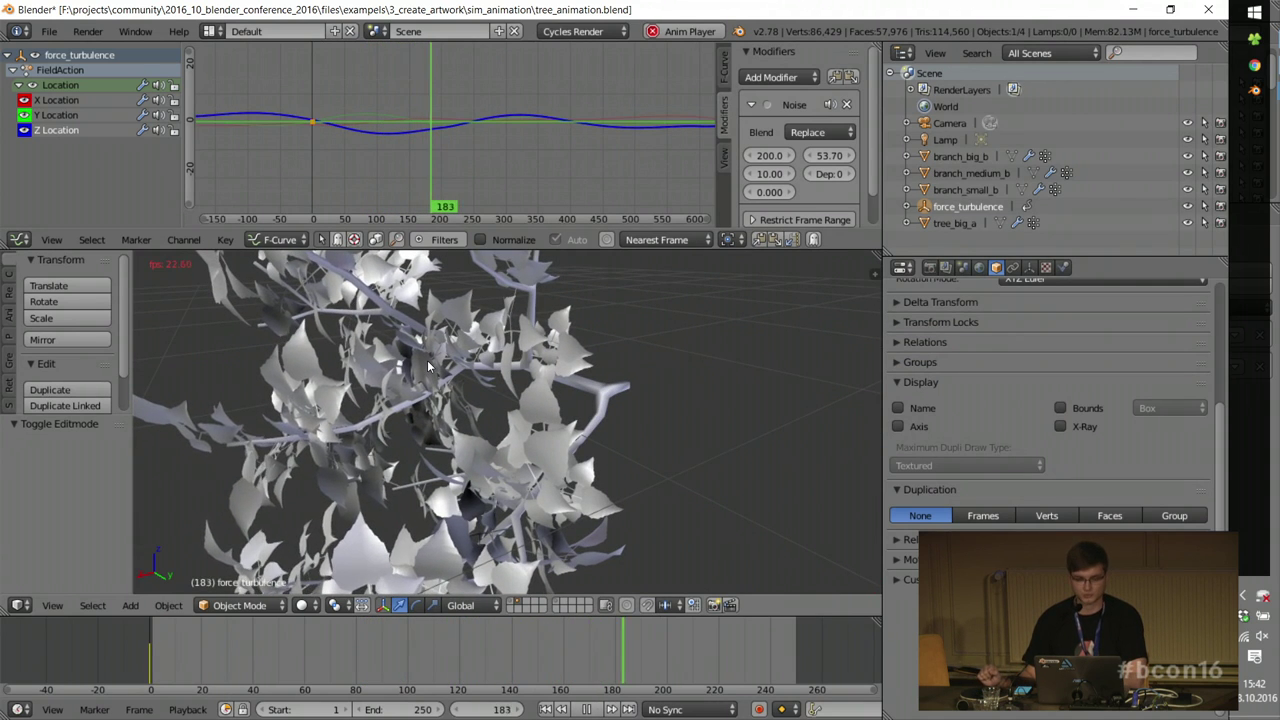
{"action": "key", "text": "alt+a"}
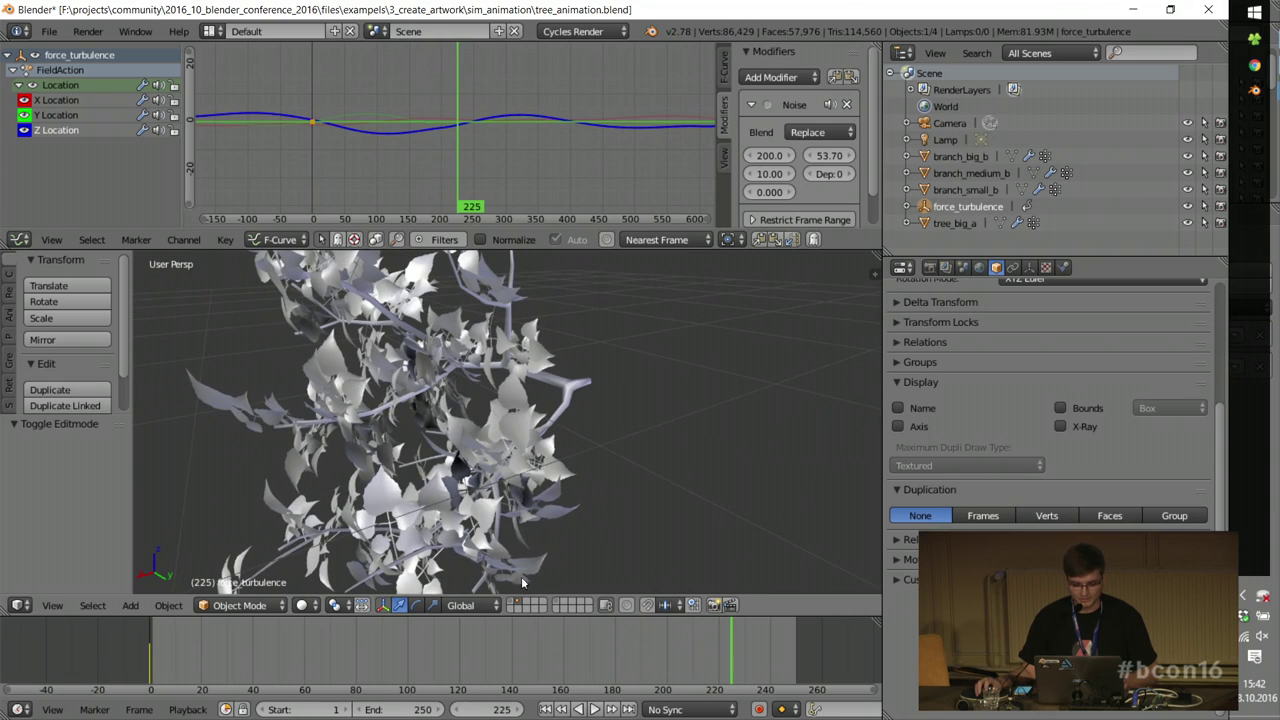
Step: Select branch_medium_b and branch_small_b in turn to view their modifiers
{"action": "scroll", "coordinate": [589, 444], "scroll_direction": "down", "scroll_amount": 5}
{"action": "right_click", "coordinate": [568, 418]}
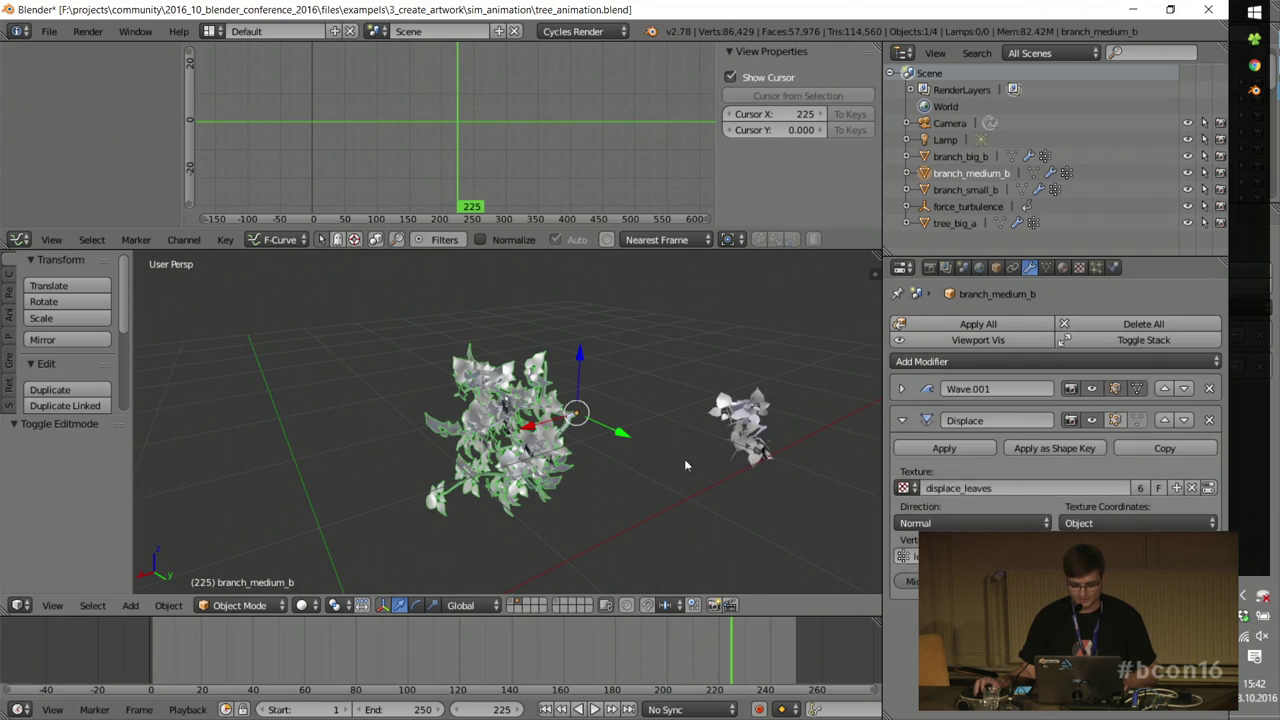
{"action": "right_click", "coordinate": [762, 424]}
{"action": "middle_click_drag", "start_coordinate": [634, 459], "coordinate": [599, 416], "text": "shift"}
{"action": "scroll", "coordinate": [599, 416], "scroll_direction": "down", "scroll_amount": 1}
{"action": "scroll", "coordinate": [598, 420], "scroll_direction": "down", "scroll_amount": 1}
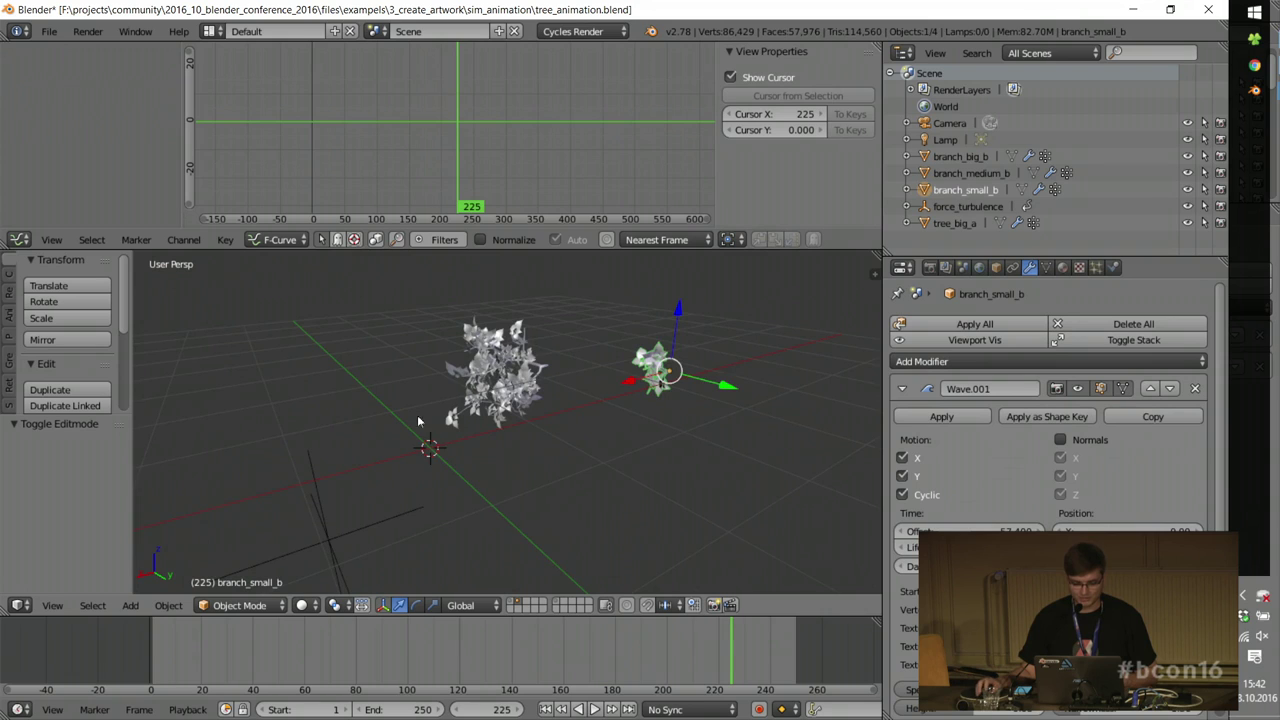
{"action": "scroll", "coordinate": [511, 497], "scroll_direction": "down", "scroll_amount": 1}
Step: Show the complete tree in a maximized 3D view and examine how the branches fill its crown
{"action": "key", "text": "KP_Divide"}
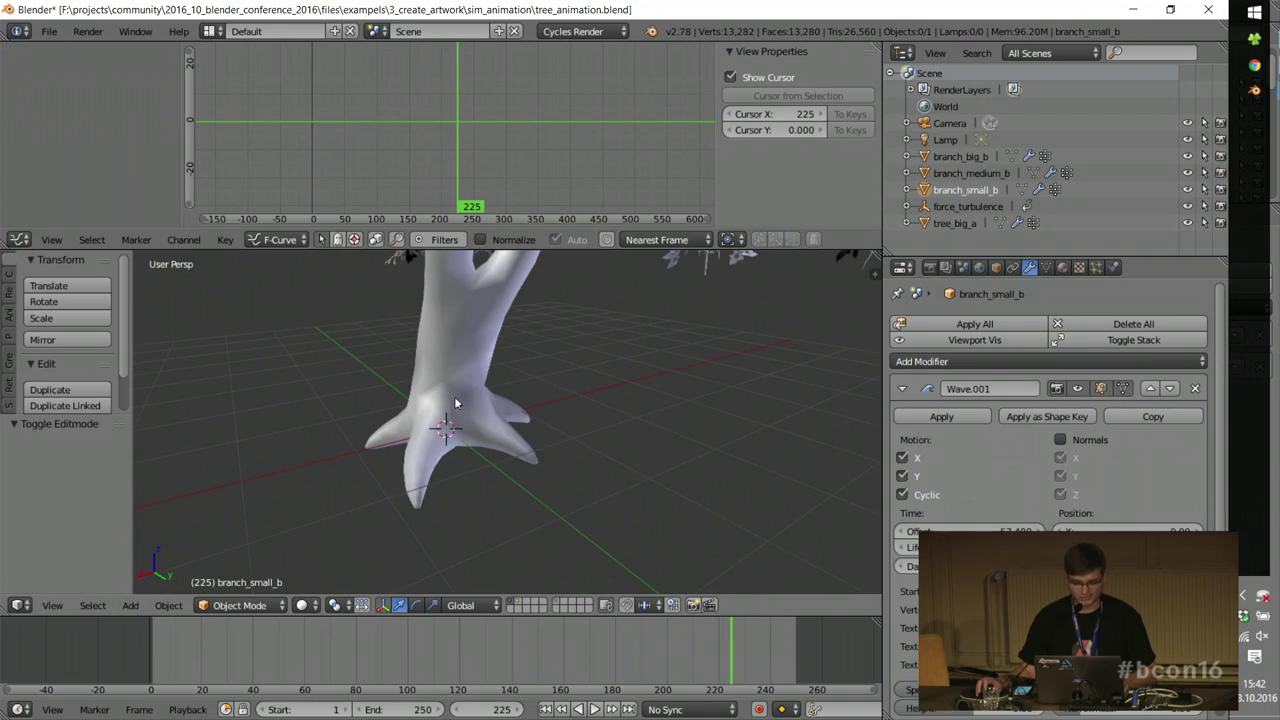
{"action": "key", "text": "shift+space"}
{"action": "middle_click_drag", "start_coordinate": [585, 450], "coordinate": [641, 440]}
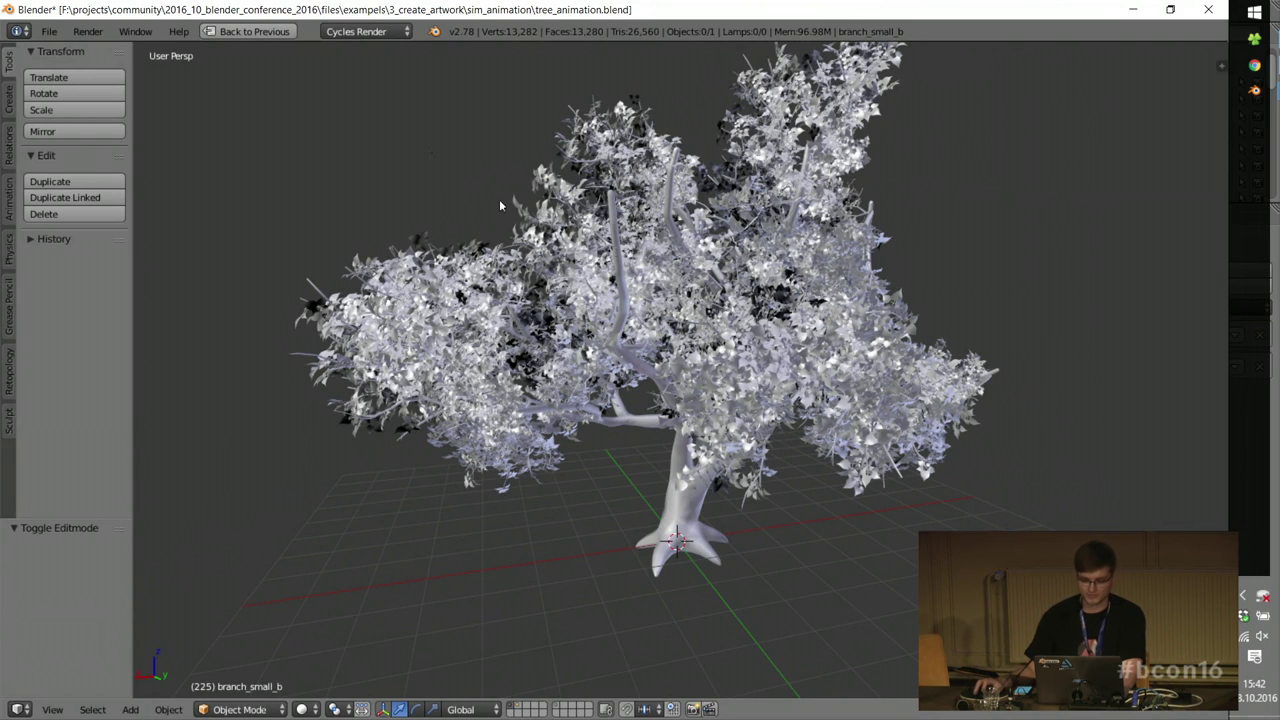
{"action": "middle_click_drag", "start_coordinate": [684, 484], "coordinate": [632, 467]}
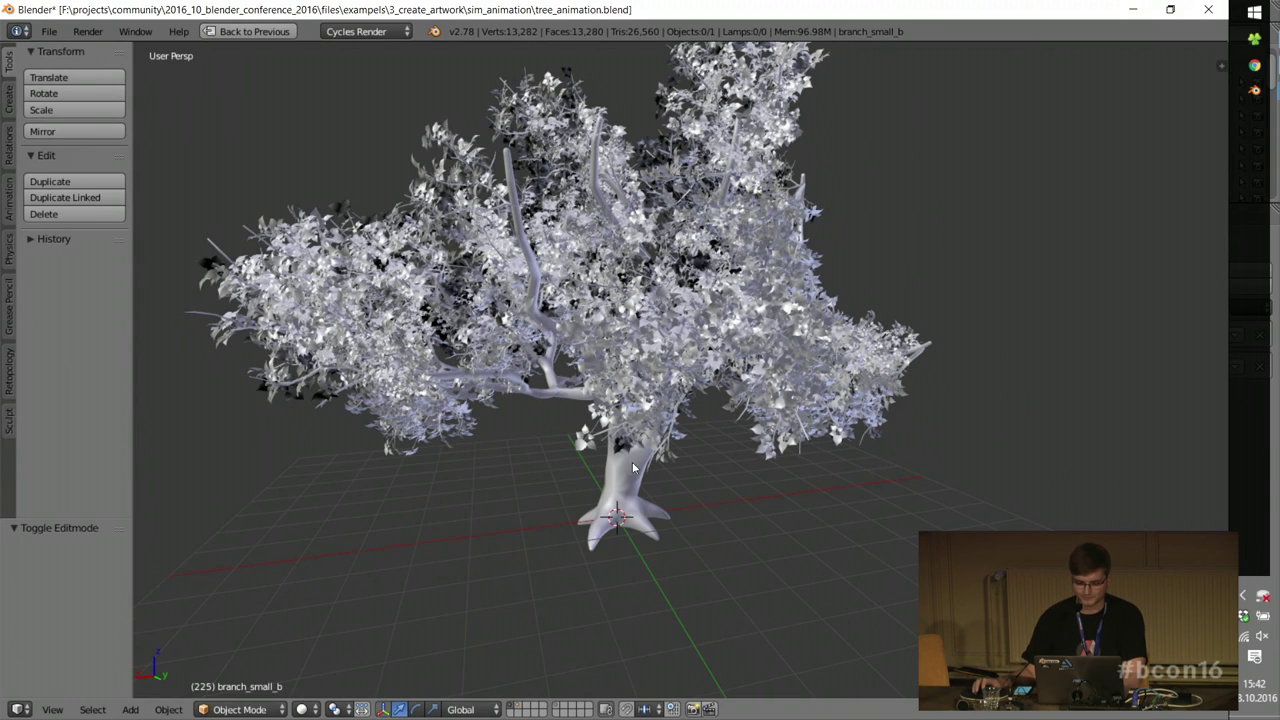
Step: Open plants.blend from the sim_animation folder
{"action": "left_click", "coordinate": [1255, 40]}
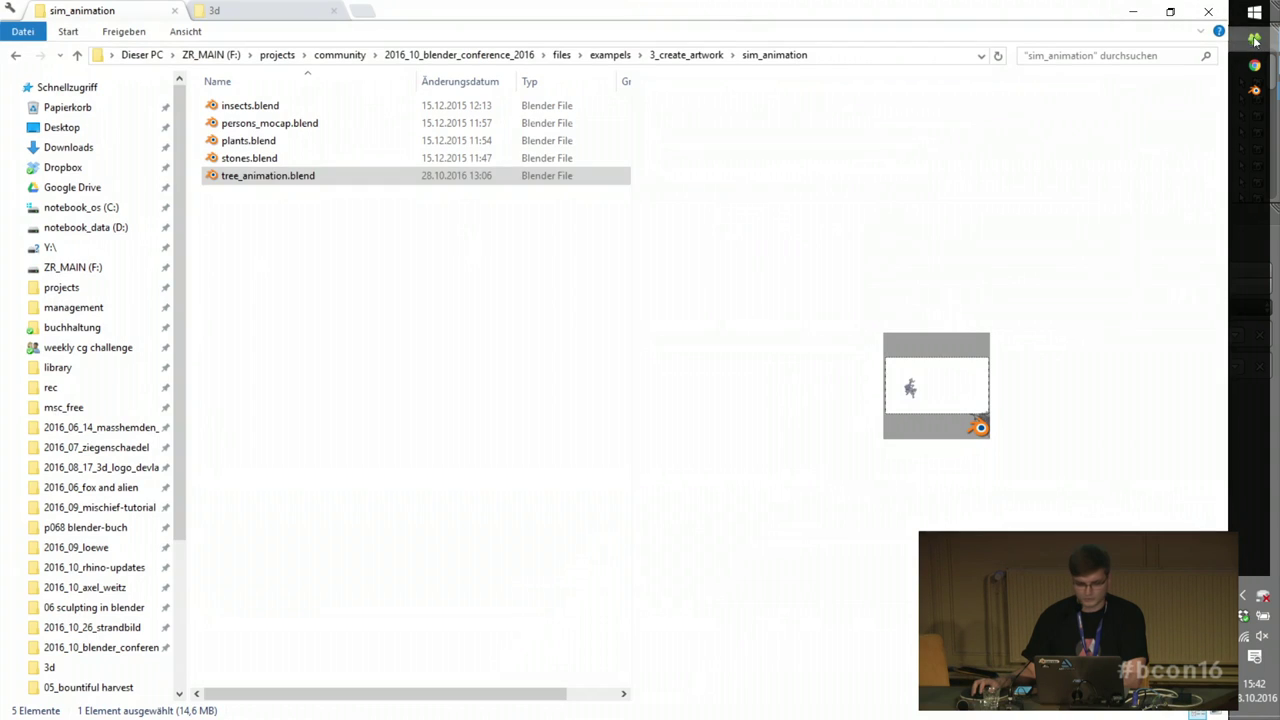
{"action": "left_click", "coordinate": [238, 143]}
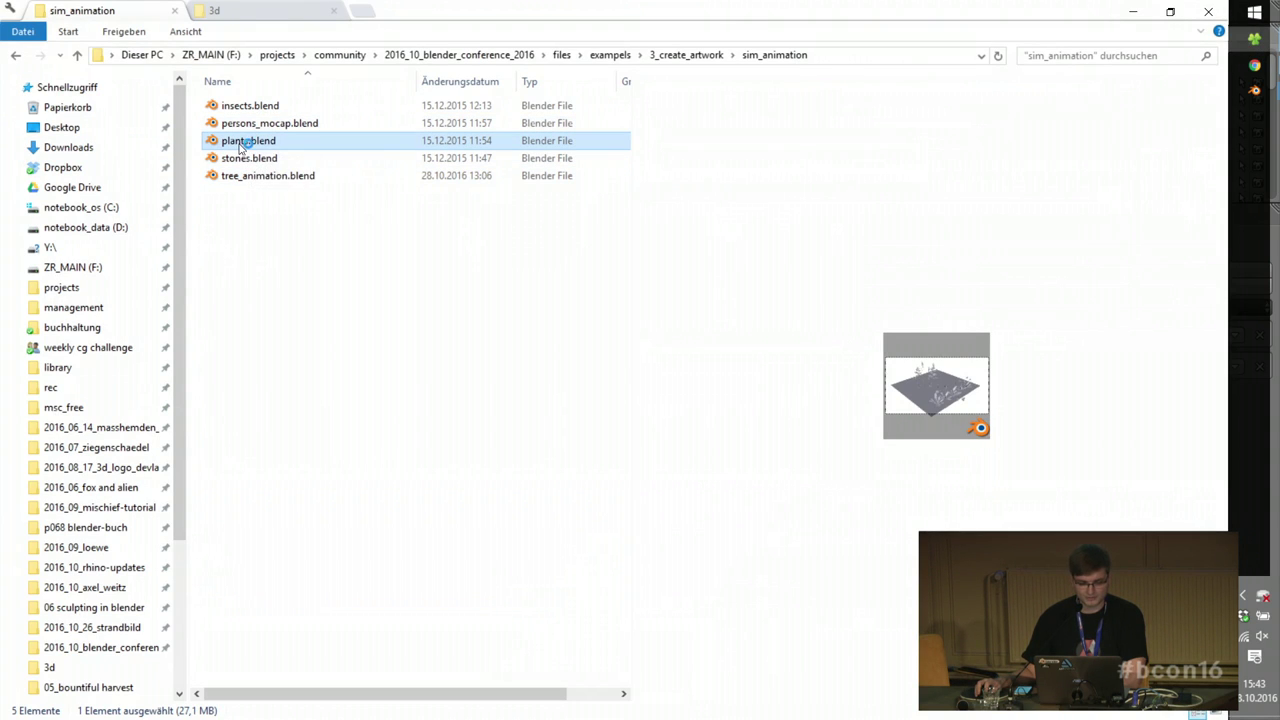
{"action": "double_click", "coordinate": [240, 142]}
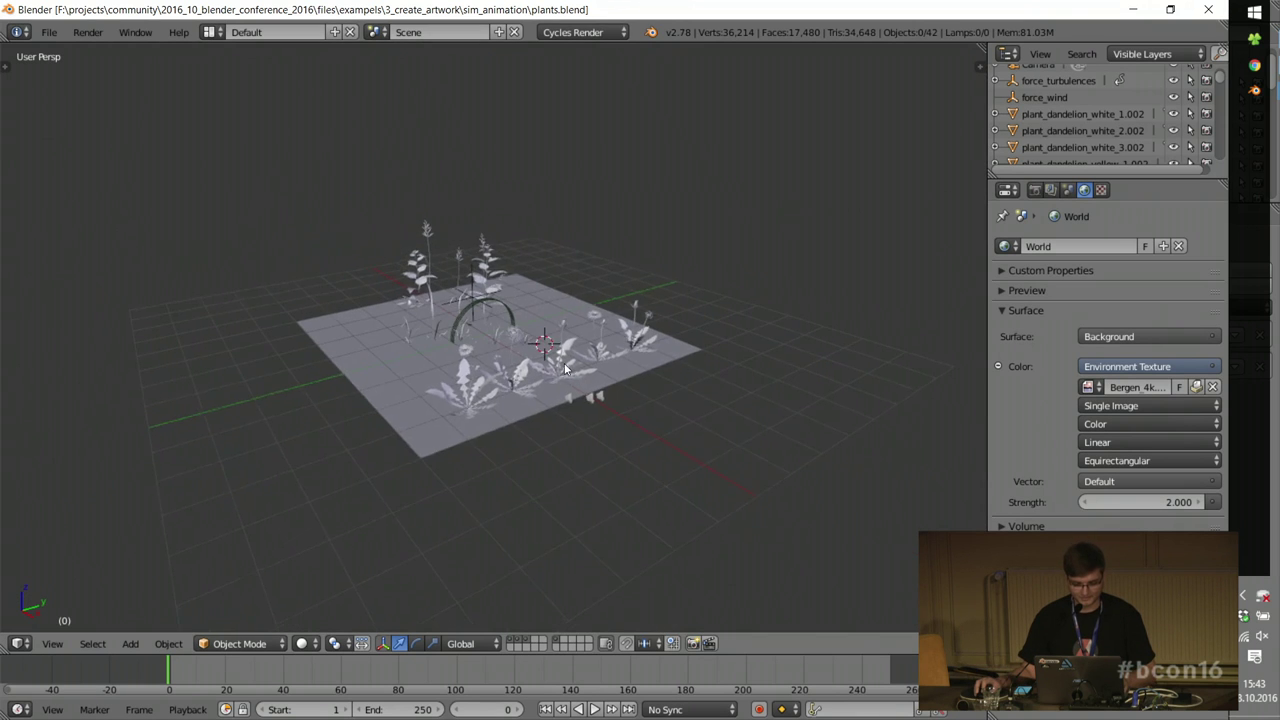
Step: Select the plants_emitter ground plane, show only its layer, and display its modifier list in a widened properties area
{"action": "scroll", "coordinate": [404, 368], "scroll_direction": "up", "scroll_amount": 3}
{"action": "right_click", "coordinate": [404, 368]}
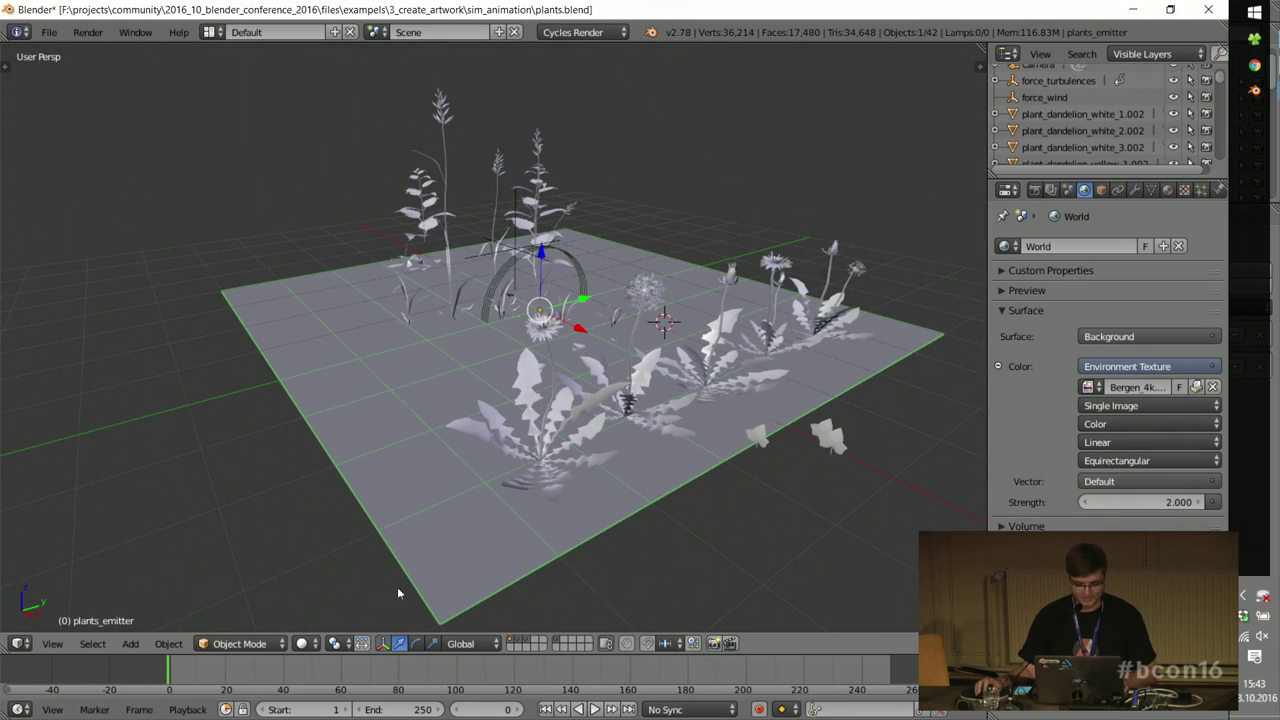
{"action": "left_click", "coordinate": [513, 645]}
{"action": "middle_click_drag", "start_coordinate": [382, 326], "coordinate": [503, 330]}
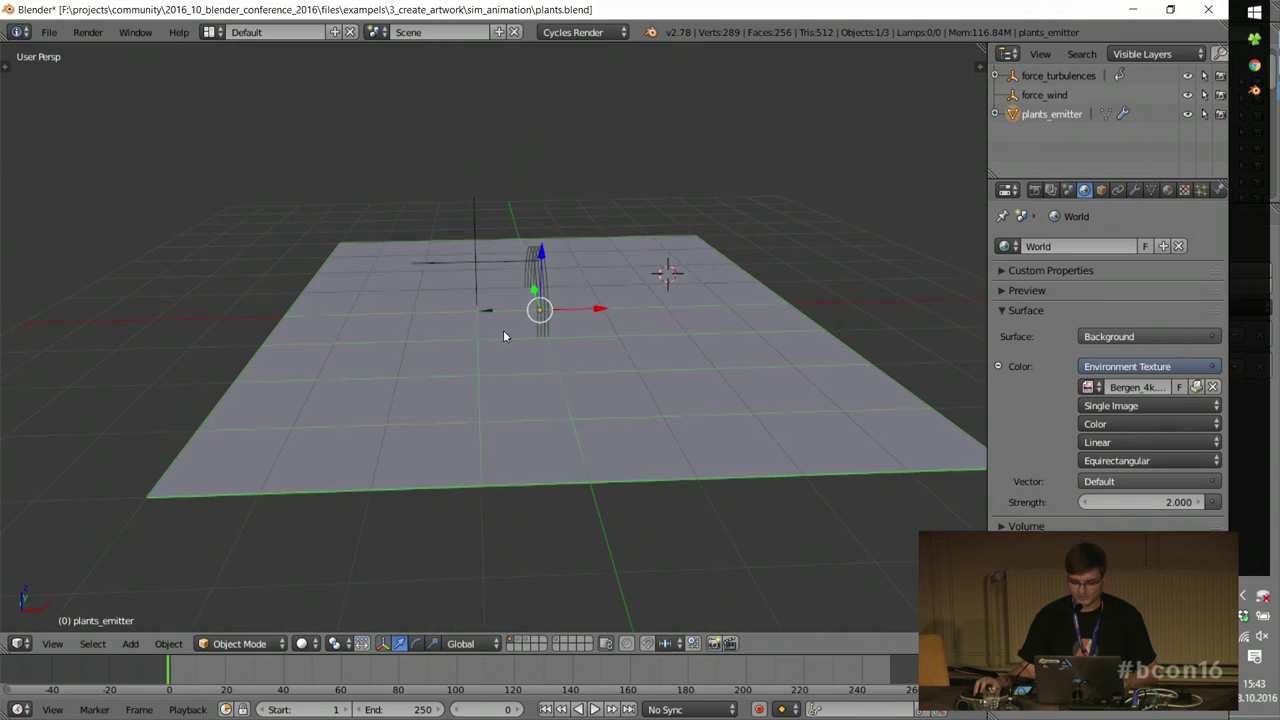
{"action": "left_click", "coordinate": [1136, 190]}
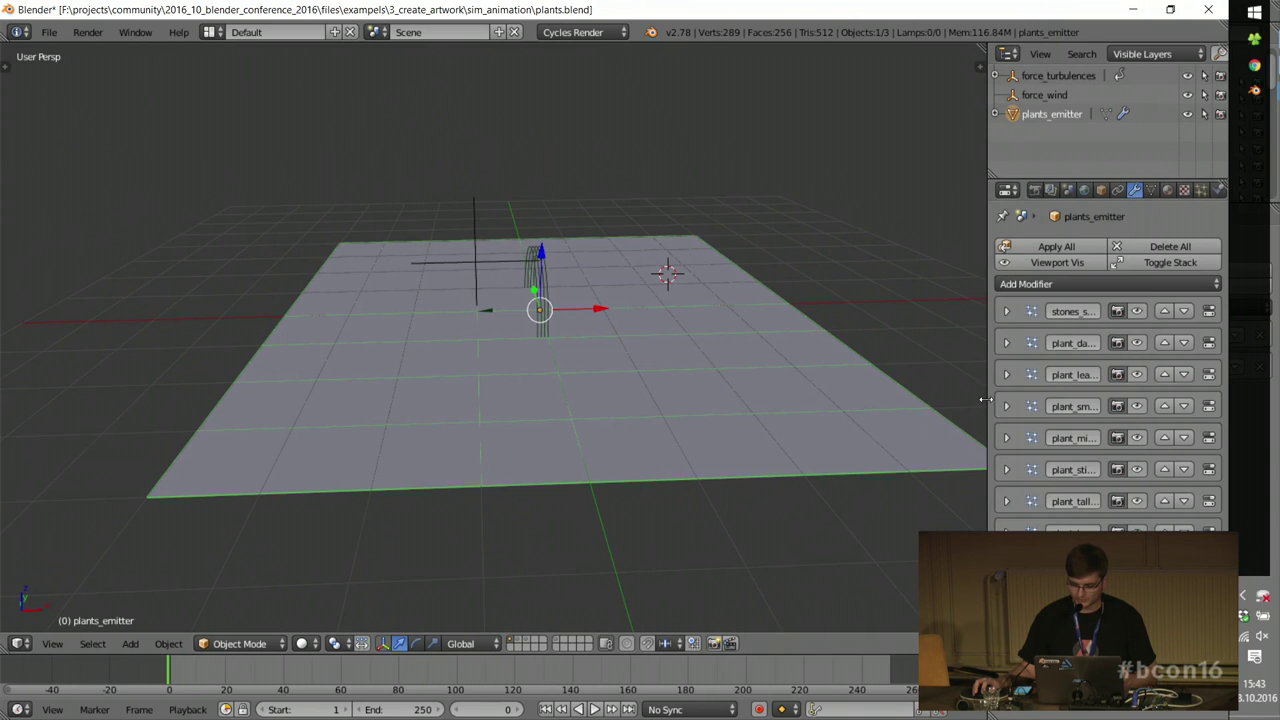
{"action": "left_click_drag", "start_coordinate": [985, 400], "coordinate": [907, 402]}
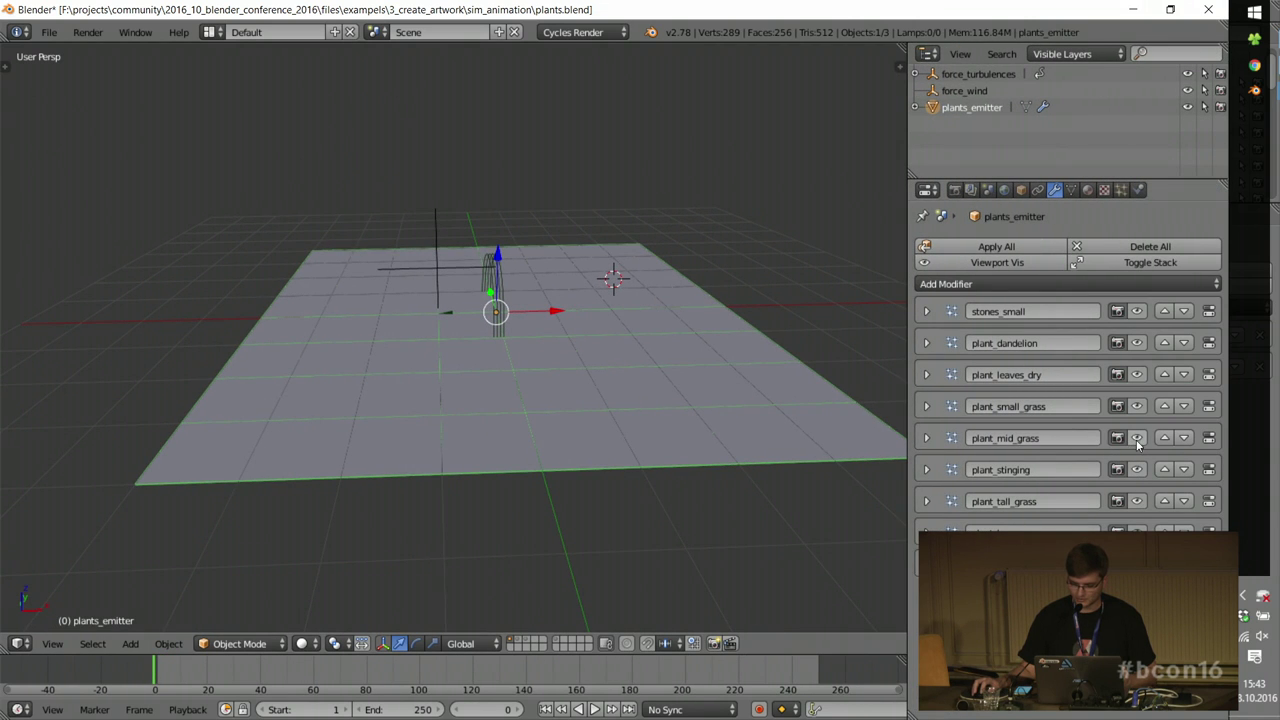
Step: Hide the plant_tall_grass particle system, show plant_stinging in the viewport, and play the animation to examine its movement
{"action": "key", "text": "alt+a"}
{"action": "scroll", "coordinate": [514, 318], "scroll_direction": "up", "scroll_amount": 3}
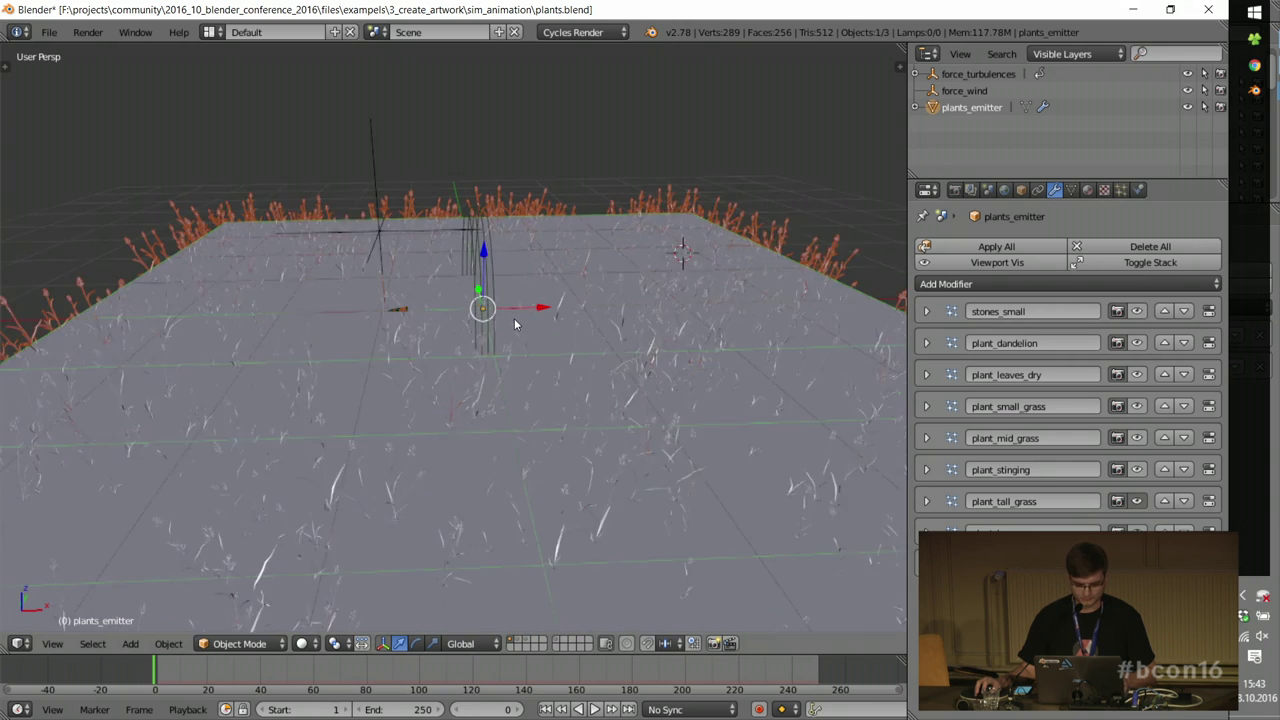
{"action": "left_click", "coordinate": [1137, 501]}
{"action": "left_click", "coordinate": [1137, 469]}
{"action": "key", "text": "alt+a"}
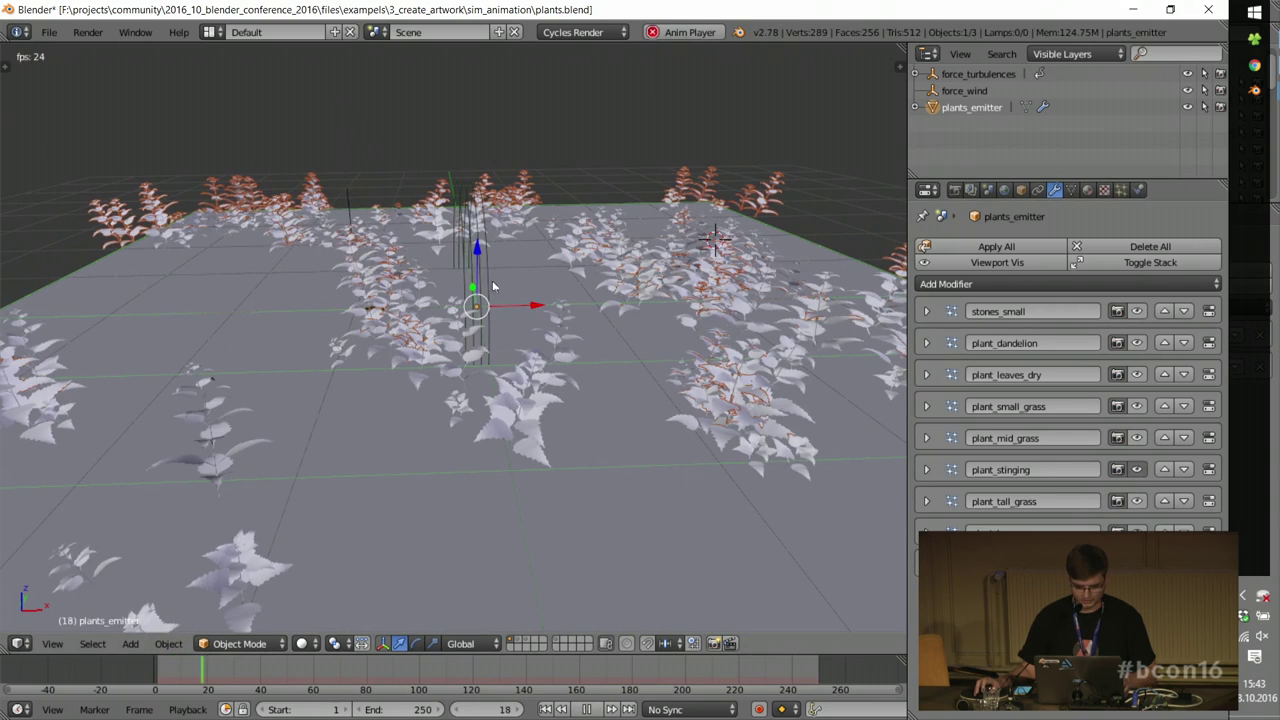
{"action": "scroll", "coordinate": [525, 292], "scroll_direction": "up", "scroll_amount": 2}
{"action": "middle_click_drag", "start_coordinate": [414, 424], "coordinate": [380, 335]}
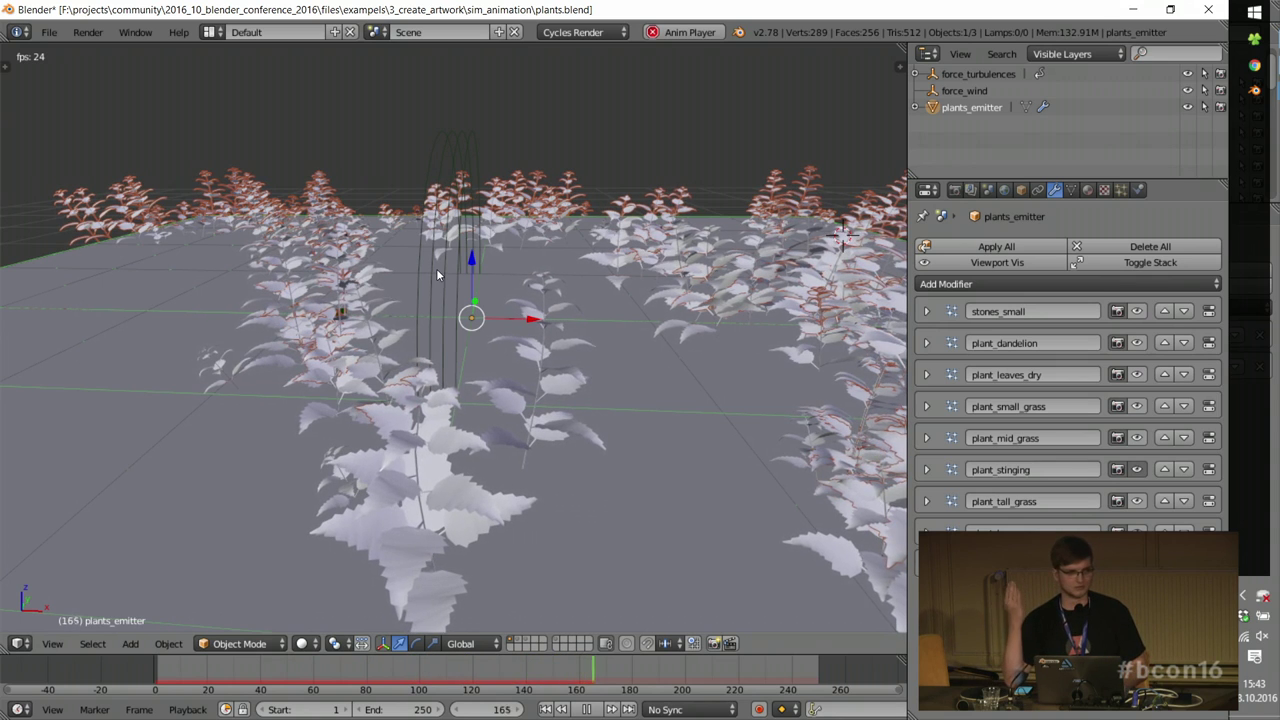
{"action": "key", "text": "alt+a"}
Step: Select the force_wind empty and rotate it freehand during playback to reverse the wind direction
{"action": "right_click", "coordinate": [482, 127]}
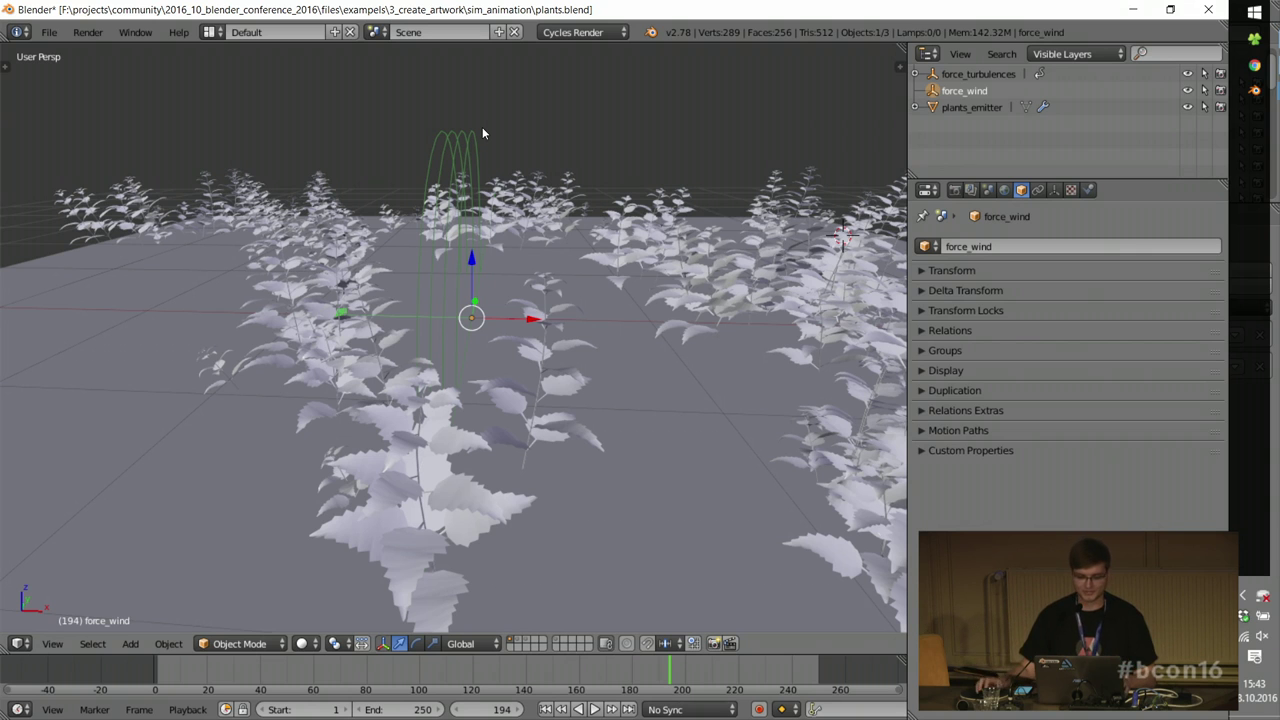
{"action": "key", "text": "alt+a"}
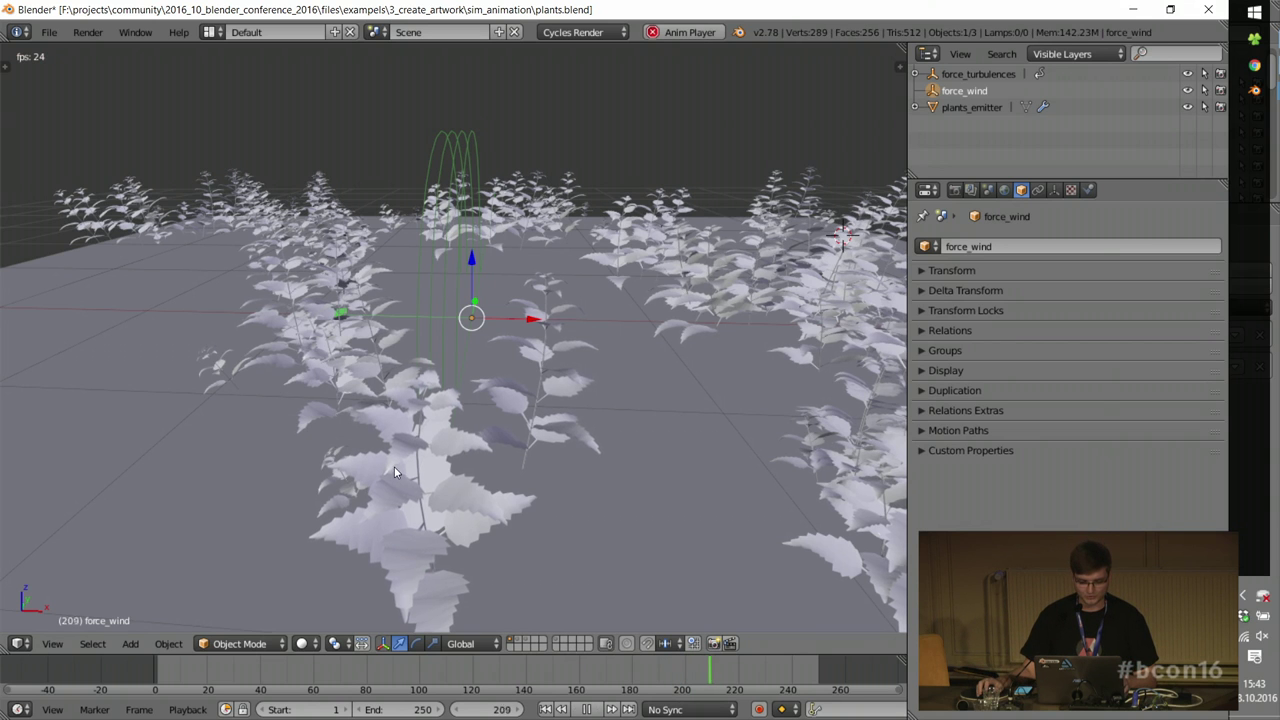
{"action": "key", "text": "r"}
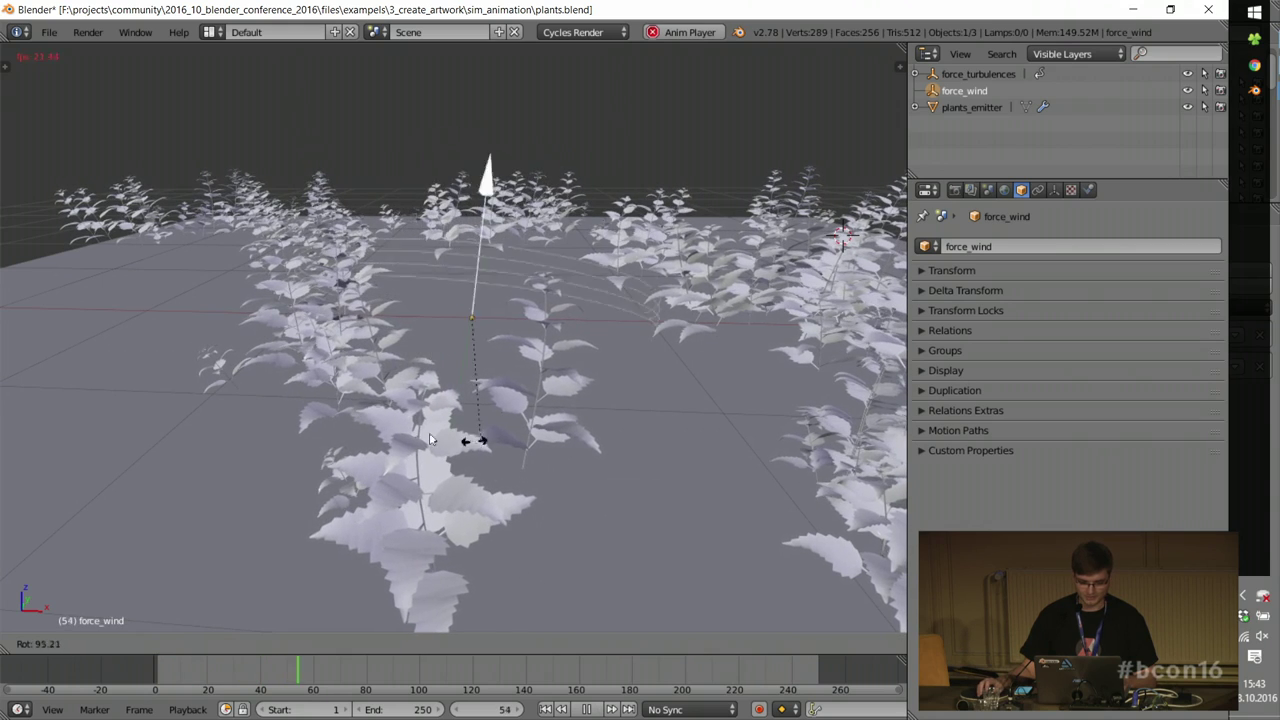
{"action": "left_click", "coordinate": [305, 340]}
Step: Set force_wind's strength to 11.8 and rotate the empty freehand to turn the wind back the other way
{"action": "left_click", "coordinate": [1054, 190]}
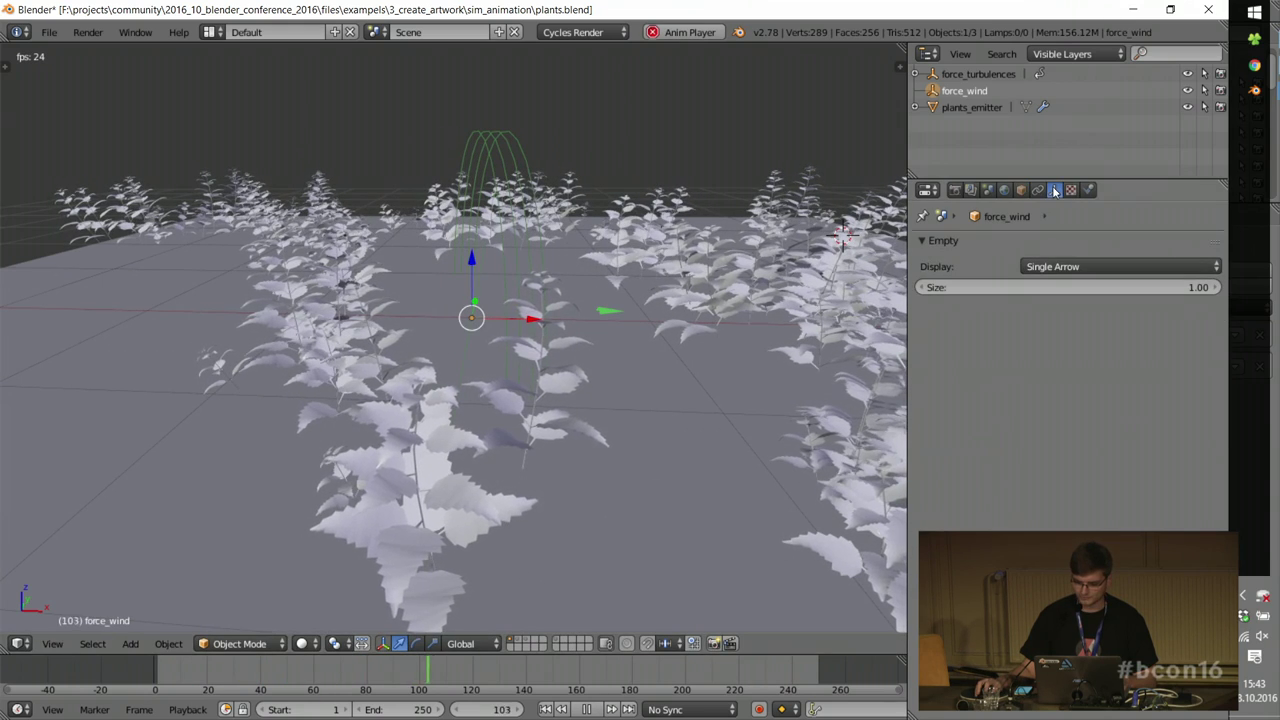
{"action": "left_click", "coordinate": [1087, 190]}
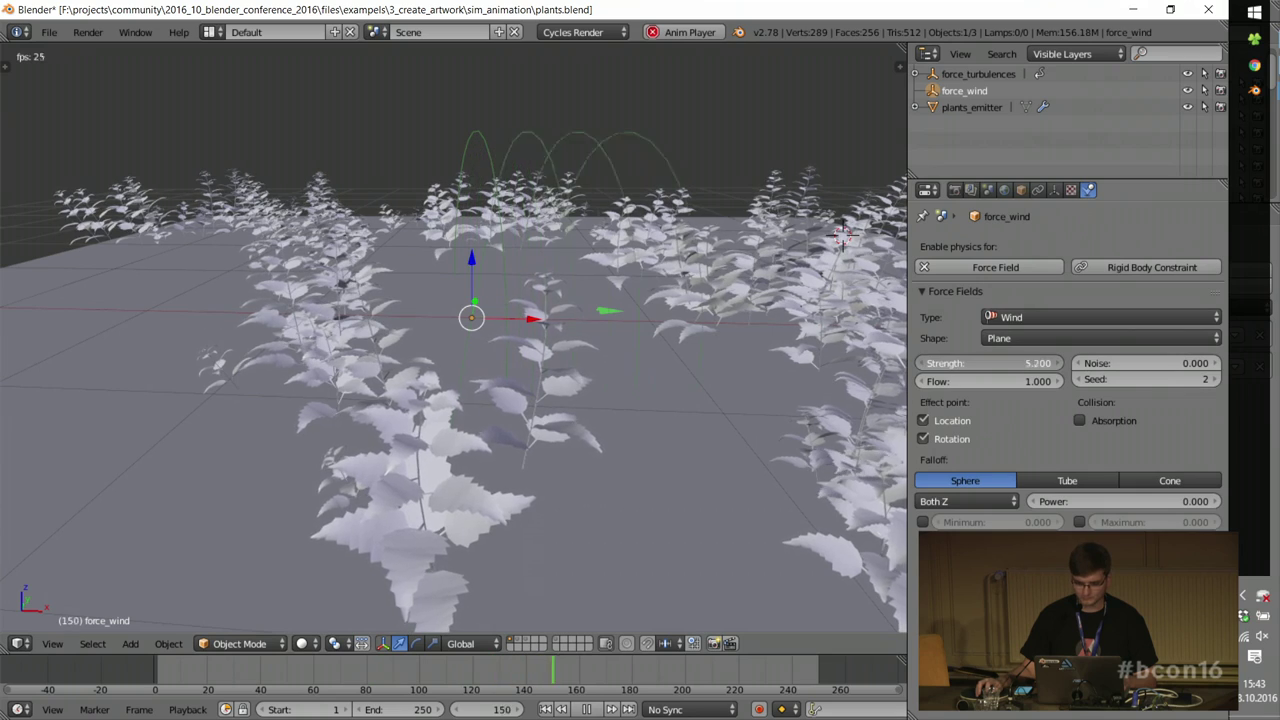
{"action": "left_click_drag", "start_coordinate": [990, 363], "coordinate": [1040, 363]}
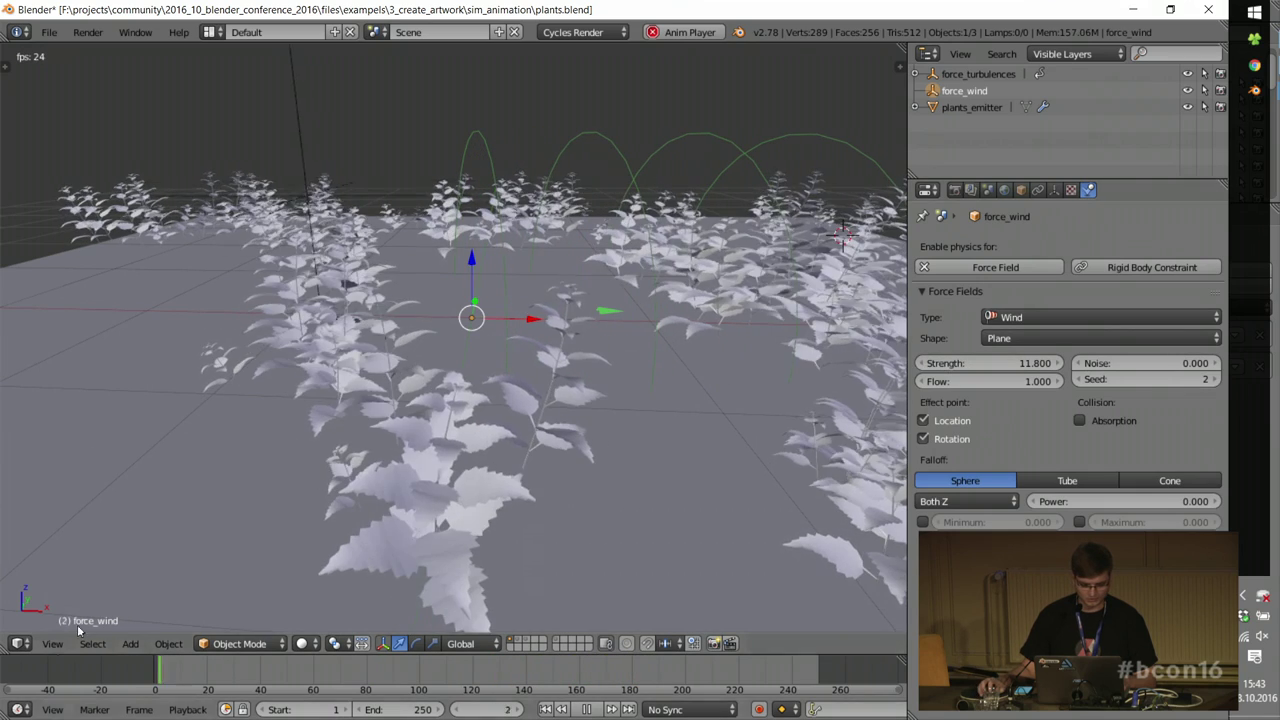
{"action": "key", "text": "r"}
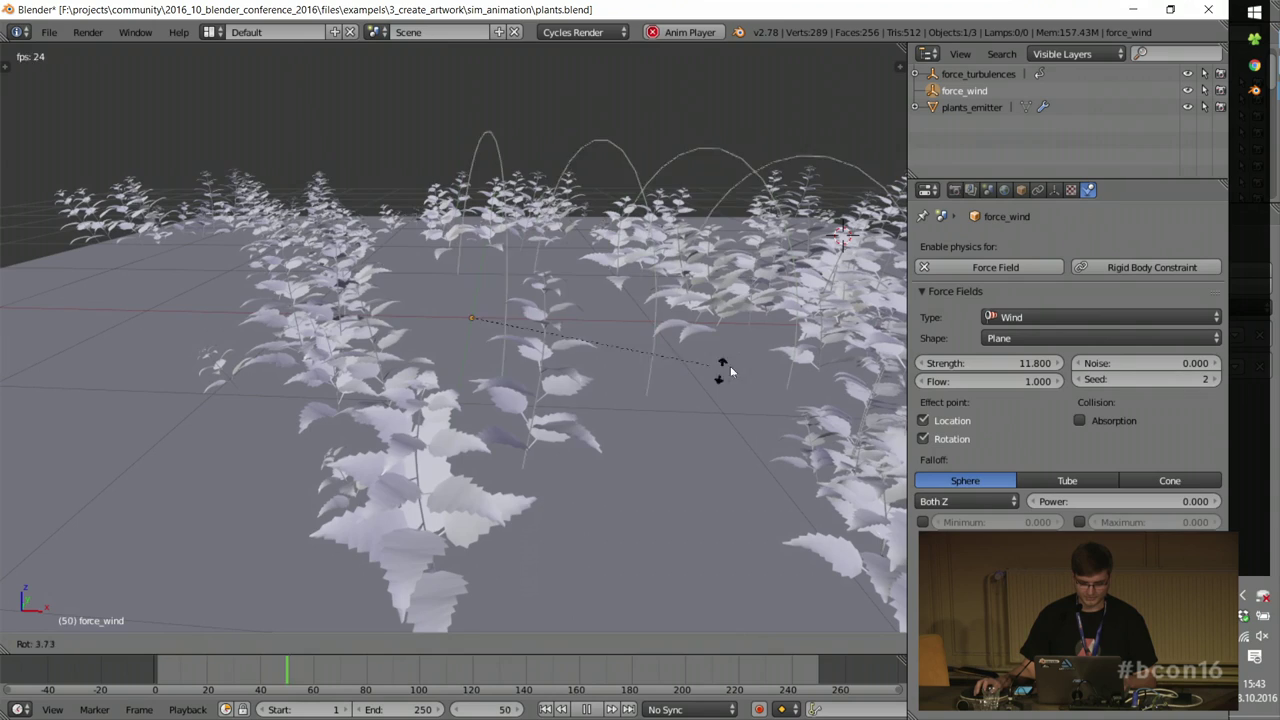
{"action": "left_click", "coordinate": [143, 251]}
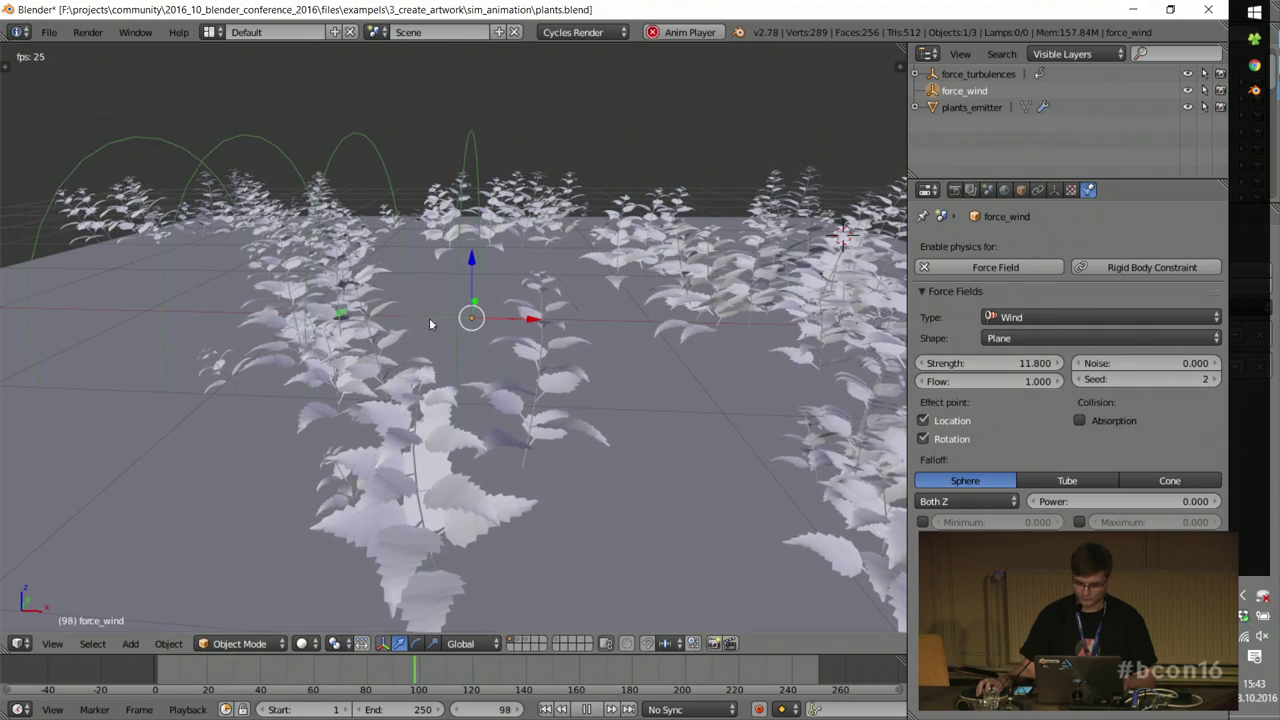
Step: Display plants_emitter's particle systems, collapse the Field Weights settings of plant_ivy, and stop the playback
{"action": "left_click", "coordinate": [971, 107]}
{"action": "left_click", "coordinate": [1121, 190]}
{"action": "scroll", "coordinate": [1133, 467], "scroll_direction": "down", "scroll_amount": 8}
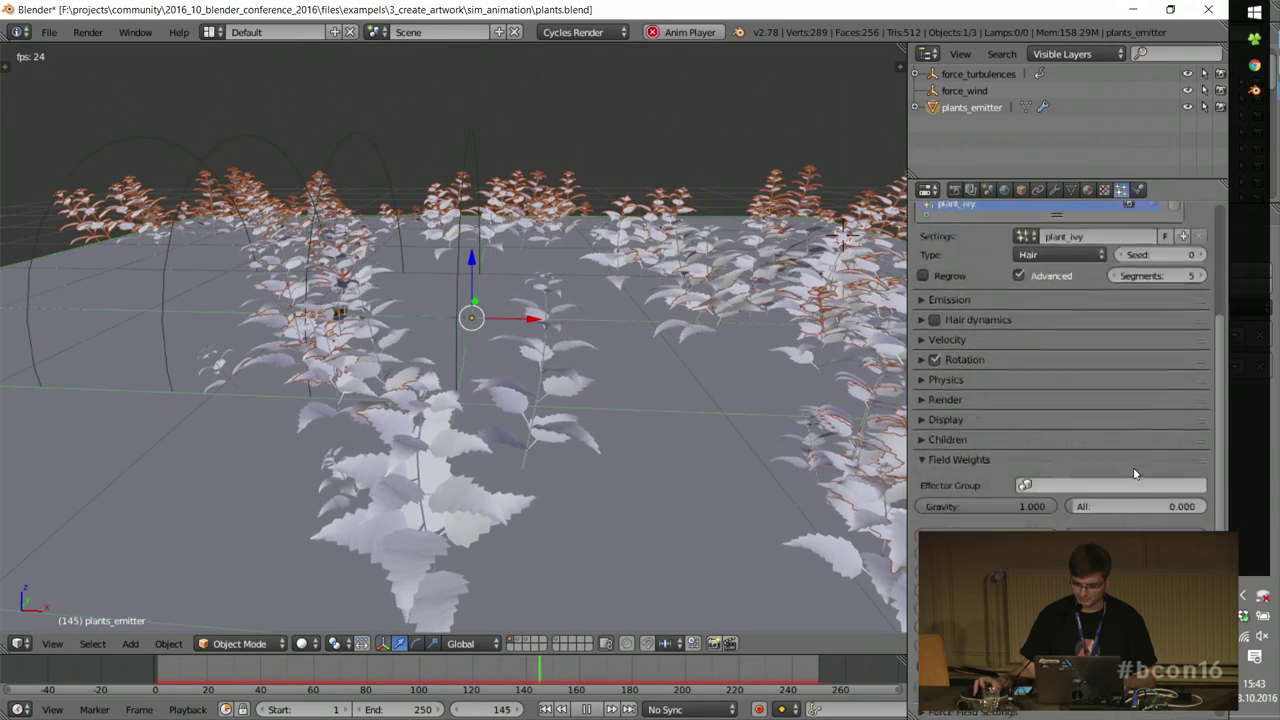
{"action": "left_click", "coordinate": [968, 357]}
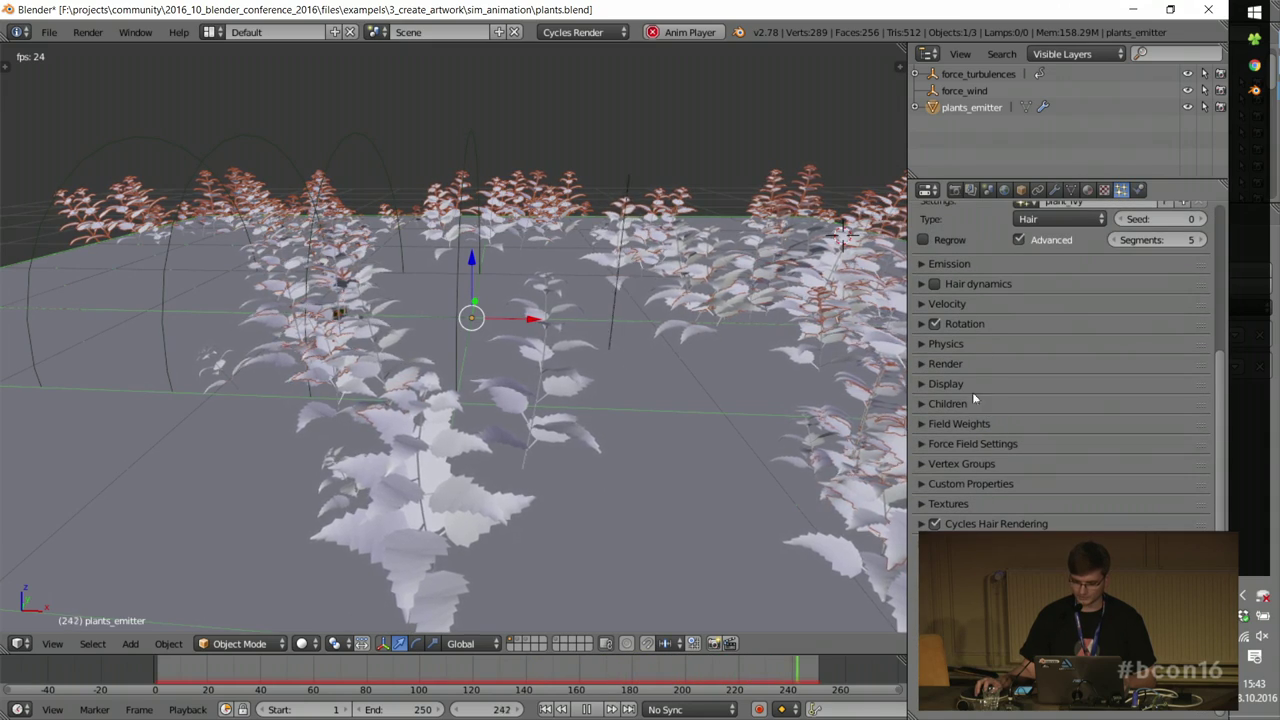
{"action": "scroll", "coordinate": [985, 330], "scroll_direction": "up", "scroll_amount": 4}
{"action": "scroll", "coordinate": [983, 331], "scroll_direction": "up", "scroll_amount": 1}
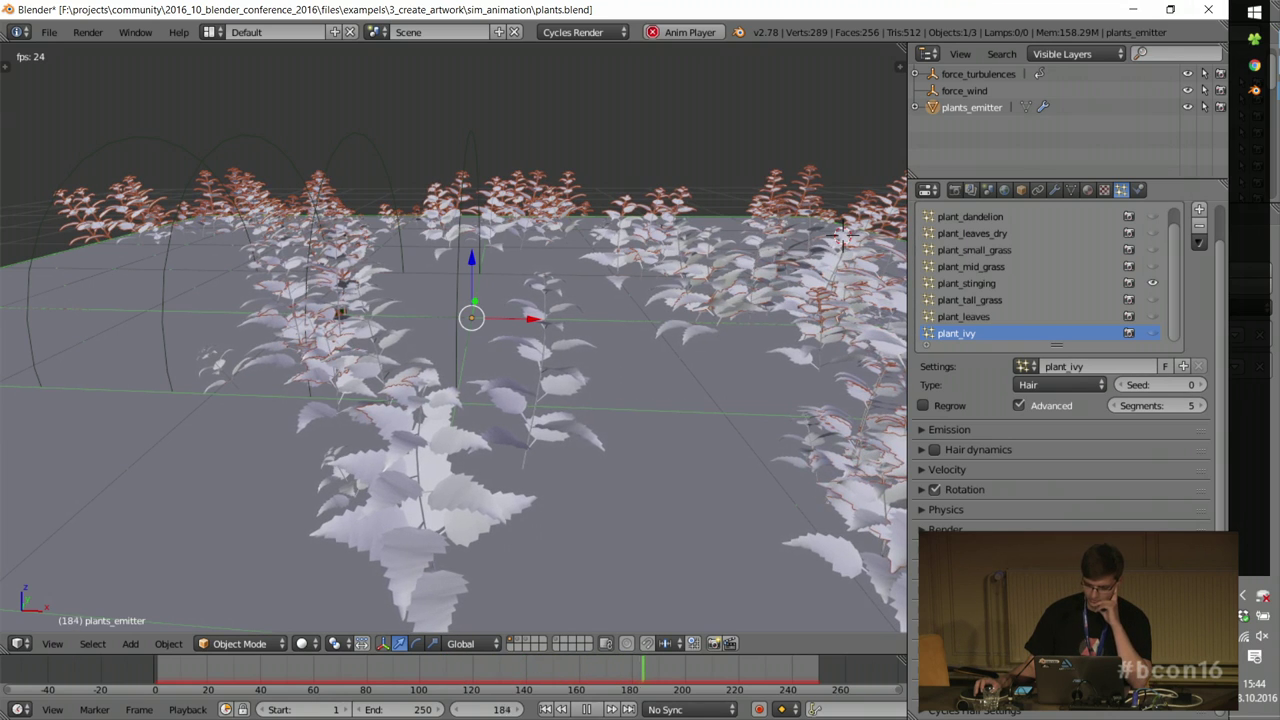
{"action": "key", "text": "alt+a"}
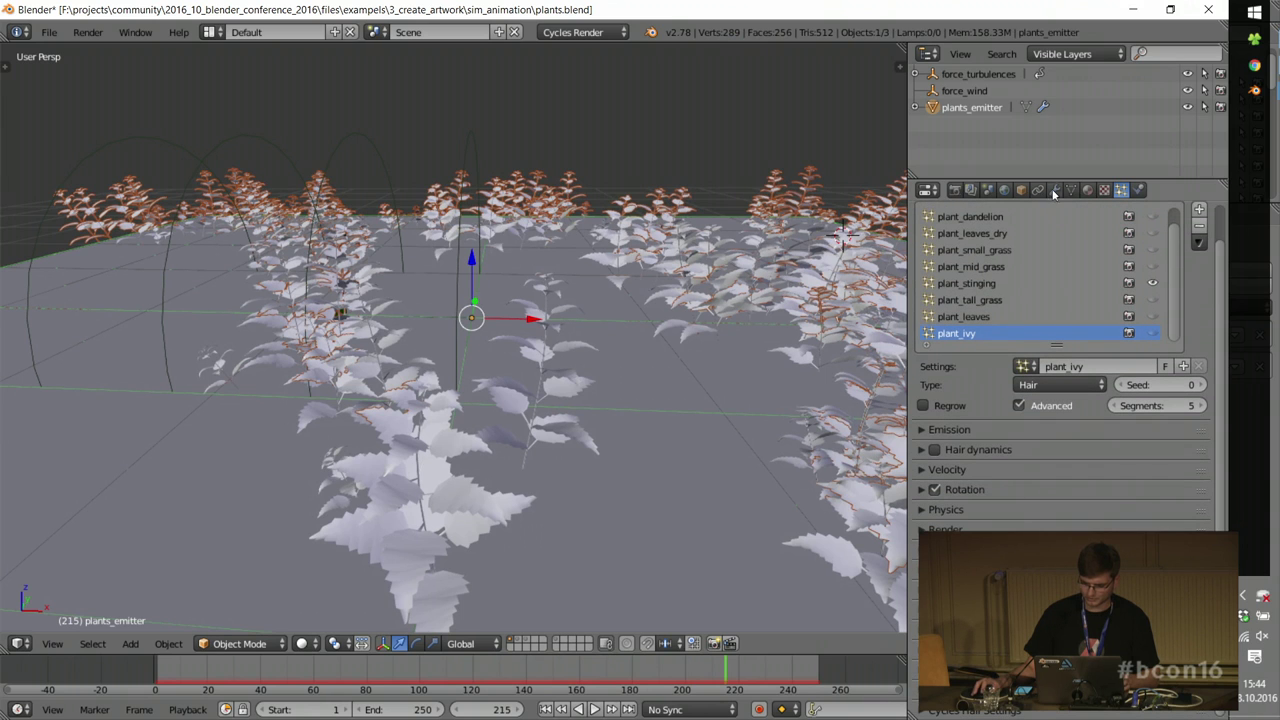
Step: Select the plant_stinging particle system, check its Hair dynamics settings, and expand its Cache settings
{"action": "left_click", "coordinate": [1000, 284]}
{"action": "scroll", "coordinate": [1024, 444], "scroll_direction": "down", "scroll_amount": 1}
{"action": "left_click", "coordinate": [977, 435]}
{"action": "left_click", "coordinate": [977, 435]}
{"action": "left_click", "coordinate": [978, 447]}
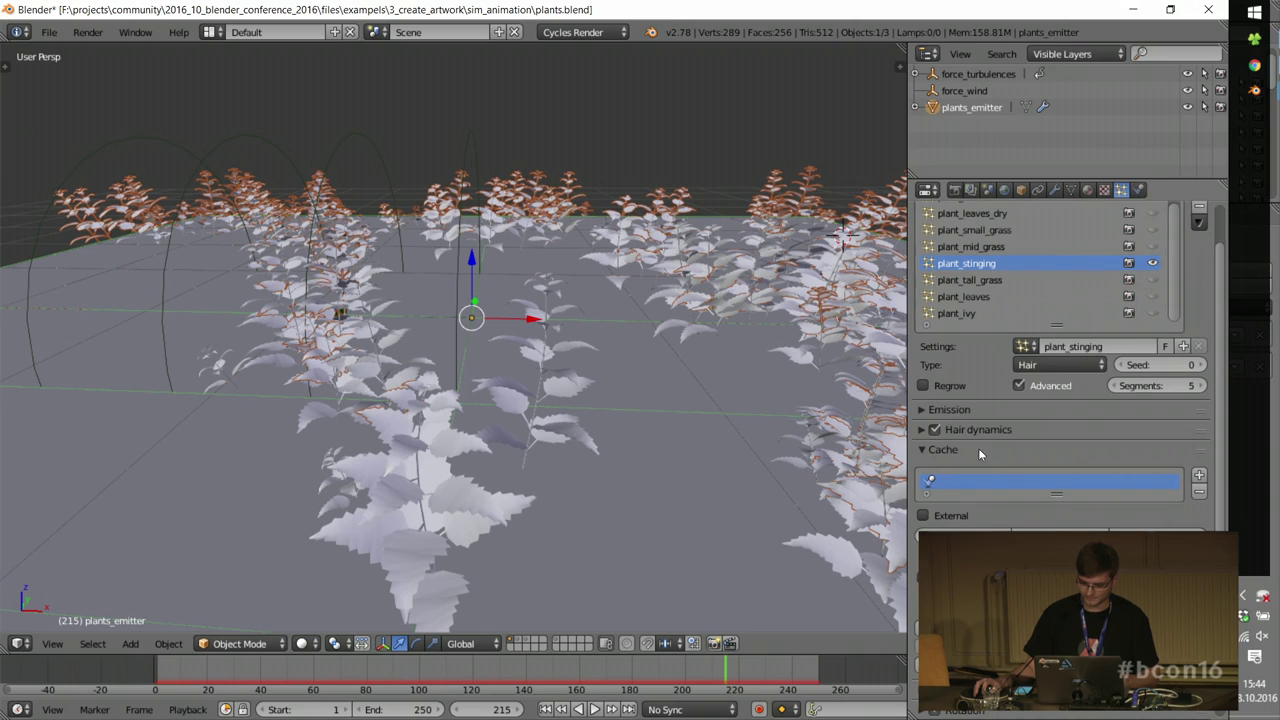
{"action": "scroll", "coordinate": [561, 477], "scroll_direction": "down", "scroll_amount": 3}
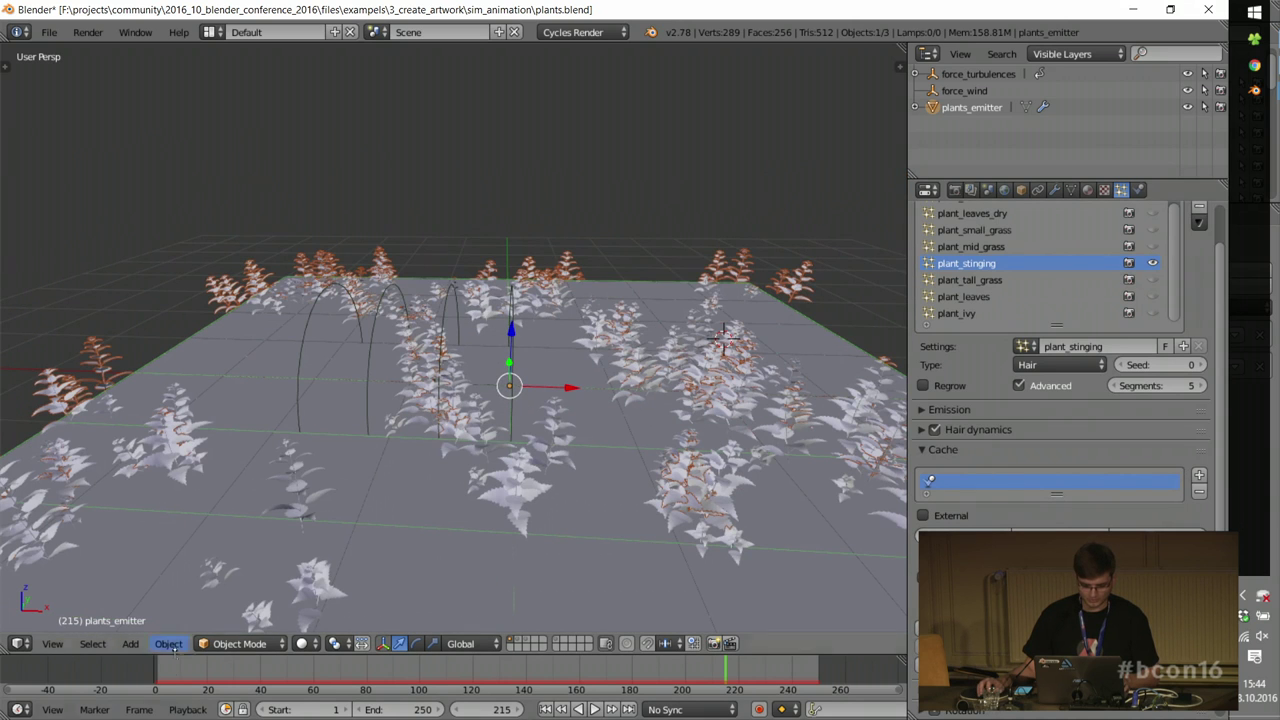
Step: Play the animation briefly to examine the wind's effect on the stinging plants, and stop it
{"action": "key", "text": "alt+a"}
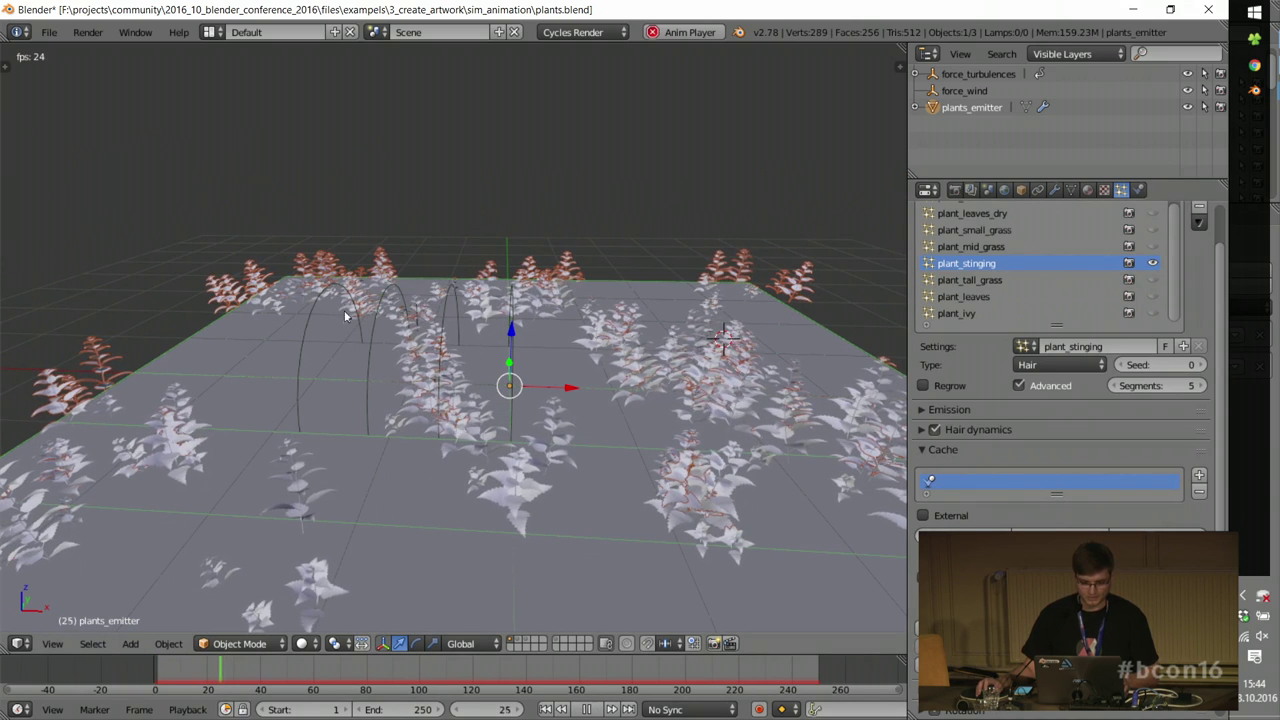
{"action": "key", "text": "alt+a"}
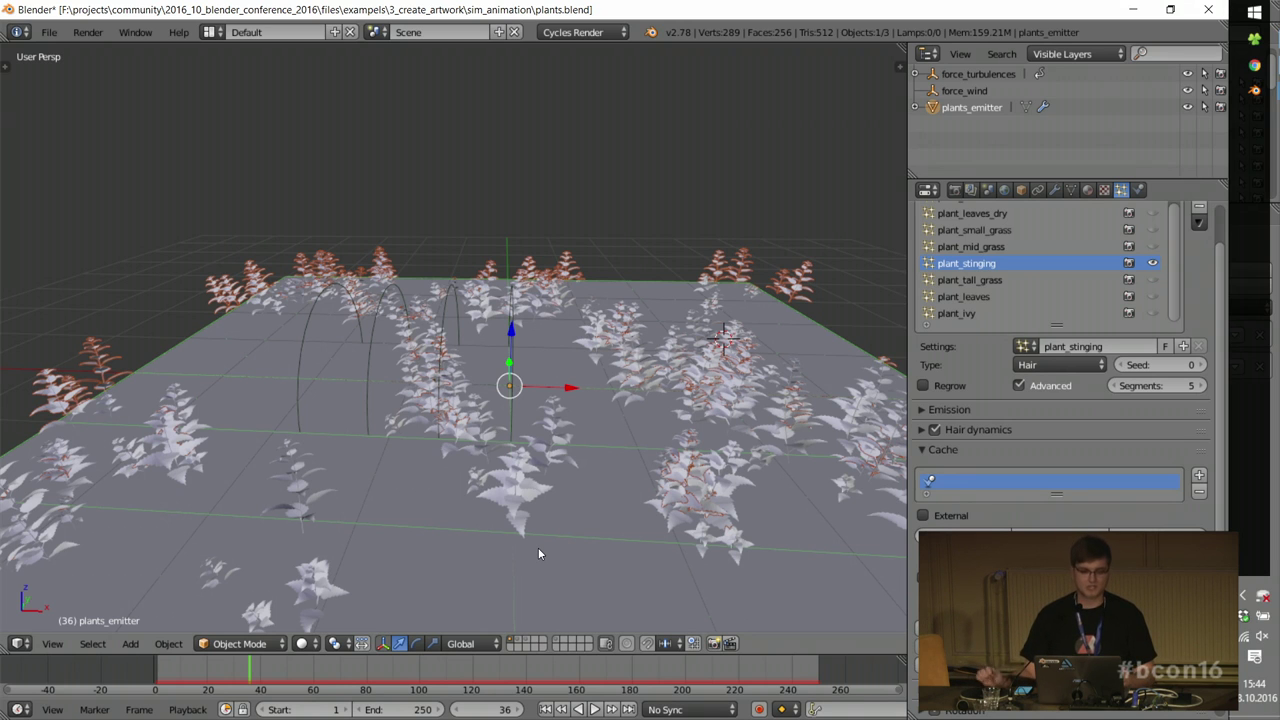
{"action": "middle_click_drag", "start_coordinate": [538, 553], "coordinate": [586, 586]}
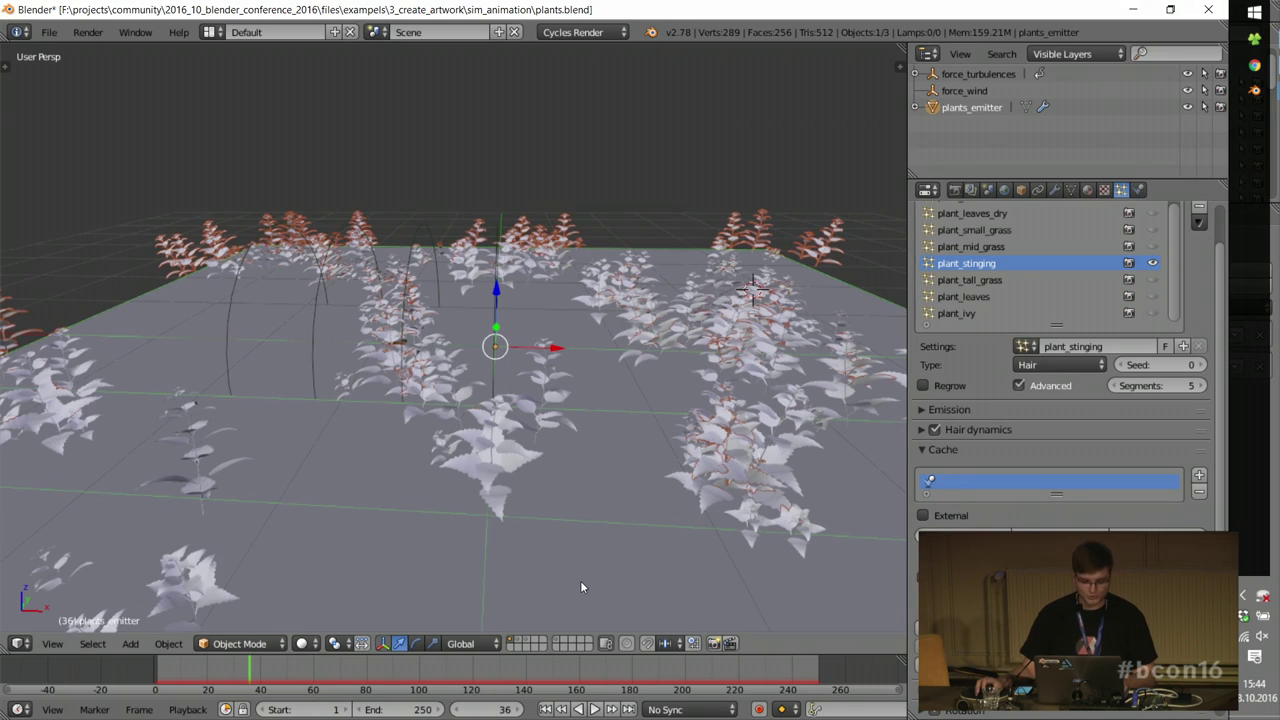
Step: Hide the plant_stinging particle system, display plant_tall_grass instead, and play the animation with a close view of the grass
{"action": "left_click", "coordinate": [1154, 264]}
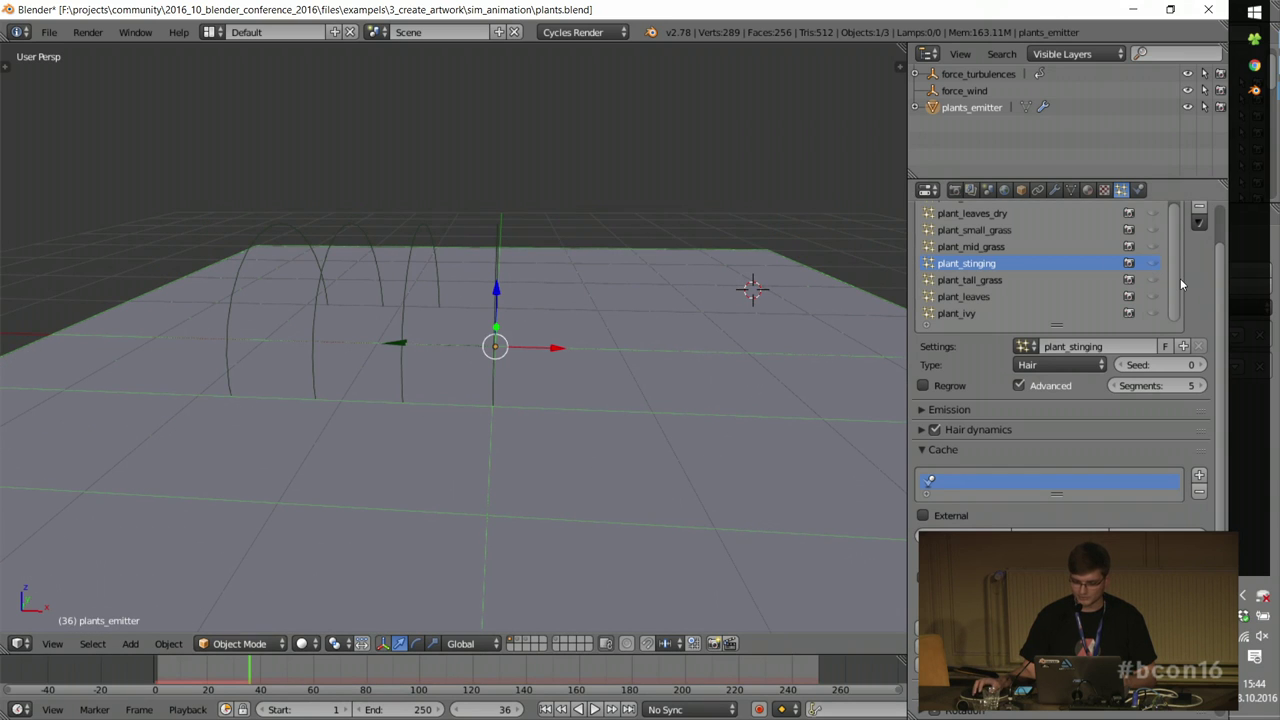
{"action": "scroll", "coordinate": [1150, 314], "scroll_direction": "up", "scroll_amount": 1}
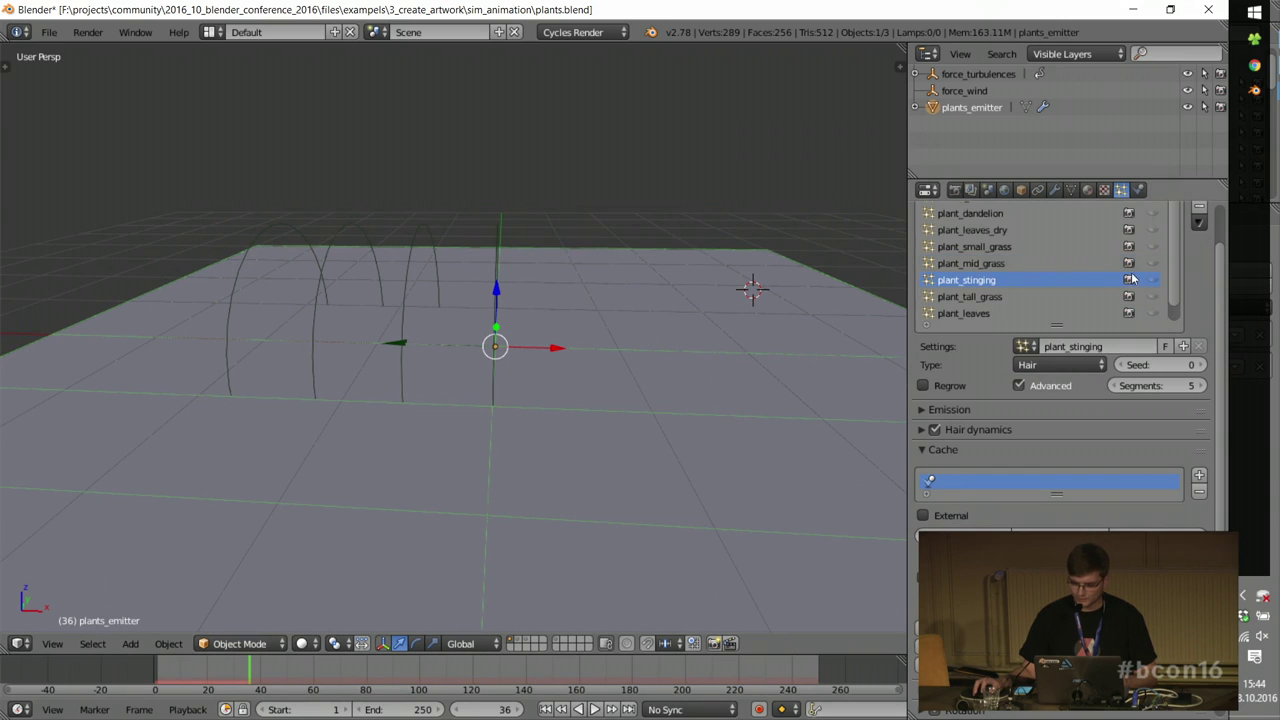
{"action": "left_click", "coordinate": [1154, 280]}
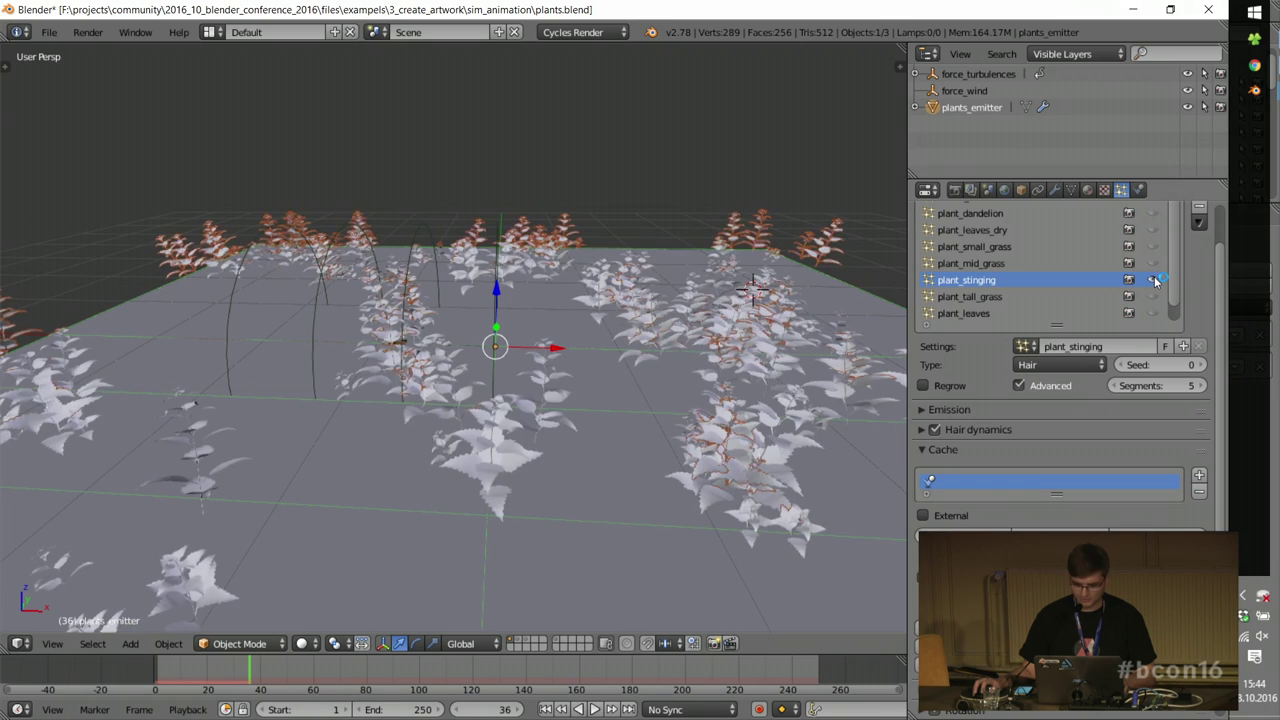
{"action": "left_click", "coordinate": [1154, 280]}
{"action": "left_click", "coordinate": [1154, 297]}
{"action": "key", "text": "alt+a"}
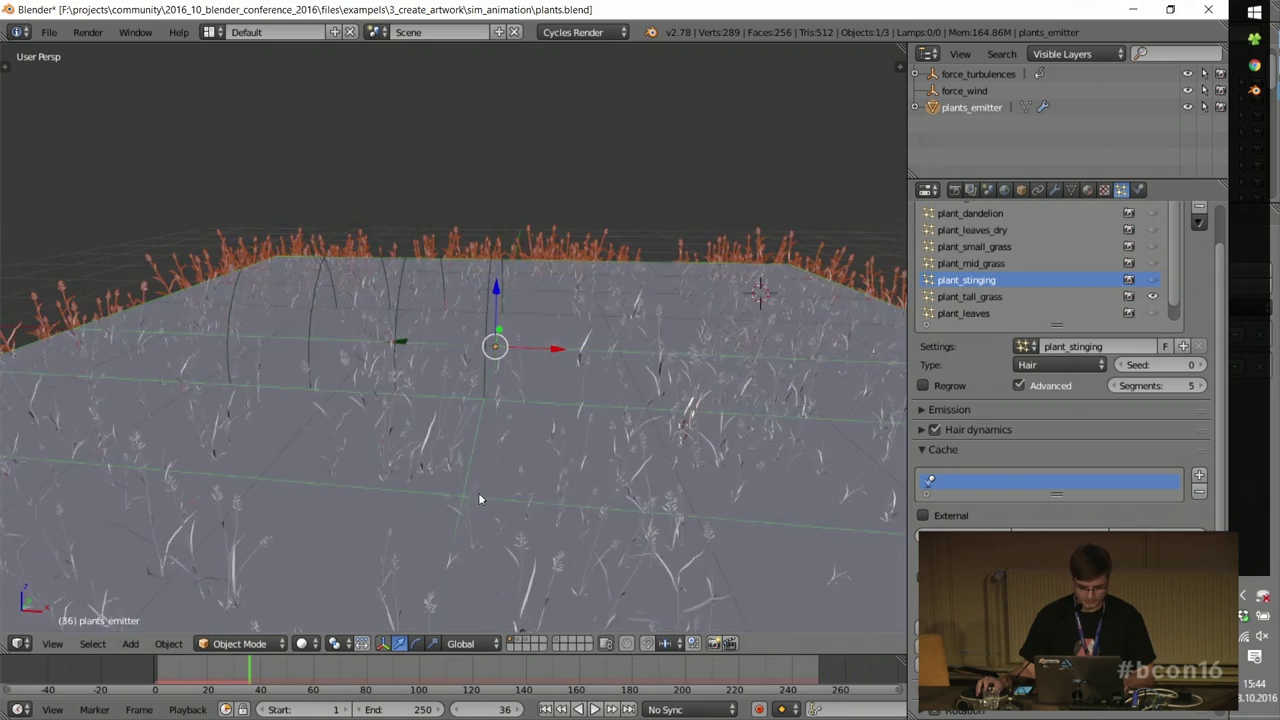
{"action": "scroll", "coordinate": [479, 467], "scroll_direction": "up", "scroll_amount": 6}
{"action": "left_click", "coordinate": [109, 674]}
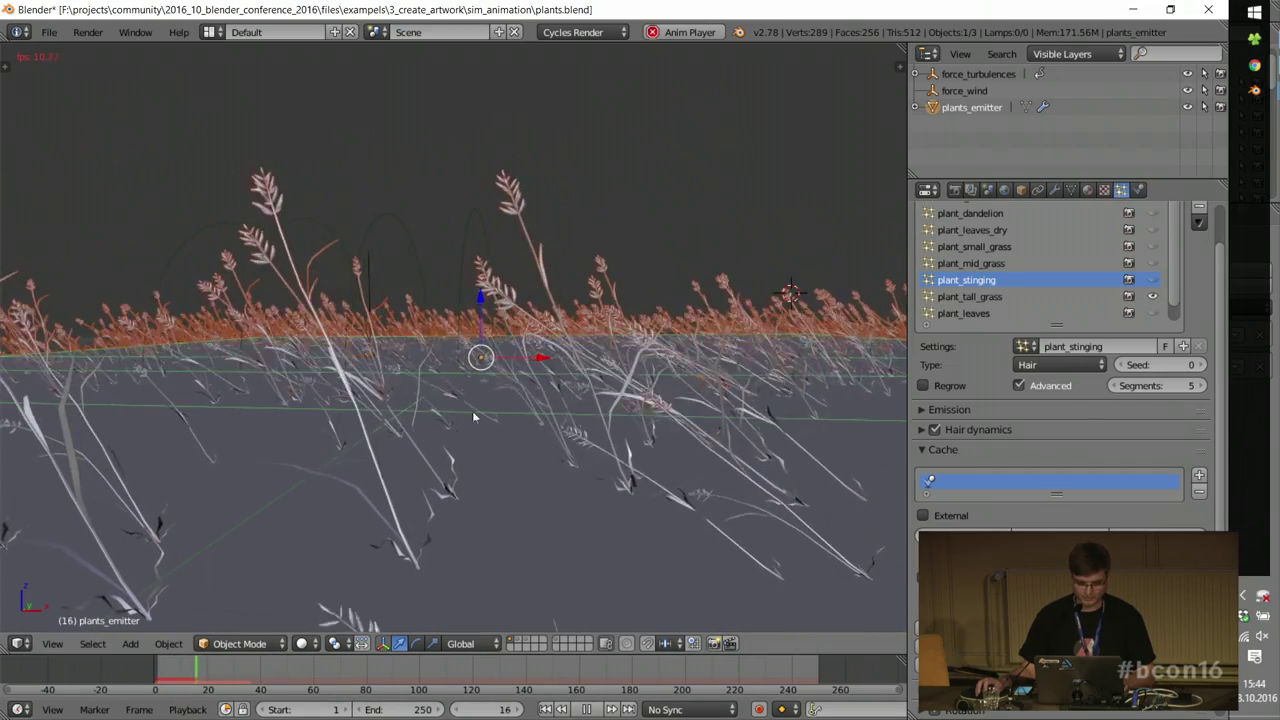
Step: Rotate force_wind during playback to redirect the wind on the tall grass, reselect plants_emitter, and stop the playback
{"action": "right_click", "coordinate": [394, 214]}
{"action": "key", "text": "r"}
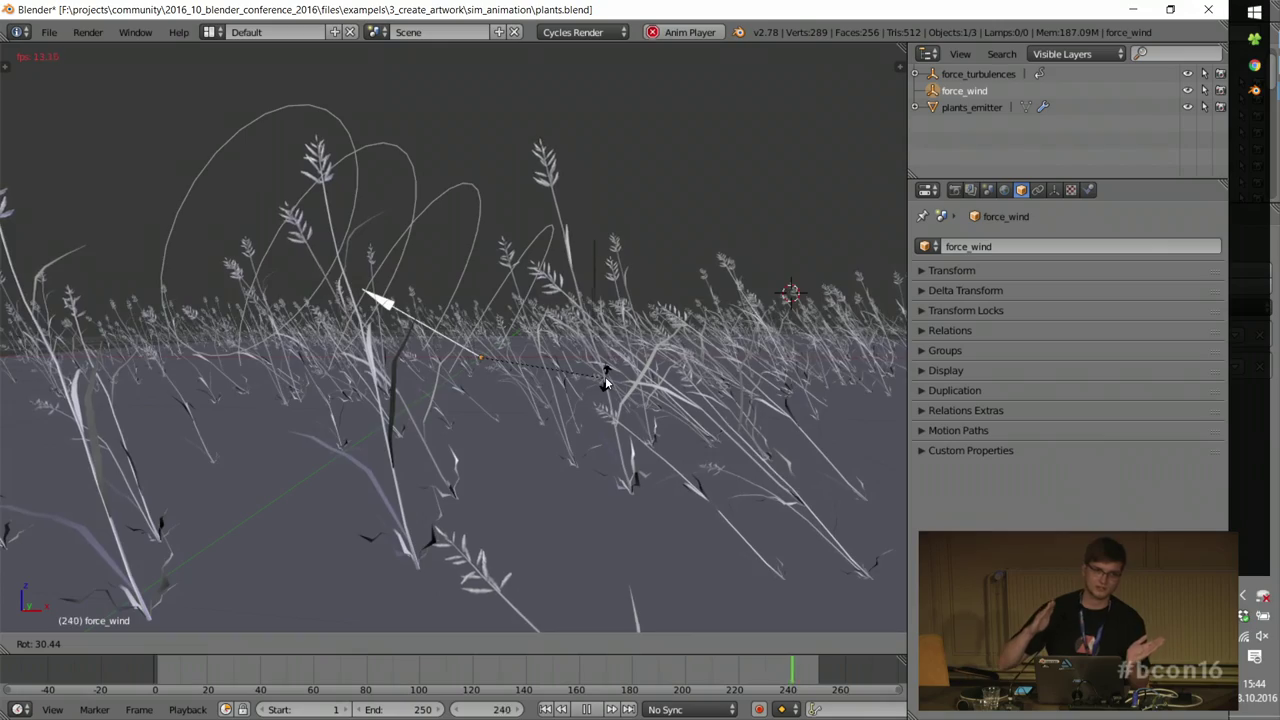
{"action": "left_click", "coordinate": [594, 443]}
{"action": "right_click", "coordinate": [659, 439]}
{"action": "key", "text": "alt+a"}
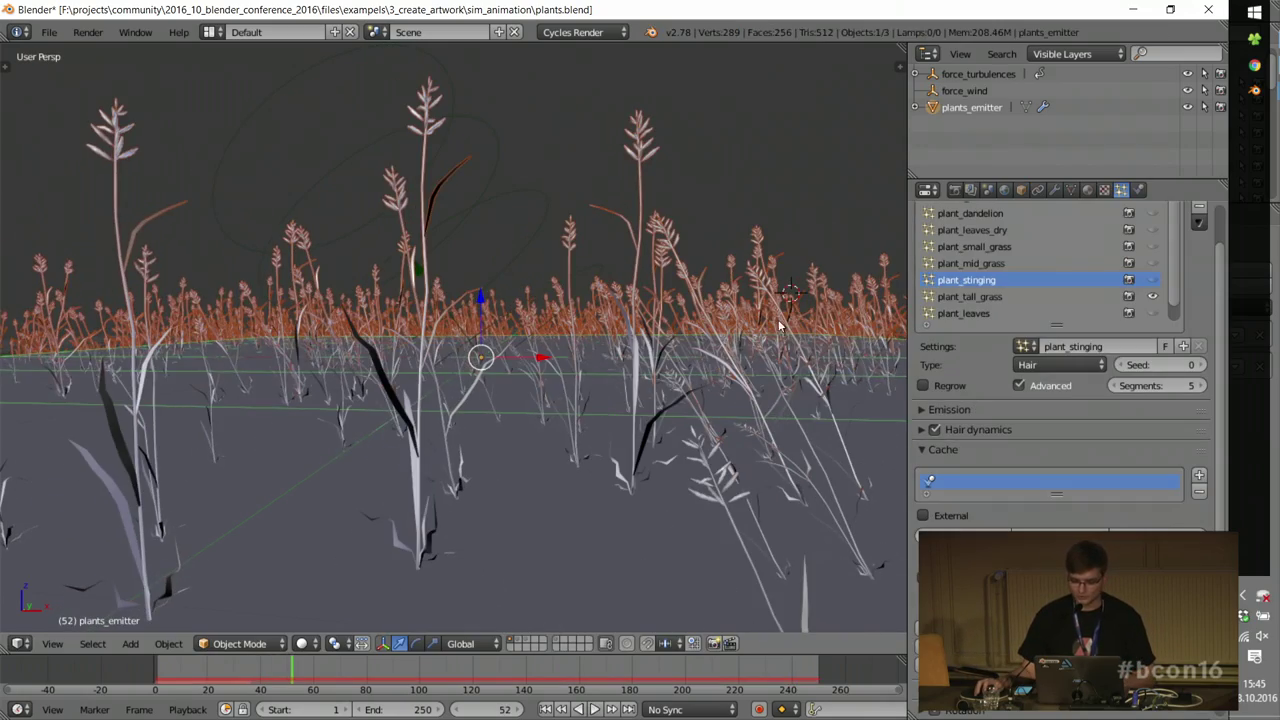
Step: Display plant_leaves, plant_tall_grass, plant_stinging and plant_mid_grass together and look over the combined plants on the emitter
{"action": "left_click", "coordinate": [1155, 298]}
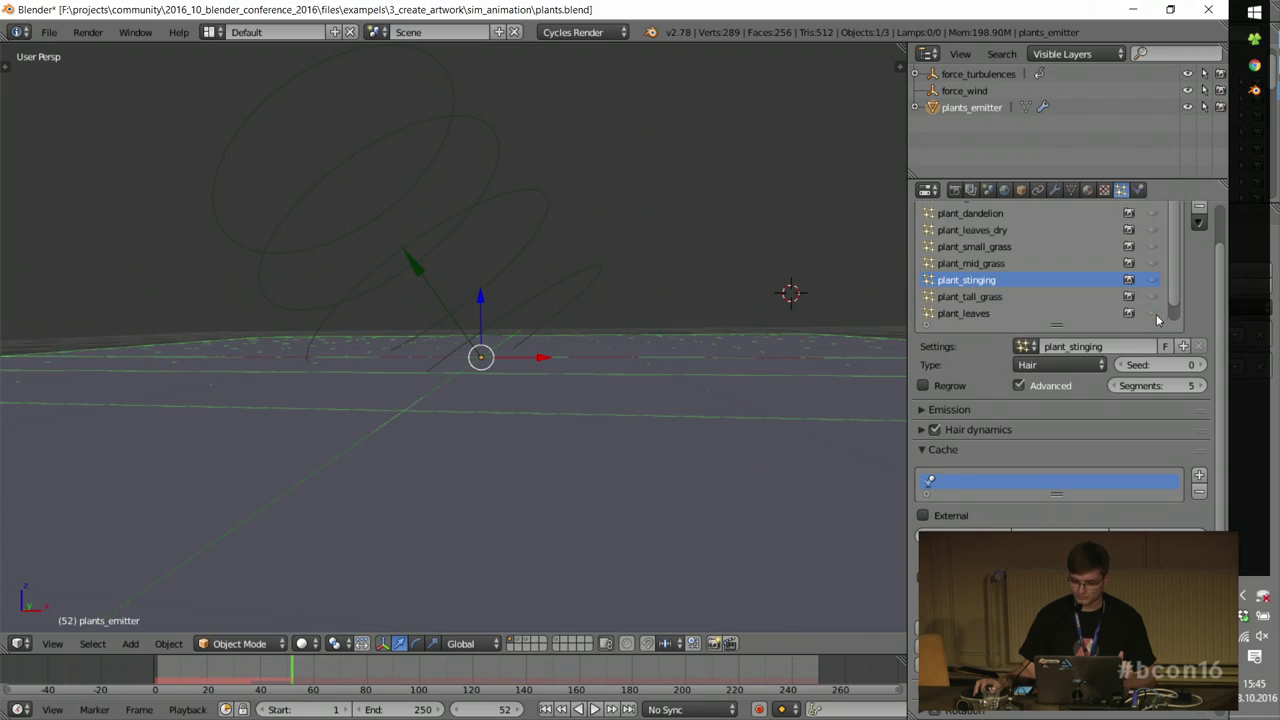
{"action": "left_click", "coordinate": [1154, 297]}
{"action": "left_click", "coordinate": [1154, 280]}
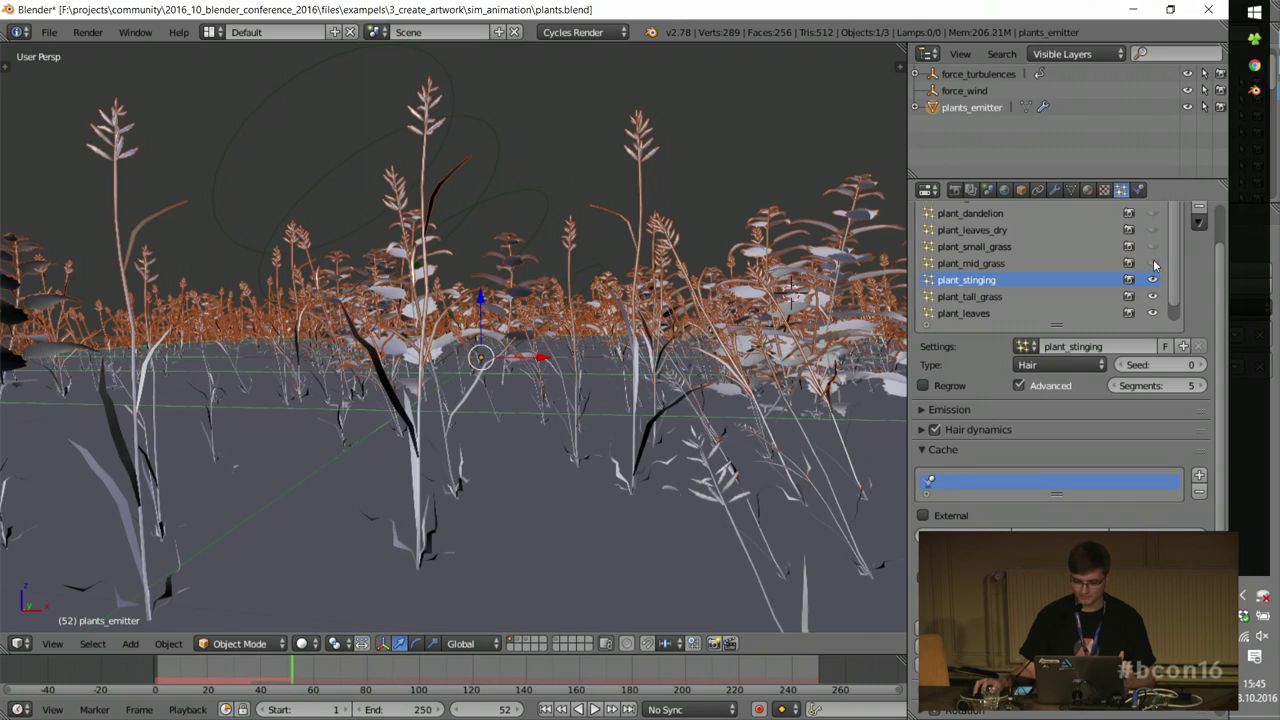
{"action": "left_click", "coordinate": [1154, 263]}
{"action": "scroll", "coordinate": [575, 285], "scroll_direction": "down", "scroll_amount": 2}
{"action": "middle_click_drag", "start_coordinate": [566, 294], "coordinate": [575, 270]}
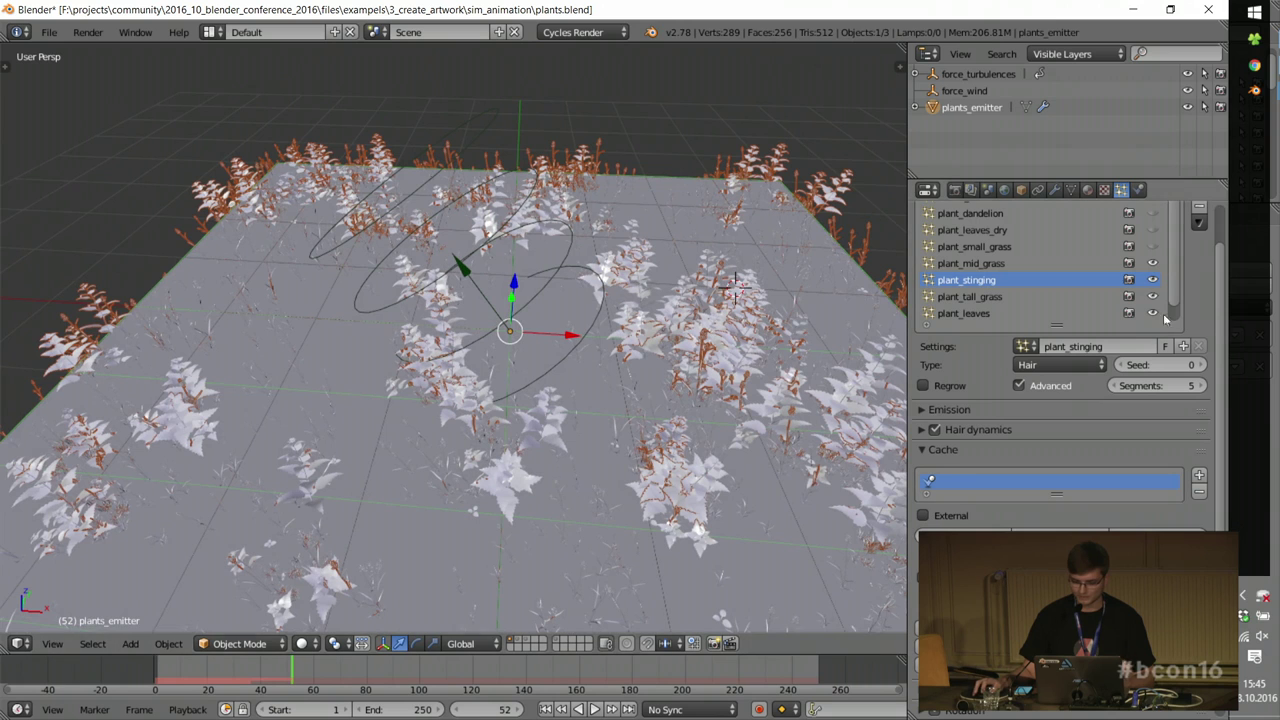
Step: Hide those particle systems, display and select only plant_dandelion, and play the animation close to the dandelions
{"action": "left_click_drag", "start_coordinate": [1153, 281], "coordinate": [1155, 316]}
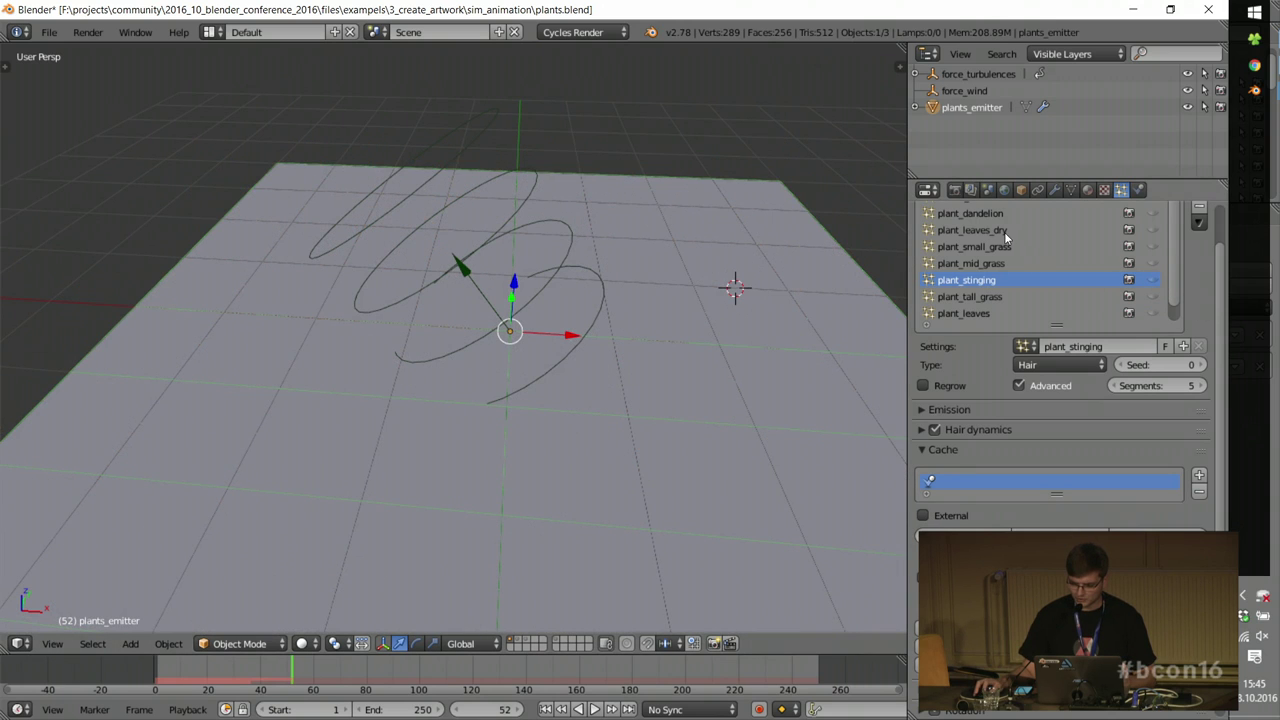
{"action": "left_click", "coordinate": [1153, 213]}
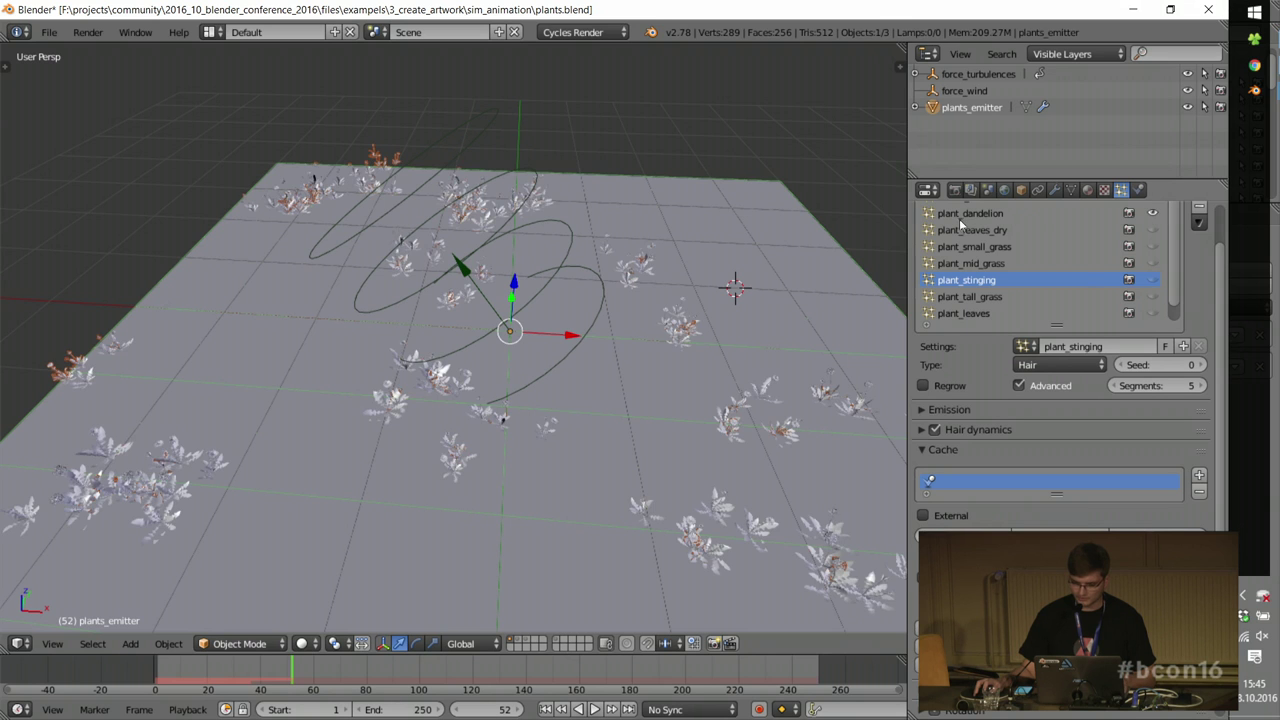
{"action": "left_click", "coordinate": [959, 213]}
{"action": "middle_click_drag", "start_coordinate": [580, 490], "coordinate": [502, 432]}
{"action": "key", "text": "alt+a"}
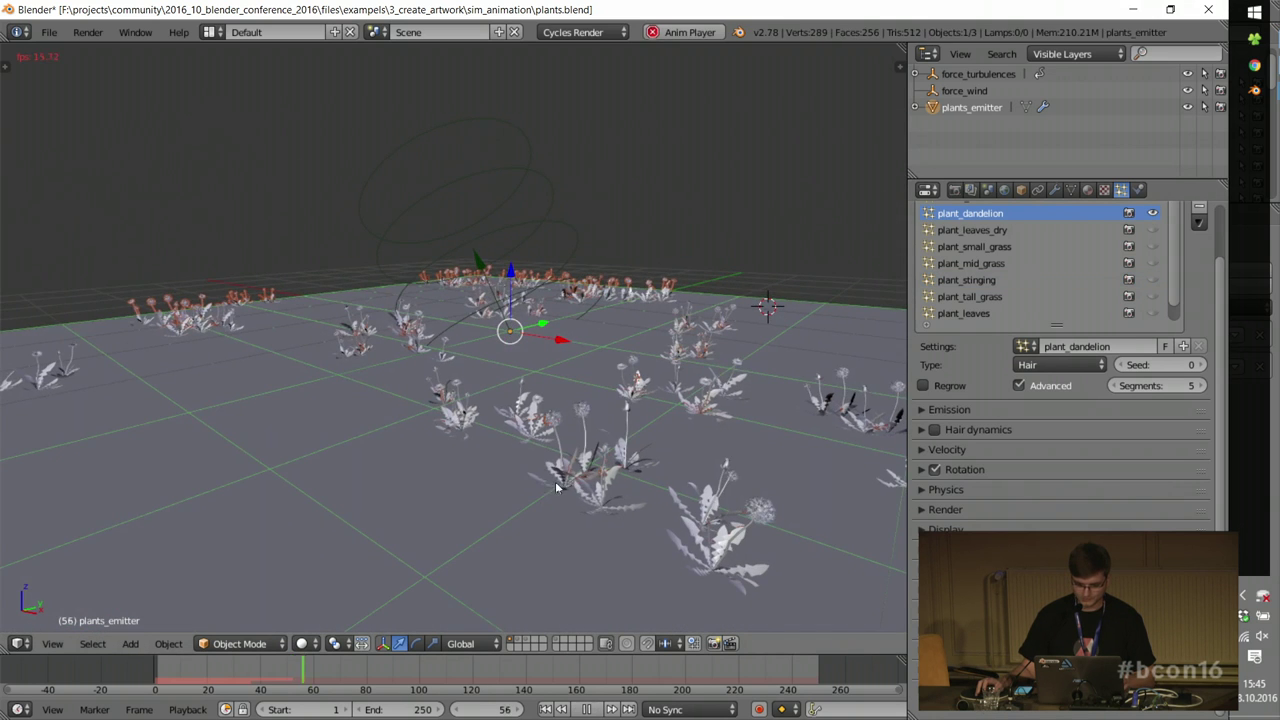
{"action": "scroll", "coordinate": [591, 486], "scroll_direction": "up", "scroll_amount": 3}
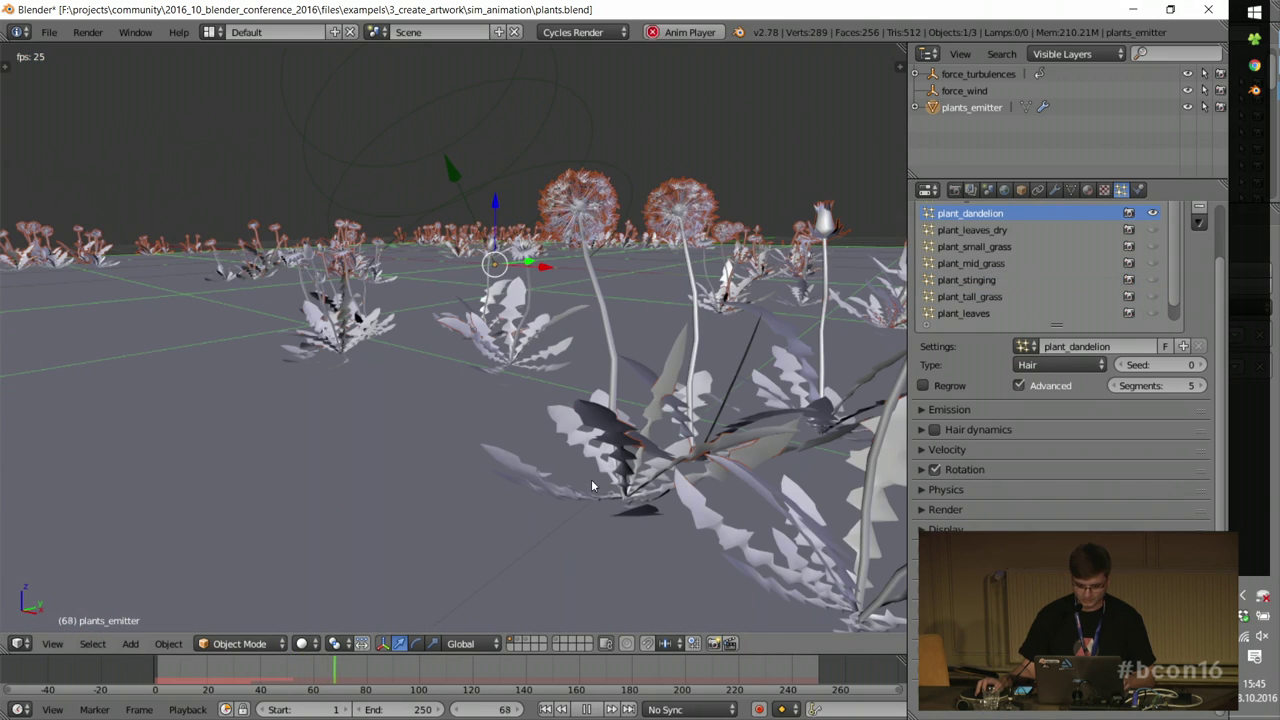
Step: Additionally show the second layer with the individual plant objects, examine the animated plants, and stop the playback
{"action": "left_click", "coordinate": [517, 643], "text": "shift"}
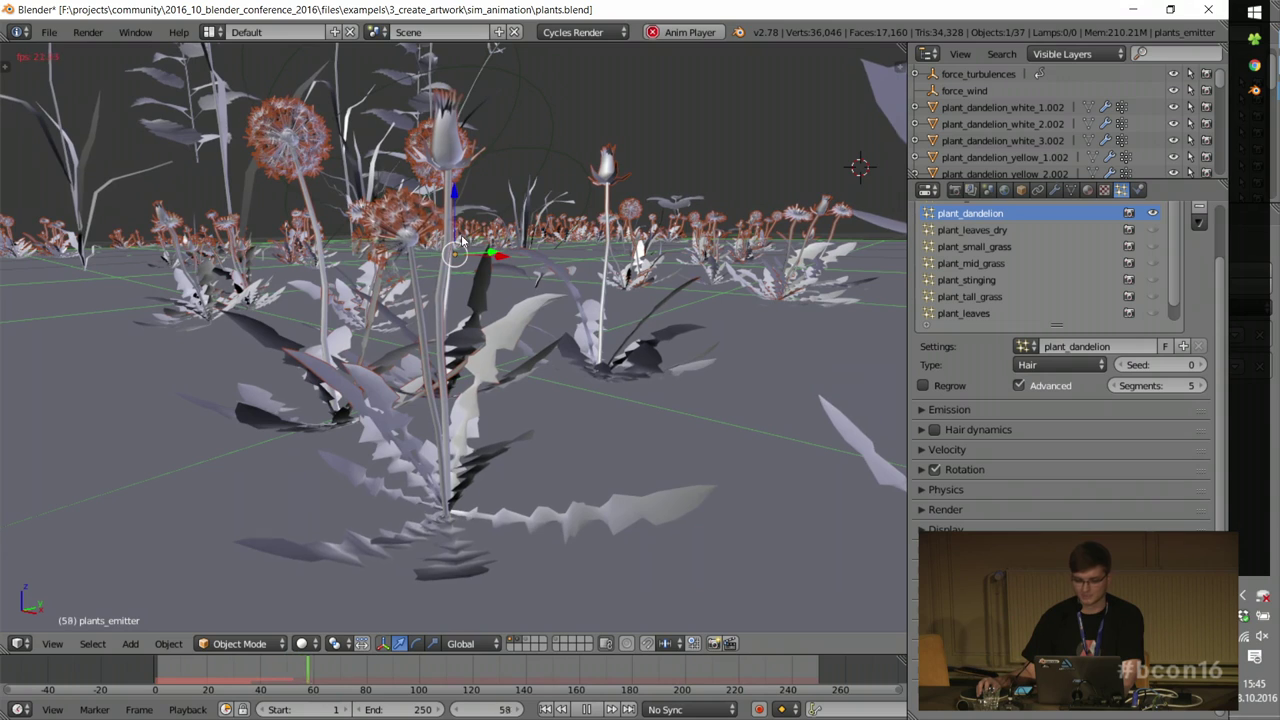
{"action": "middle_click_drag", "start_coordinate": [434, 234], "coordinate": [456, 261]}
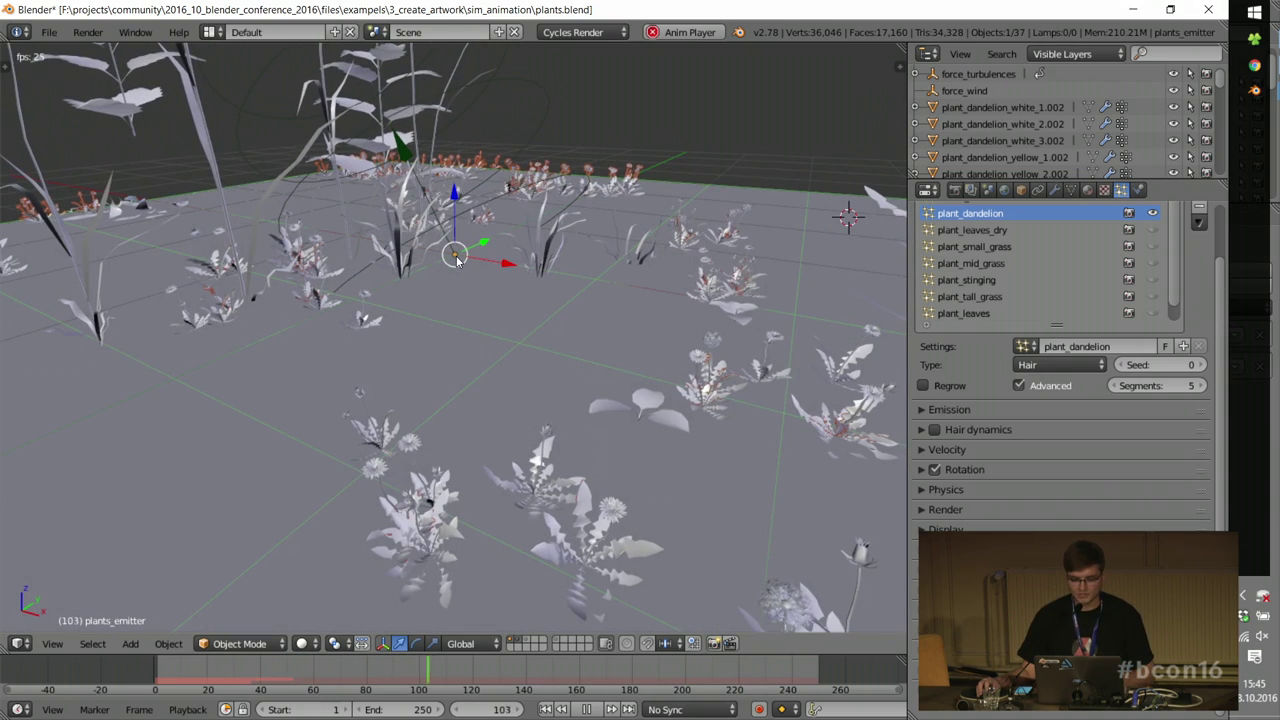
{"action": "key", "text": "alt+a"}
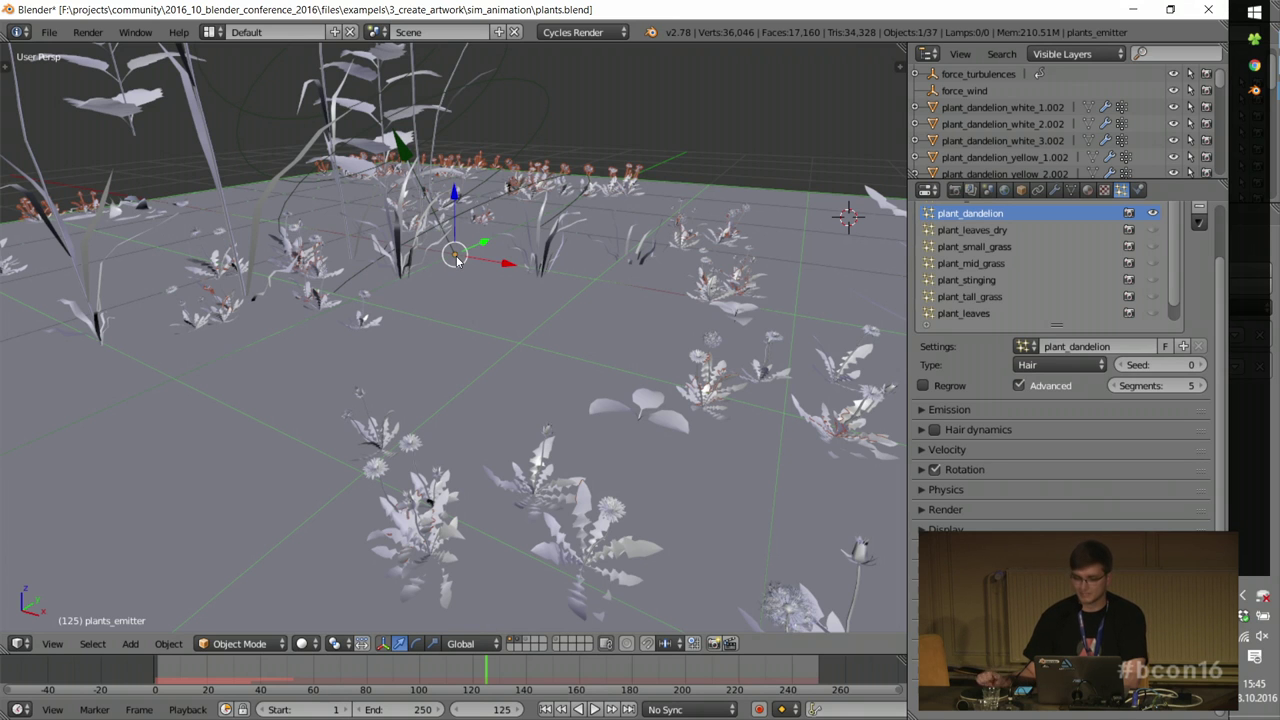
Step: Switch to the file explorer and open persons_mocap.blend from the sim_animation folder
{"action": "left_click", "coordinate": [1219, 11]}
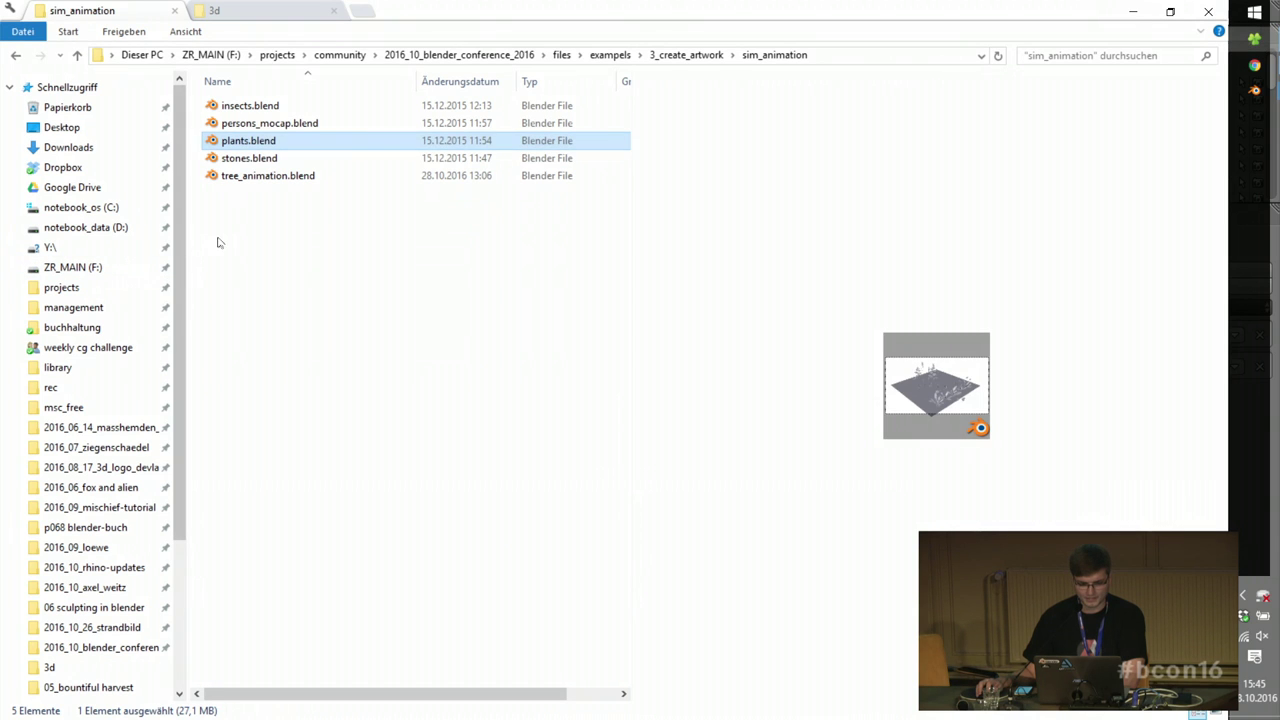
{"action": "left_click", "coordinate": [220, 242]}
{"action": "left_click", "coordinate": [243, 106]}
{"action": "double_click", "coordinate": [257, 123]}
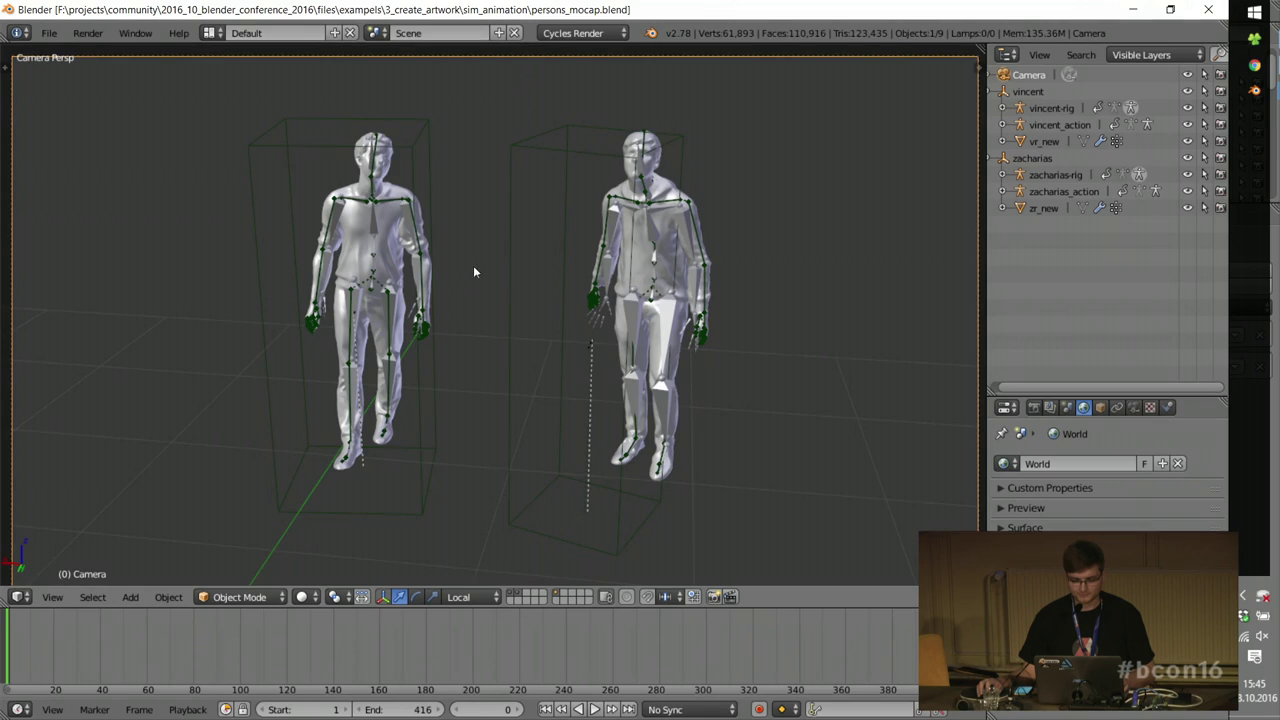
Step: Play the motion-capture animation, examine both rigged figures from several angles, and stop the playback
{"action": "middle_click_drag", "start_coordinate": [473, 267], "coordinate": [603, 336]}
{"action": "key", "text": "alt+a"}
{"action": "key", "text": "alt+a"}
{"action": "right_click", "coordinate": [623, 328]}
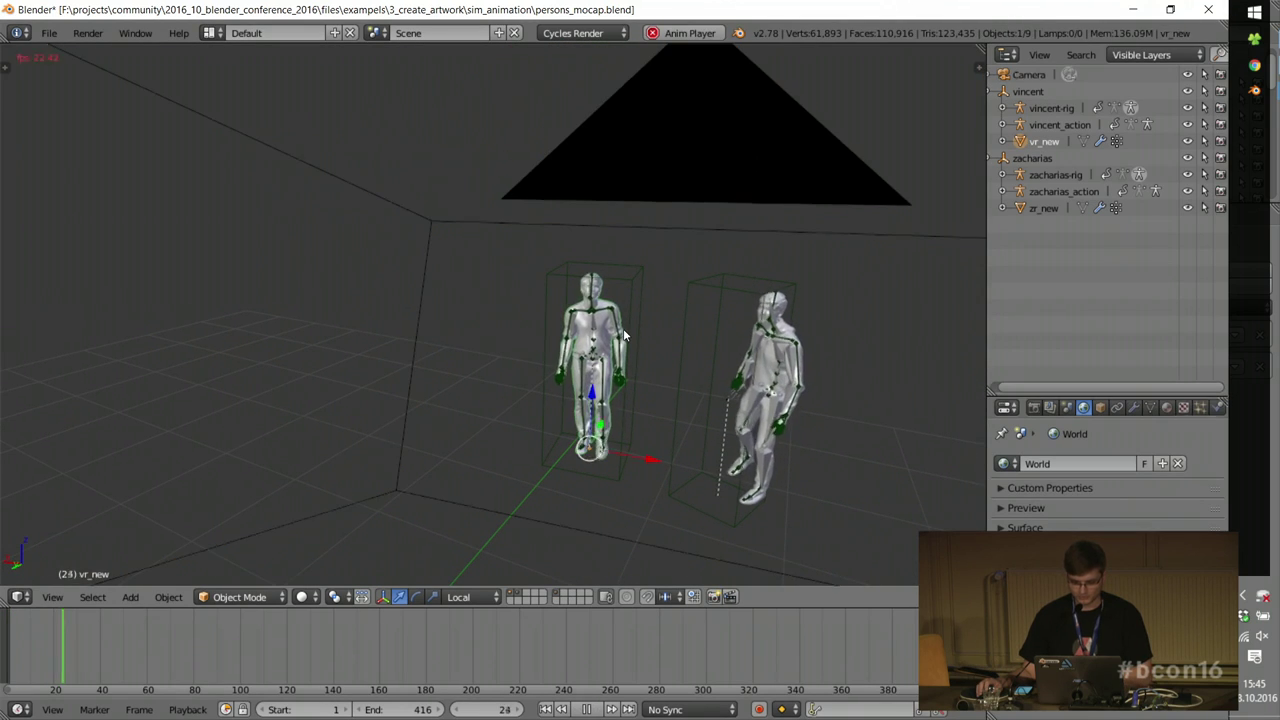
{"action": "scroll", "coordinate": [623, 330], "scroll_direction": "up", "scroll_amount": 3}
{"action": "scroll", "coordinate": [660, 326], "scroll_direction": "up", "scroll_amount": 2}
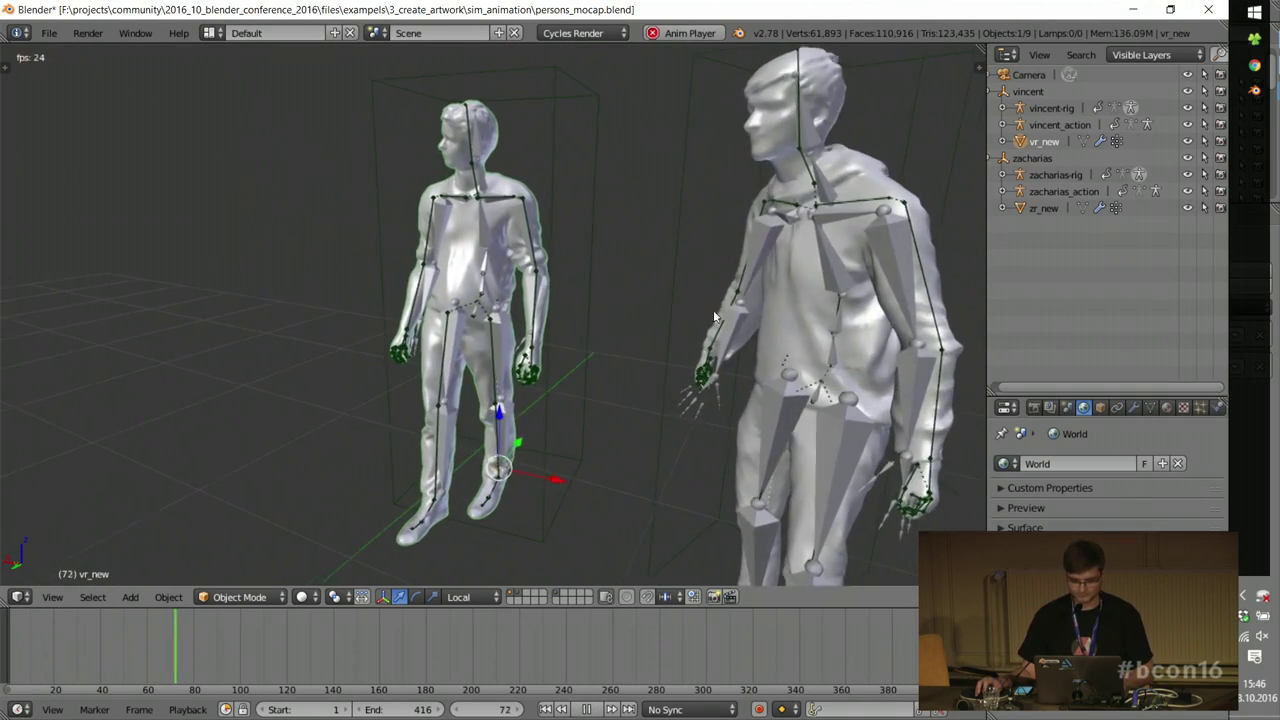
{"action": "scroll", "coordinate": [710, 310], "scroll_direction": "down", "scroll_amount": 2}
{"action": "middle_click_drag", "start_coordinate": [452, 294], "coordinate": [520, 317]}
{"action": "scroll", "coordinate": [520, 317], "scroll_direction": "up", "scroll_amount": 3}
{"action": "middle_click_drag", "start_coordinate": [931, 320], "coordinate": [759, 299]}
{"action": "scroll", "coordinate": [759, 299], "scroll_direction": "down", "scroll_amount": 1}
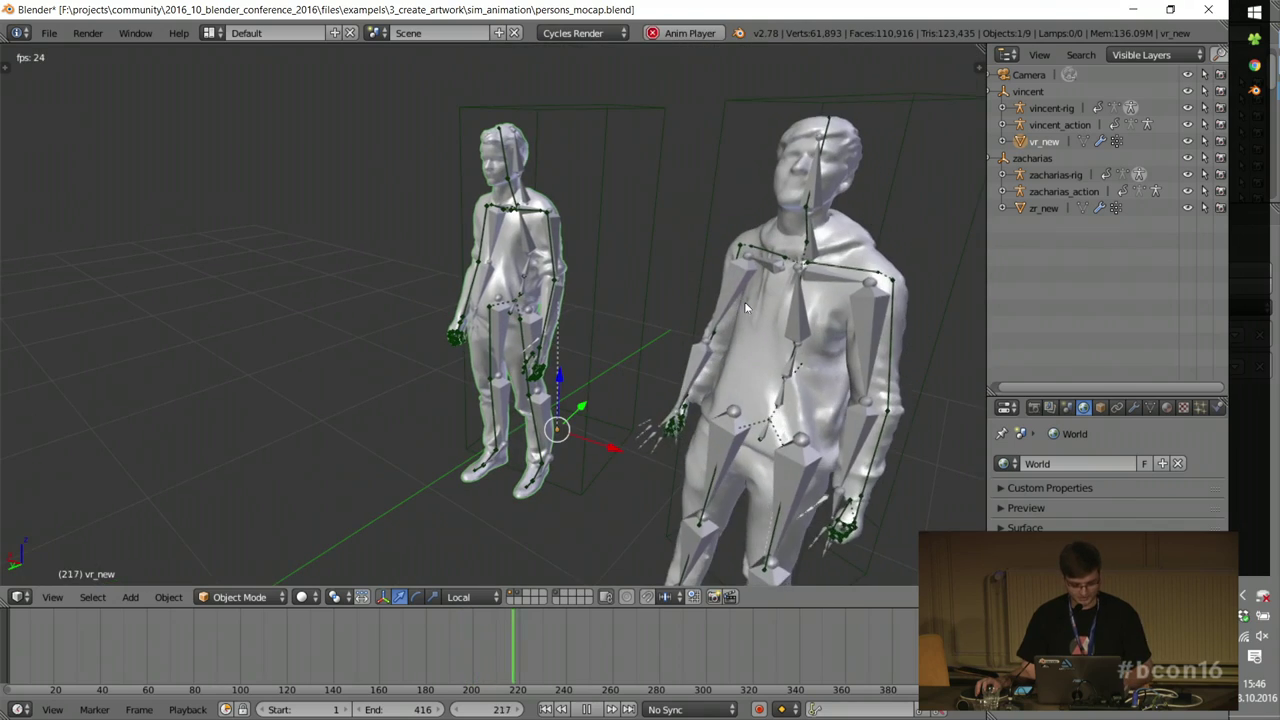
{"action": "key", "text": "alt+a"}
Step: Examine both textured figures up close in the rendered preview, play the animation briefly, and return to solid shading
{"action": "key", "text": "shift+z"}
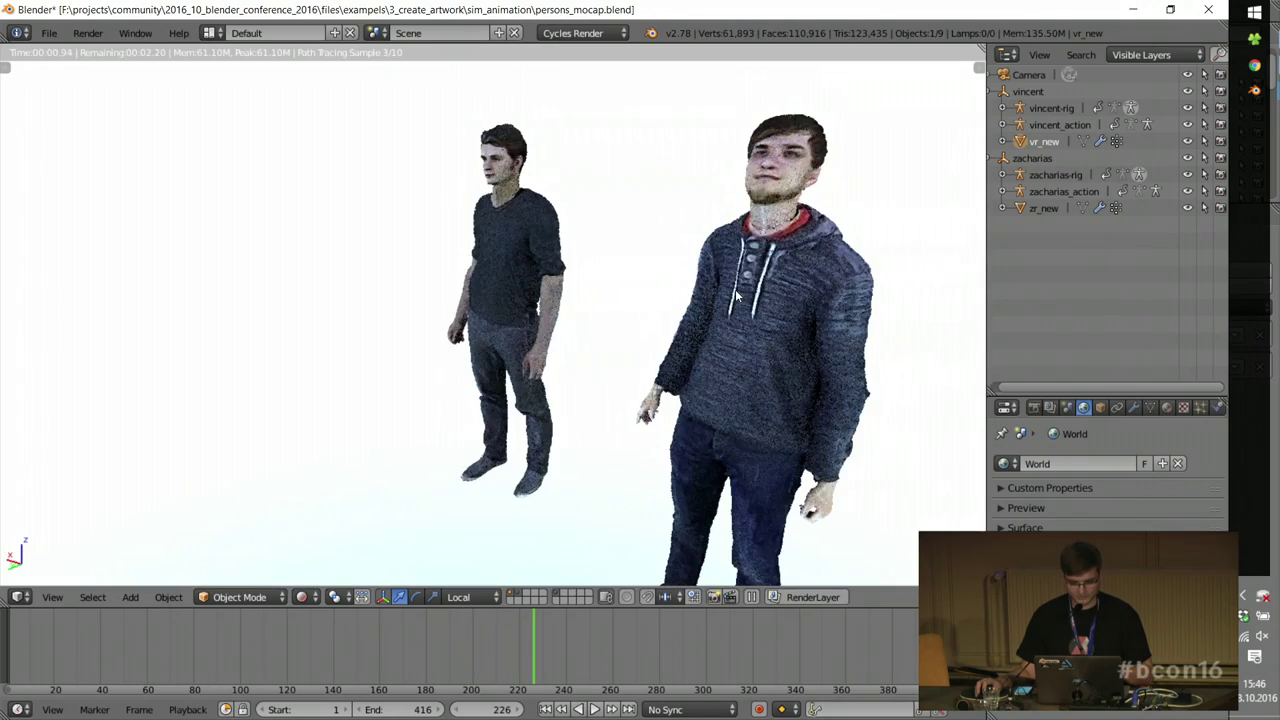
{"action": "mouse_move", "coordinate": [735, 289]}
{"action": "middle_mouse_down", "text": "shift"}
{"action": "mouse_move", "coordinate": [716, 280]}
{"action": "mouse_move", "coordinate": [656, 297]}
{"action": "middle_mouse_up", "text": "shift"}
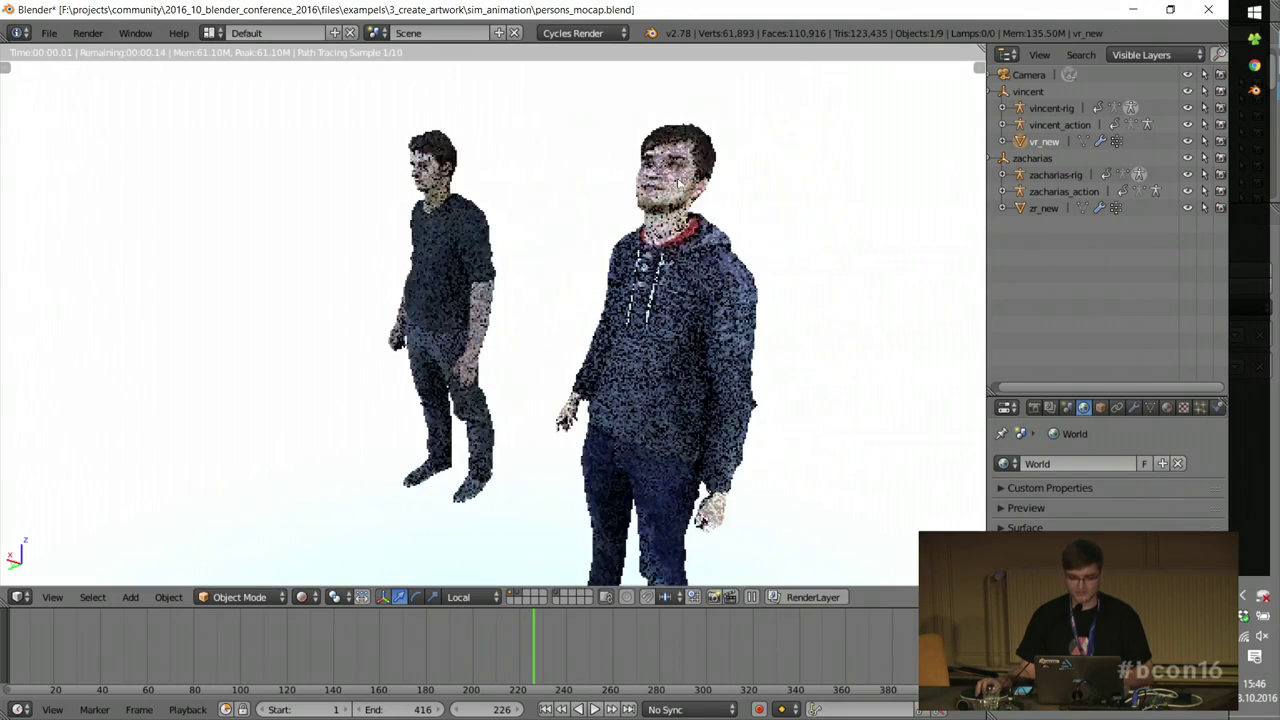
{"action": "scroll", "coordinate": [676, 164], "scroll_direction": "up", "scroll_amount": 3}
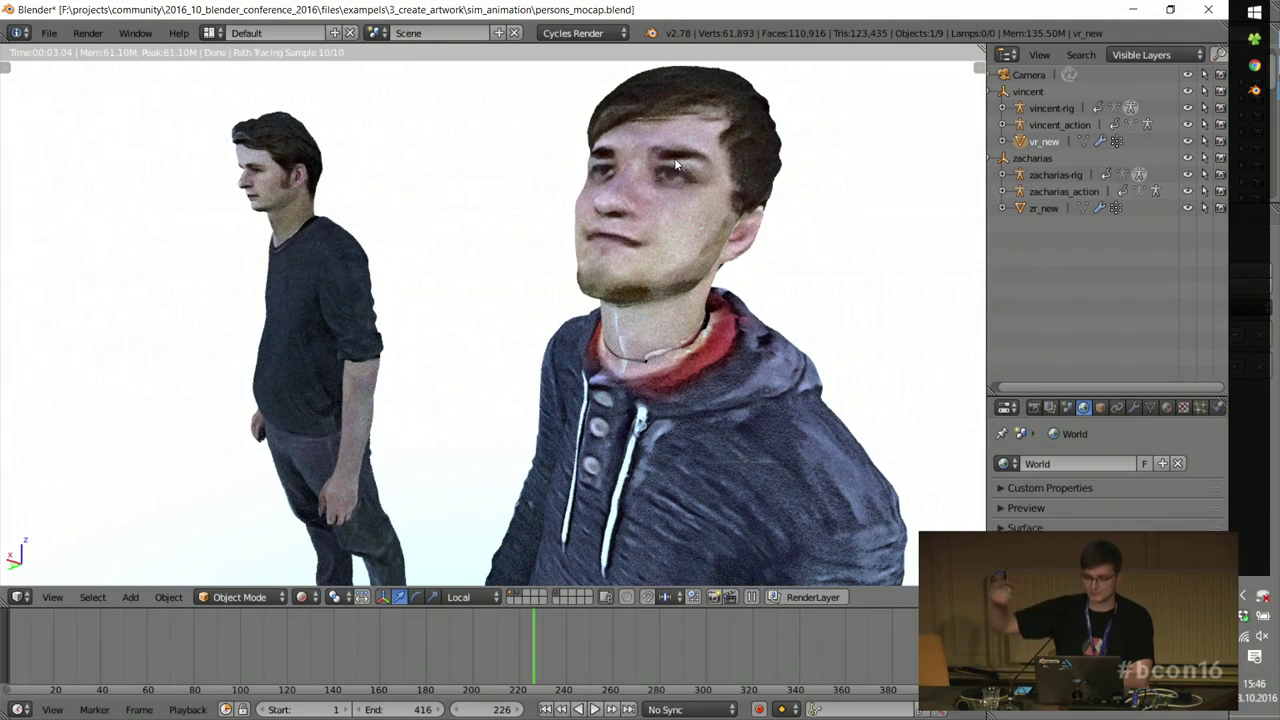
{"action": "scroll", "coordinate": [676, 165], "scroll_direction": "down", "scroll_amount": 6}
{"action": "middle_click_drag", "start_coordinate": [664, 399], "coordinate": [437, 398]}
{"action": "scroll", "coordinate": [438, 399], "scroll_direction": "down", "scroll_amount": 3}
{"action": "scroll", "coordinate": [471, 280], "scroll_direction": "up", "scroll_amount": 6}
{"action": "middle_click_drag", "start_coordinate": [471, 280], "coordinate": [209, 403]}
{"action": "scroll", "coordinate": [410, 371], "scroll_direction": "up", "scroll_amount": 6}
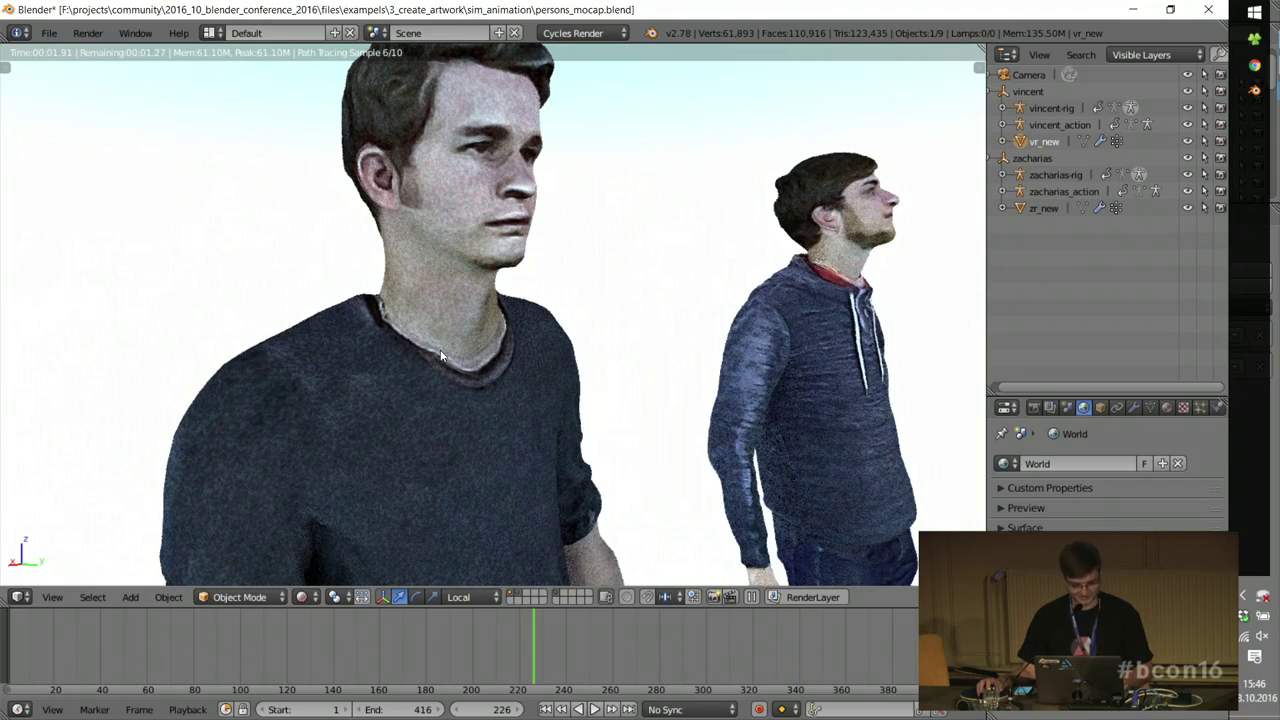
{"action": "key", "text": "alt+a"}
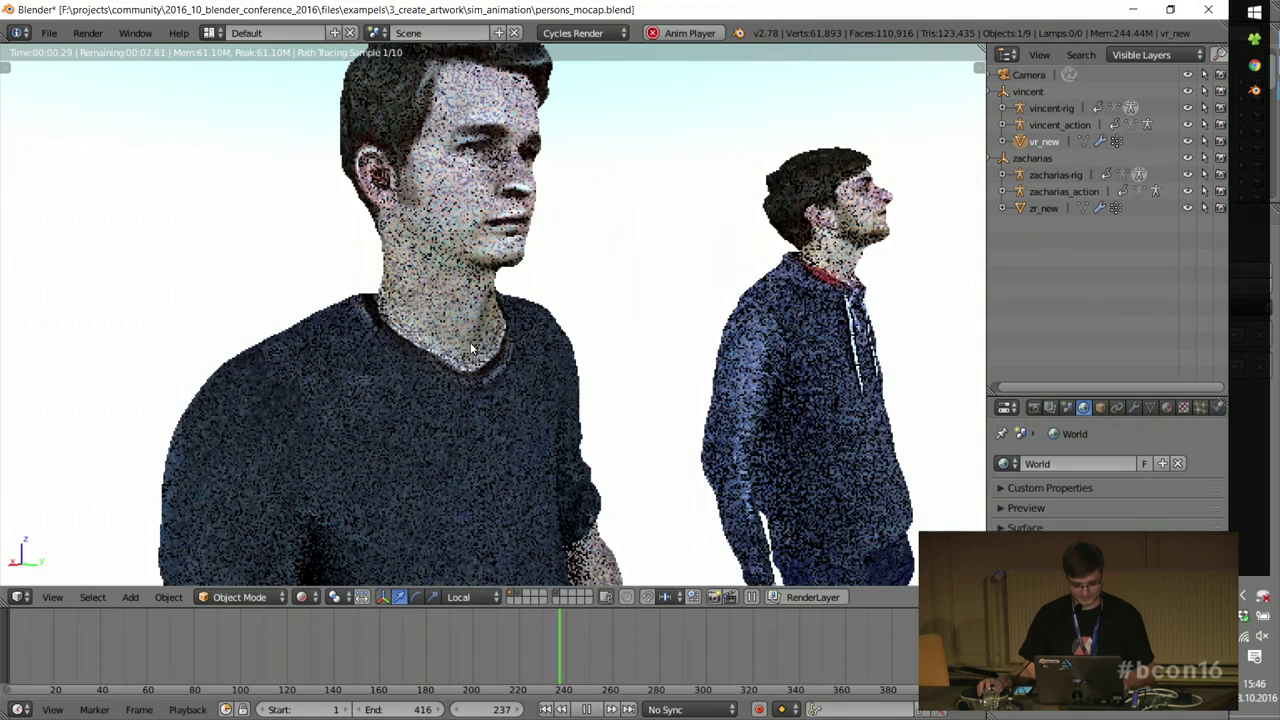
{"action": "key", "text": "shift+z"}
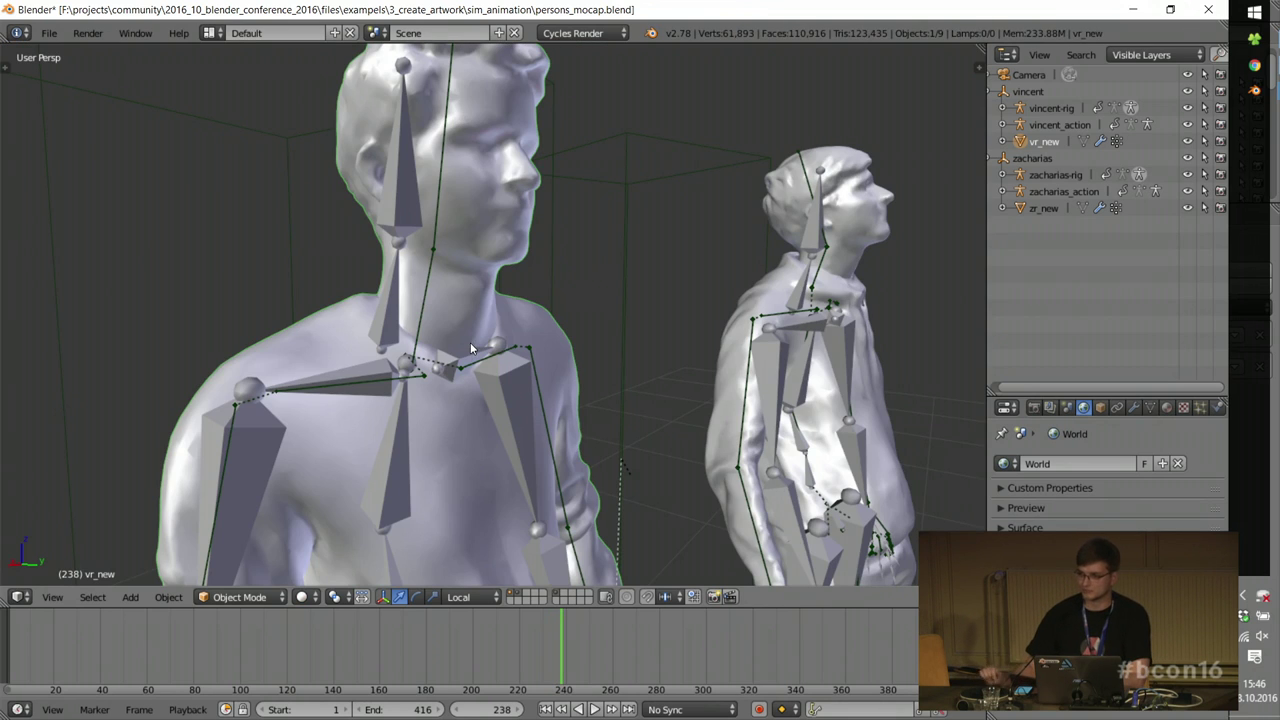
Step: Switch to the file explorer and open stones.blend from the sim_animation folder
{"action": "left_click", "coordinate": [1256, 40]}
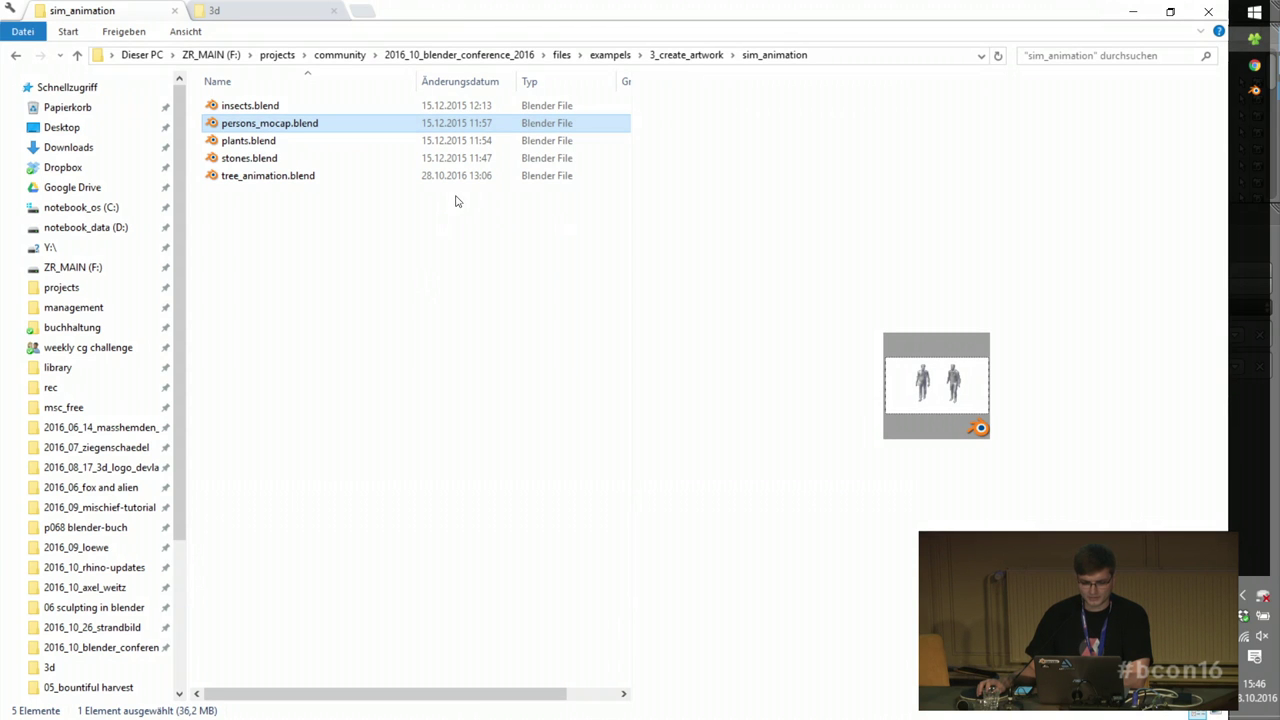
{"action": "left_click", "coordinate": [699, 58]}
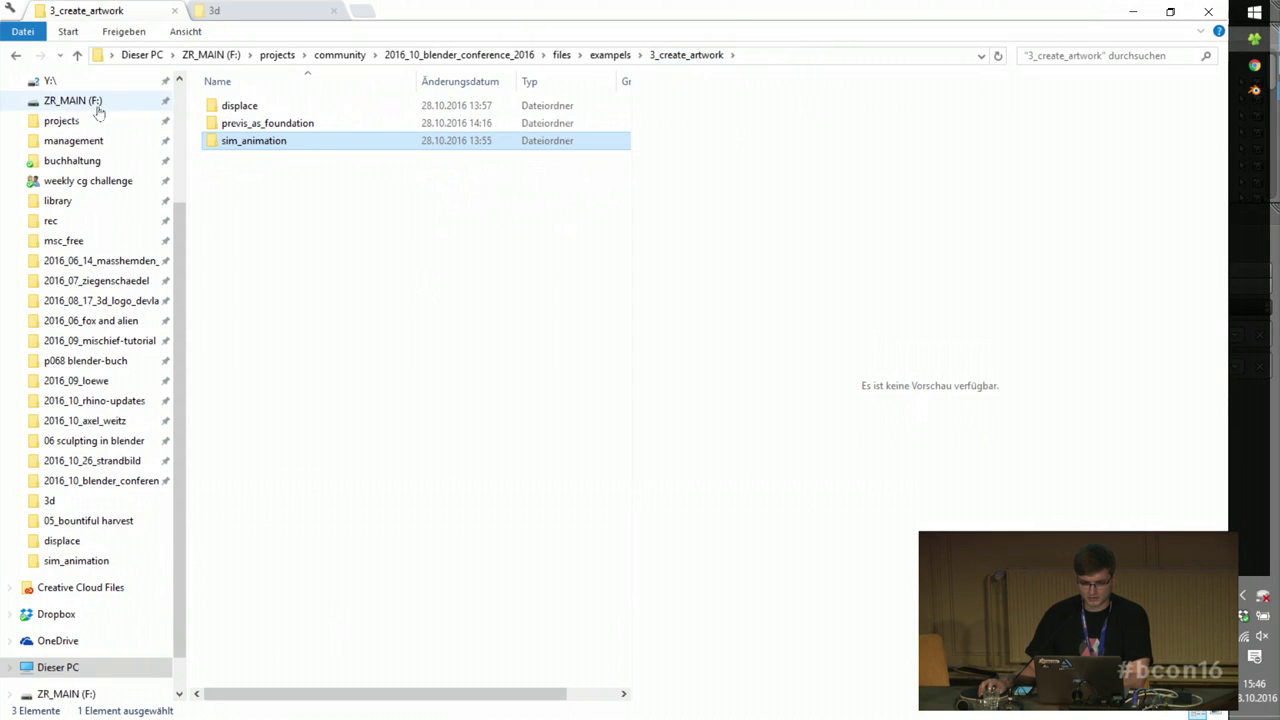
{"action": "double_click", "coordinate": [268, 146]}
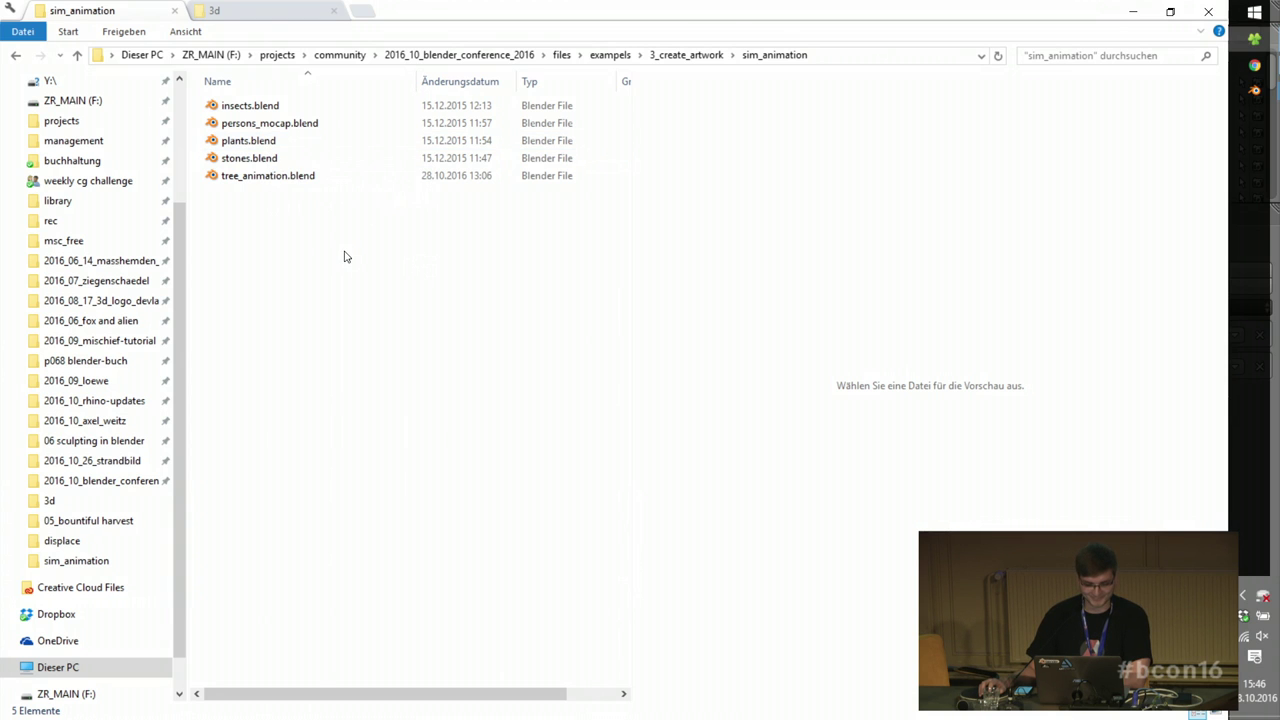
{"action": "double_click", "coordinate": [247, 159]}
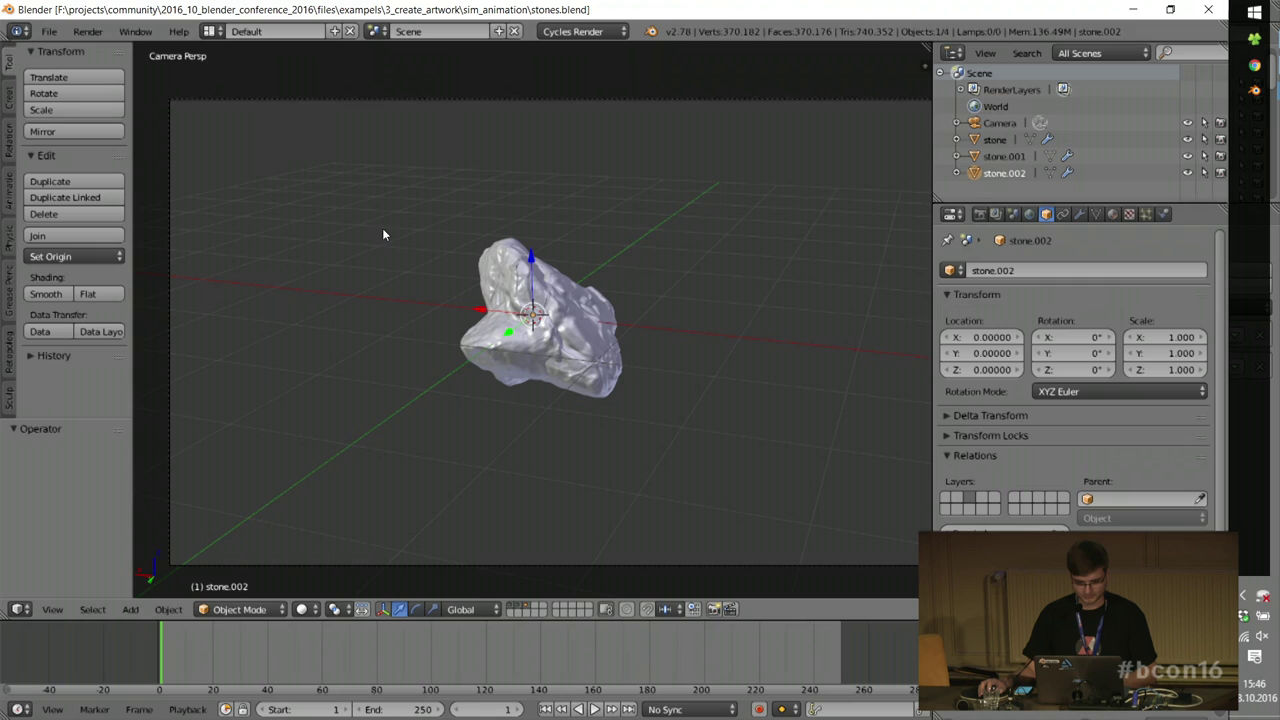
Step: Show only the first layer, select its stone object, center the view on it, and inspect its shape
{"action": "left_click", "coordinate": [511, 606]}
{"action": "right_click", "coordinate": [419, 304]}
{"action": "middle_click_drag", "start_coordinate": [420, 305], "coordinate": [419, 304]}
{"action": "key", "text": "KP_Decimal"}
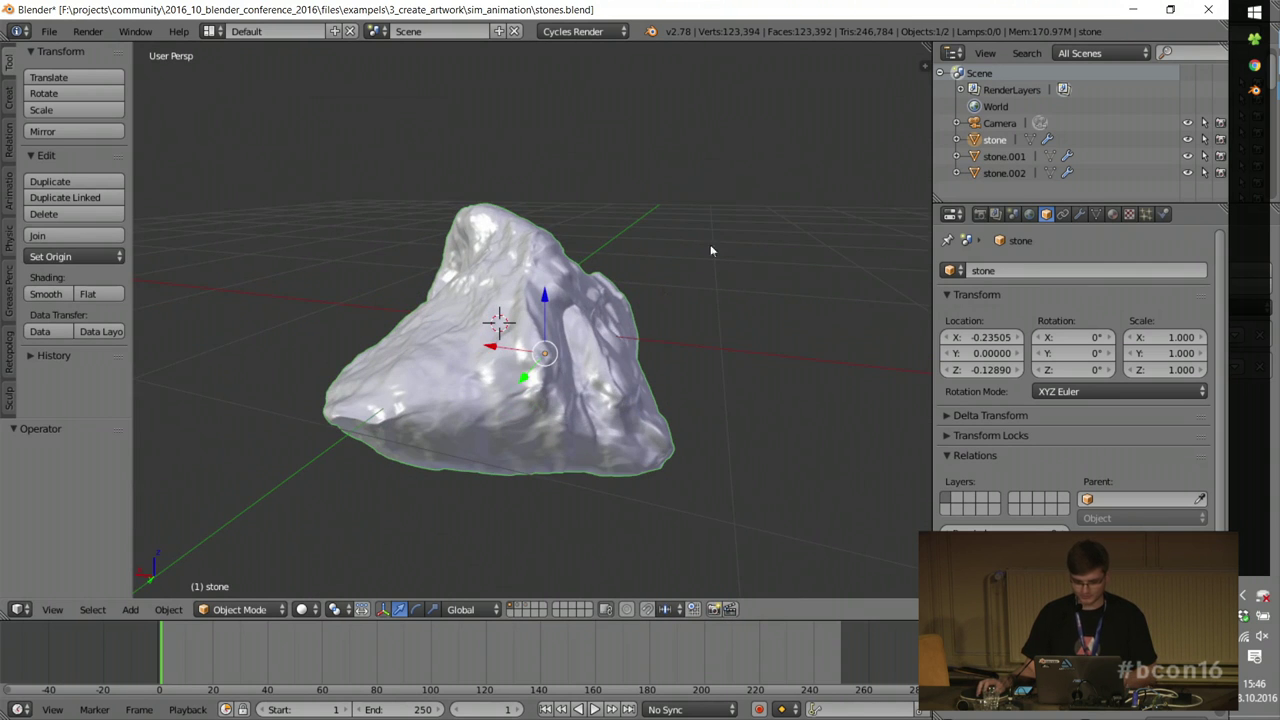
{"action": "middle_click_drag", "start_coordinate": [506, 347], "coordinate": [530, 361]}
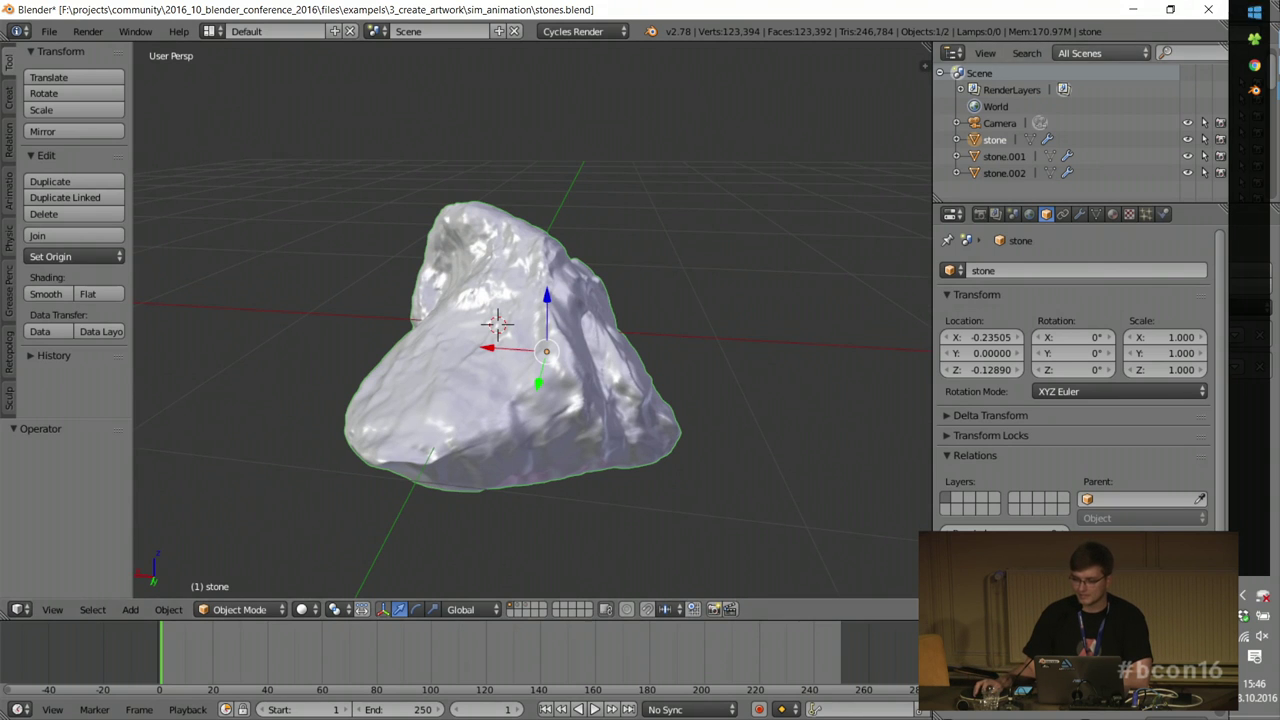
Step: Switch to the file explorer and open bountiful_harvest_final.blend from the 05_bountiful harvest folder
{"action": "left_click", "coordinate": [1254, 39]}
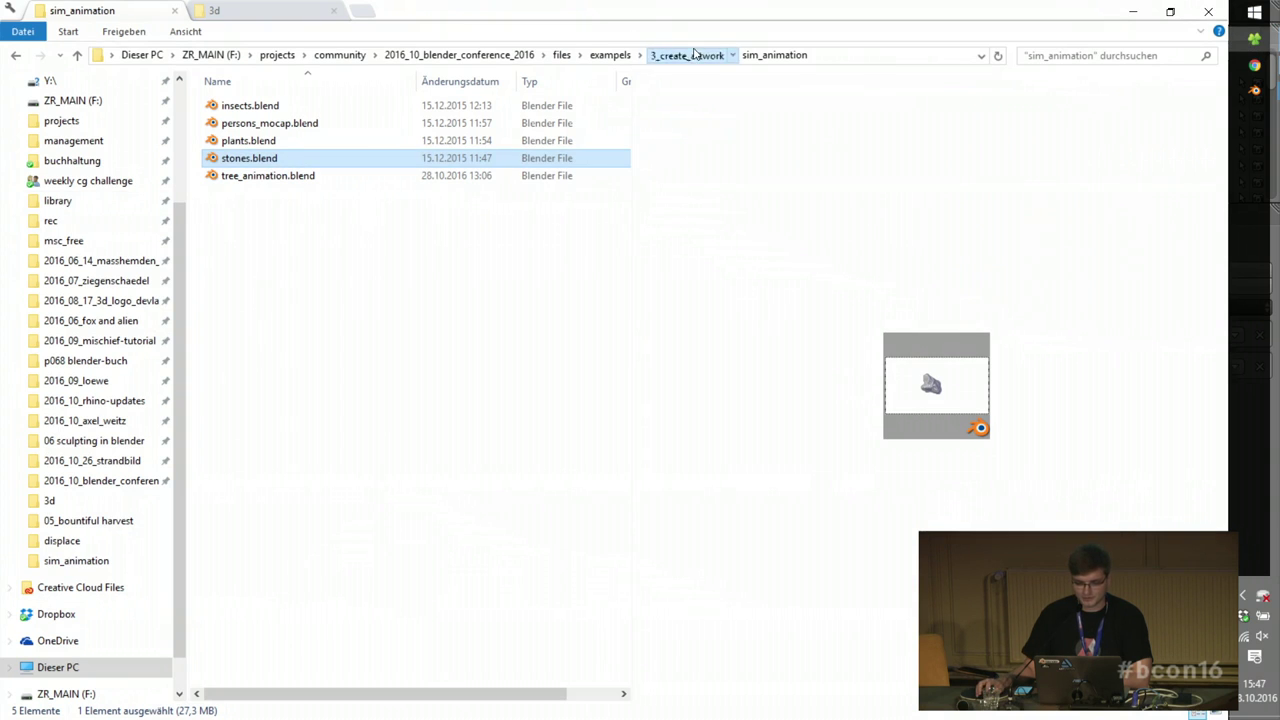
{"action": "left_click", "coordinate": [660, 54]}
{"action": "left_click", "coordinate": [614, 55]}
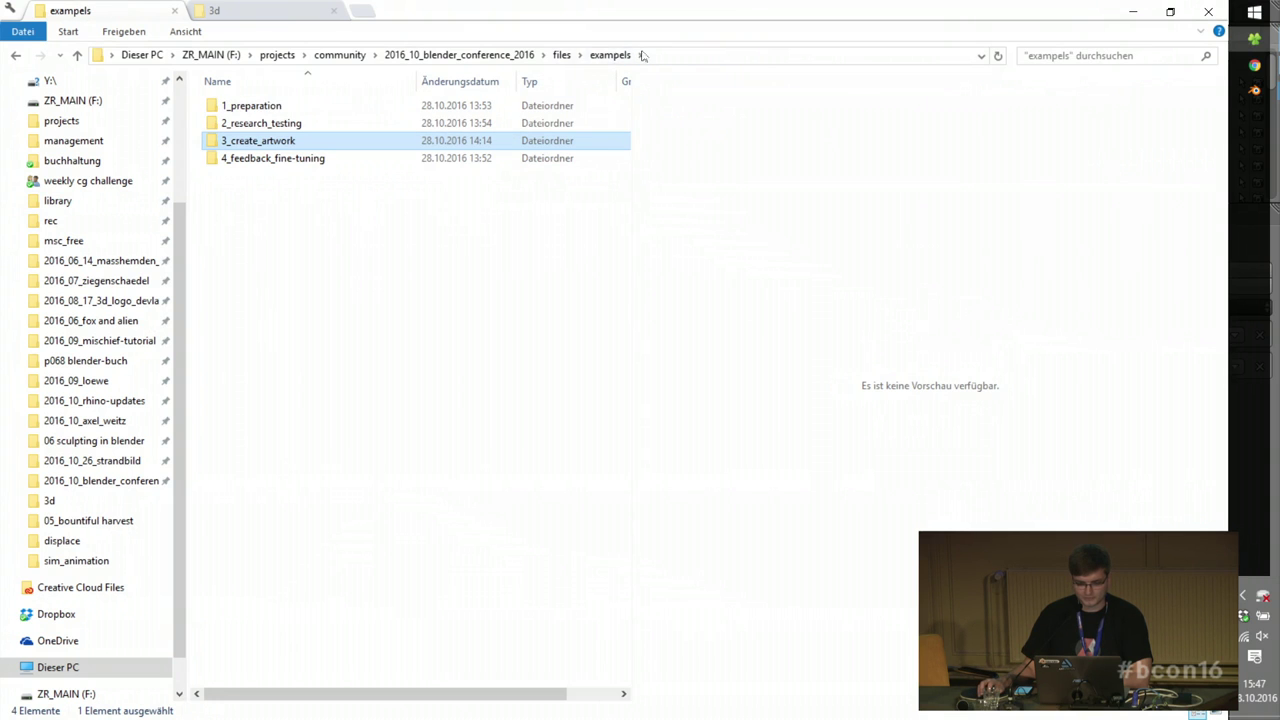
{"action": "left_click", "coordinate": [562, 55]}
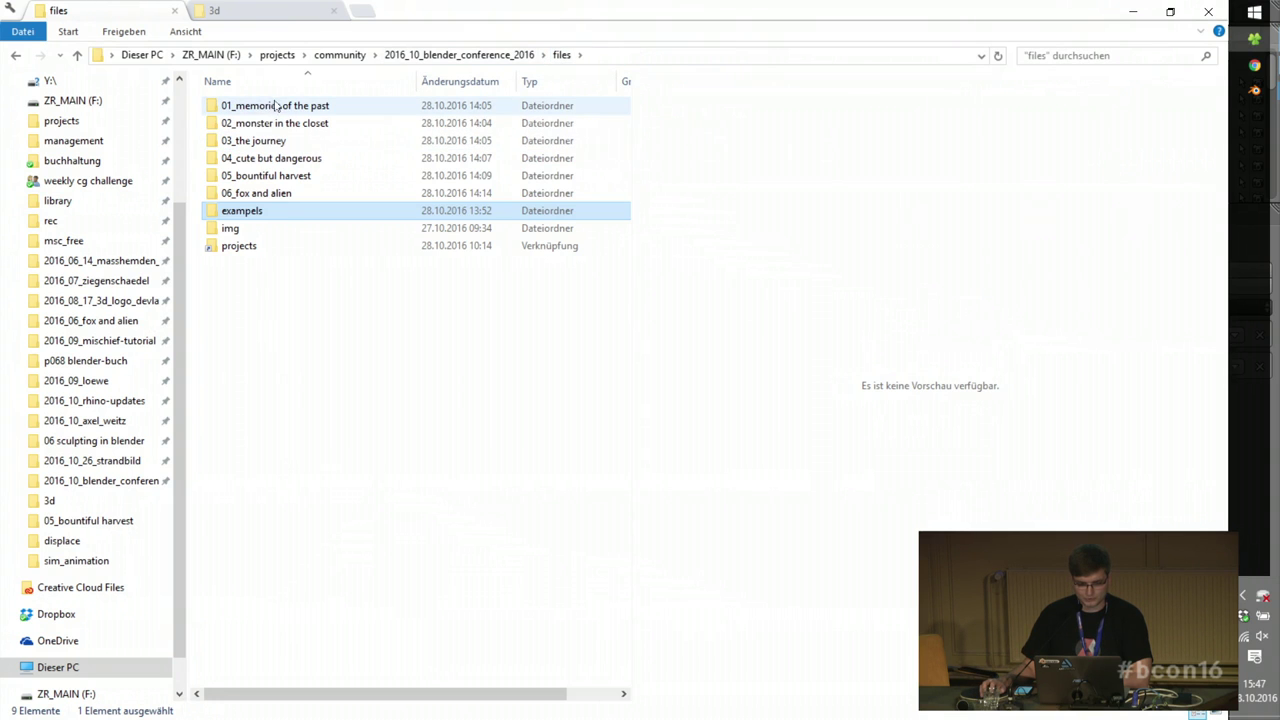
{"action": "double_click", "coordinate": [265, 177]}
{"action": "left_click", "coordinate": [238, 210]}
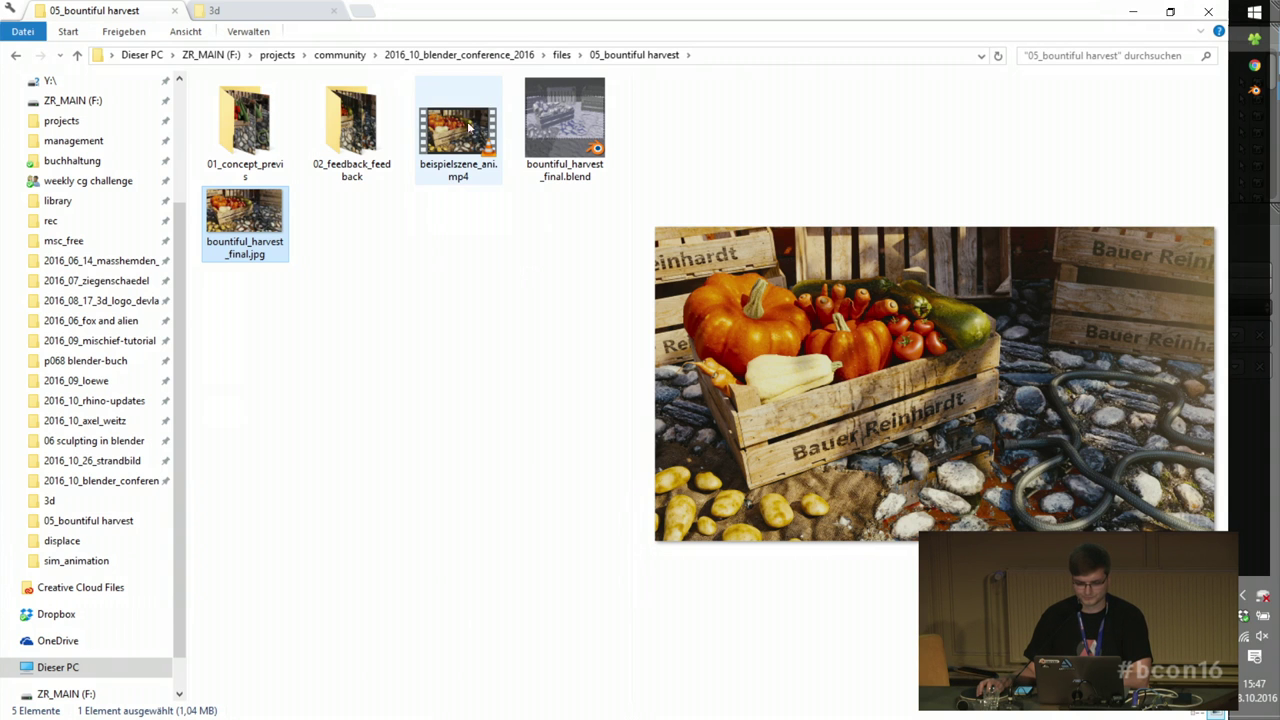
{"action": "left_click", "coordinate": [540, 110]}
{"action": "double_click", "coordinate": [573, 150]}
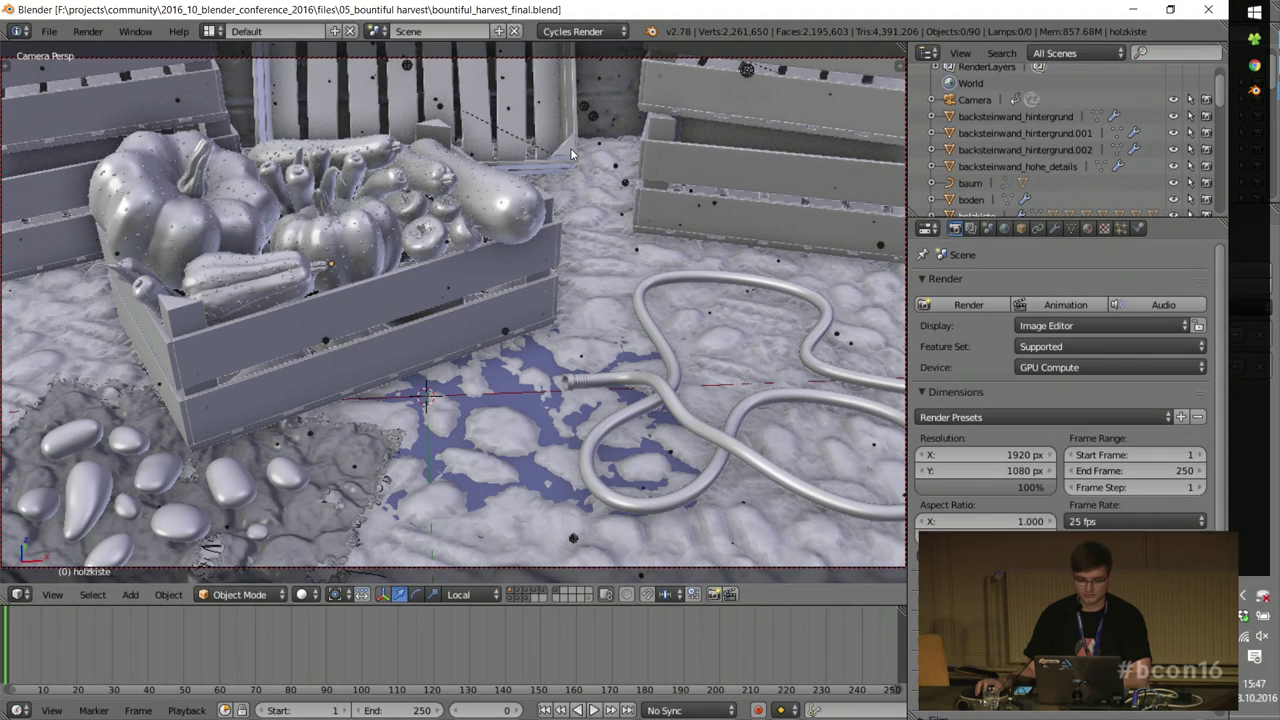
Step: Select the large zucchini at the right end of the crate, center the view on it, and isolate it in local view
{"action": "right_click", "coordinate": [169, 240]}
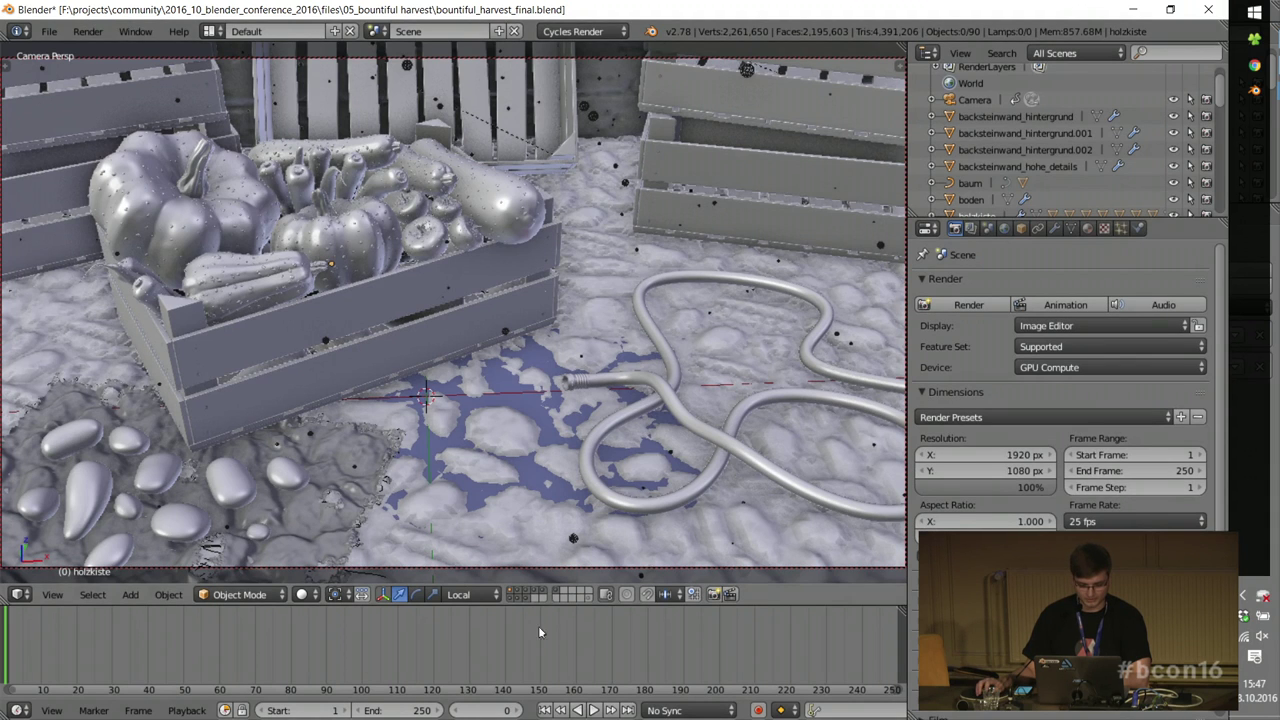
{"action": "right_click", "coordinate": [479, 190]}
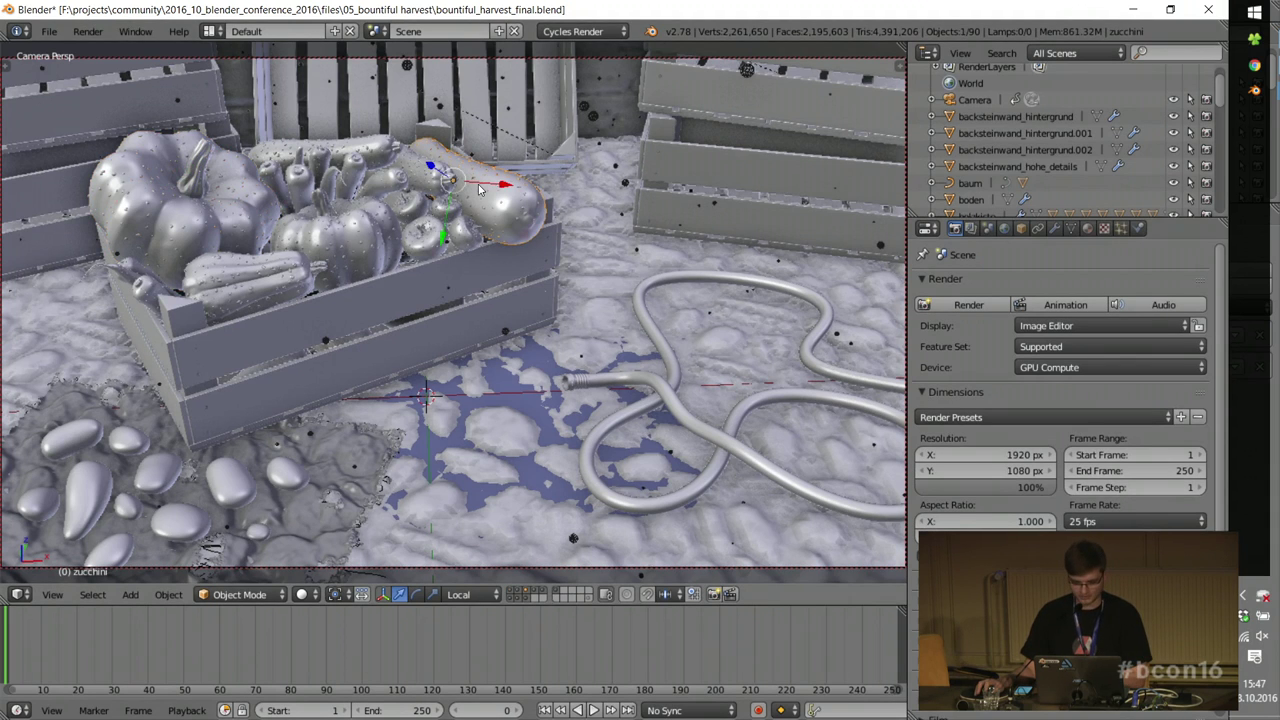
{"action": "key", "text": "KP_Decimal"}
{"action": "key", "text": "KP_Divide"}
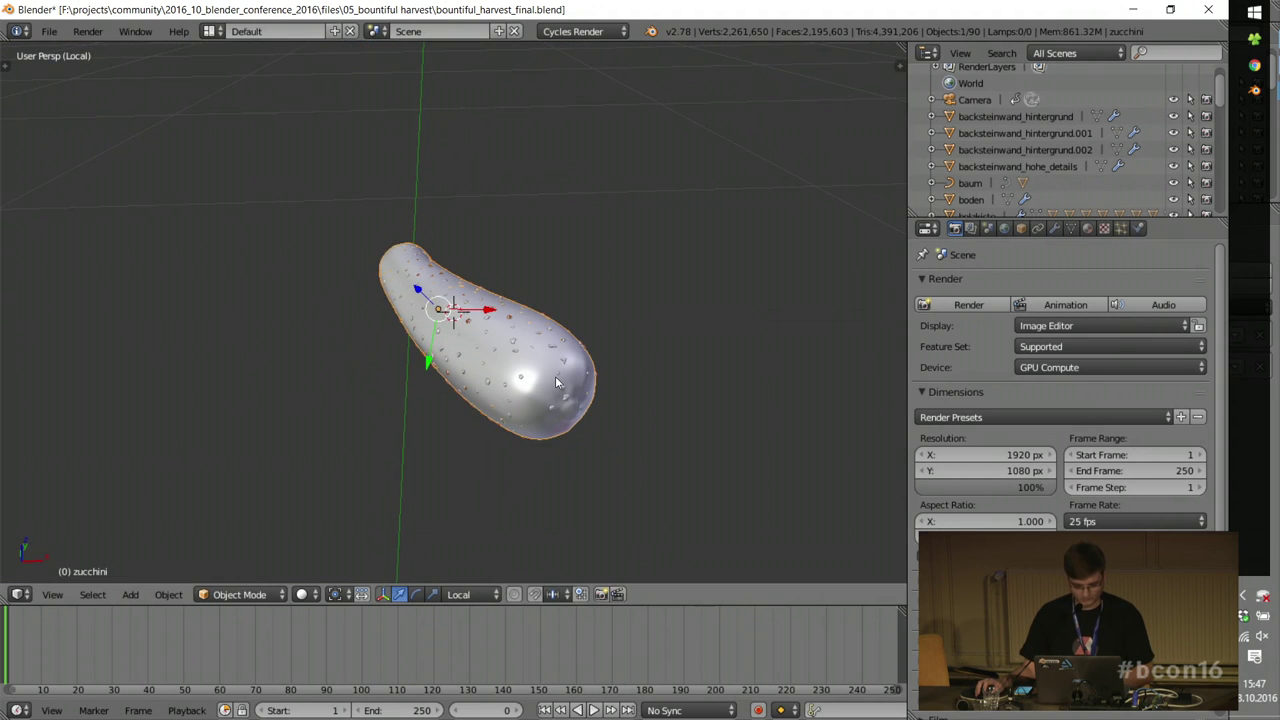
Step: Examine the isolated zucchini in the rendered preview with its modifiers shown, and return to solid shading for another look
{"action": "key", "text": "shift+z"}
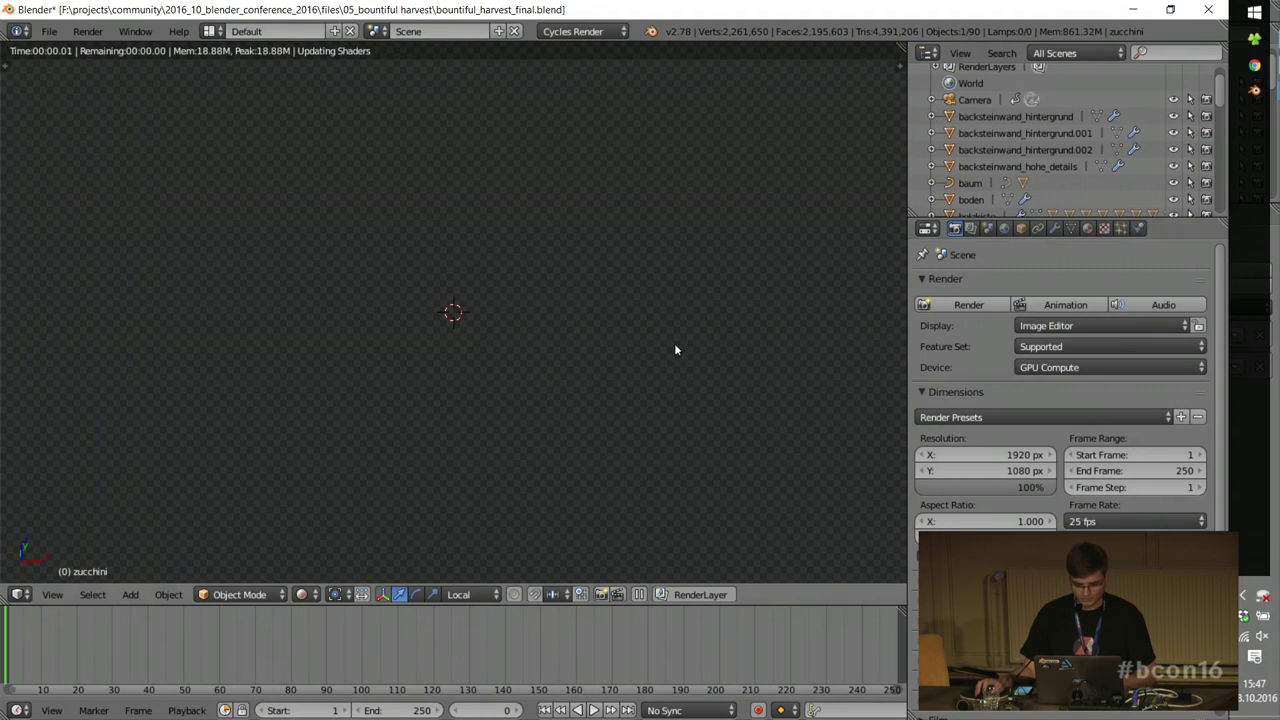
{"action": "left_click", "coordinate": [1054, 228]}
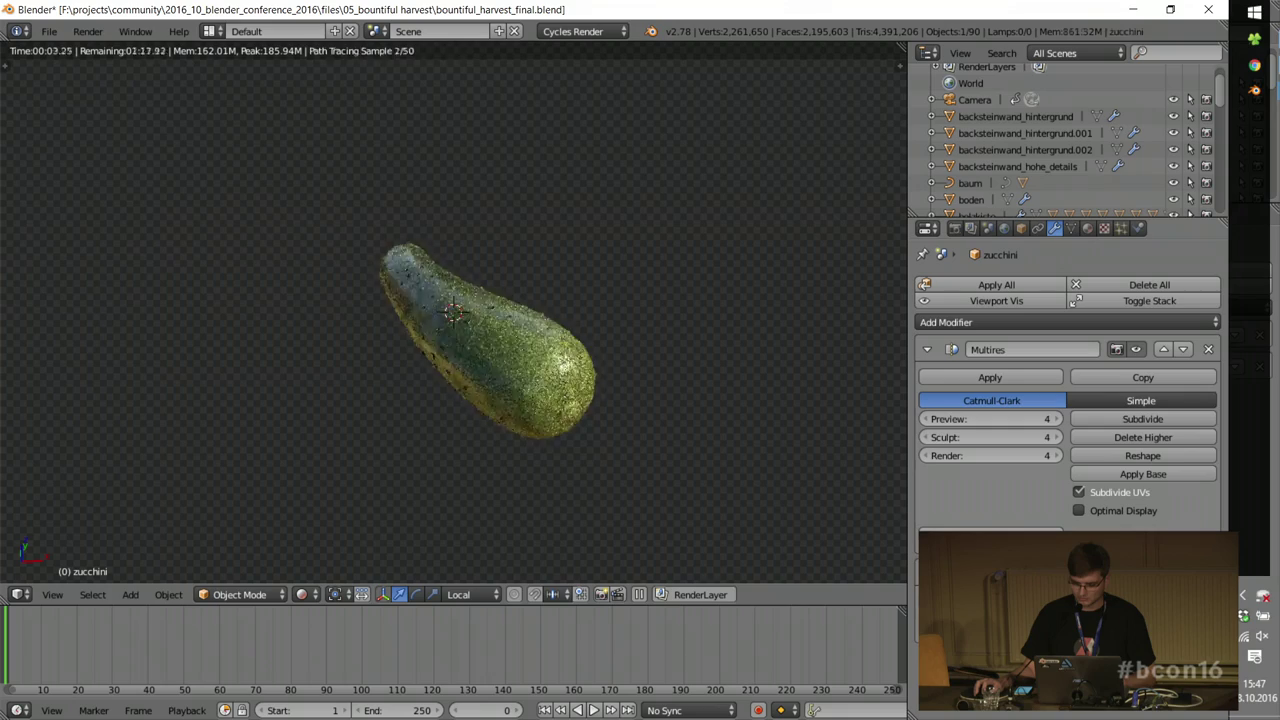
{"action": "middle_click_drag", "start_coordinate": [517, 338], "coordinate": [338, 289]}
{"action": "scroll", "coordinate": [557, 296], "scroll_direction": "up", "scroll_amount": 4}
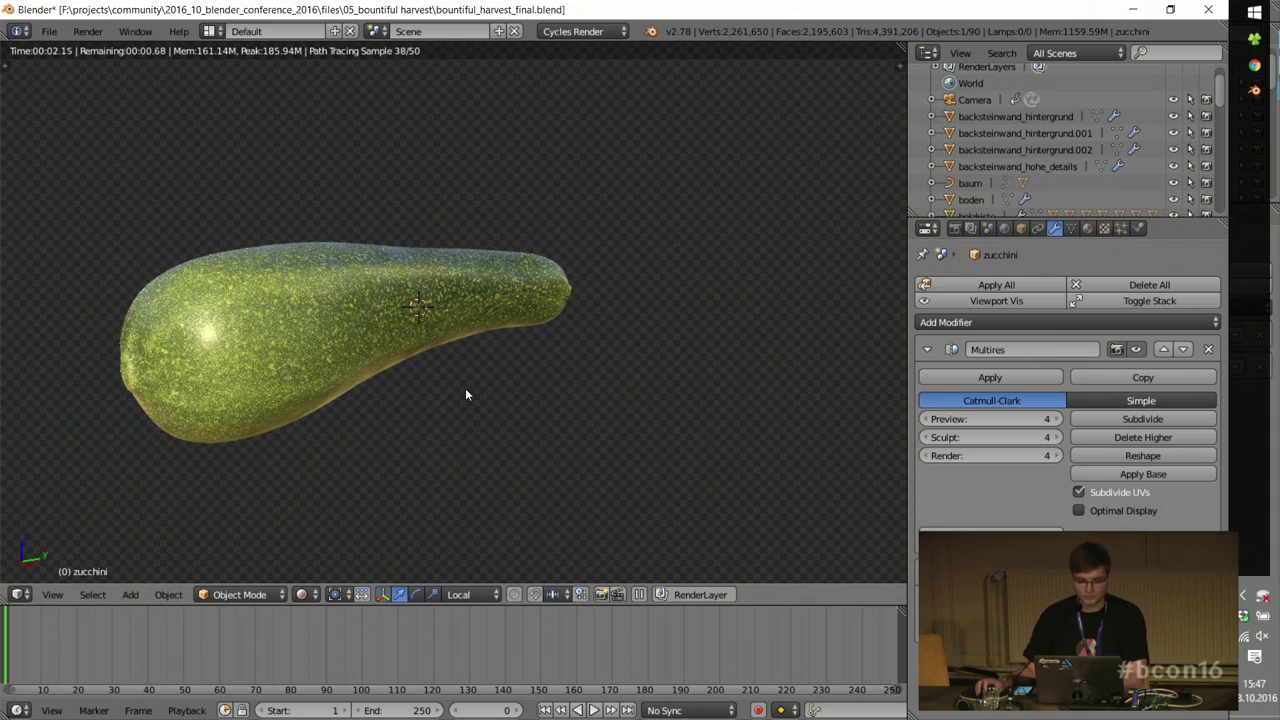
{"action": "key", "text": "shift+z"}
{"action": "mouse_move", "coordinate": [339, 295]}
{"action": "middle_mouse_down"}
{"action": "mouse_move", "coordinate": [286, 314]}
{"action": "mouse_move", "coordinate": [343, 320]}
{"action": "mouse_move", "coordinate": [230, 347]}
{"action": "mouse_move", "coordinate": [300, 314]}
{"action": "middle_mouse_up"}
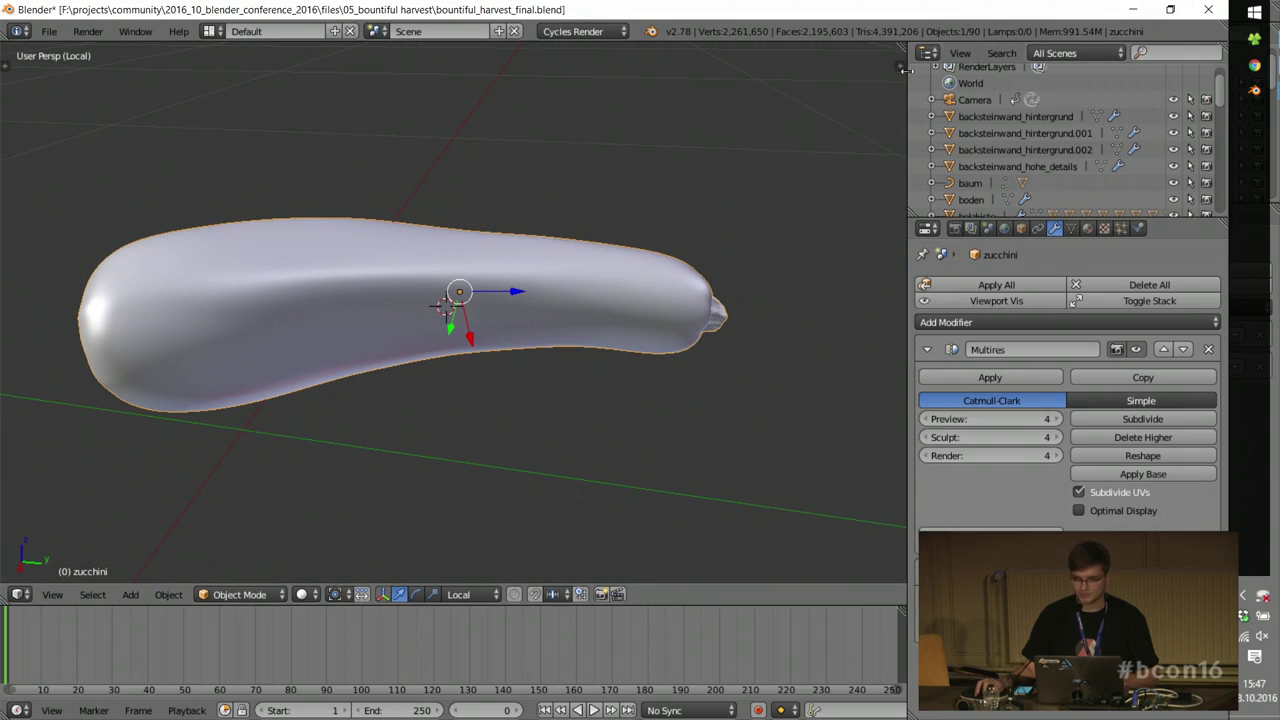
Step: Split the 3D view horizontally and turn the upper area into a Node Editor
{"action": "left_click_drag", "start_coordinate": [900, 47], "coordinate": [900, 226]}
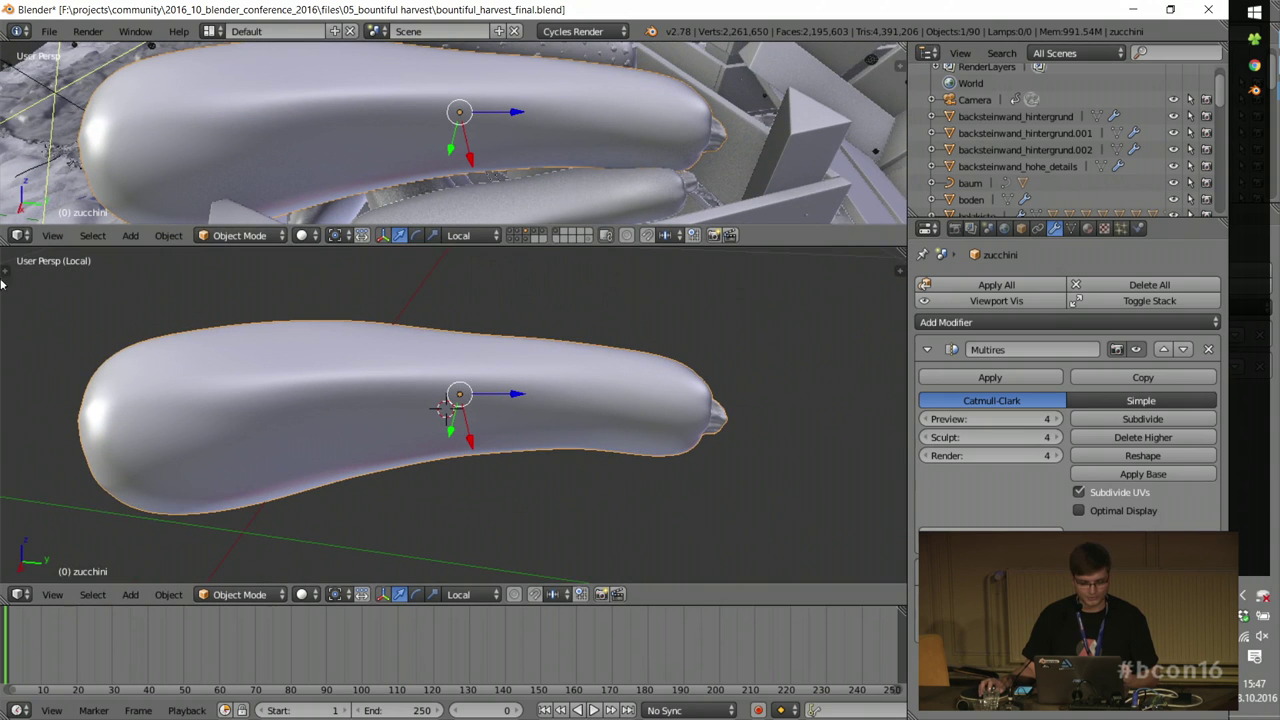
{"action": "left_click", "coordinate": [20, 235]}
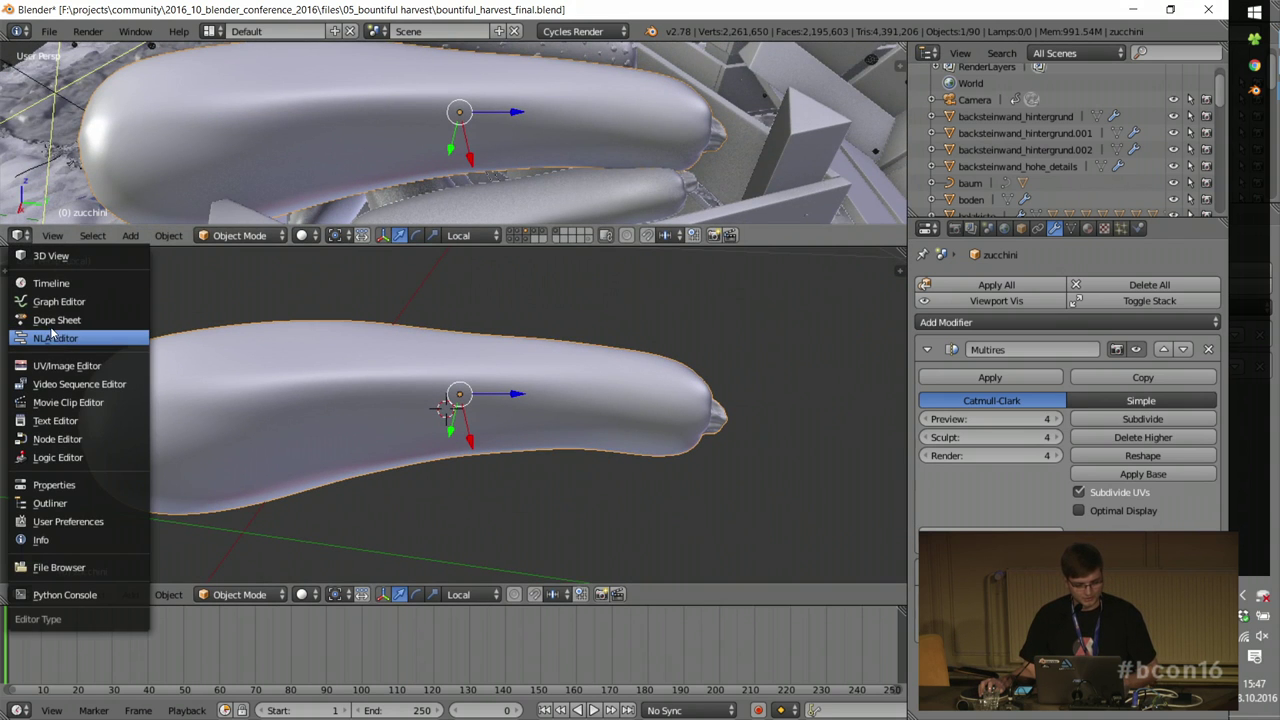
{"action": "left_click", "coordinate": [57, 439]}
Step: Maximize the Node Editor, examine the zucchini material's Geometry Pointiness, ColorRamp and Mix nodes up close, and restore the layout
{"action": "key", "text": "ctrl+space"}
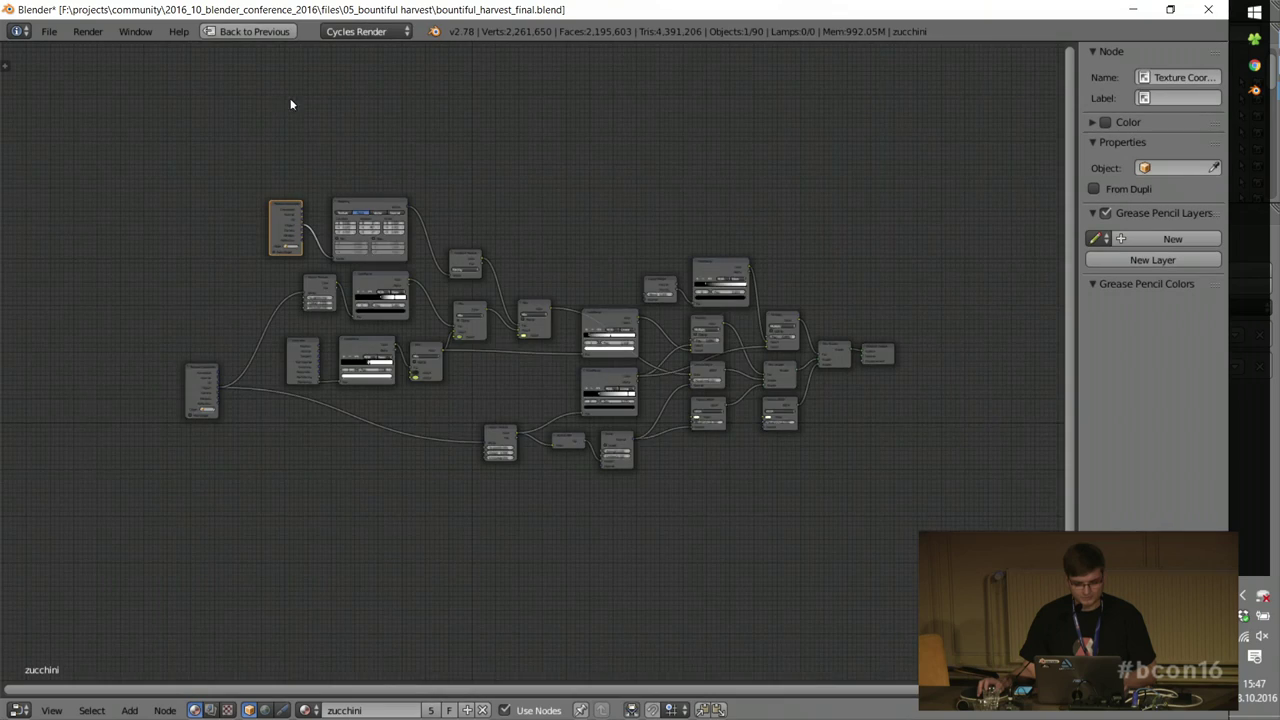
{"action": "scroll", "coordinate": [396, 262], "scroll_direction": "up", "scroll_amount": 5}
{"action": "middle_click_drag", "start_coordinate": [544, 208], "coordinate": [599, 219]}
{"action": "scroll", "coordinate": [336, 495], "scroll_direction": "up", "scroll_amount": 3}
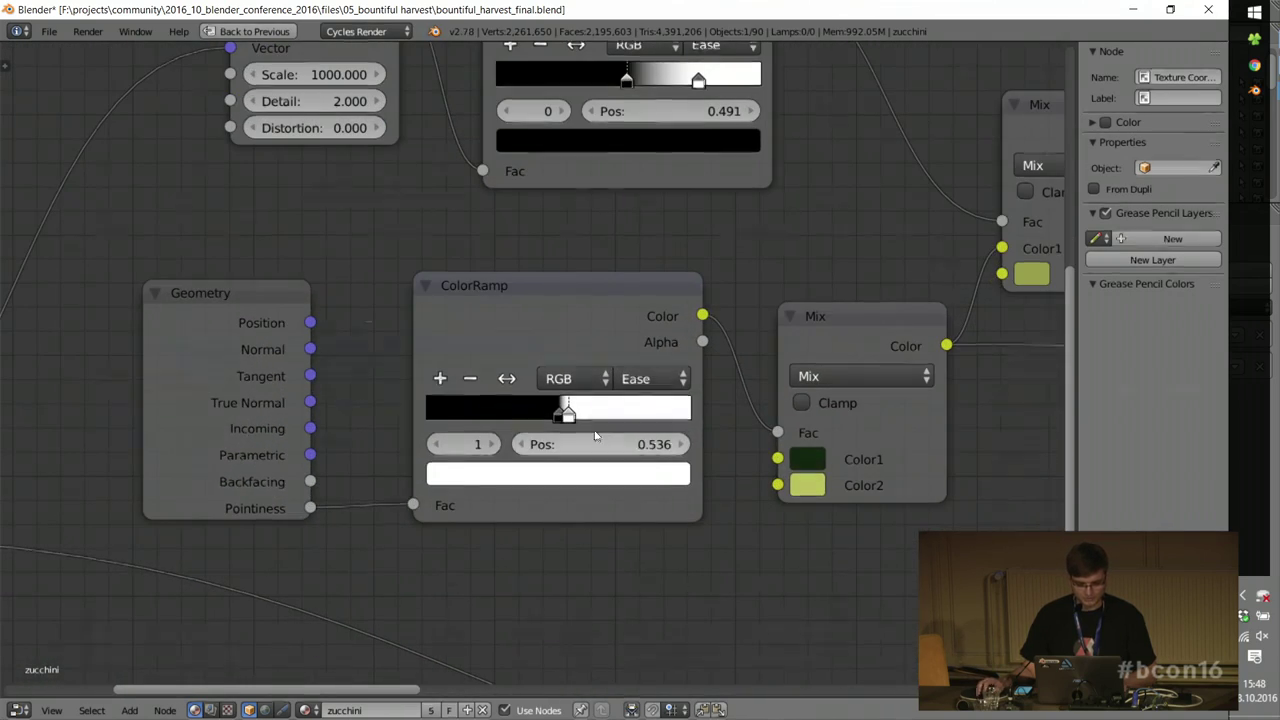
{"action": "key", "text": "ctrl+space"}
Step: Turn on the rendered preview and preview the output of the Mix node driven by the pointiness ColorRamp
{"action": "key", "text": "shift+z"}
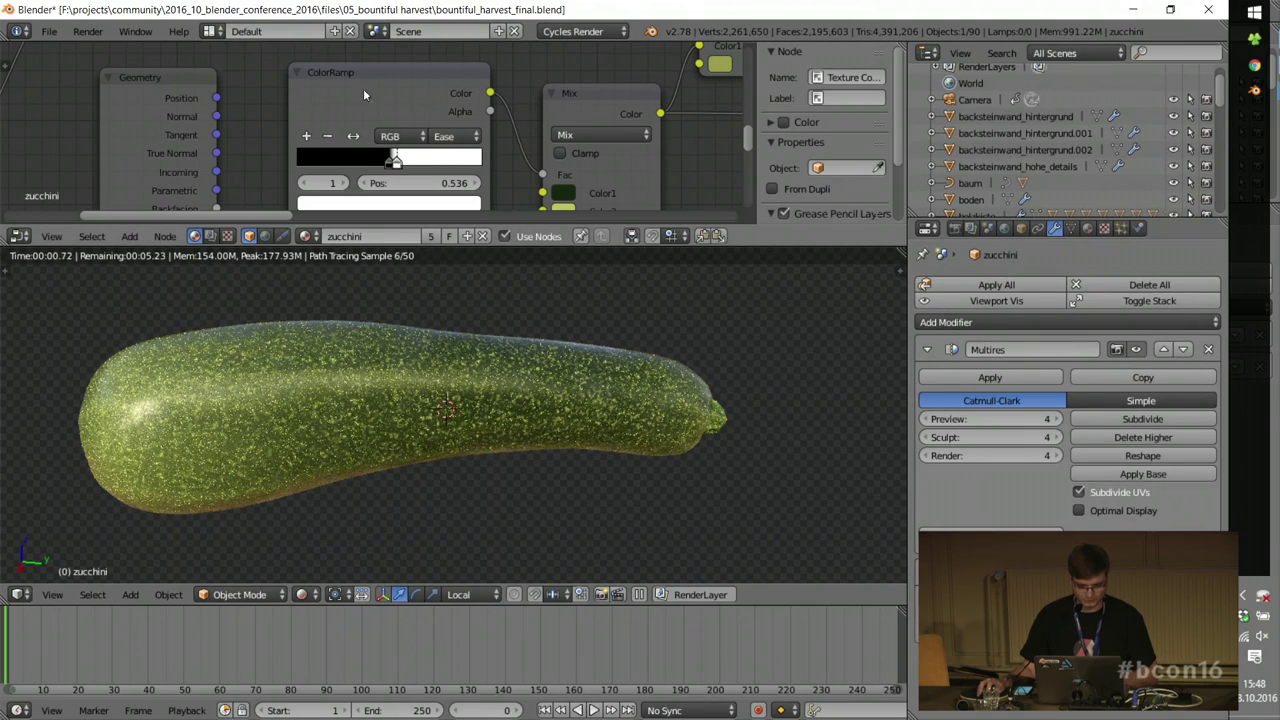
{"action": "left_click", "coordinate": [366, 90]}
{"action": "middle_click_drag", "start_coordinate": [558, 453], "coordinate": [503, 410]}
{"action": "left_click", "coordinate": [586, 102], "text": "ctrl+shift"}
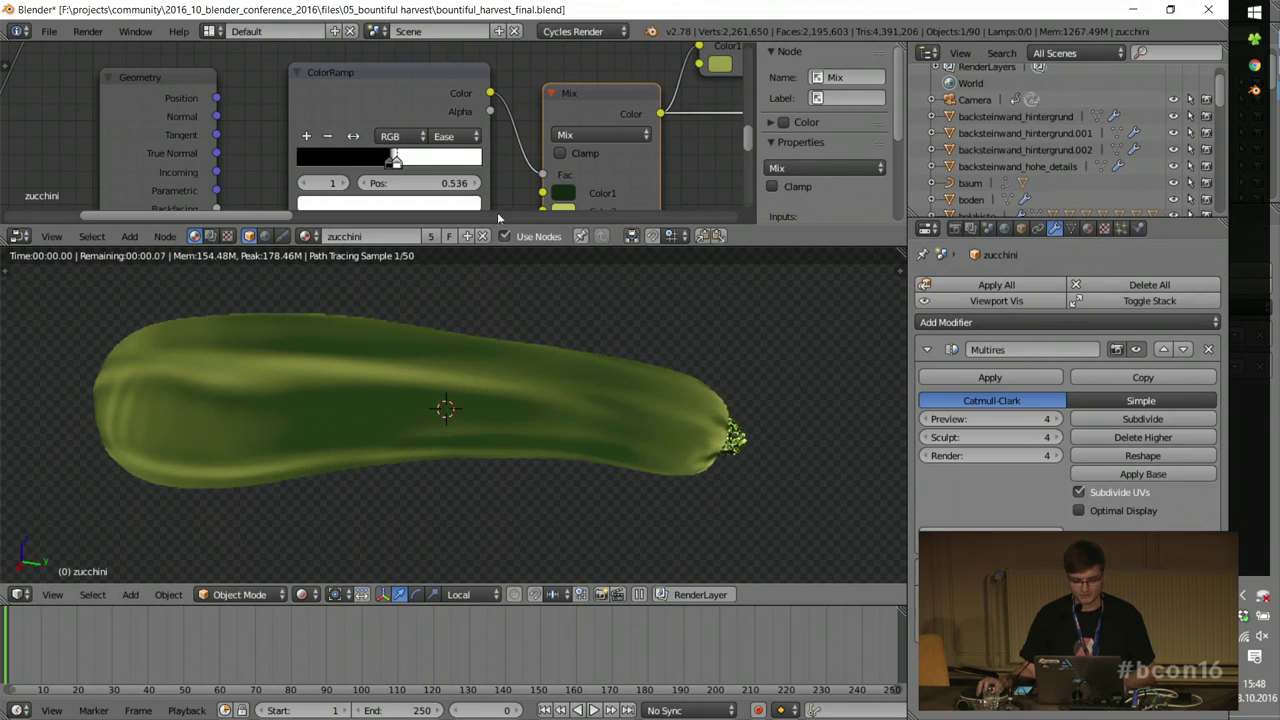
Step: Locate the Noise Texture node with scale 1000 in the zucchini material and preview its output on the model
{"action": "scroll", "coordinate": [518, 87], "scroll_direction": "down", "scroll_amount": 2}
{"action": "scroll", "coordinate": [476, 376], "scroll_direction": "down", "scroll_amount": 1}
{"action": "scroll", "coordinate": [612, 150], "scroll_direction": "down", "scroll_amount": 7}
{"action": "middle_click_drag", "start_coordinate": [612, 150], "coordinate": [628, 222]}
{"action": "scroll", "coordinate": [429, 114], "scroll_direction": "up", "scroll_amount": 6}
{"action": "left_click", "coordinate": [463, 113], "text": "ctrl+shift"}
{"action": "scroll", "coordinate": [390, 433], "scroll_direction": "up", "scroll_amount": 3}
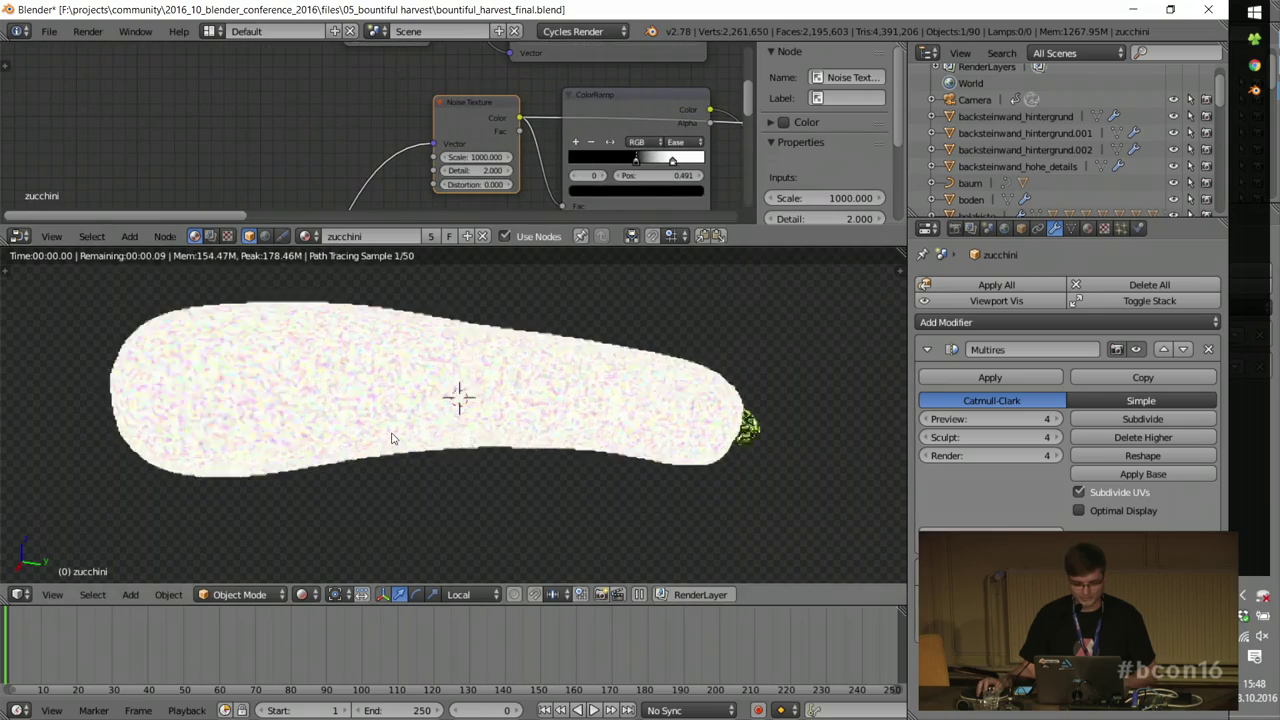
Step: Preview the noise ColorRamp and the Mix node it drives, examining the speckles on the zucchini up close and as a whole
{"action": "left_click", "coordinate": [623, 123], "text": "ctrl+shift"}
{"action": "middle_click_drag", "start_coordinate": [560, 380], "coordinate": [490, 410]}
{"action": "scroll", "coordinate": [490, 410], "scroll_direction": "up", "scroll_amount": 1}
{"action": "middle_click_drag", "start_coordinate": [700, 160], "coordinate": [399, 84]}
{"action": "left_click", "coordinate": [572, 97], "text": "ctrl+shift"}
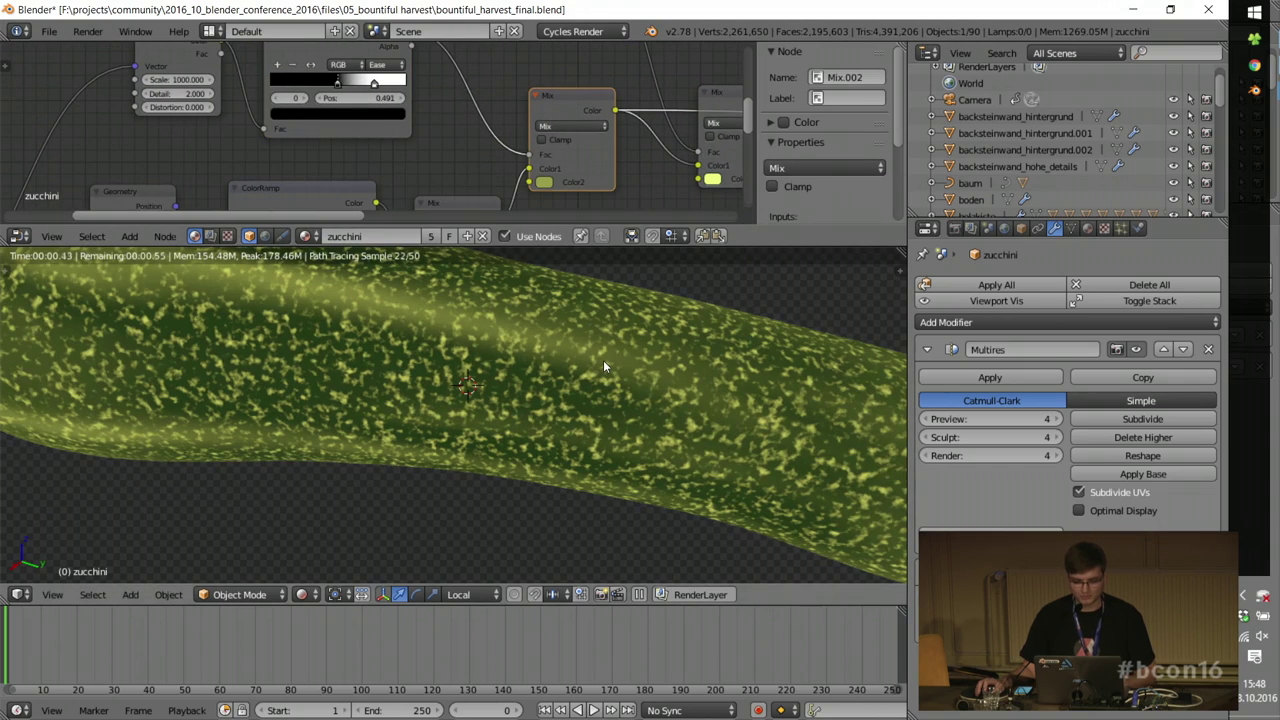
{"action": "scroll", "coordinate": [432, 382], "scroll_direction": "down", "scroll_amount": 5}
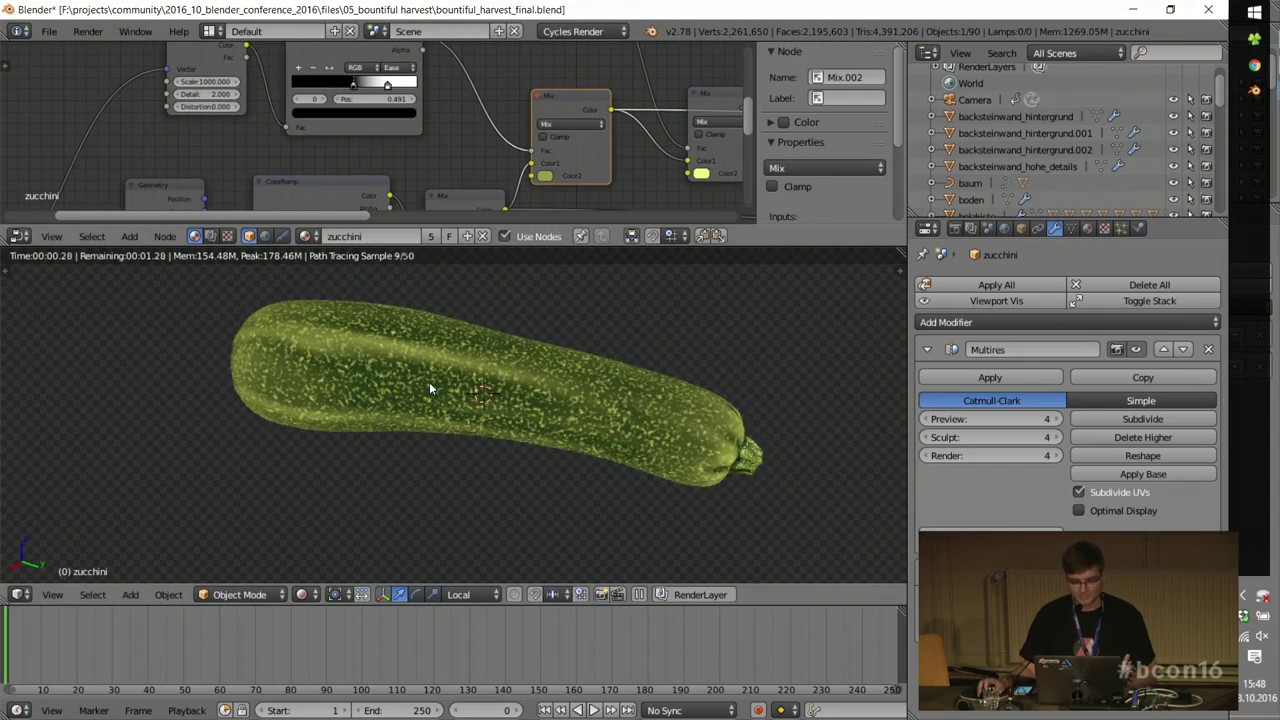
Step: Preview the Gradient Texture node and the Mix node that blends it with the speckled zucchini color
{"action": "middle_click_drag", "start_coordinate": [650, 111], "coordinate": [546, 169]}
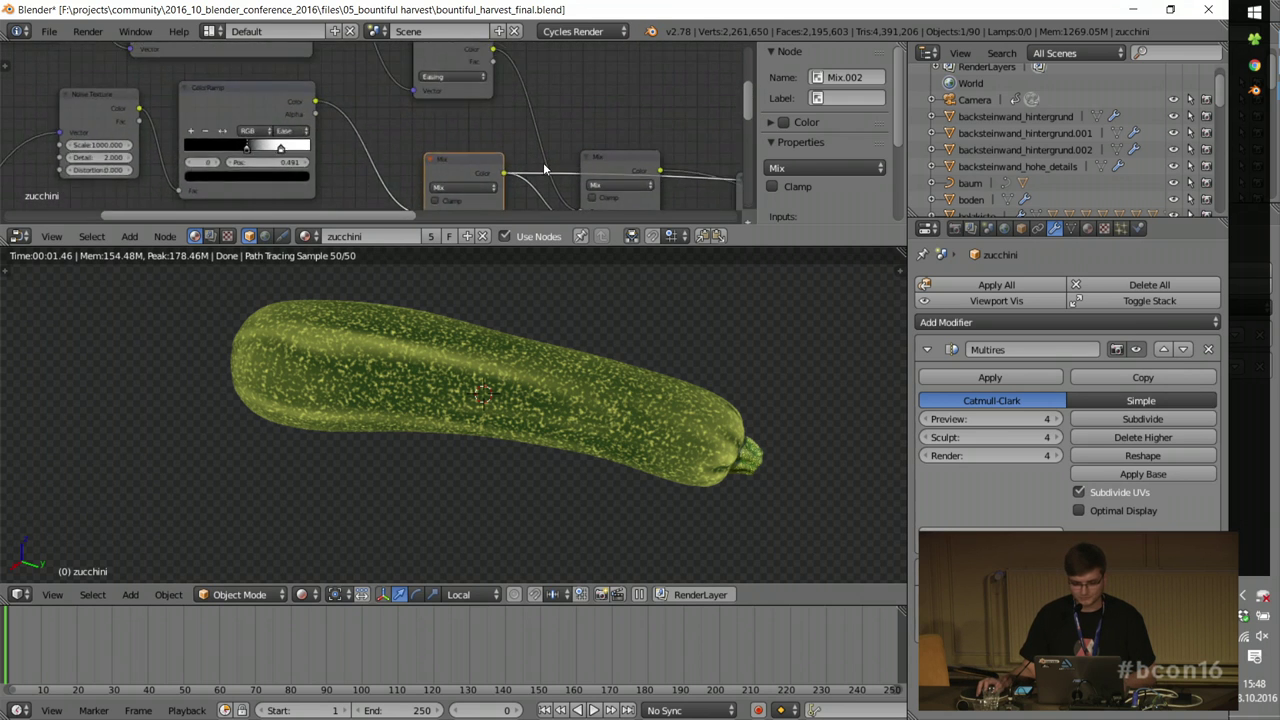
{"action": "scroll", "coordinate": [546, 170], "scroll_direction": "down", "scroll_amount": 4}
{"action": "middle_click_drag", "start_coordinate": [216, 66], "coordinate": [279, 123]}
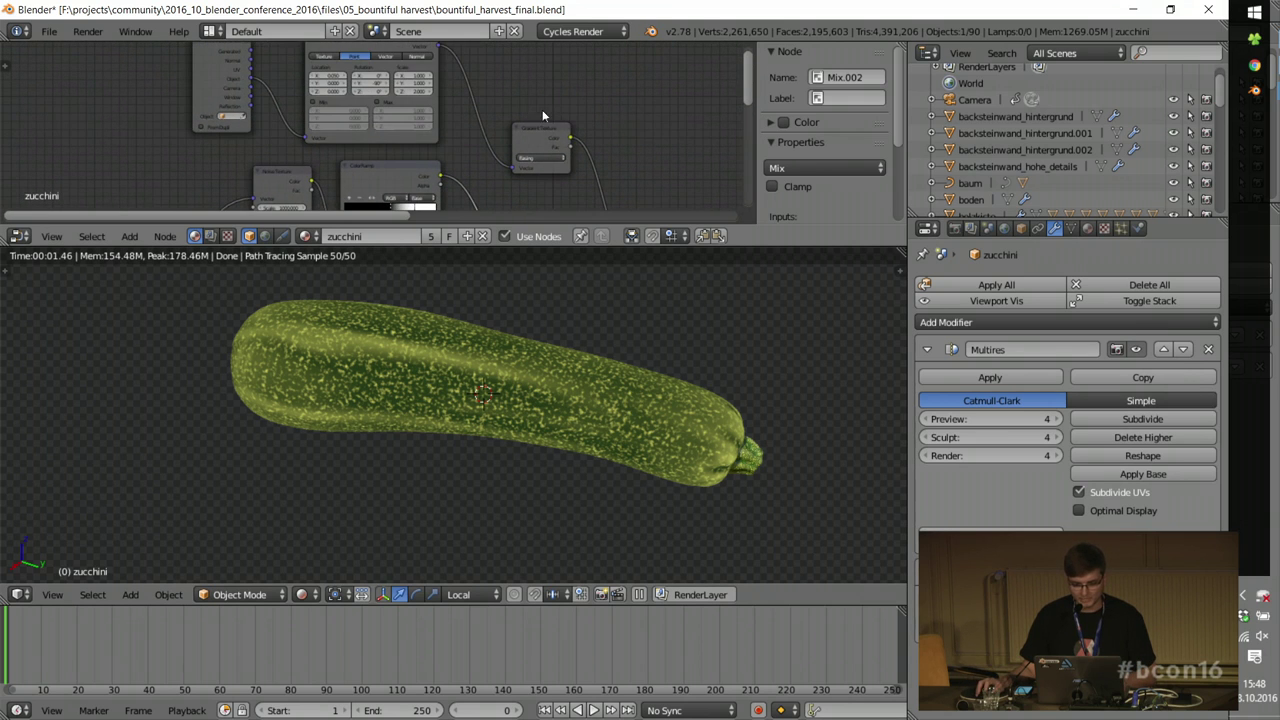
{"action": "left_click", "coordinate": [542, 134], "text": "ctrl+shift"}
{"action": "middle_click_drag", "start_coordinate": [570, 131], "coordinate": [425, 36]}
{"action": "left_click", "coordinate": [515, 145], "text": "ctrl+shift"}
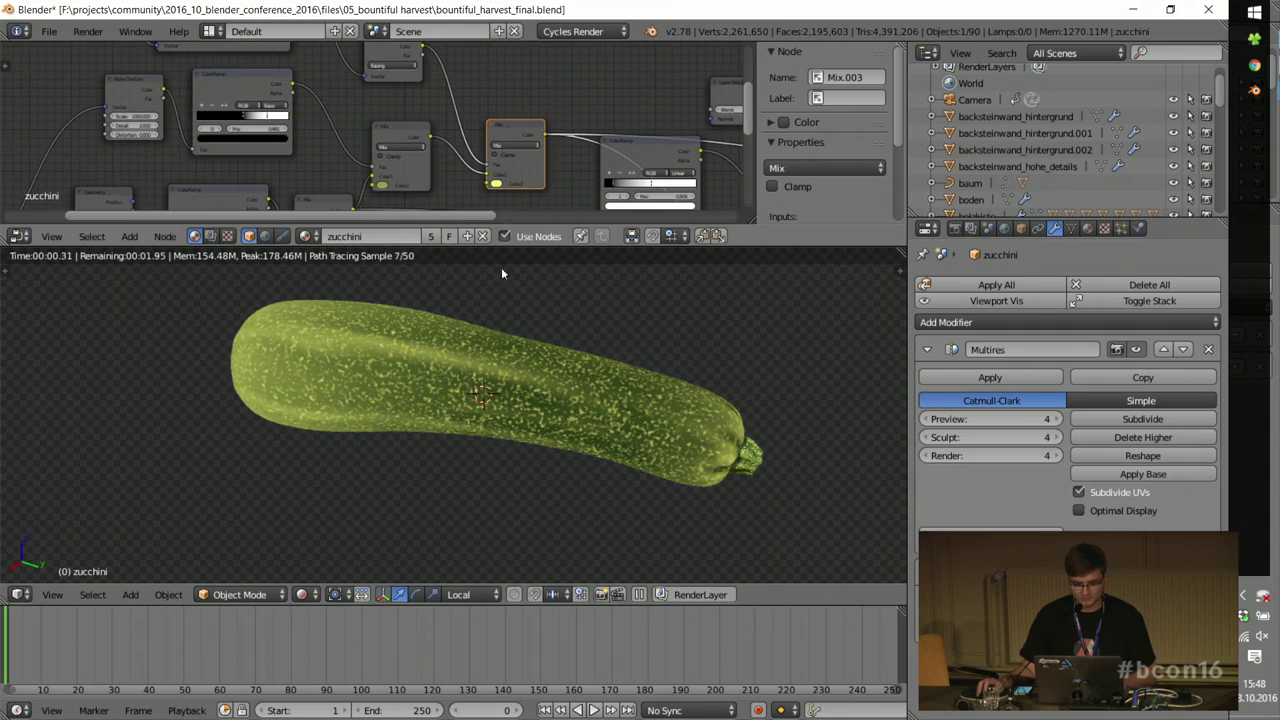
Step: Preview the Multiply mix node near the material output, and reconnect the final Mix Shader to show the complete material
{"action": "middle_click_drag", "start_coordinate": [584, 162], "coordinate": [389, 82]}
{"action": "middle_click_drag", "start_coordinate": [519, 79], "coordinate": [334, 82]}
{"action": "left_click", "coordinate": [402, 78], "text": "ctrl+shift"}
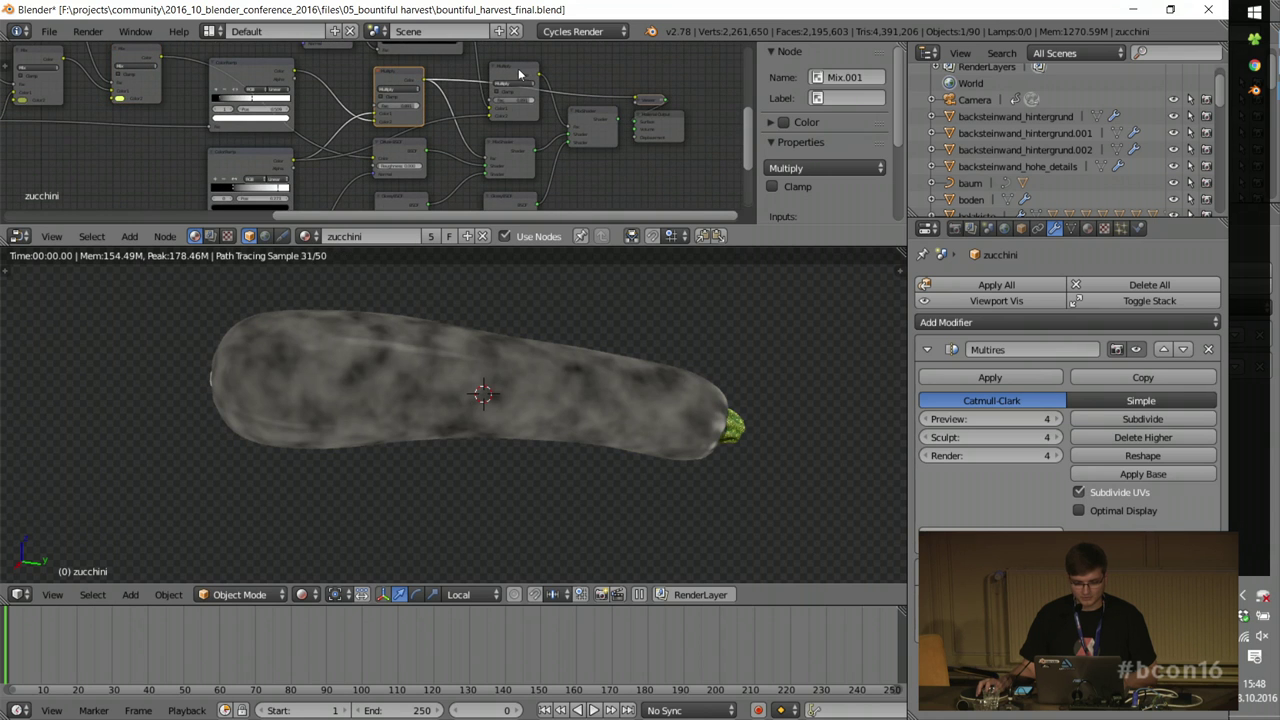
{"action": "left_click", "coordinate": [590, 120], "text": "ctrl+shift"}
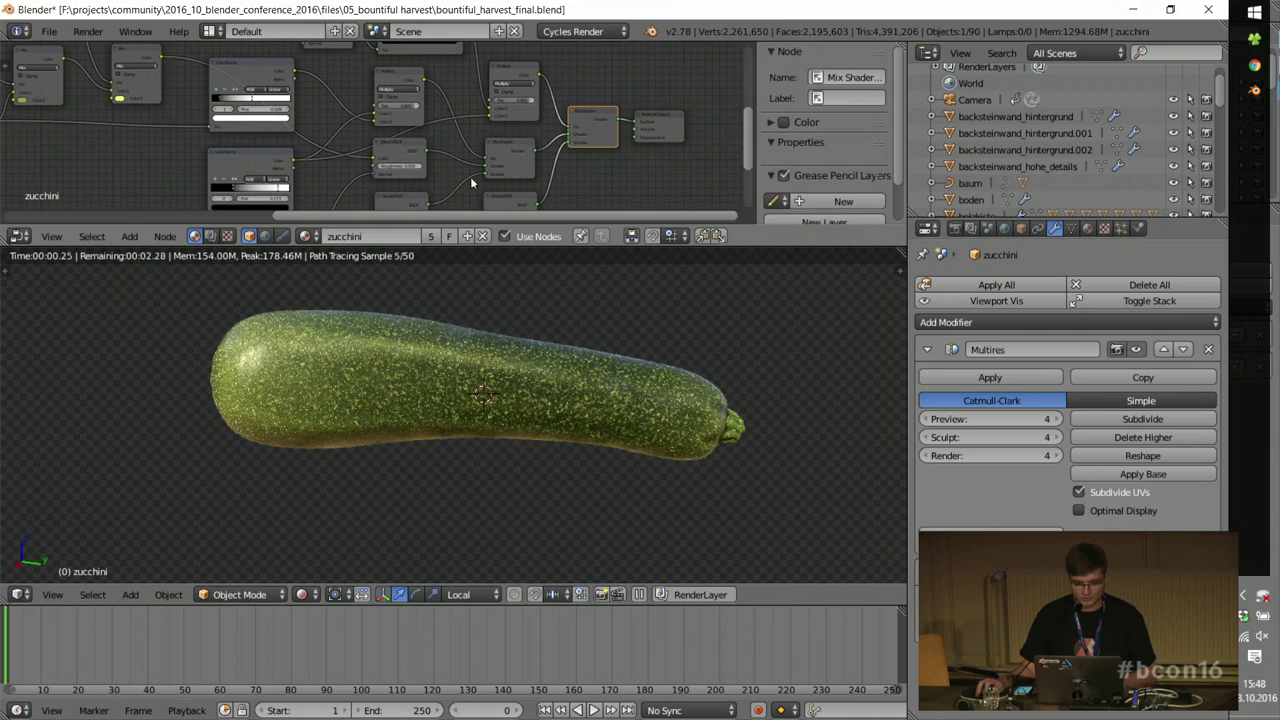
Step: Examine the fully shaded zucchini from several angles and return the view to solid shading
{"action": "middle_click_drag", "start_coordinate": [514, 350], "coordinate": [357, 333]}
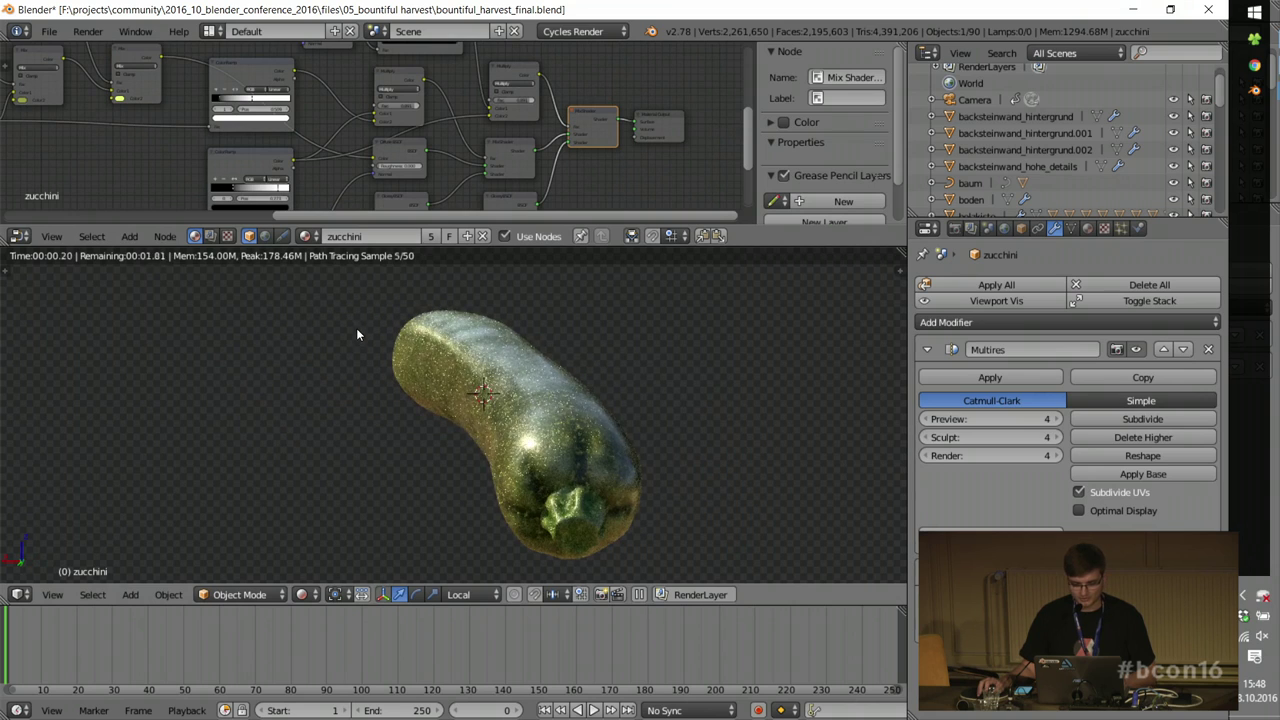
{"action": "middle_click_drag", "start_coordinate": [500, 355], "coordinate": [560, 371]}
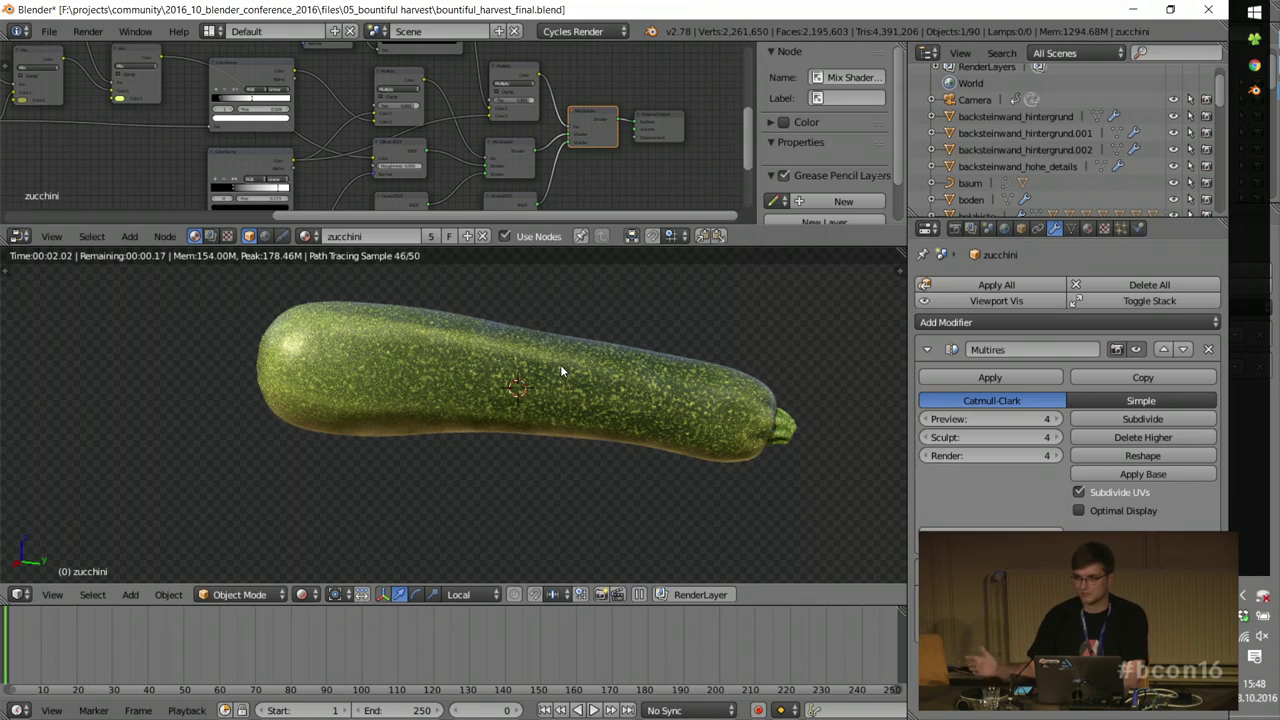
{"action": "middle_click_drag", "start_coordinate": [550, 381], "coordinate": [650, 355]}
{"action": "key", "text": "shift+z"}
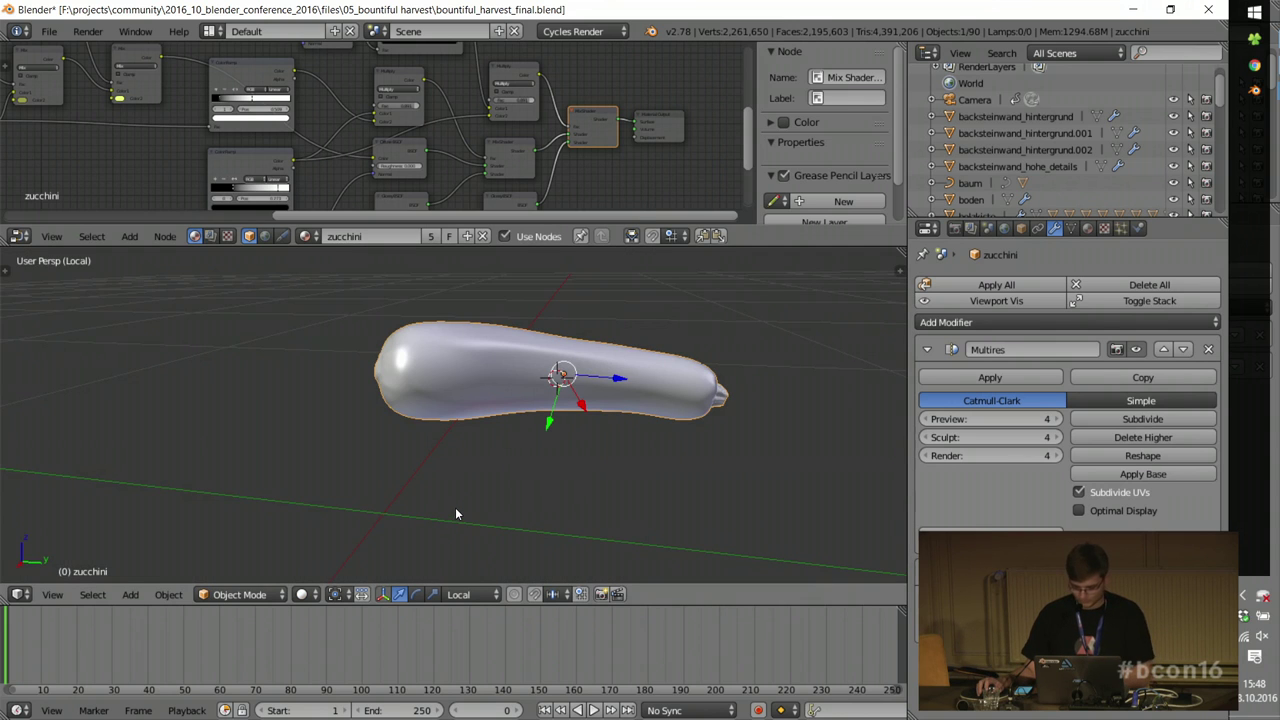
Step: Leave local view, select the large pumpkin in the crate, and isolate it in local view
{"action": "key", "text": "KP_Divide"}
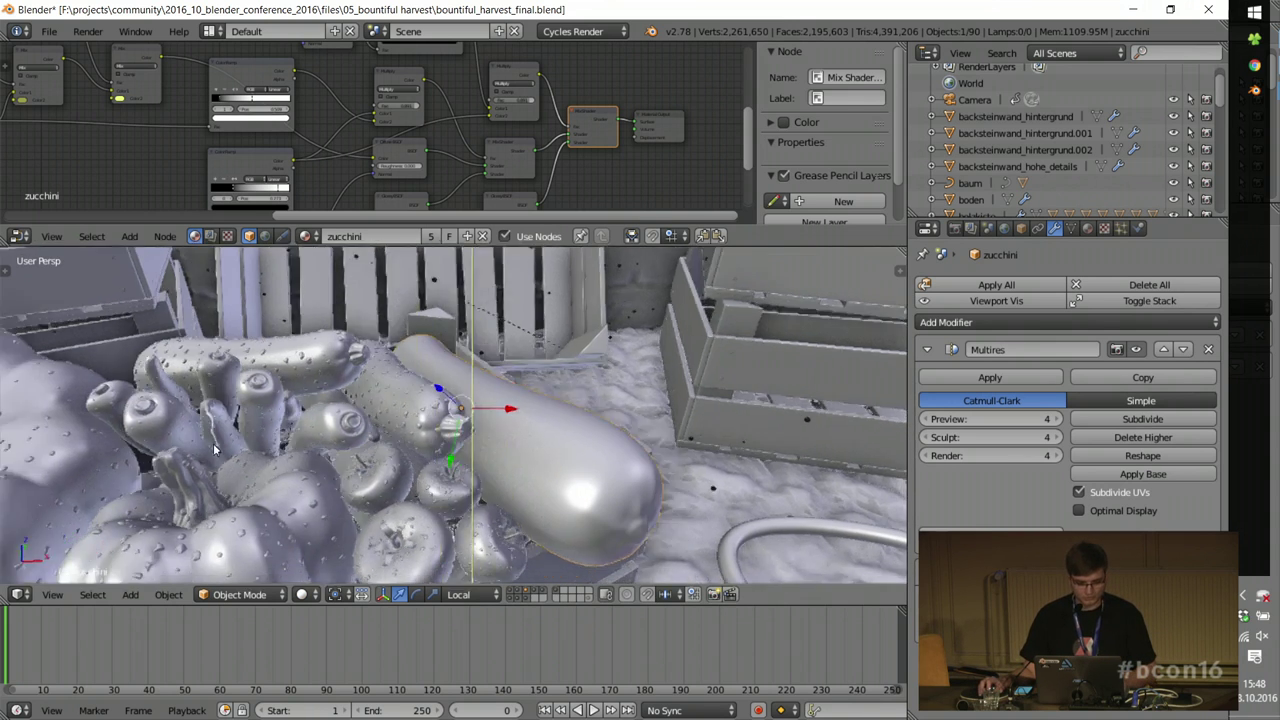
{"action": "middle_click_drag", "start_coordinate": [214, 449], "coordinate": [428, 372], "text": "shift"}
{"action": "right_click", "coordinate": [306, 412]}
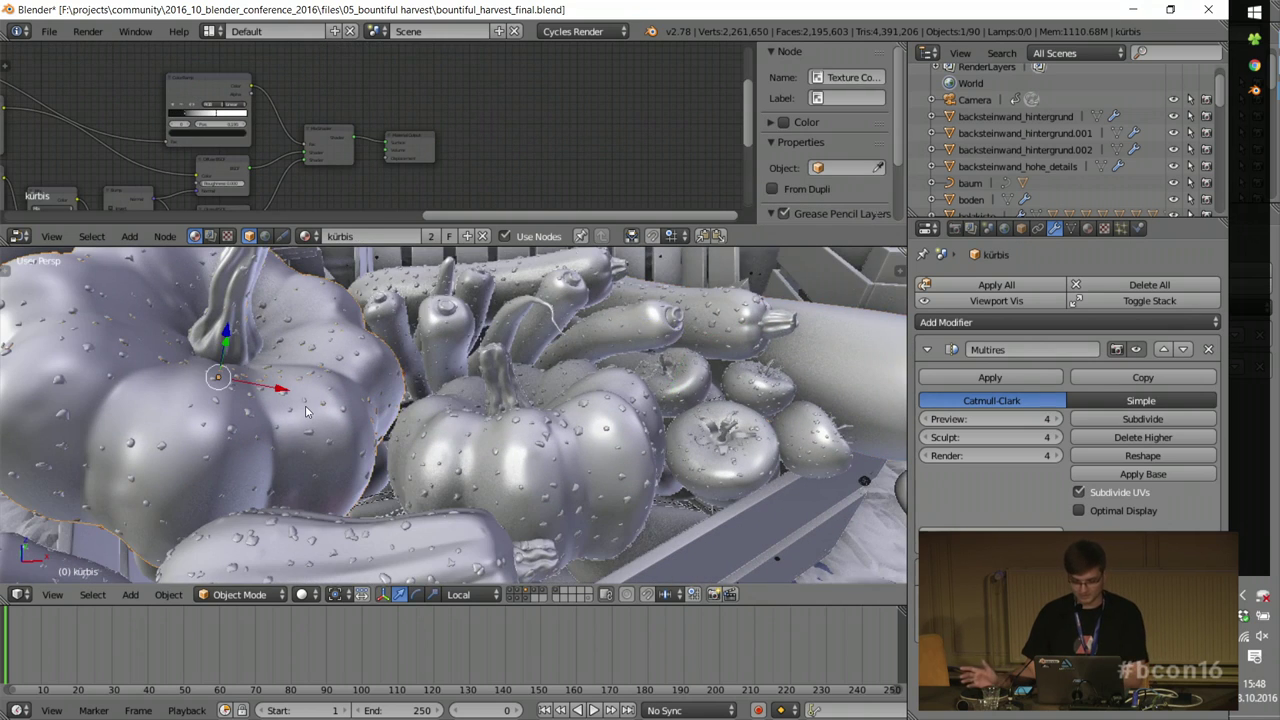
{"action": "key", "text": "KP_Divide"}
{"action": "scroll", "coordinate": [532, 465], "scroll_direction": "up", "scroll_amount": 2}
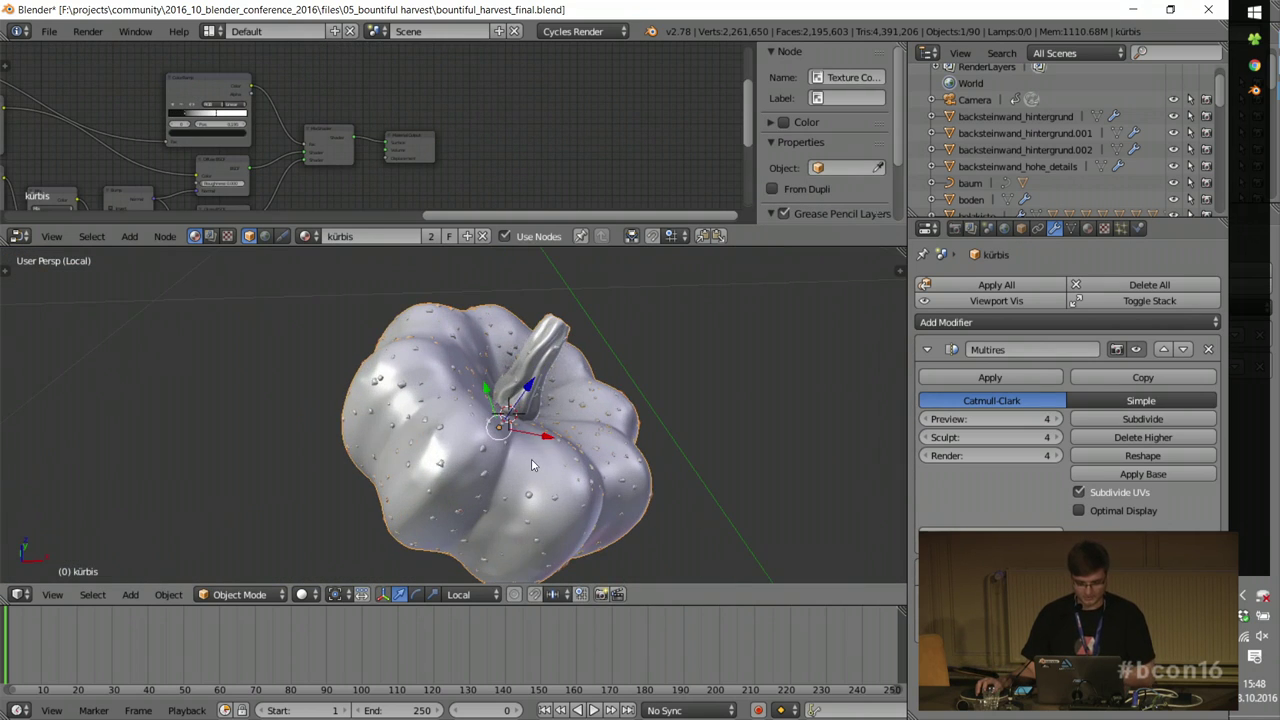
Step: View the isolated pumpkin from another side and display it in rendered shading
{"action": "key", "text": "shift+z"}
{"action": "mouse_move", "coordinate": [617, 490]}
{"action": "middle_mouse_down"}
{"action": "mouse_move", "coordinate": [540, 445]}
{"action": "mouse_move", "coordinate": [479, 477]}
{"action": "middle_mouse_up"}
{"action": "key", "text": "shift+z"}
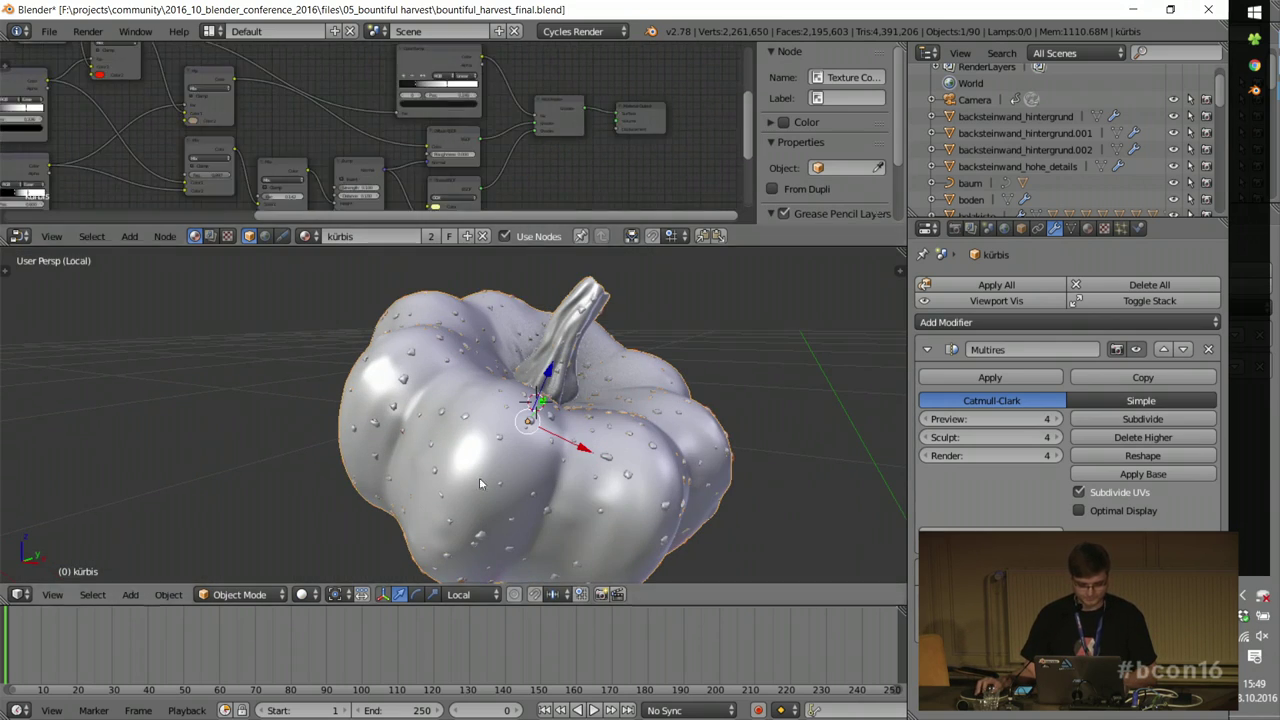
{"action": "key", "text": "shift+z"}
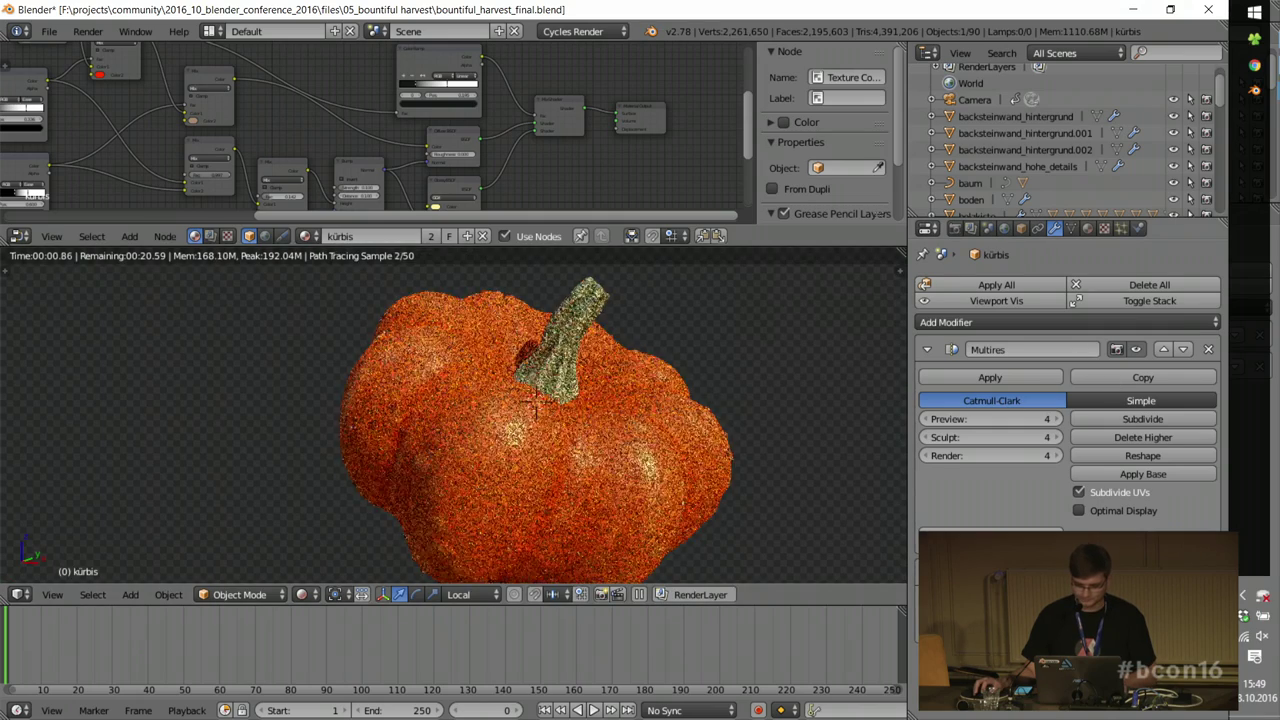
Step: Examine the pumpkin material's noise textures, color ramps, Geometry pointiness and Mix nodes in a full-screen node editor
{"action": "middle_click_drag", "start_coordinate": [205, 152], "coordinate": [458, 144]}
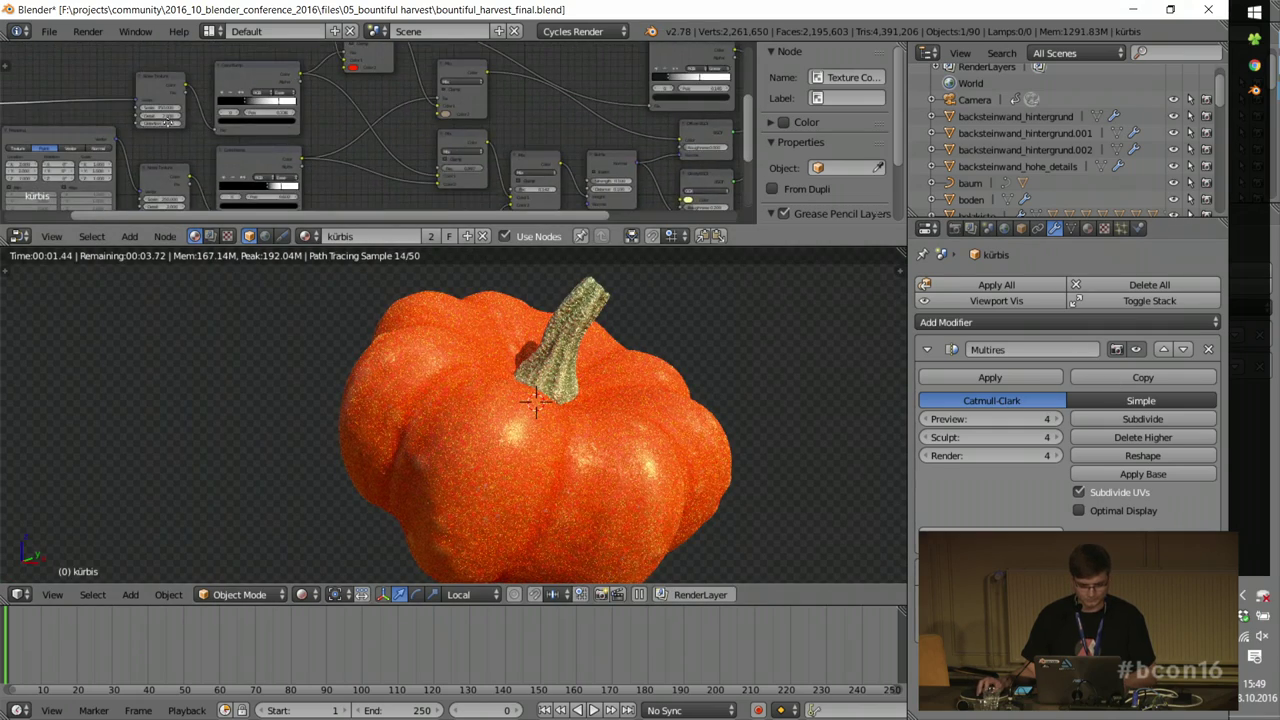
{"action": "middle_click_drag", "start_coordinate": [168, 123], "coordinate": [398, 118]}
{"action": "key", "text": "shift+space"}
{"action": "middle_click_drag", "start_coordinate": [756, 346], "coordinate": [533, 330]}
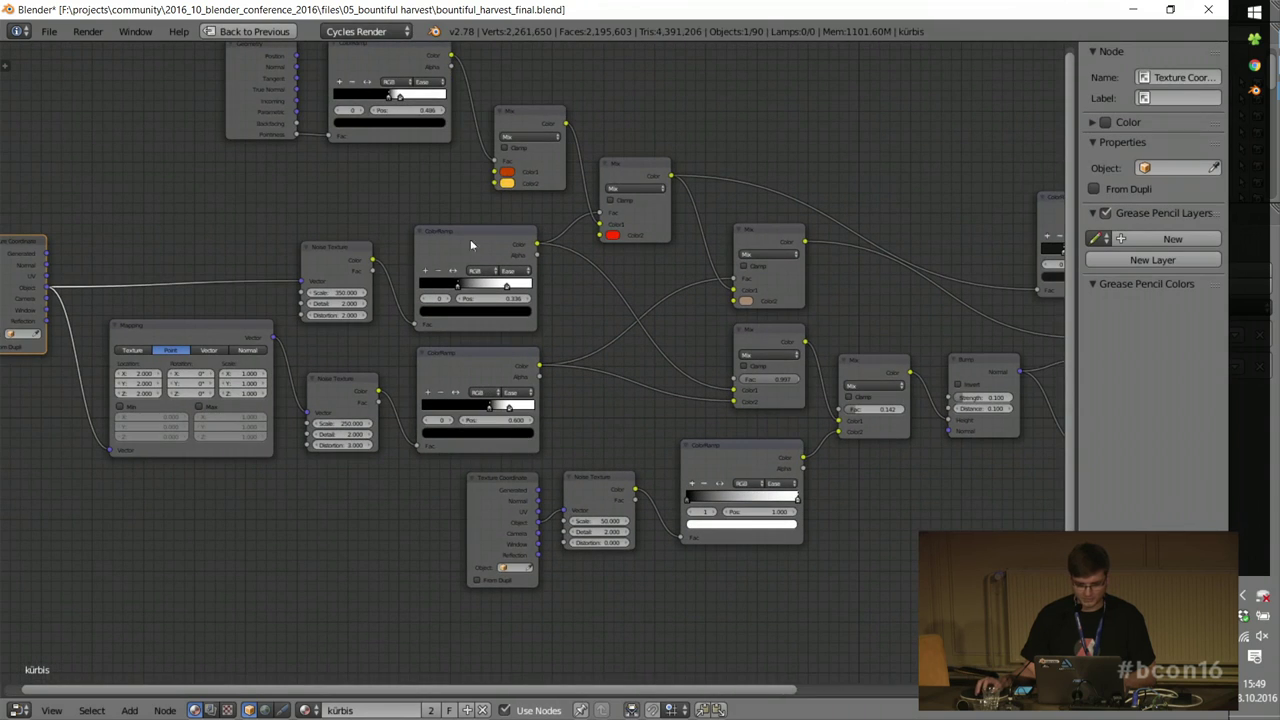
{"action": "scroll", "coordinate": [352, 383], "scroll_direction": "up", "scroll_amount": 4}
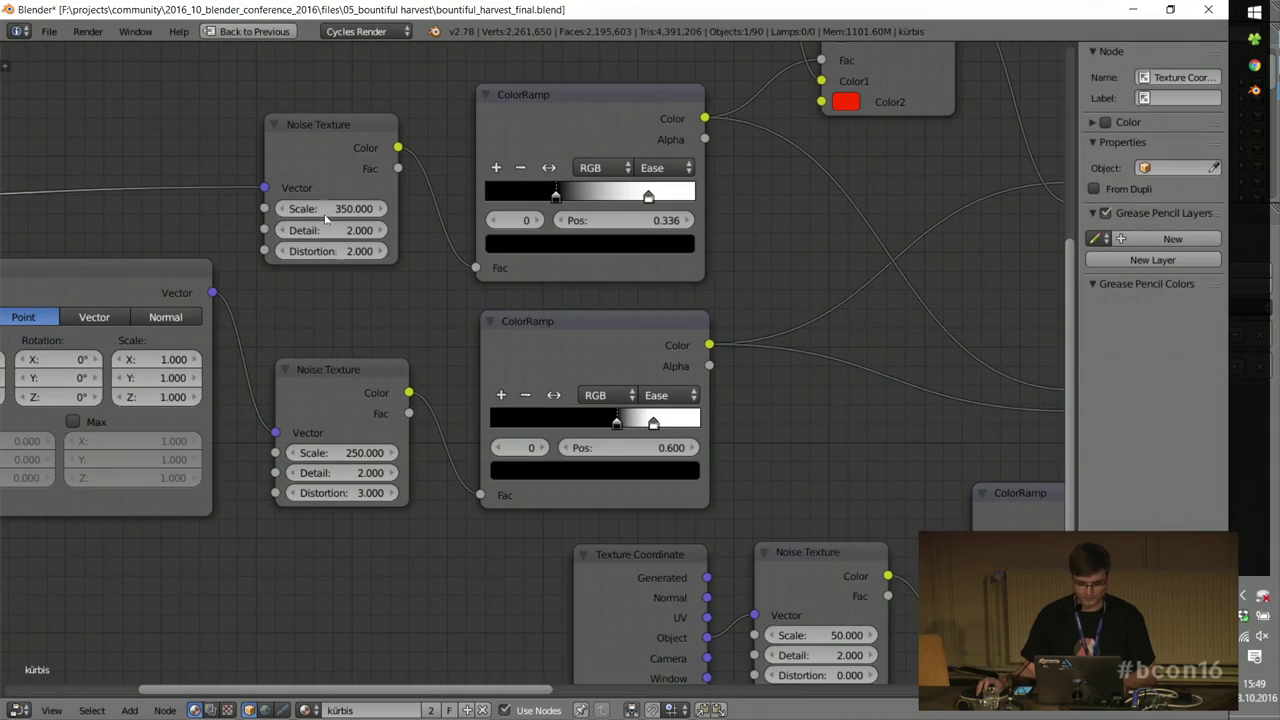
{"action": "middle_click_drag", "start_coordinate": [600, 140], "coordinate": [503, 259]}
{"action": "scroll", "coordinate": [503, 259], "scroll_direction": "down", "scroll_amount": 3}
{"action": "middle_click_drag", "start_coordinate": [648, 296], "coordinate": [478, 374]}
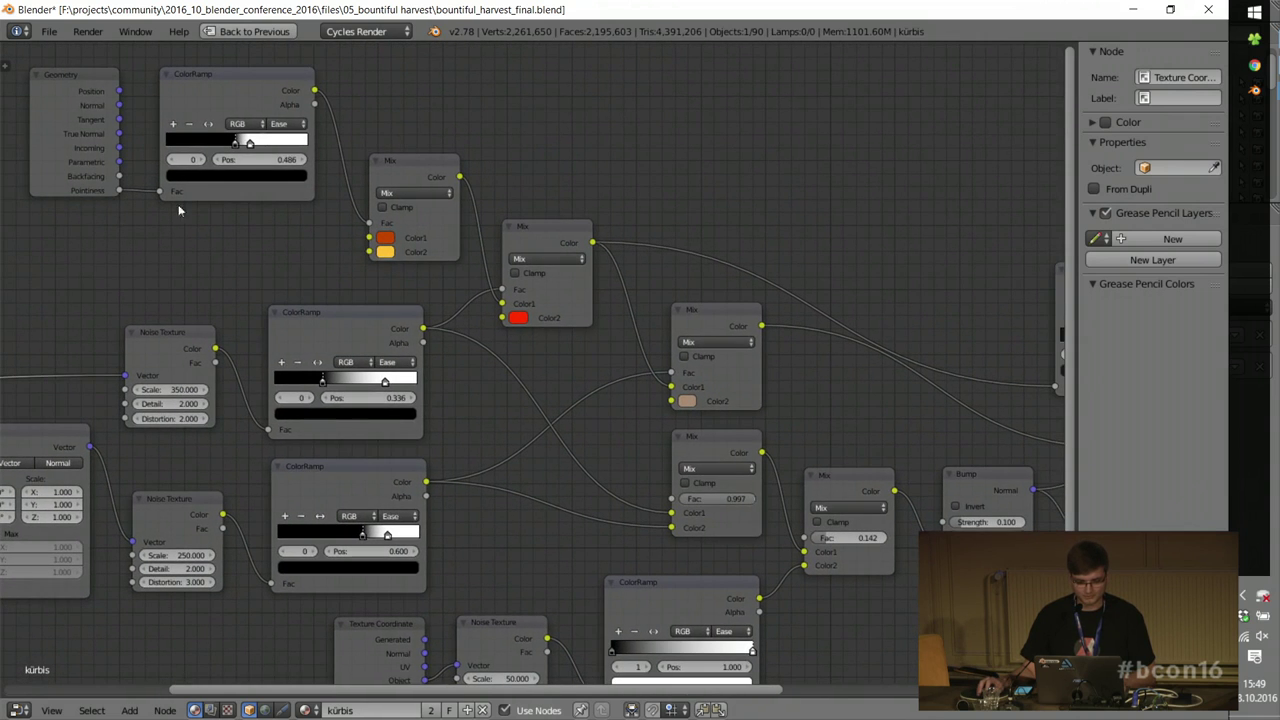
{"action": "key", "text": "shift+space"}
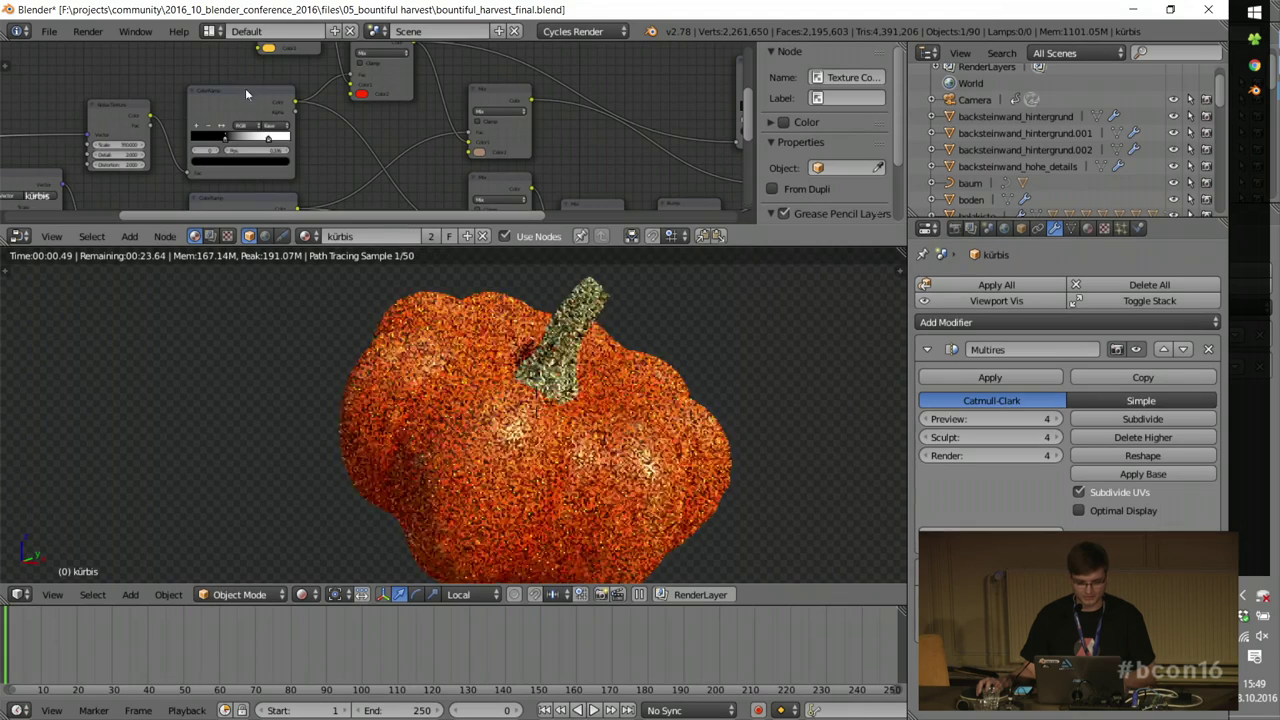
Step: Preview the ColorRamp fed by the Geometry pointiness on the pumpkin and return the view to solid shading
{"action": "middle_click_drag", "start_coordinate": [342, 130], "coordinate": [405, 107]}
{"action": "left_click", "coordinate": [231, 109], "text": "ctrl+shift"}
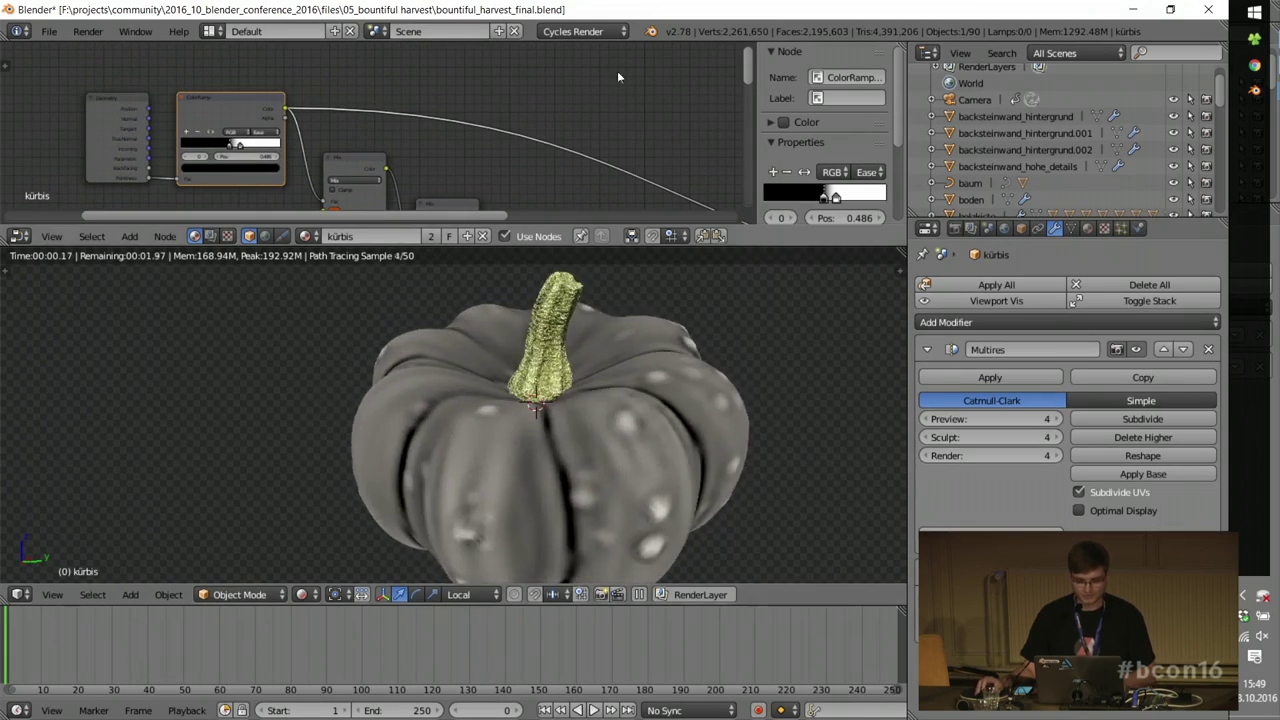
{"action": "key", "text": "shift+z"}
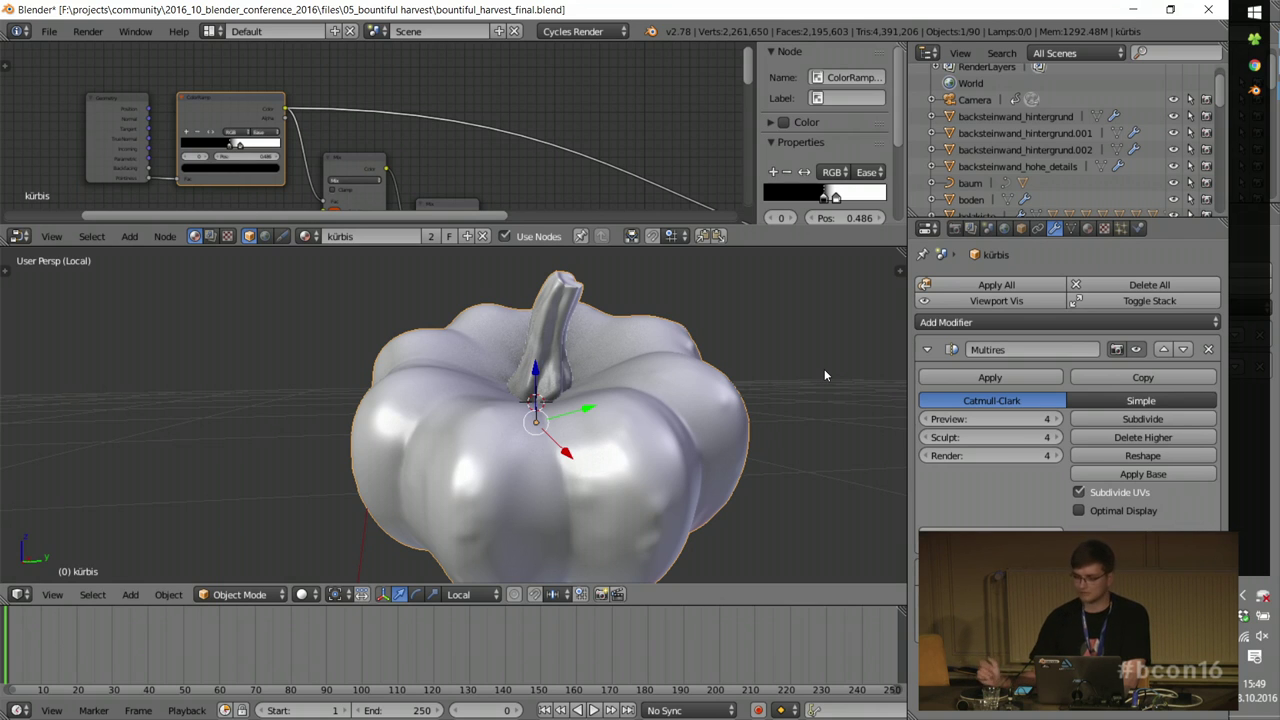
Step: Switch to the Blender window with stones.blend and display the stone in rendered shading
{"action": "left_click", "coordinate": [1133, 12]}
{"action": "mouse_move", "coordinate": [1247, 97]}
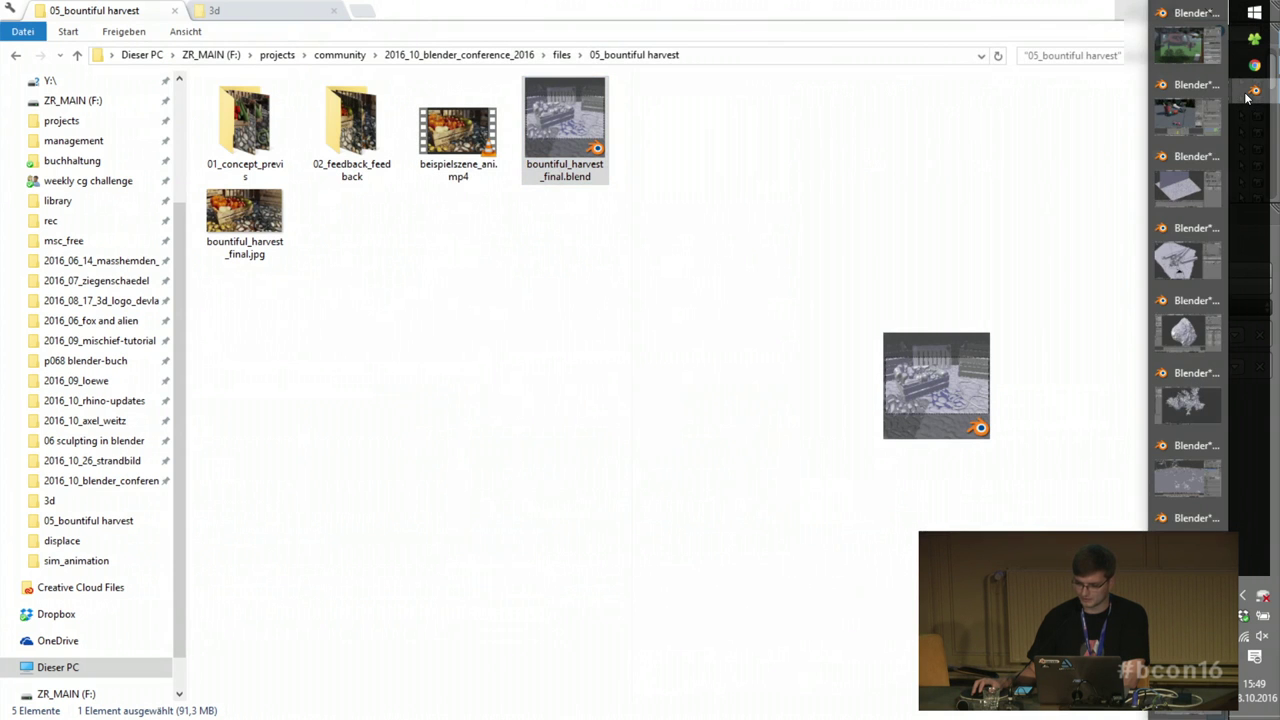
{"action": "left_click", "coordinate": [1190, 334]}
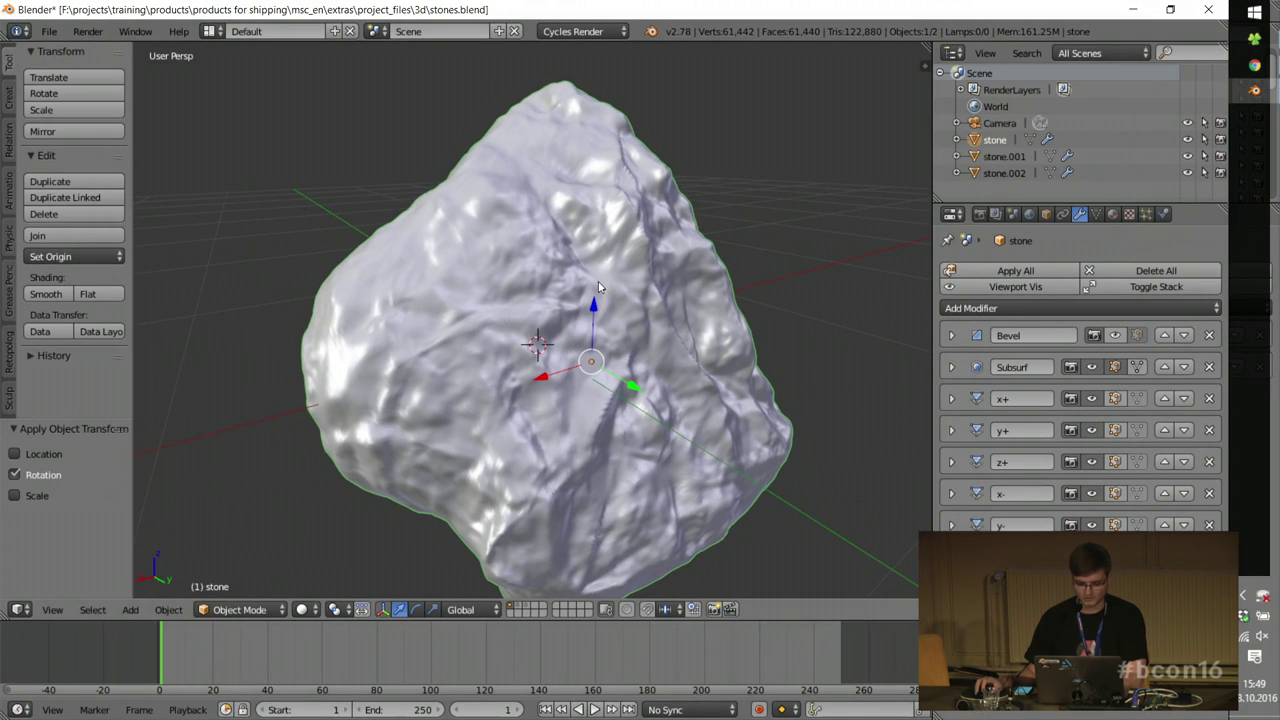
{"action": "key", "text": "shift+z"}
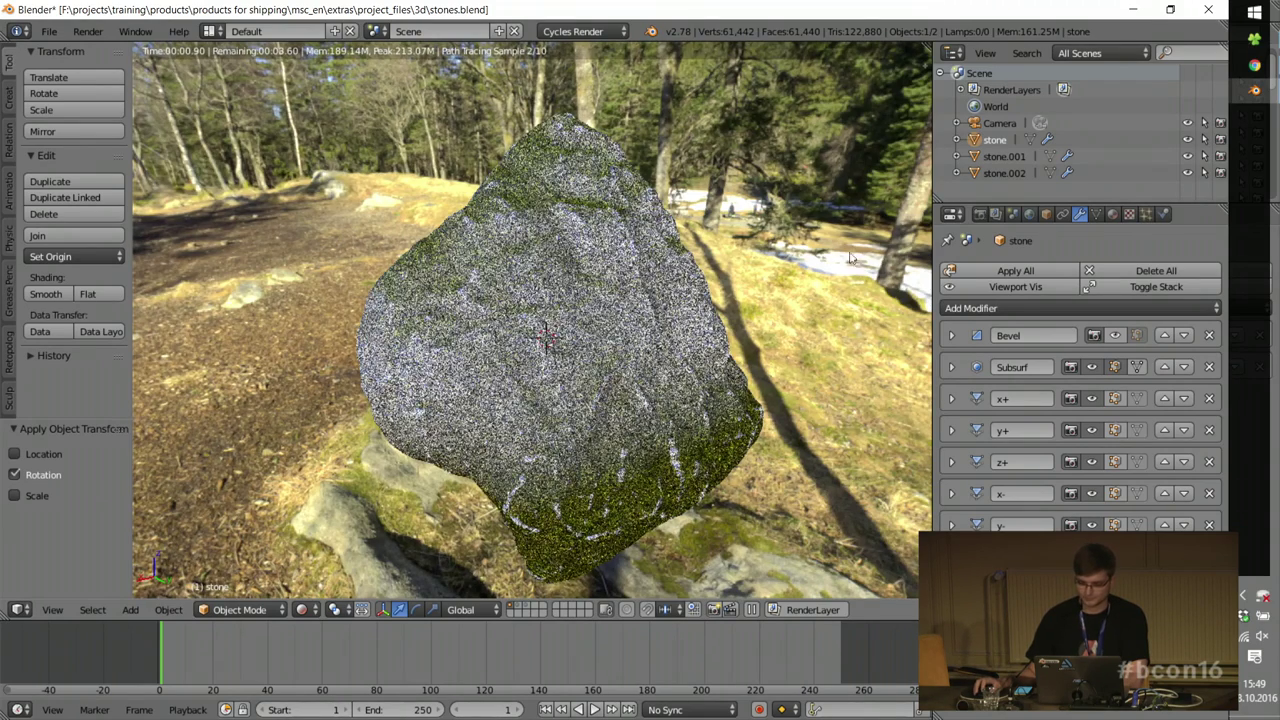
Step: Make the render background transparent in the render settings and view the stone from another angle
{"action": "left_click", "coordinate": [980, 215]}
{"action": "scroll", "coordinate": [1012, 474], "scroll_direction": "down", "scroll_amount": 8}
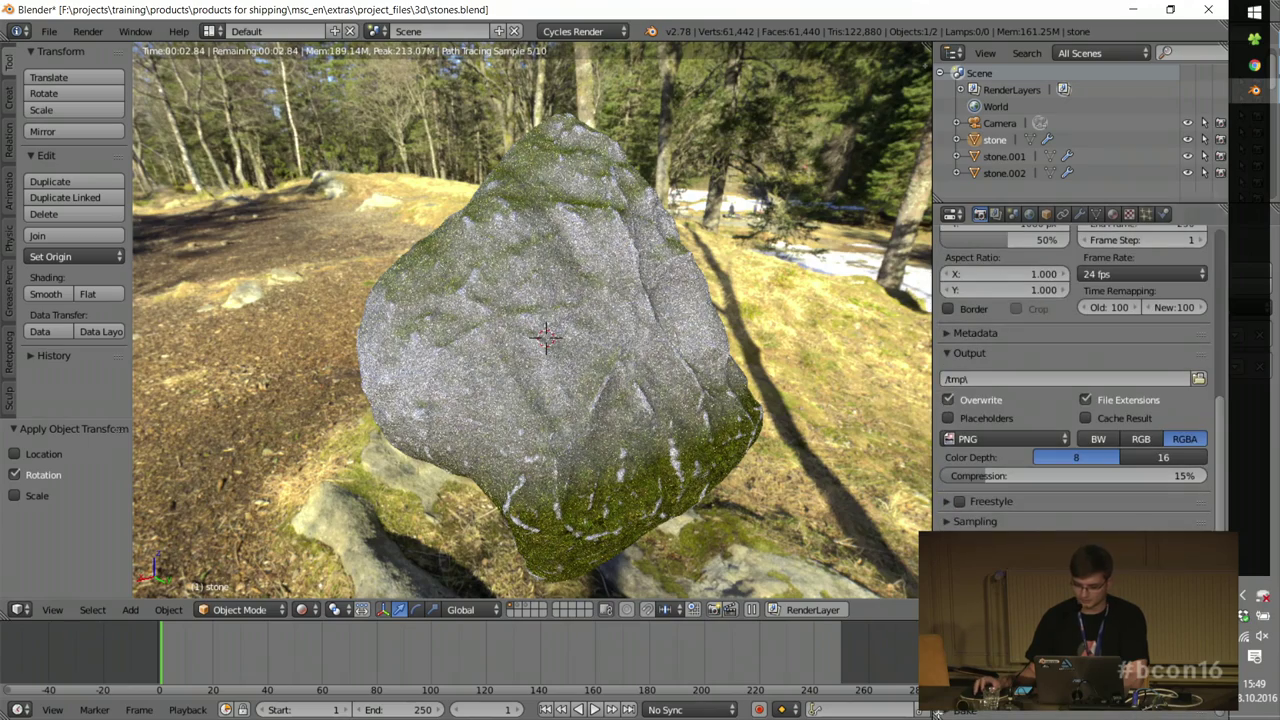
{"action": "left_click", "coordinate": [949, 640]}
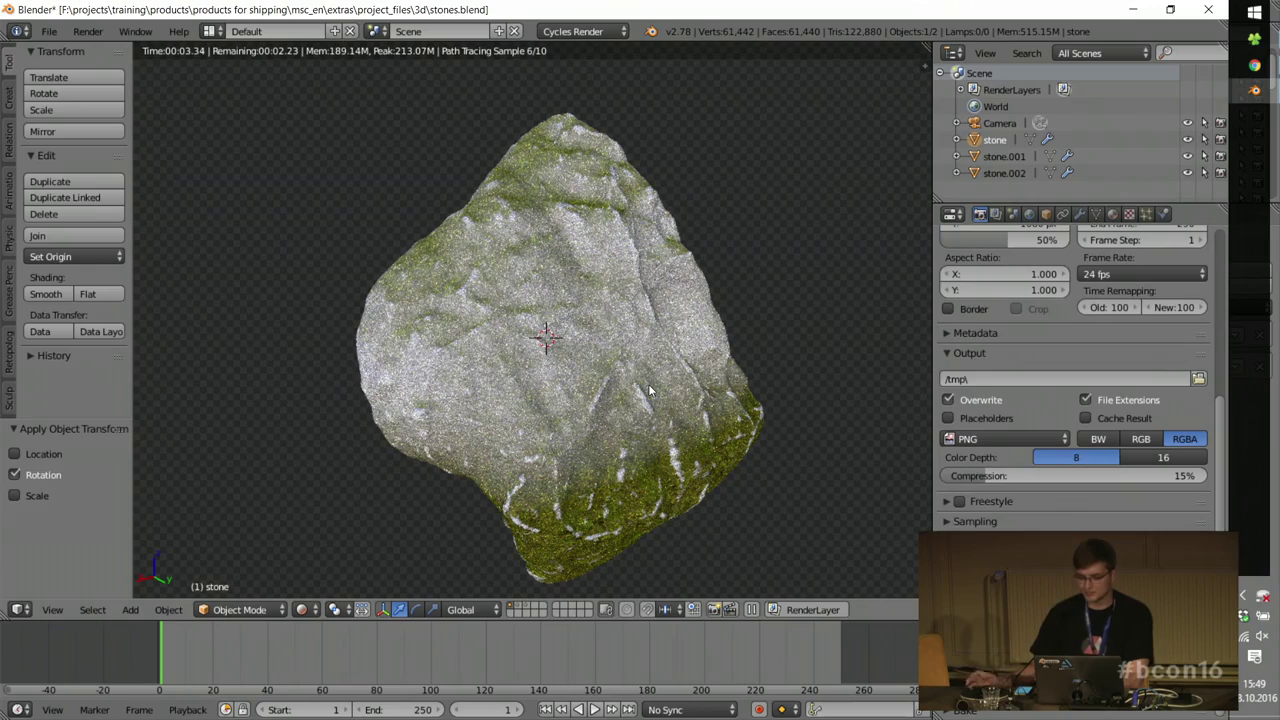
{"action": "middle_click_drag", "start_coordinate": [606, 330], "coordinate": [425, 421]}
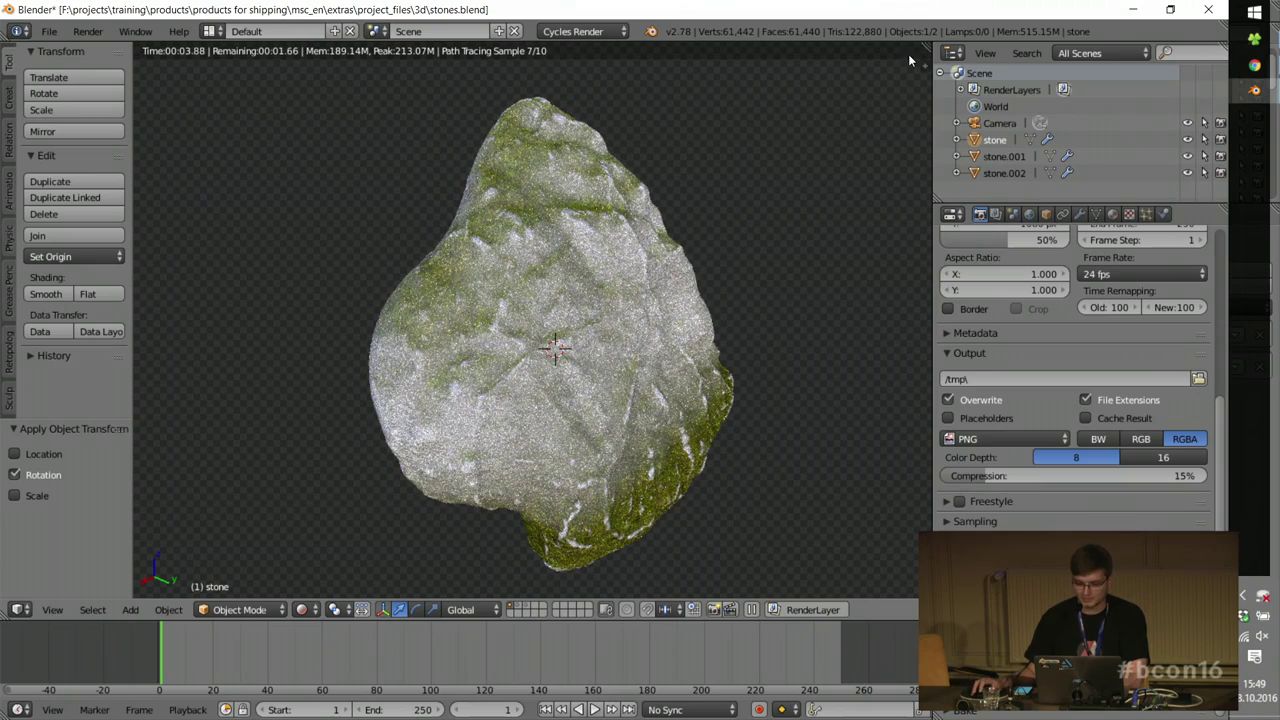
{"action": "middle_click_drag", "start_coordinate": [629, 316], "coordinate": [643, 297]}
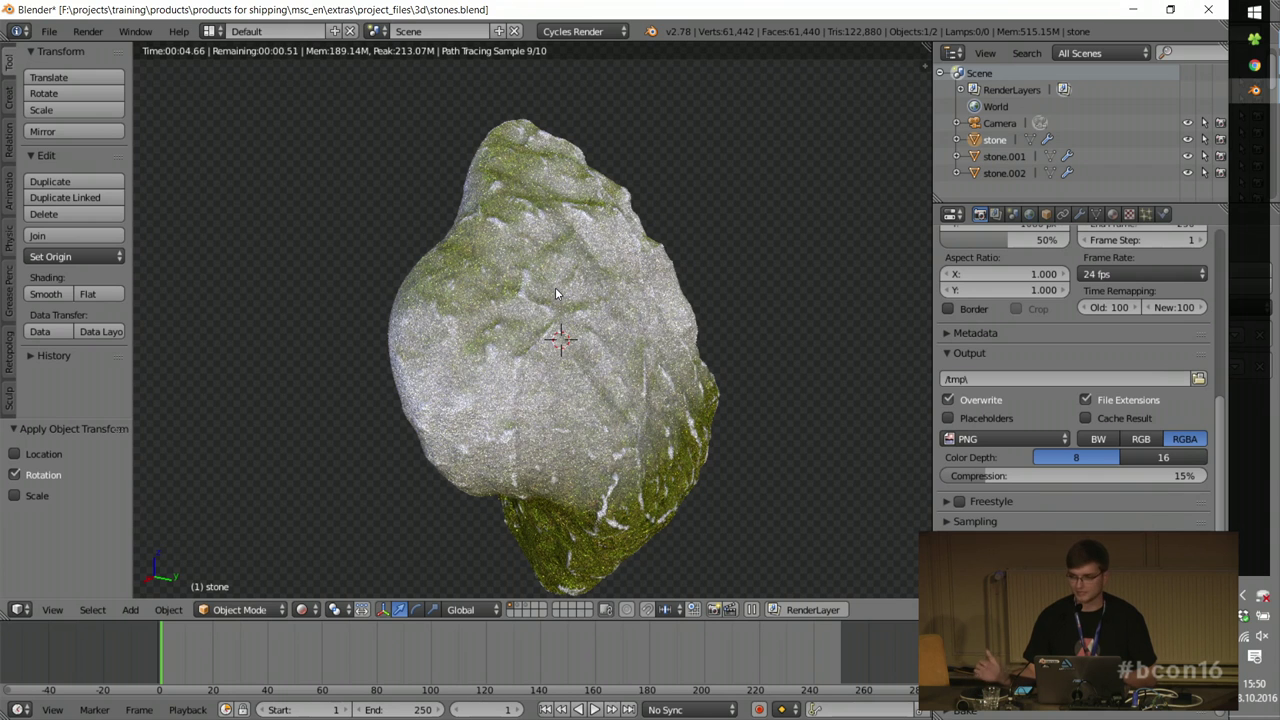
Step: Pull several outer vertices of the stone's base mesh far outward in Edit Mode and return to Object Mode
{"action": "key", "text": "shift+z"}
{"action": "key", "text": "Tab"}
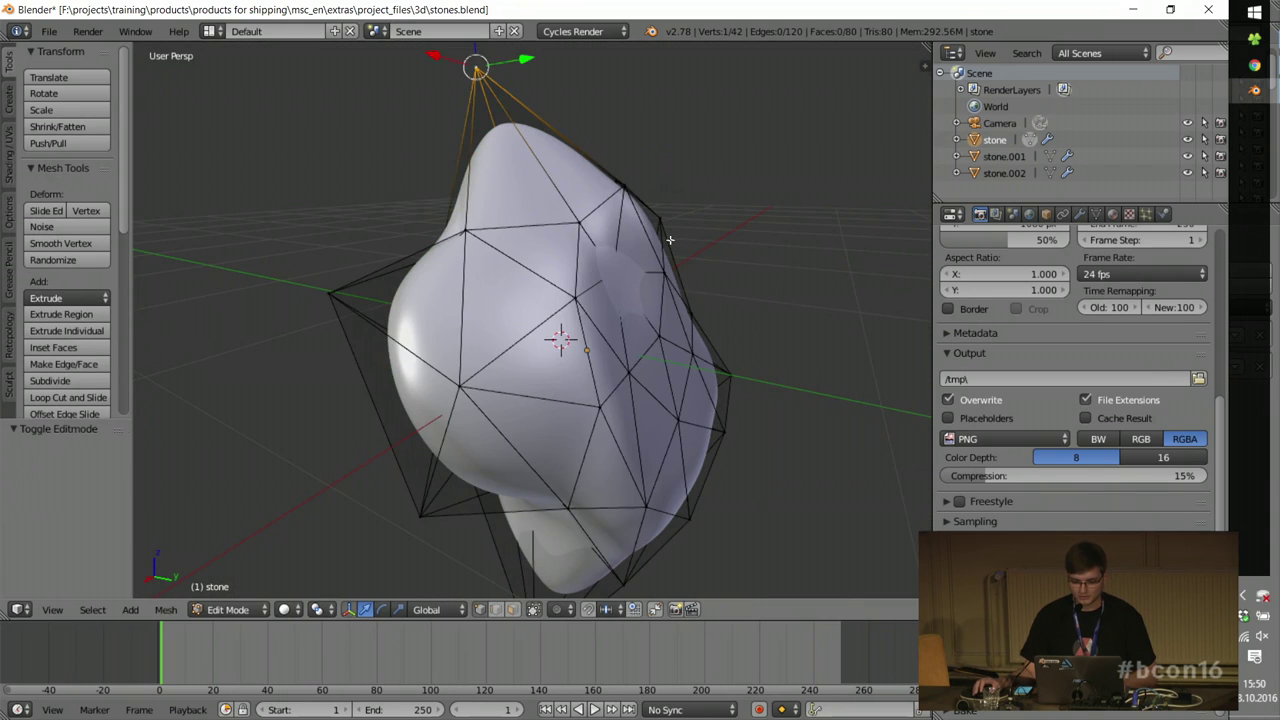
{"action": "key", "text": "g"}
{"action": "left_click", "coordinate": [3, 225]}
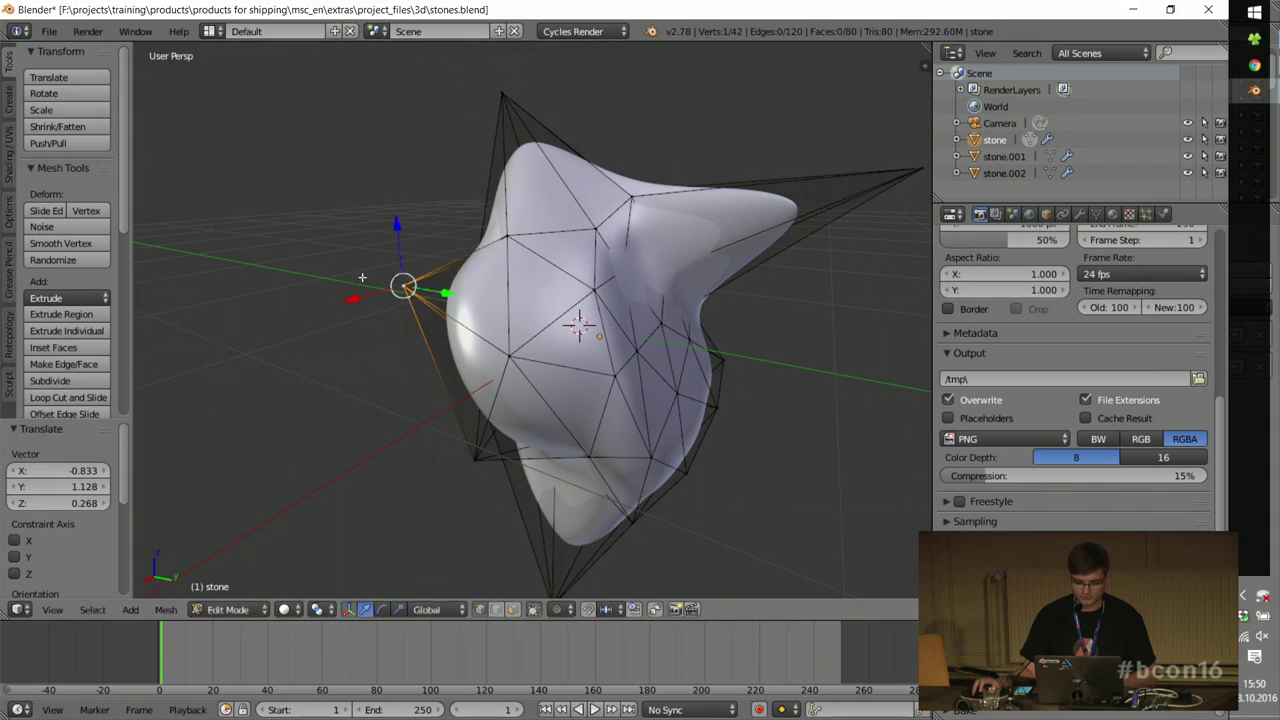
{"action": "key", "text": "g"}
{"action": "left_click", "coordinate": [199, 281]}
{"action": "key", "text": "Tab"}
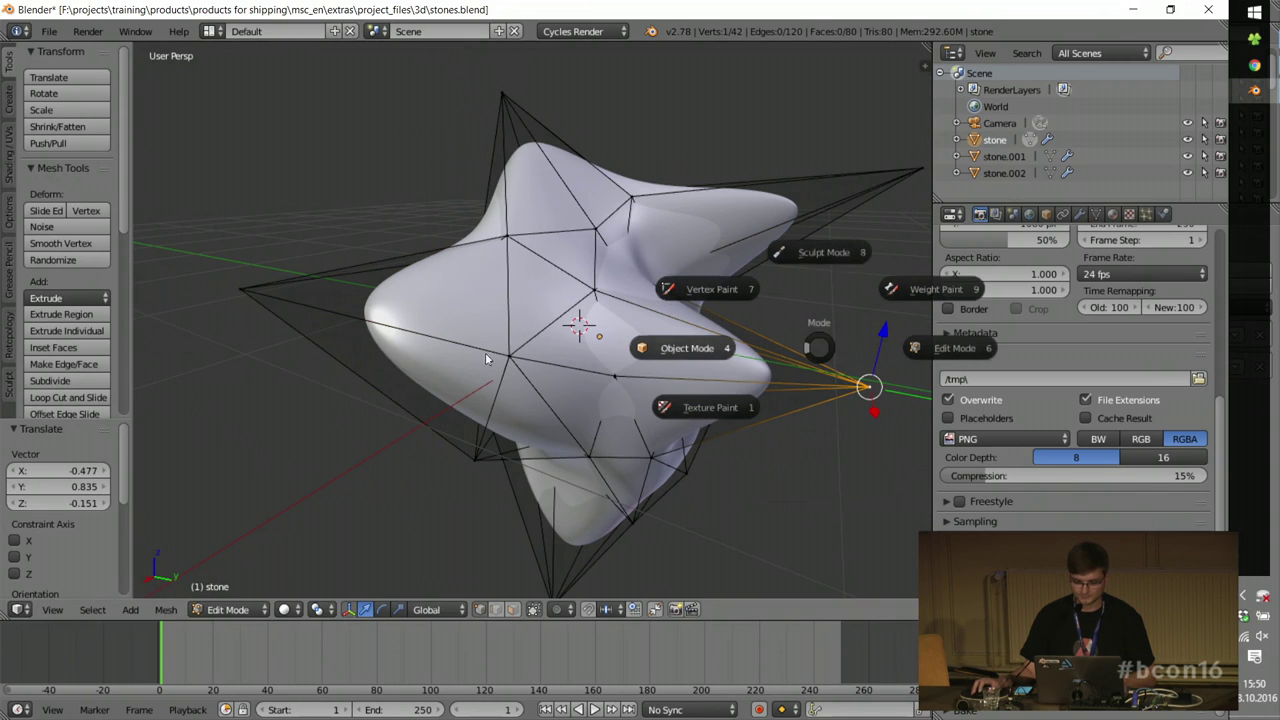
{"action": "left_click", "coordinate": [643, 350]}
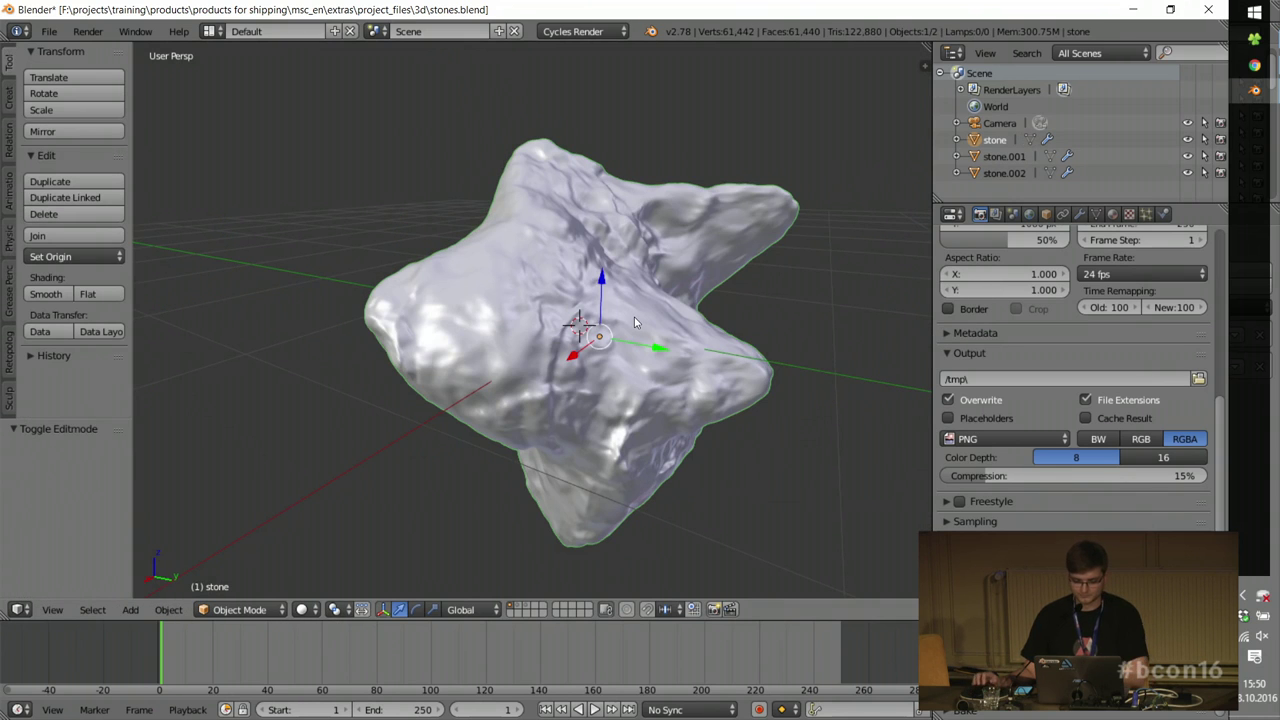
Step: Show the reshaped stone in rendered shading and inspect its moss and rock surface up close
{"action": "key", "text": "shift+z"}
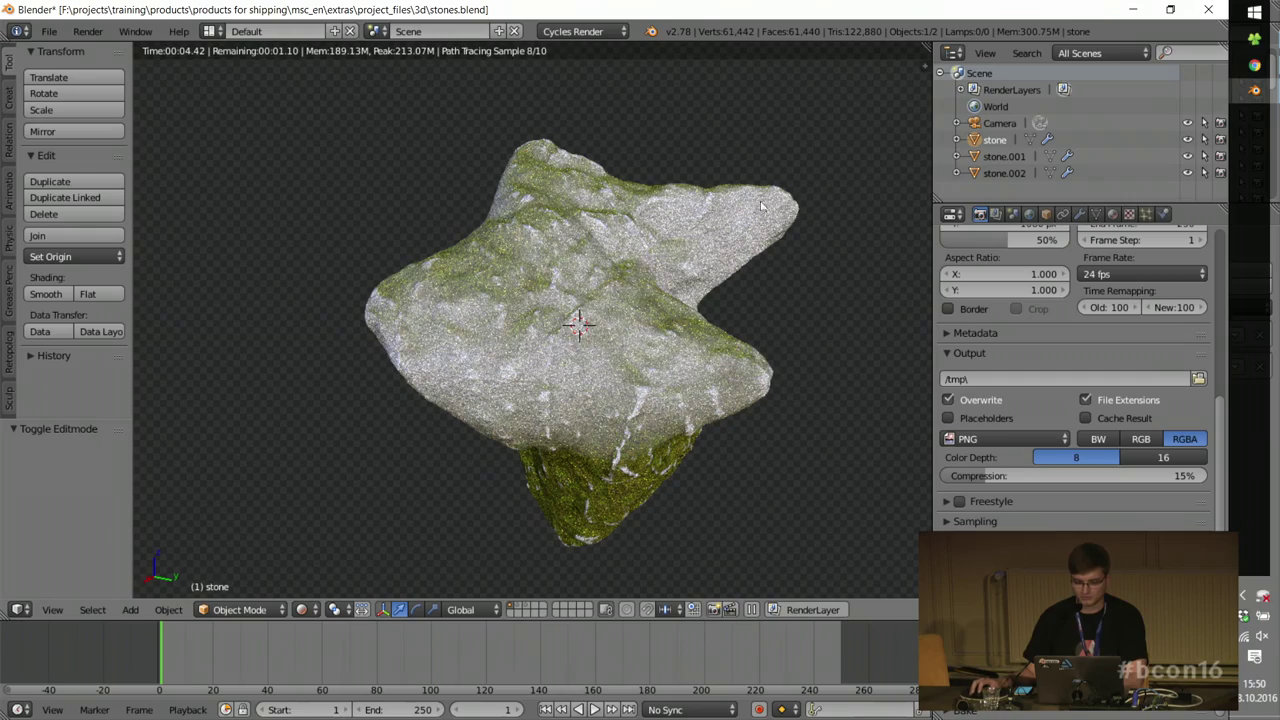
{"action": "middle_click_drag", "start_coordinate": [786, 306], "coordinate": [599, 440]}
{"action": "scroll", "coordinate": [599, 440], "scroll_direction": "up", "scroll_amount": 3}
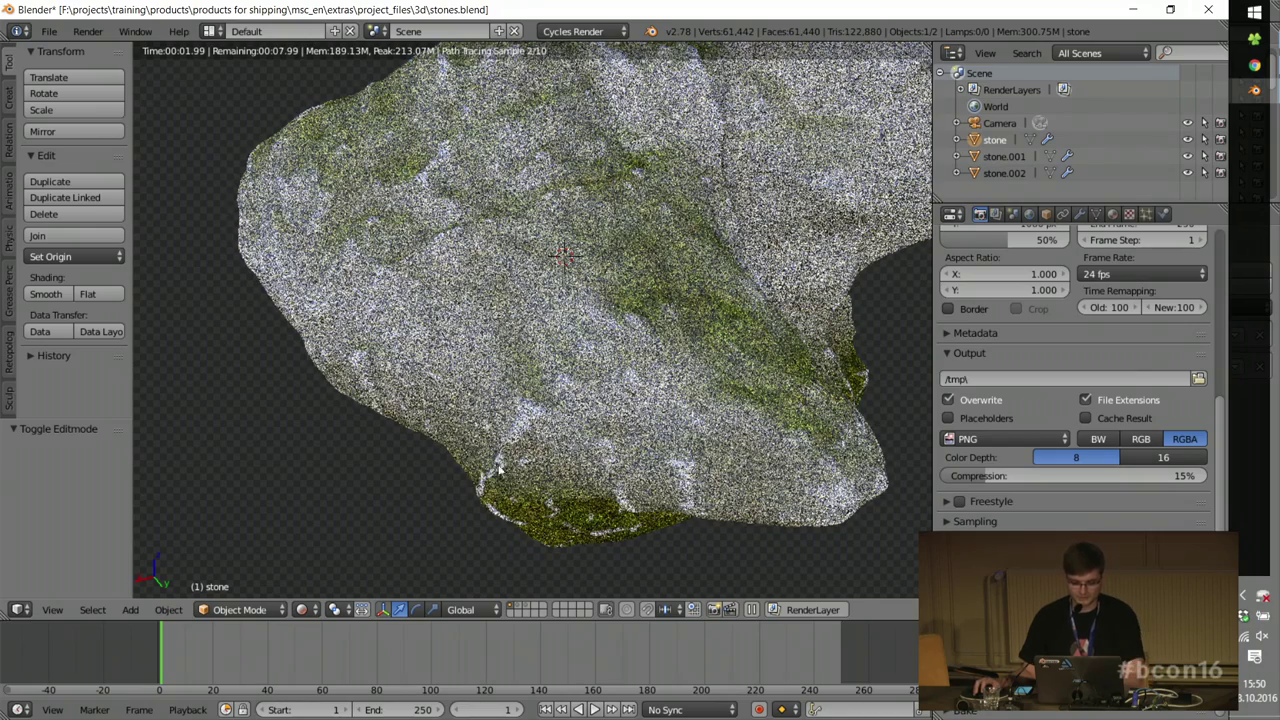
Step: Split the 3D view horizontally and turn the upper area into a Node Editor showing the stone material
{"action": "mouse_move", "coordinate": [926, 48]}
{"action": "left_mouse_down"}
{"action": "mouse_move", "coordinate": [880, 262]}
{"action": "mouse_move", "coordinate": [800, 346]}
{"action": "left_mouse_up"}
{"action": "left_click", "coordinate": [20, 336]}
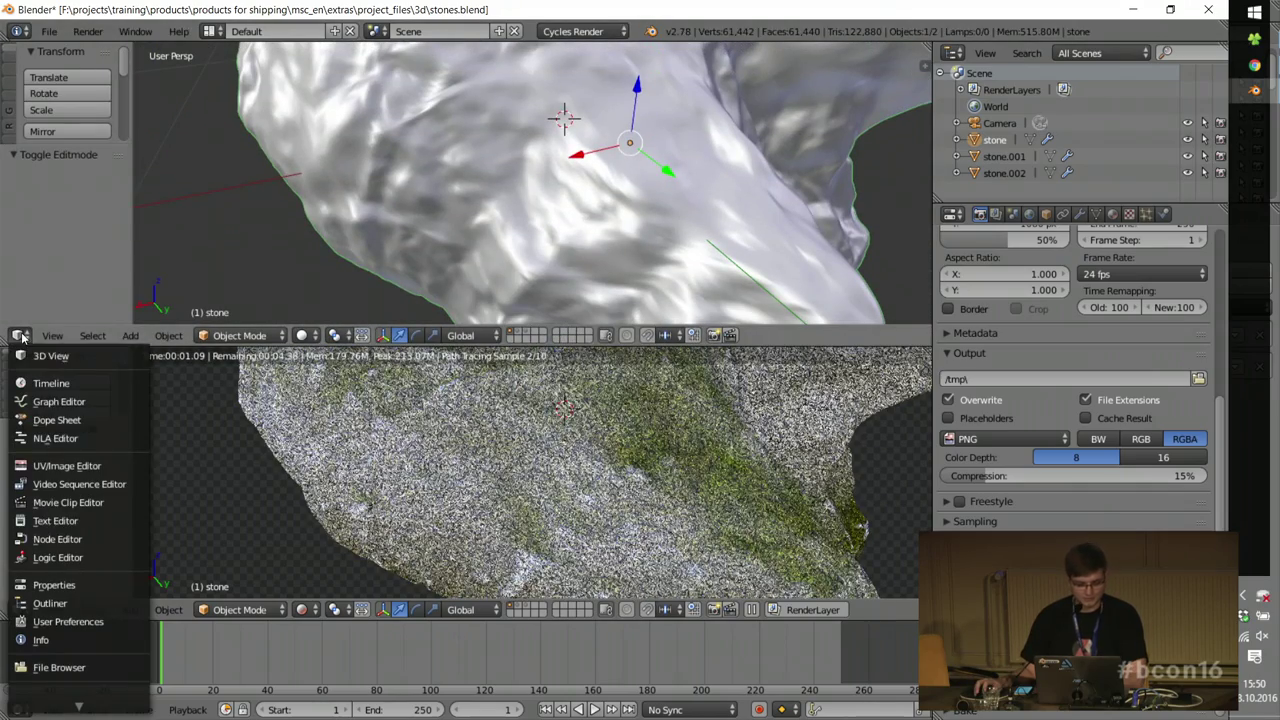
{"action": "left_click", "coordinate": [57, 539]}
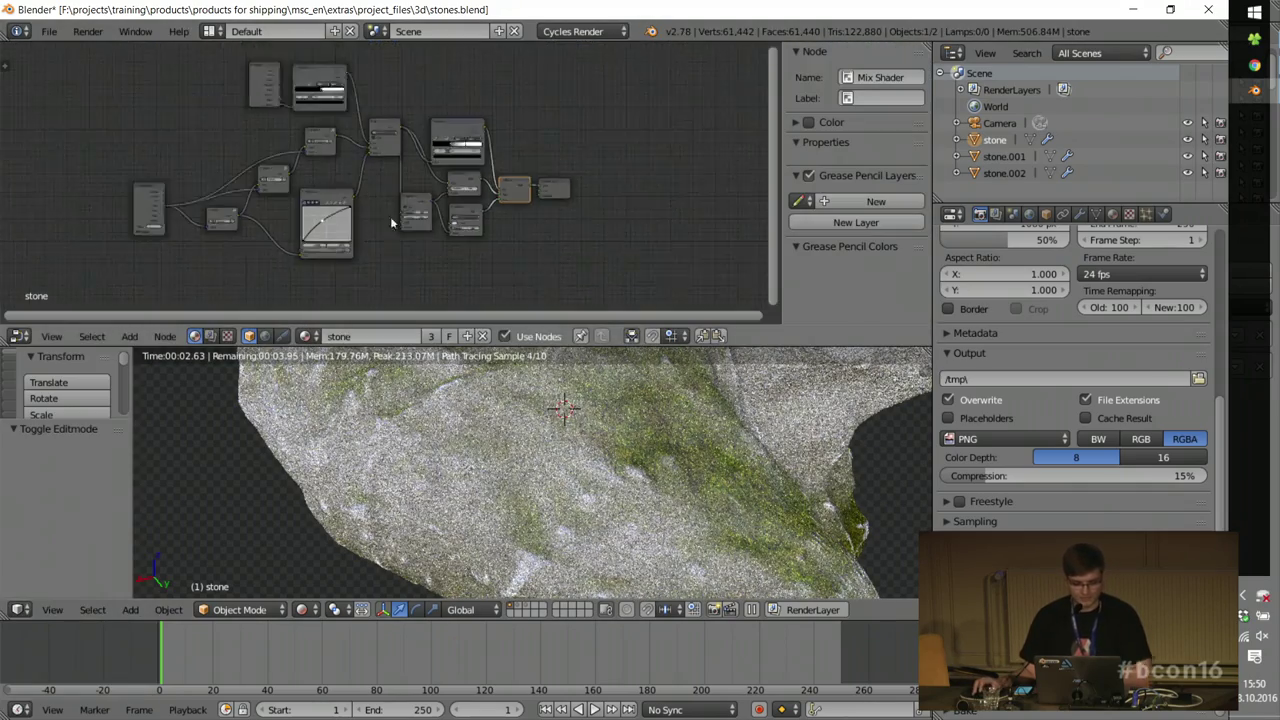
Step: Open the stone tex node group of the stone material for viewing its inner nodes
{"action": "middle_click_drag", "start_coordinate": [302, 176], "coordinate": [348, 168]}
{"action": "scroll", "coordinate": [232, 195], "scroll_direction": "up", "scroll_amount": 6}
{"action": "scroll", "coordinate": [232, 198], "scroll_direction": "down", "scroll_amount": 1}
{"action": "left_click", "coordinate": [237, 197]}
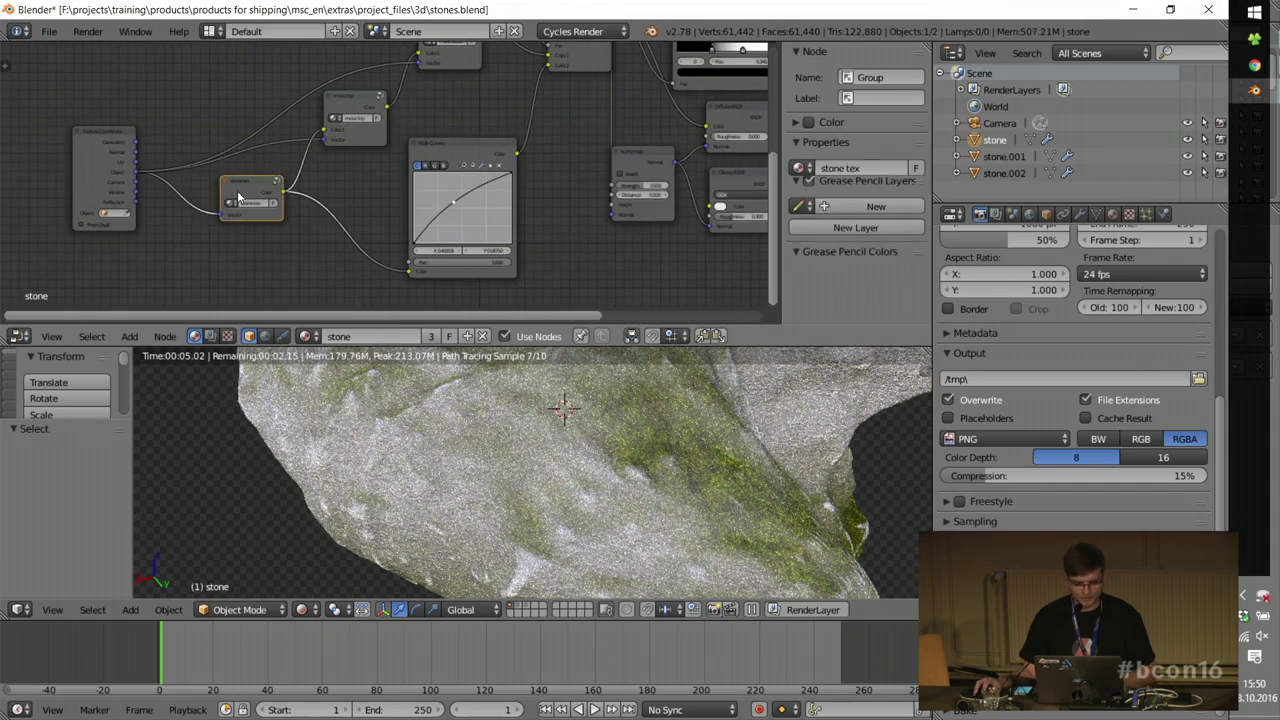
{"action": "key", "text": "Tab"}
{"action": "scroll", "coordinate": [239, 196], "scroll_direction": "down", "scroll_amount": 5}
{"action": "middle_click_drag", "start_coordinate": [240, 195], "coordinate": [345, 129]}
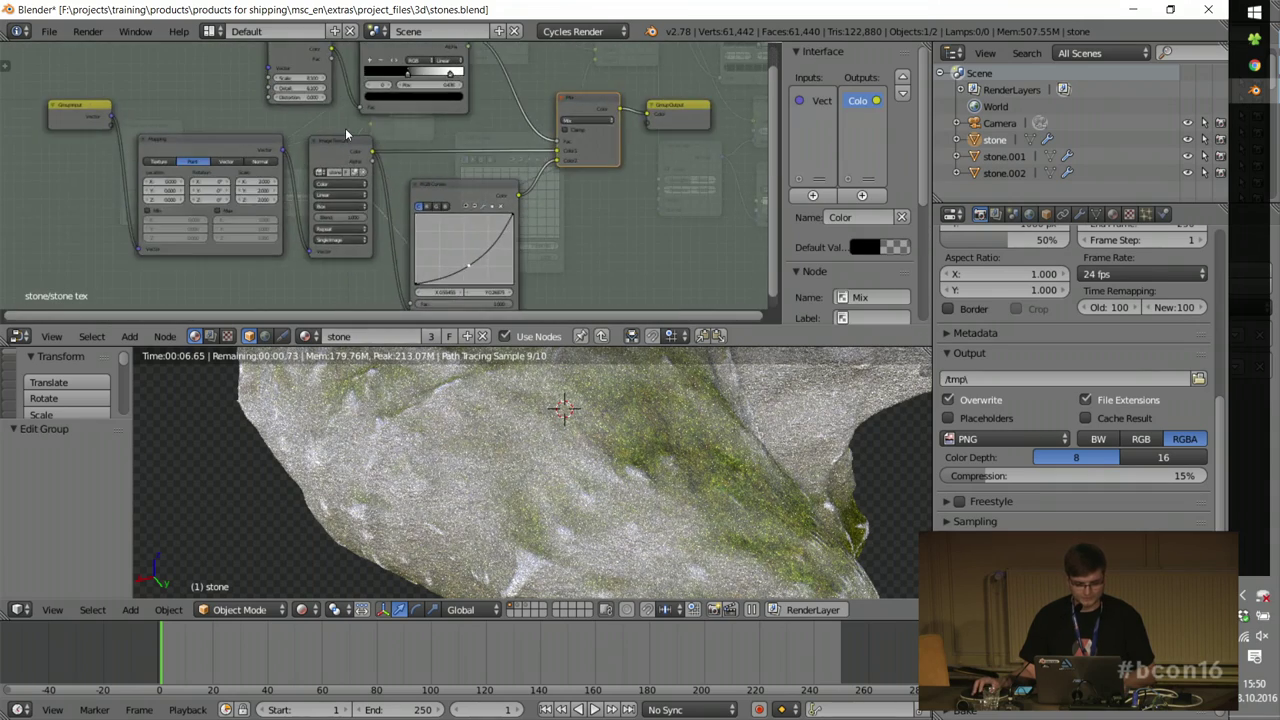
Step: Inspect the Mapping node and the box-projected Image Texture node inside the group in a full-screen node editor
{"action": "key", "text": "shift+space"}
{"action": "key", "text": "Home"}
{"action": "scroll", "coordinate": [439, 189], "scroll_direction": "up", "scroll_amount": 2}
{"action": "left_click", "coordinate": [470, 375]}
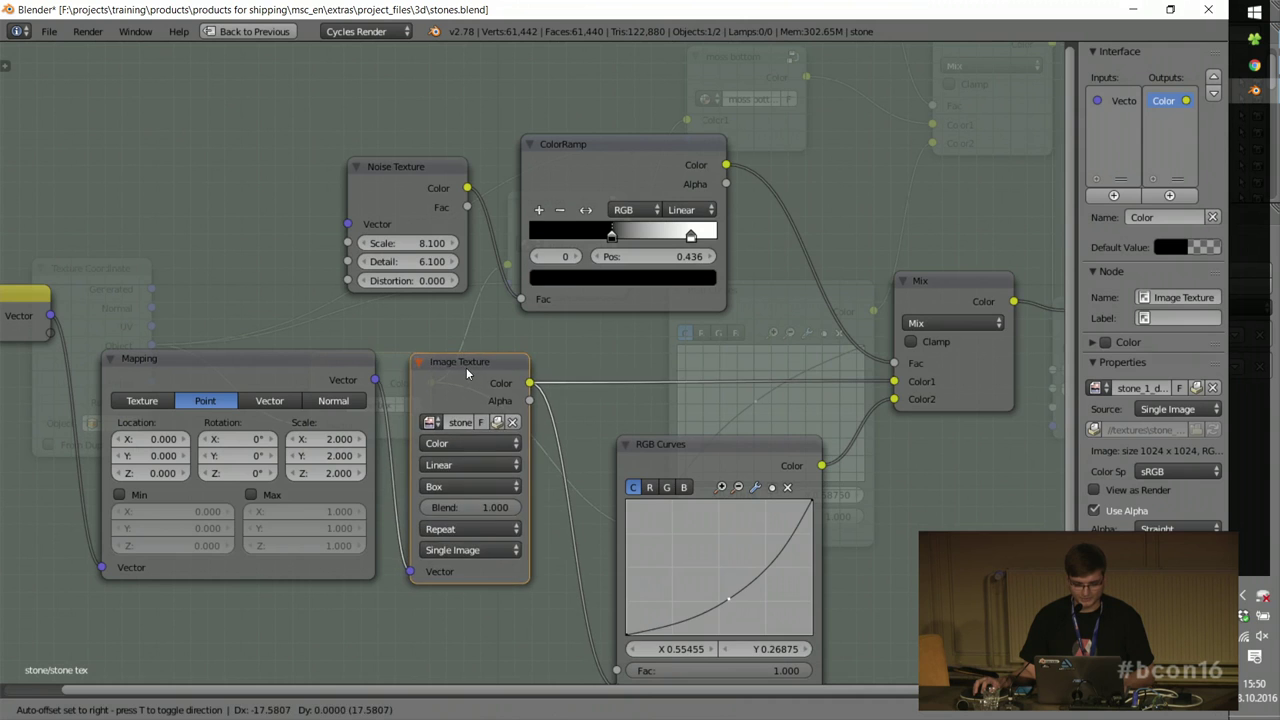
{"action": "middle_click_drag", "start_coordinate": [700, 340], "coordinate": [335, 312]}
{"action": "middle_click_drag", "start_coordinate": [331, 366], "coordinate": [694, 215]}
{"action": "scroll", "coordinate": [214, 261], "scroll_direction": "up", "scroll_amount": 3}
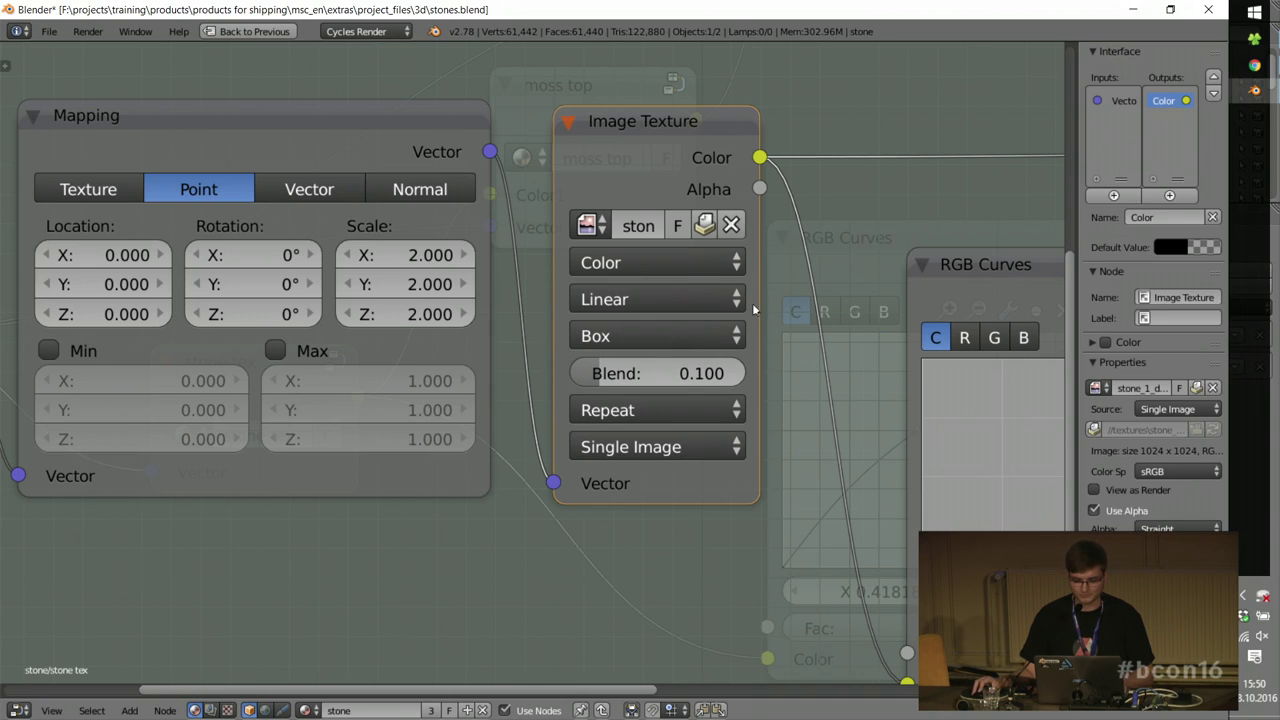
{"action": "key", "text": "ctrl+Up"}
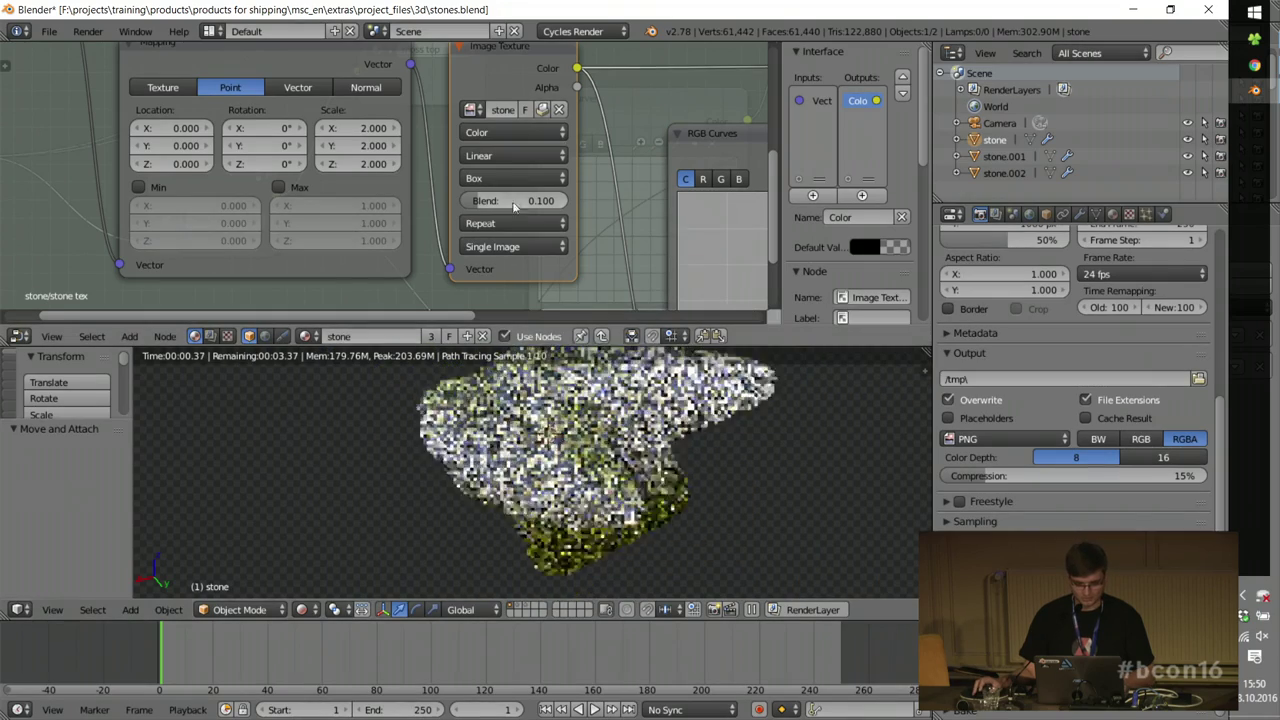
Step: Leave the stone tex group, ungroup it, and move its nodes below the rest of the node tree
{"action": "key", "text": "Home"}
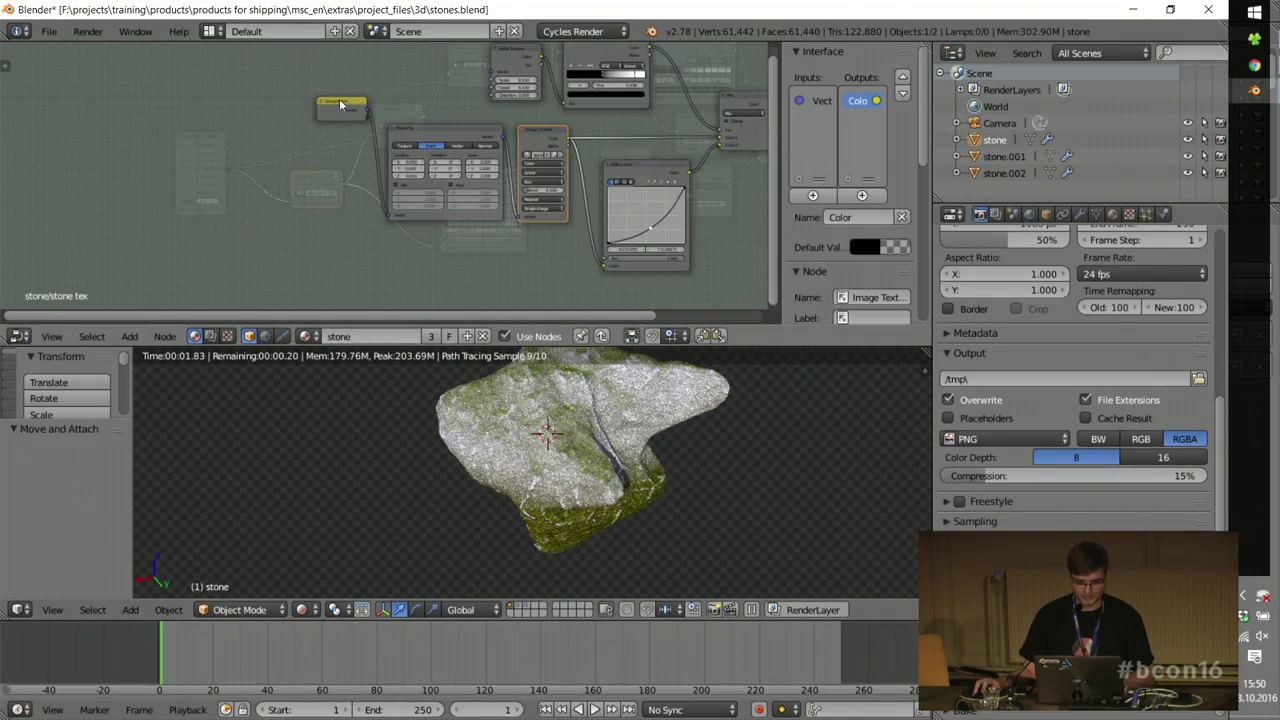
{"action": "key", "text": "Tab"}
{"action": "key", "text": "ctrl+alt+g"}
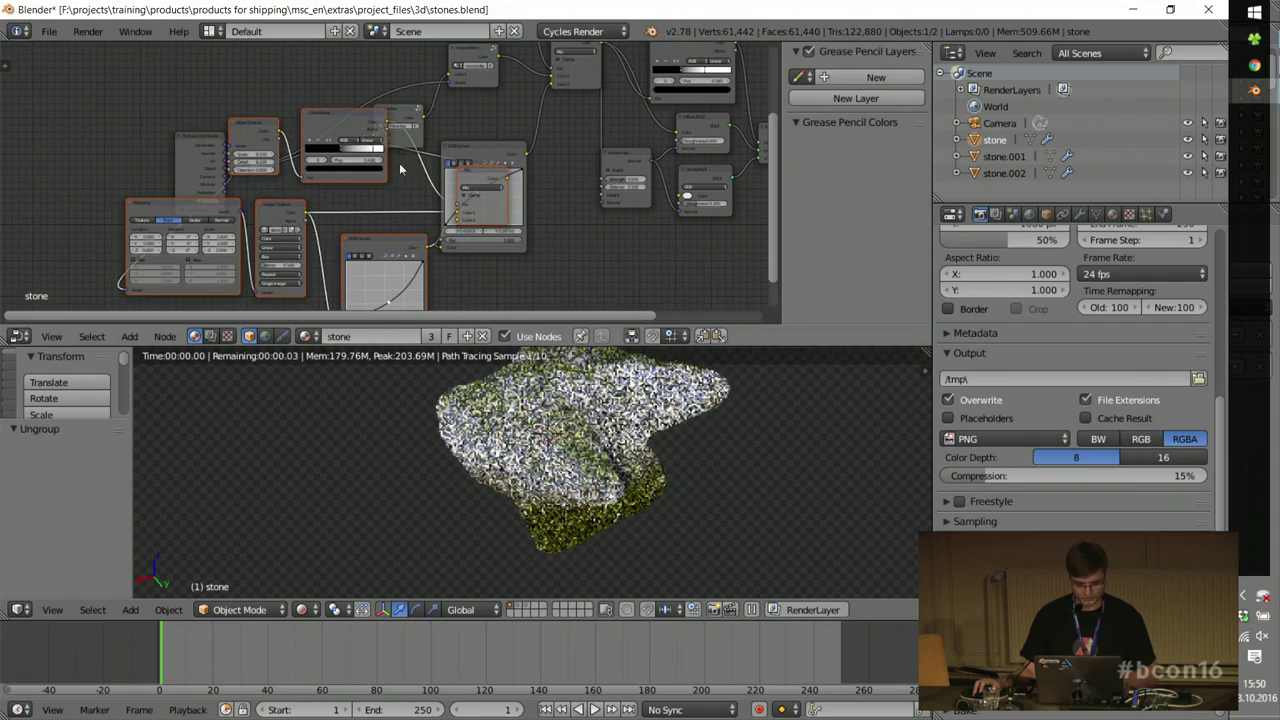
{"action": "key", "text": "g"}
{"action": "left_click", "coordinate": [418, 272]}
Step: Preview the Image Texture node alone on the stone and inspect its projection closely from several angles
{"action": "left_click", "coordinate": [310, 255], "text": "ctrl+shift"}
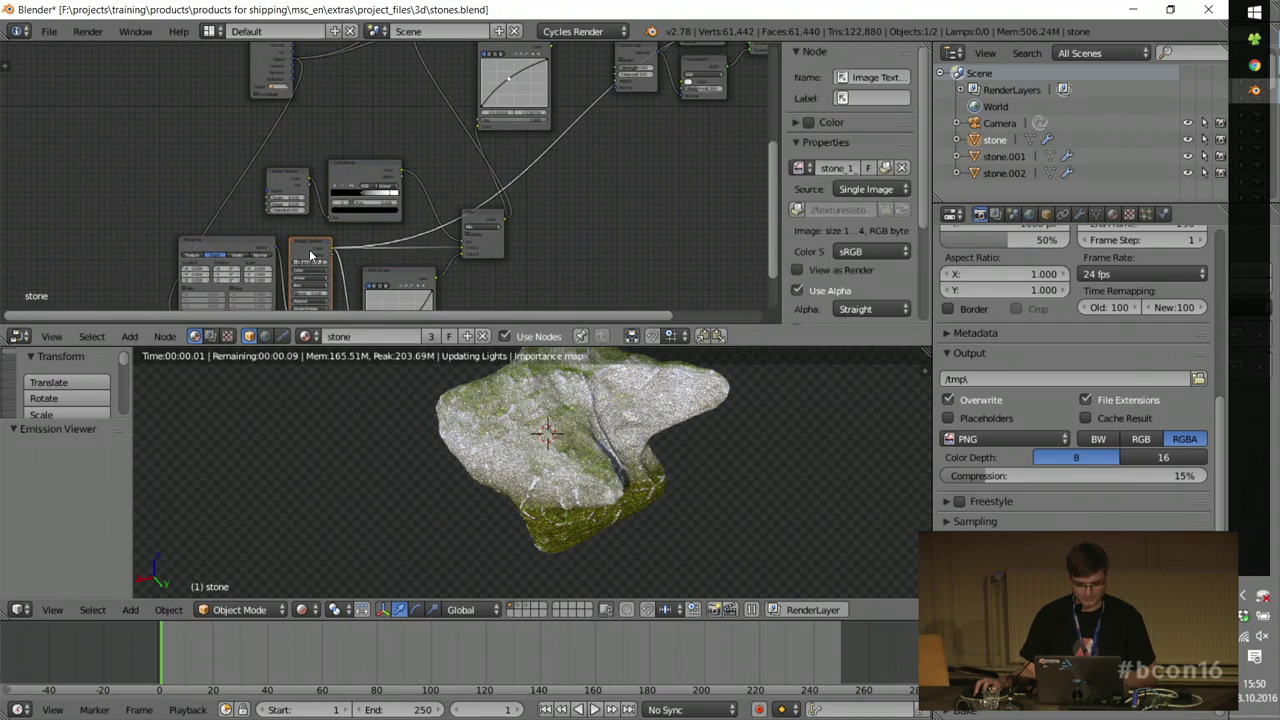
{"action": "scroll", "coordinate": [577, 446], "scroll_direction": "up", "scroll_amount": 2}
{"action": "middle_click_drag", "start_coordinate": [577, 446], "coordinate": [542, 449]}
{"action": "scroll", "coordinate": [549, 455], "scroll_direction": "up", "scroll_amount": 2}
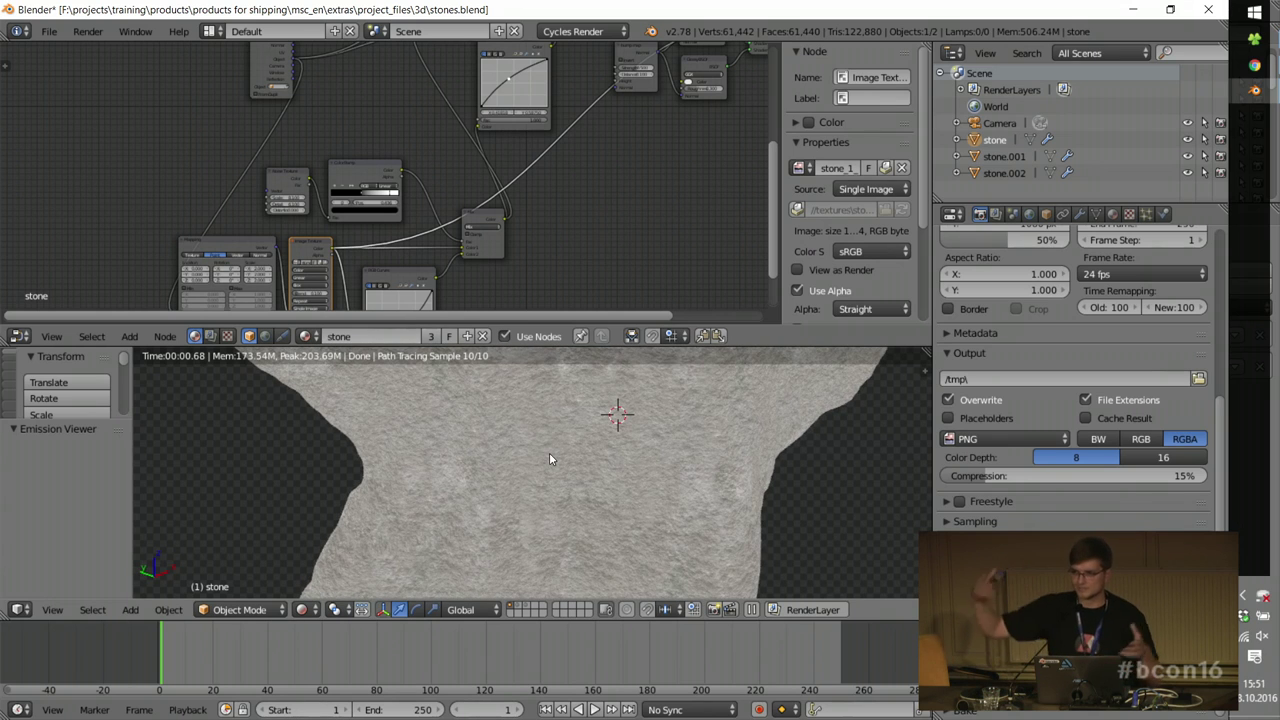
{"action": "mouse_move", "coordinate": [549, 459]}
{"action": "middle_mouse_down"}
{"action": "mouse_move", "coordinate": [645, 444]}
{"action": "mouse_move", "coordinate": [598, 428]}
{"action": "mouse_move", "coordinate": [522, 446]}
{"action": "middle_mouse_up"}
{"action": "scroll", "coordinate": [597, 454], "scroll_direction": "up", "scroll_amount": 1}
{"action": "middle_click_drag", "start_coordinate": [600, 450], "coordinate": [600, 536], "text": "shift"}
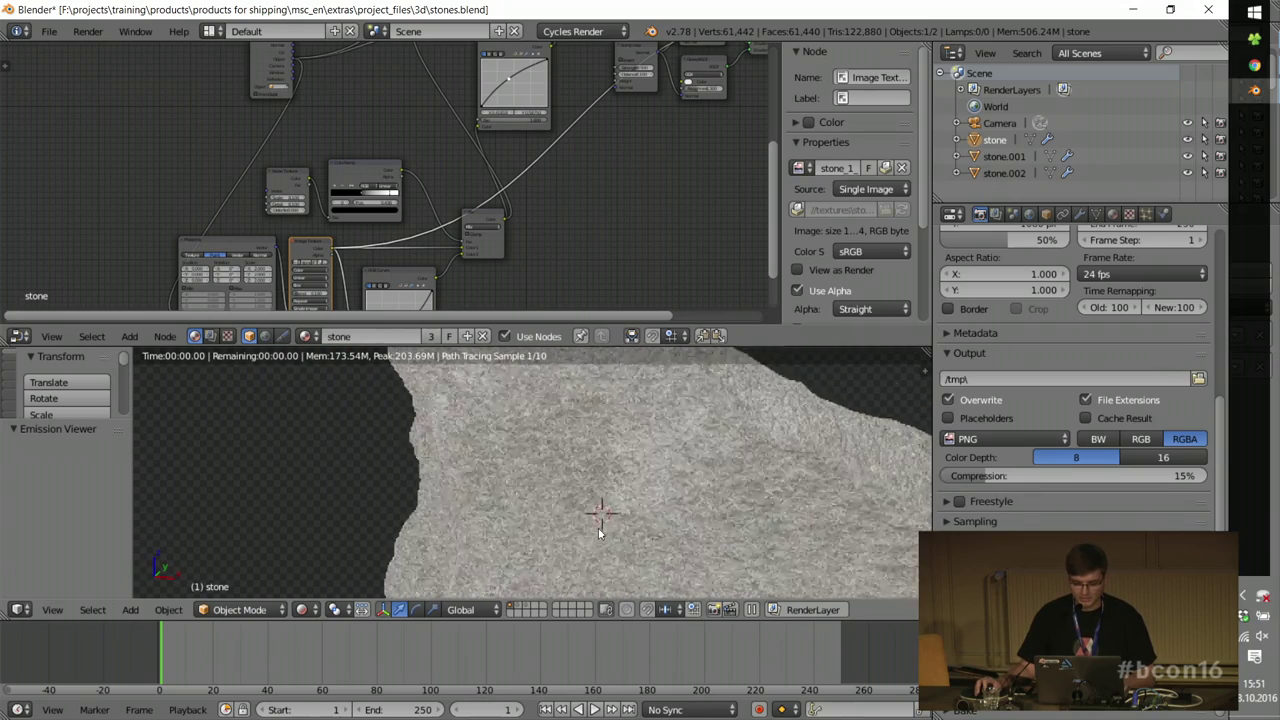
Step: Compare the stone's Image Texture in Flat projection, and return the projection to Box
{"action": "middle_click_drag", "start_coordinate": [358, 231], "coordinate": [410, 160]}
{"action": "scroll", "coordinate": [340, 195], "scroll_direction": "up", "scroll_amount": 6}
{"action": "left_click", "coordinate": [390, 164]}
{"action": "left_click", "coordinate": [392, 192]}
{"action": "left_click", "coordinate": [390, 164]}
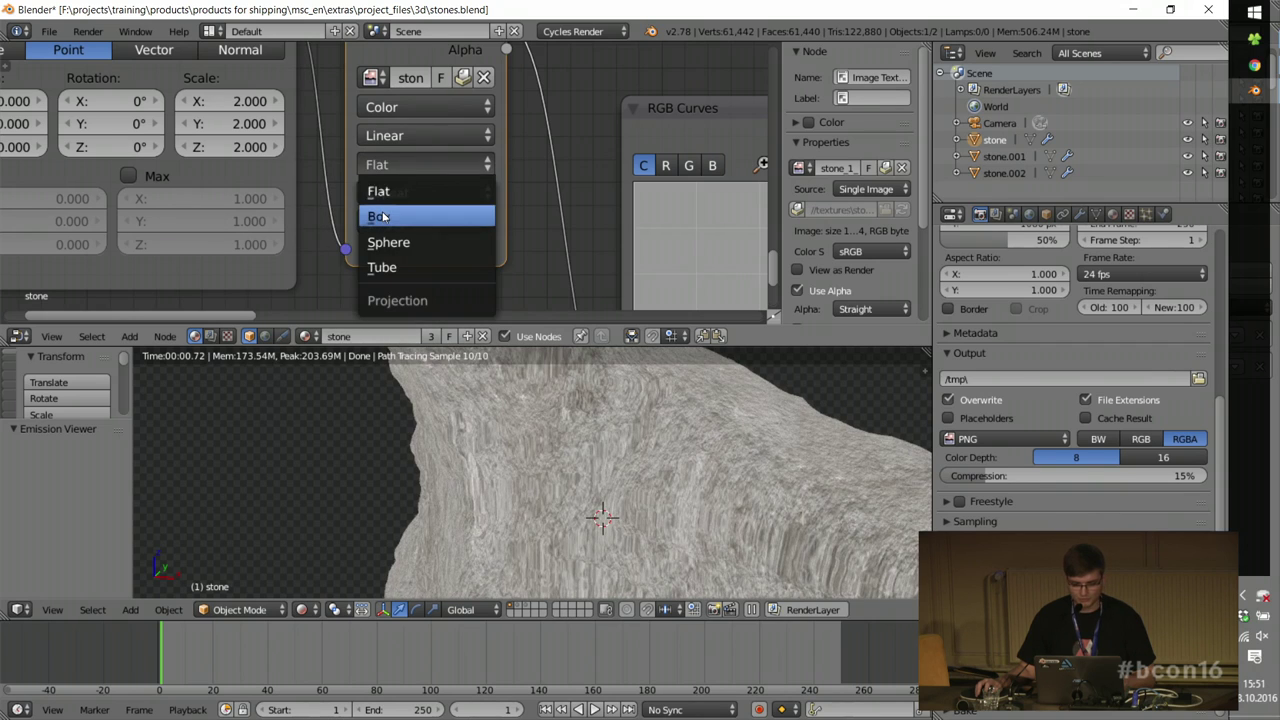
{"action": "left_click", "coordinate": [385, 212]}
Step: Examine the box projection's seams with Blend at 0, and set the Image Texture's Blend to 0.218
{"action": "left_click_drag", "start_coordinate": [403, 200], "coordinate": [365, 200]}
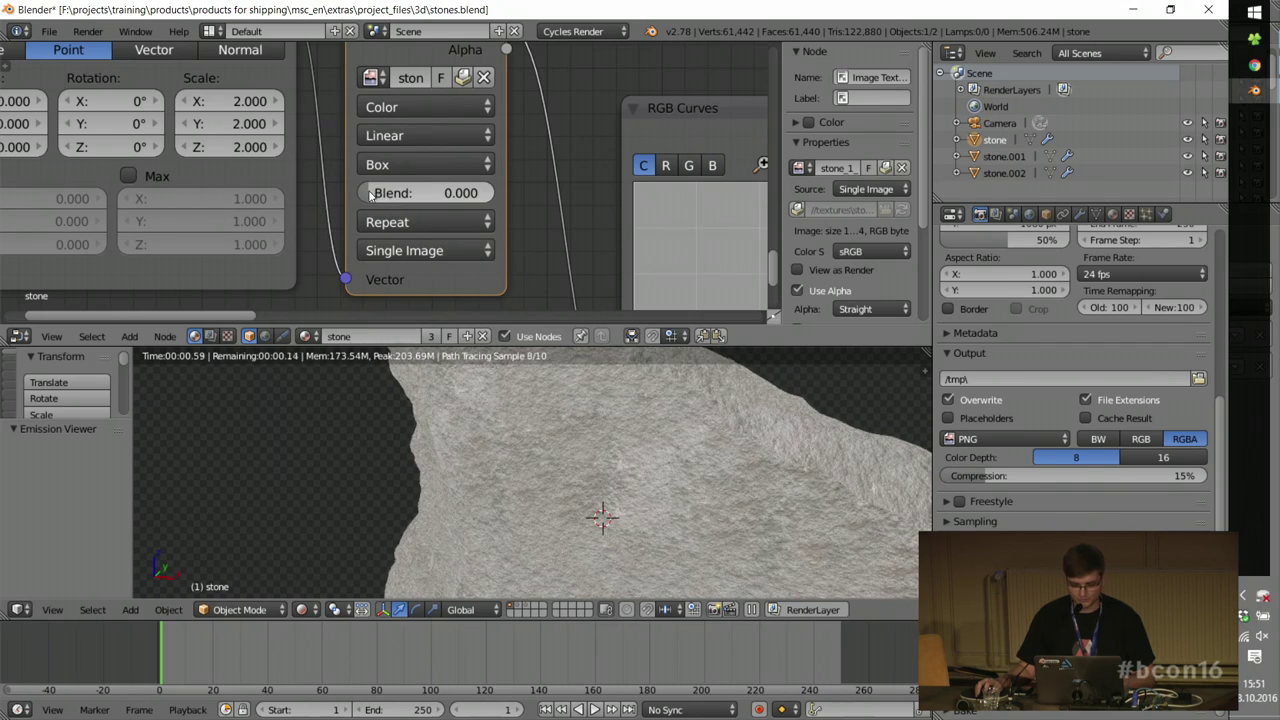
{"action": "middle_click_drag", "start_coordinate": [711, 477], "coordinate": [615, 505]}
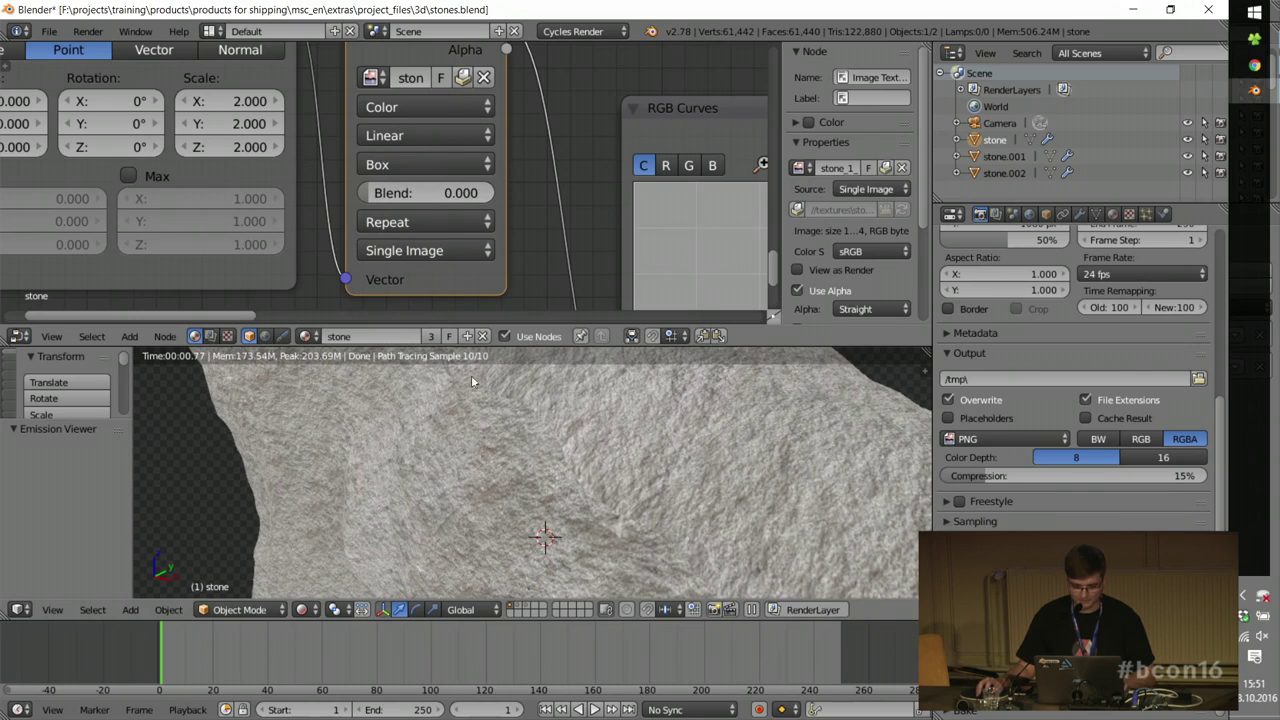
{"action": "key", "text": "ctrl+z"}
{"action": "left_click_drag", "start_coordinate": [397, 196], "coordinate": [420, 196]}
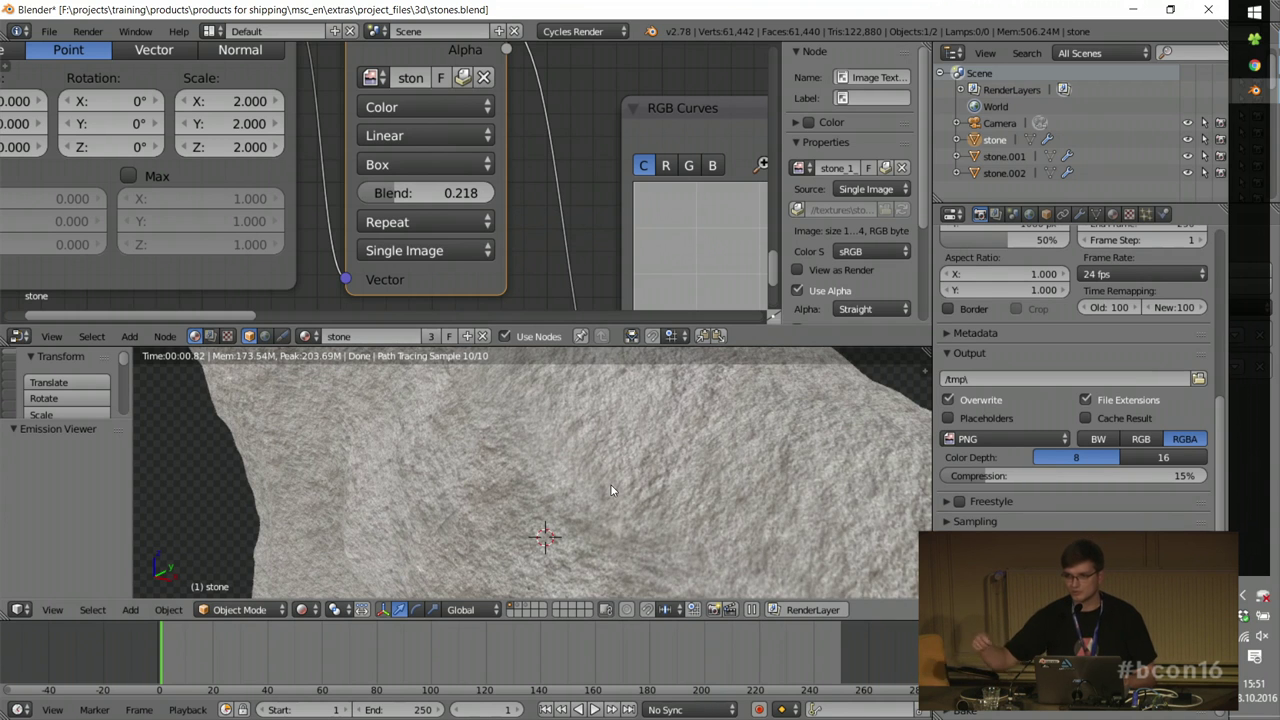
Step: Move the Texture Coordinate node farther away from the rest of the stone material's node tree
{"action": "scroll", "coordinate": [677, 428], "scroll_direction": "down", "scroll_amount": 4}
{"action": "scroll", "coordinate": [533, 113], "scroll_direction": "down", "scroll_amount": 7}
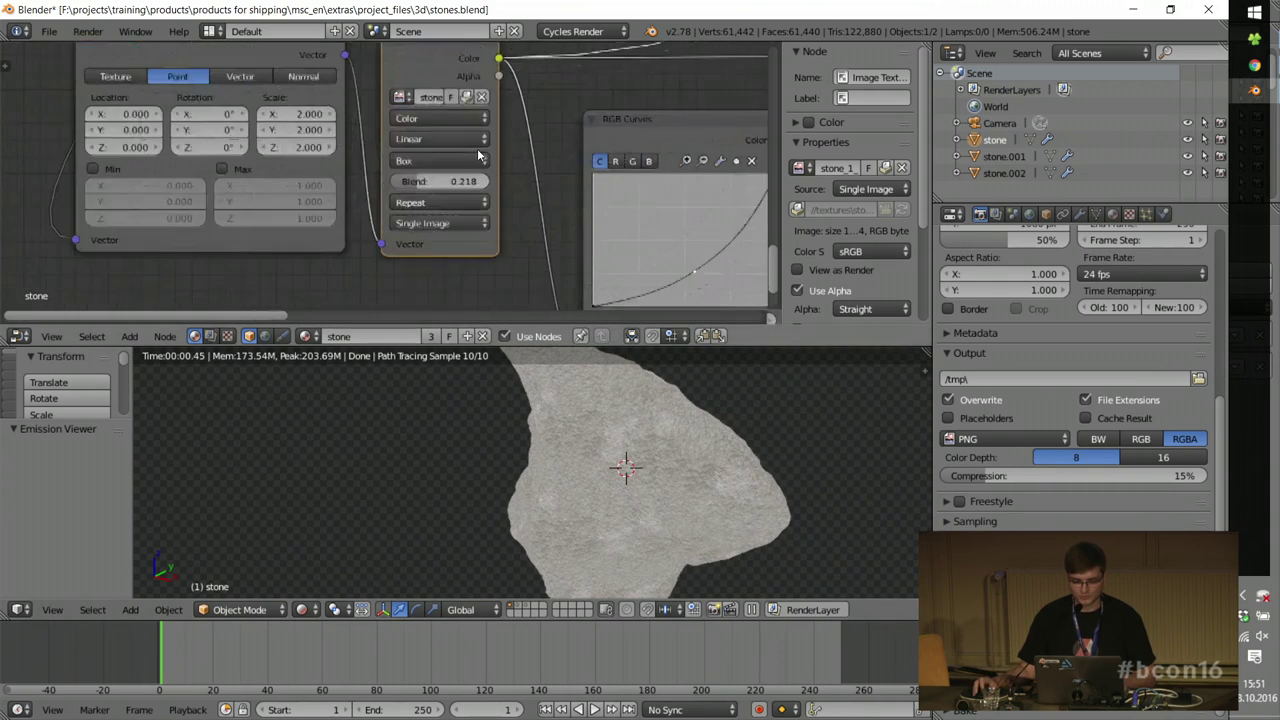
{"action": "middle_click_drag", "start_coordinate": [533, 113], "coordinate": [520, 167]}
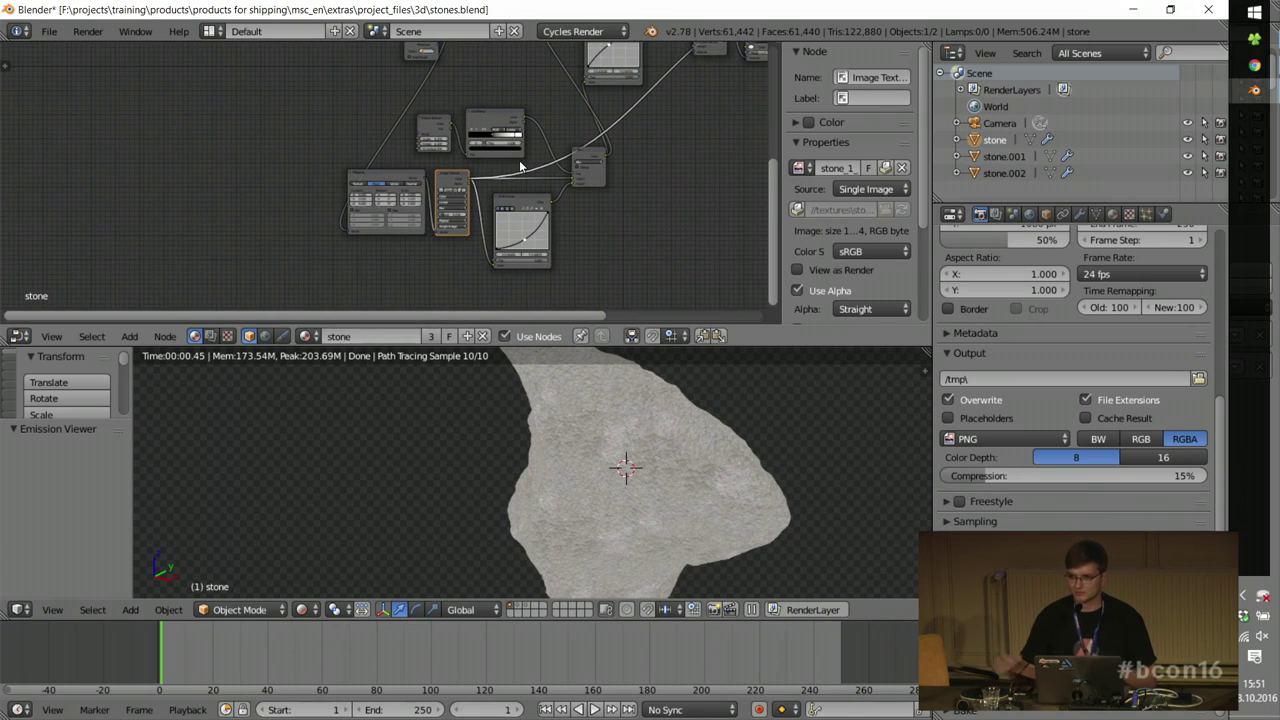
{"action": "middle_click_drag", "start_coordinate": [523, 83], "coordinate": [505, 185]}
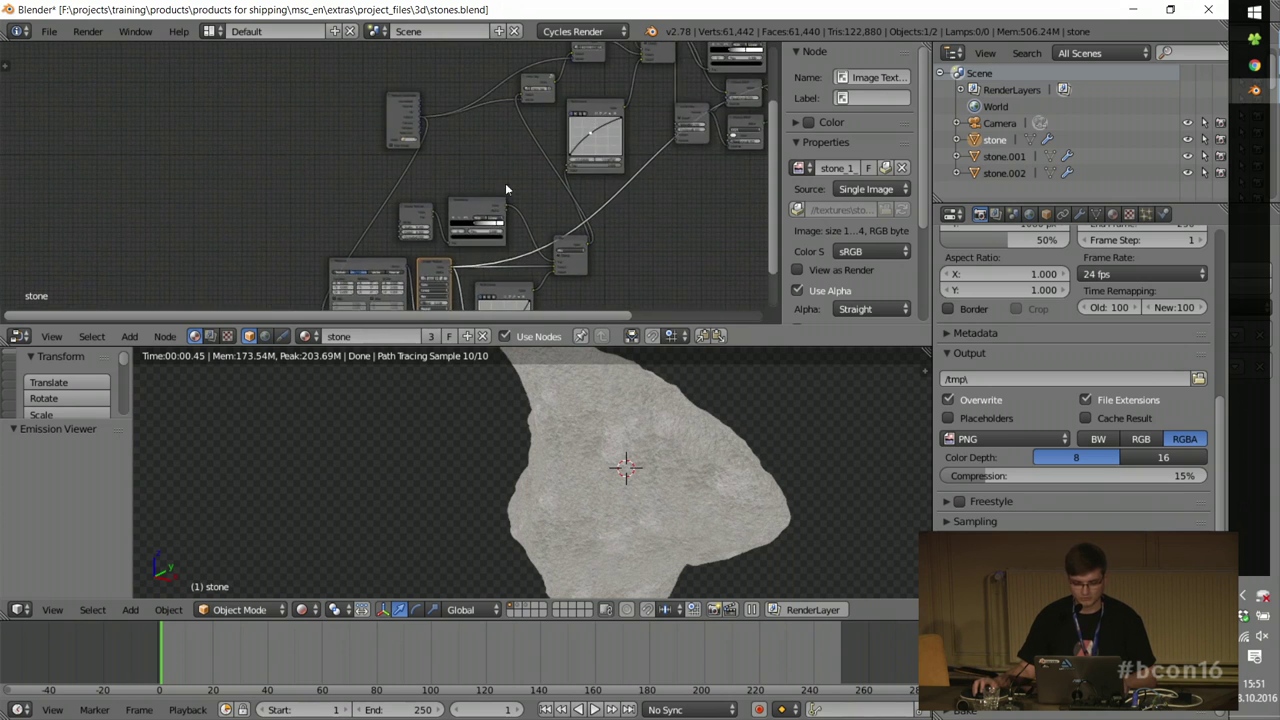
{"action": "scroll", "coordinate": [505, 188], "scroll_direction": "up", "scroll_amount": 3}
{"action": "left_click_drag", "start_coordinate": [362, 112], "coordinate": [194, 127]}
Step: Preview the moss top node group alone on the stone and inspect where the moss lies
{"action": "middle_click_drag", "start_coordinate": [542, 146], "coordinate": [399, 204]}
{"action": "scroll", "coordinate": [403, 136], "scroll_direction": "up", "scroll_amount": 6}
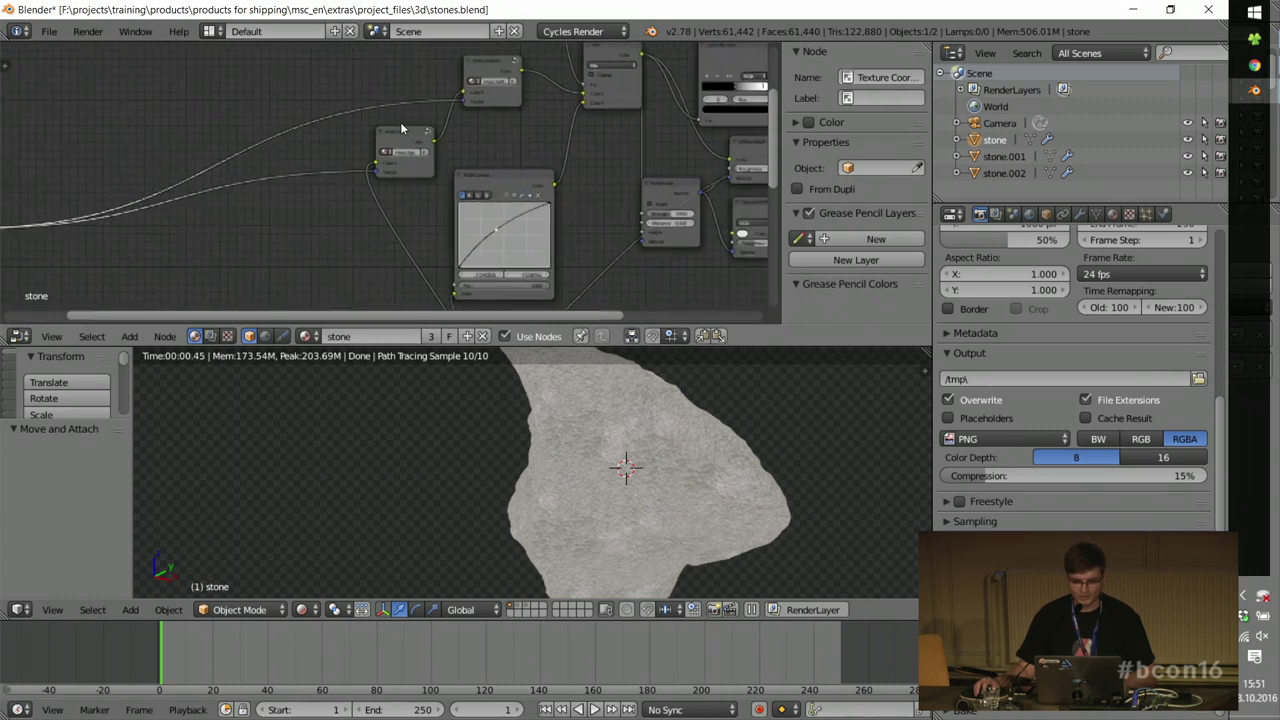
{"action": "left_click", "coordinate": [406, 134], "text": "ctrl+shift"}
{"action": "middle_click_drag", "start_coordinate": [488, 152], "coordinate": [398, 136]}
{"action": "middle_click_drag", "start_coordinate": [660, 462], "coordinate": [470, 454]}
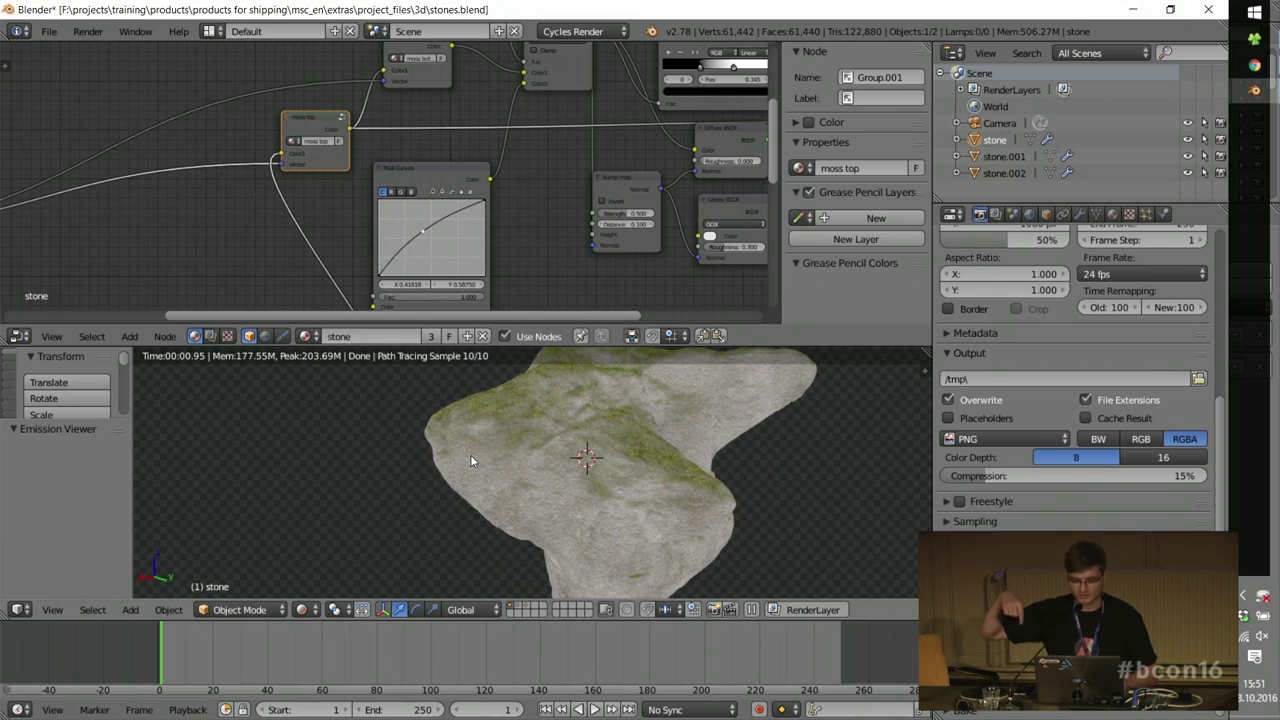
{"action": "scroll", "coordinate": [374, 175], "scroll_direction": "down", "scroll_amount": 2}
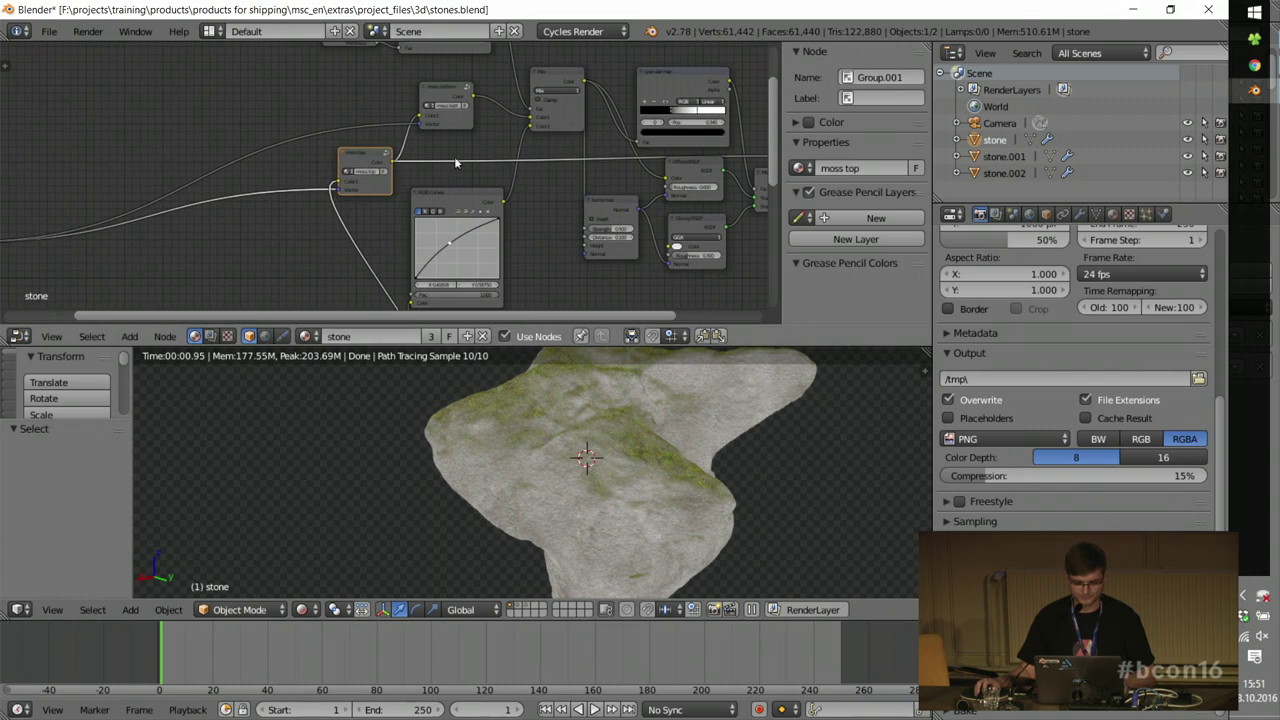
Step: Preview the moss bottom node group alone and examine the moss on the stone's lower part up close
{"action": "middle_click_drag", "start_coordinate": [455, 162], "coordinate": [393, 246]}
{"action": "left_click", "coordinate": [383, 188], "text": "ctrl+shift"}
{"action": "middle_click_drag", "start_coordinate": [660, 528], "coordinate": [660, 562]}
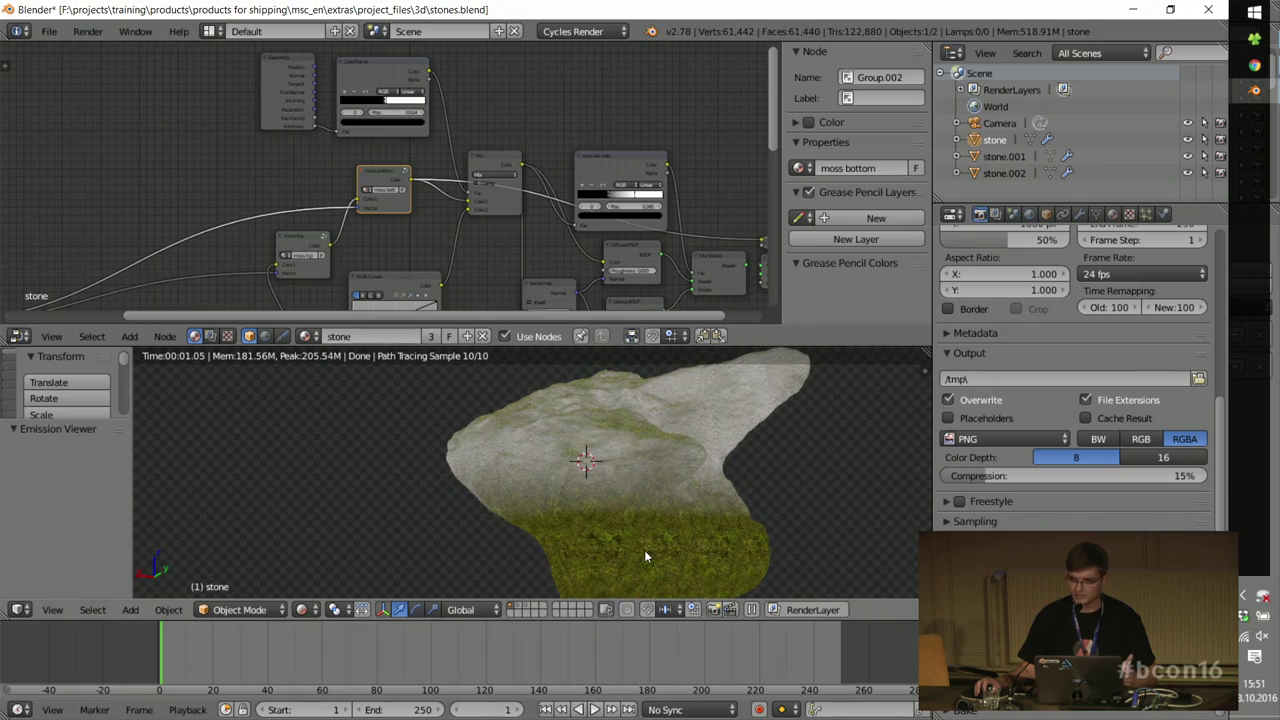
{"action": "scroll", "coordinate": [645, 545], "scroll_direction": "up", "scroll_amount": 5}
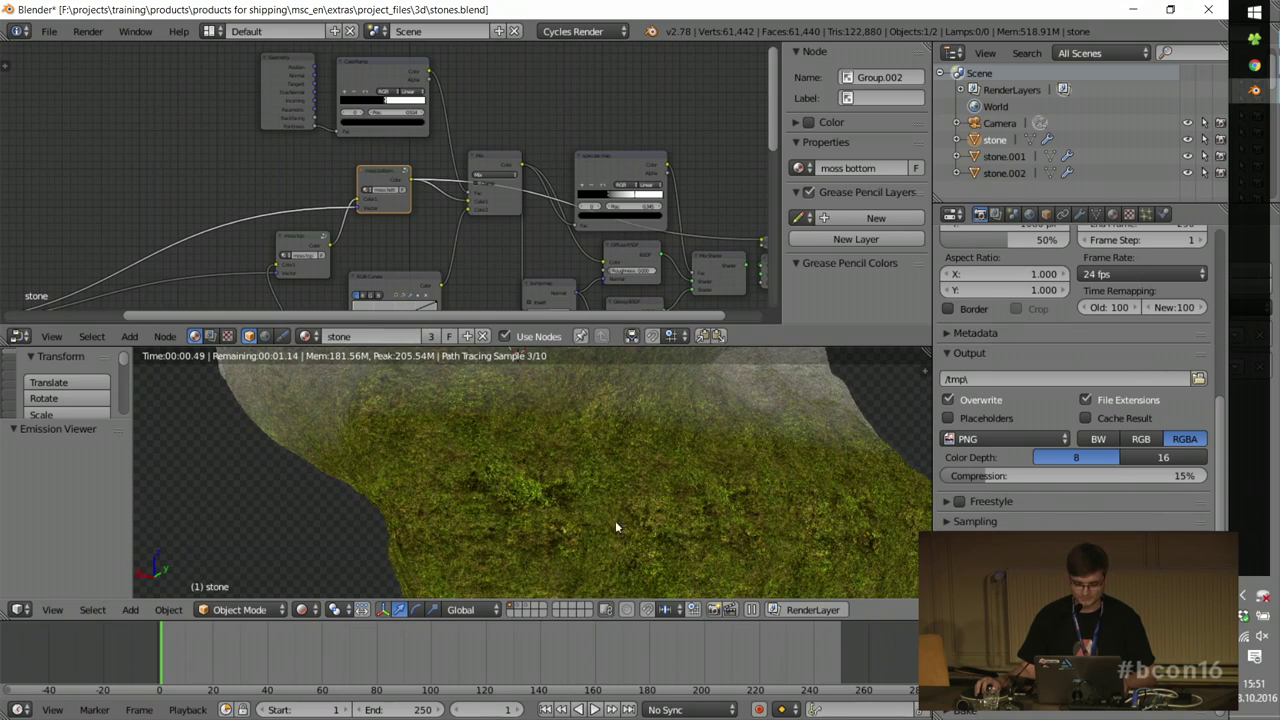
Step: Preview the specular map ColorRamp alone on the stone and examine its black and white mask
{"action": "middle_click_drag", "start_coordinate": [605, 161], "coordinate": [537, 161]}
{"action": "left_click", "coordinate": [537, 161], "text": "ctrl+shift"}
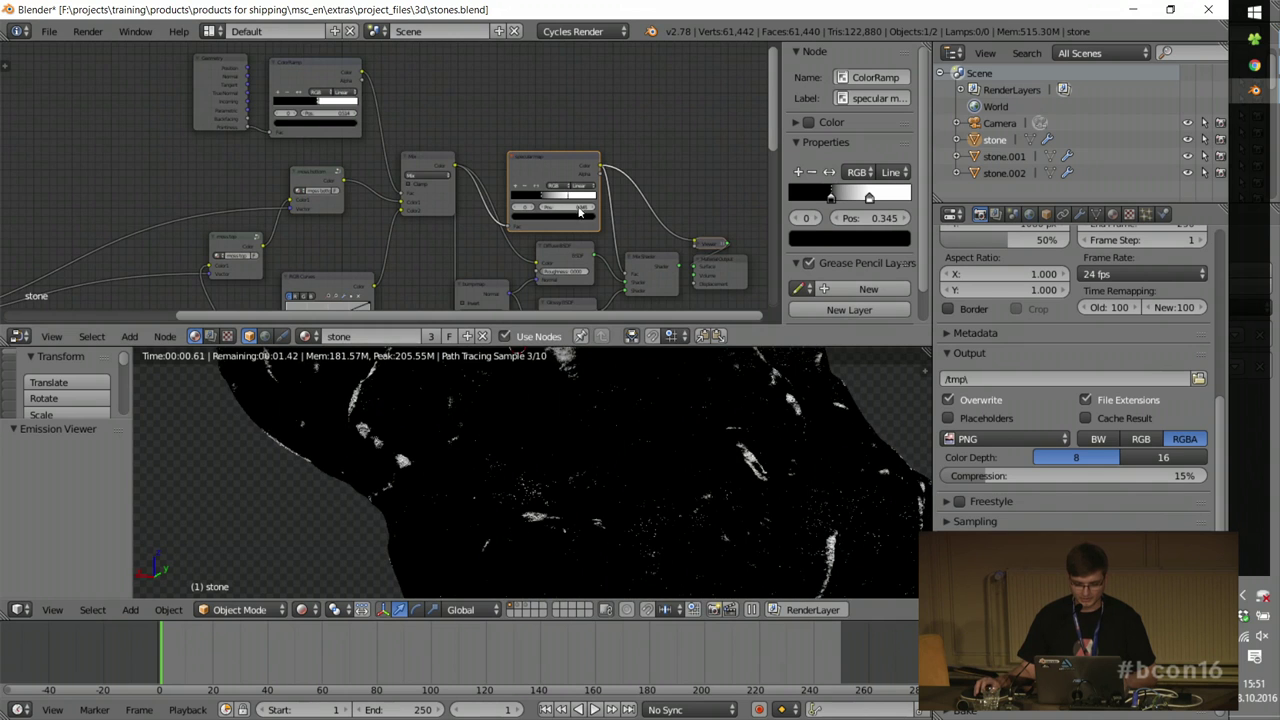
{"action": "scroll", "coordinate": [515, 215], "scroll_direction": "up", "scroll_amount": 2}
{"action": "scroll", "coordinate": [688, 492], "scroll_direction": "down", "scroll_amount": 2}
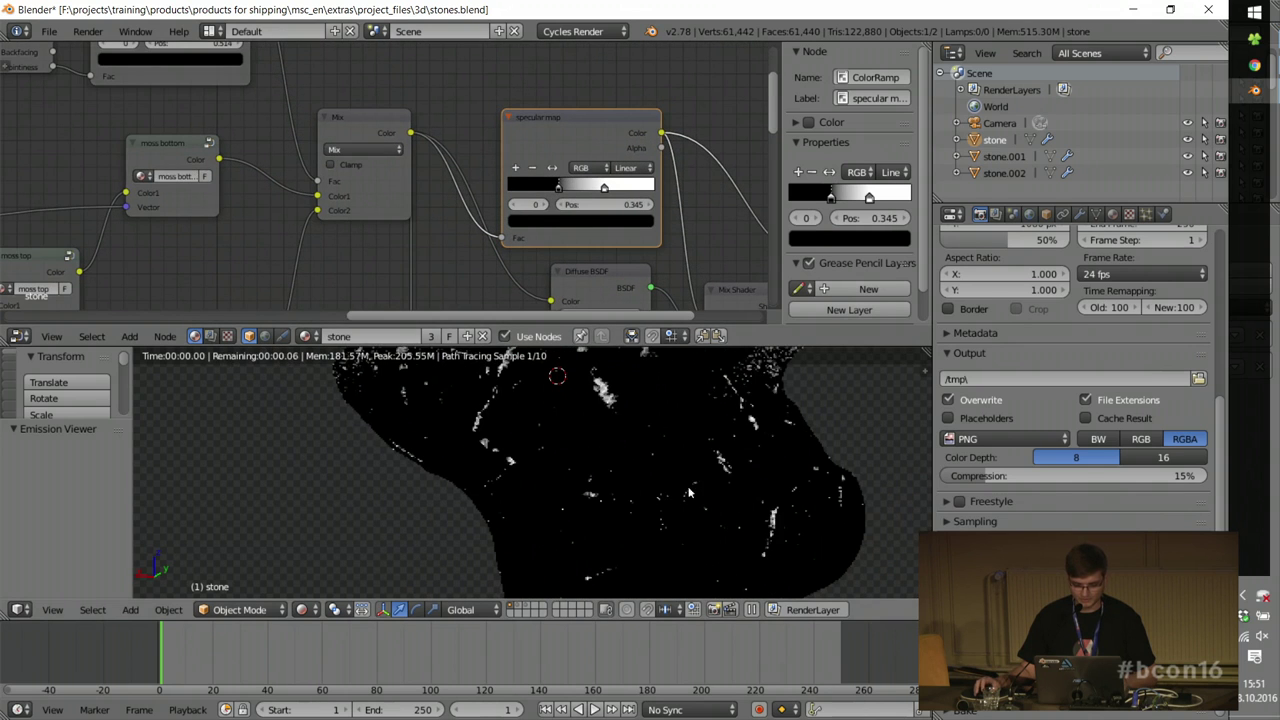
Step: Connect the Mix Shader back to the Material Output and view the complete stone material from farther away
{"action": "middle_click_drag", "start_coordinate": [702, 249], "coordinate": [492, 172]}
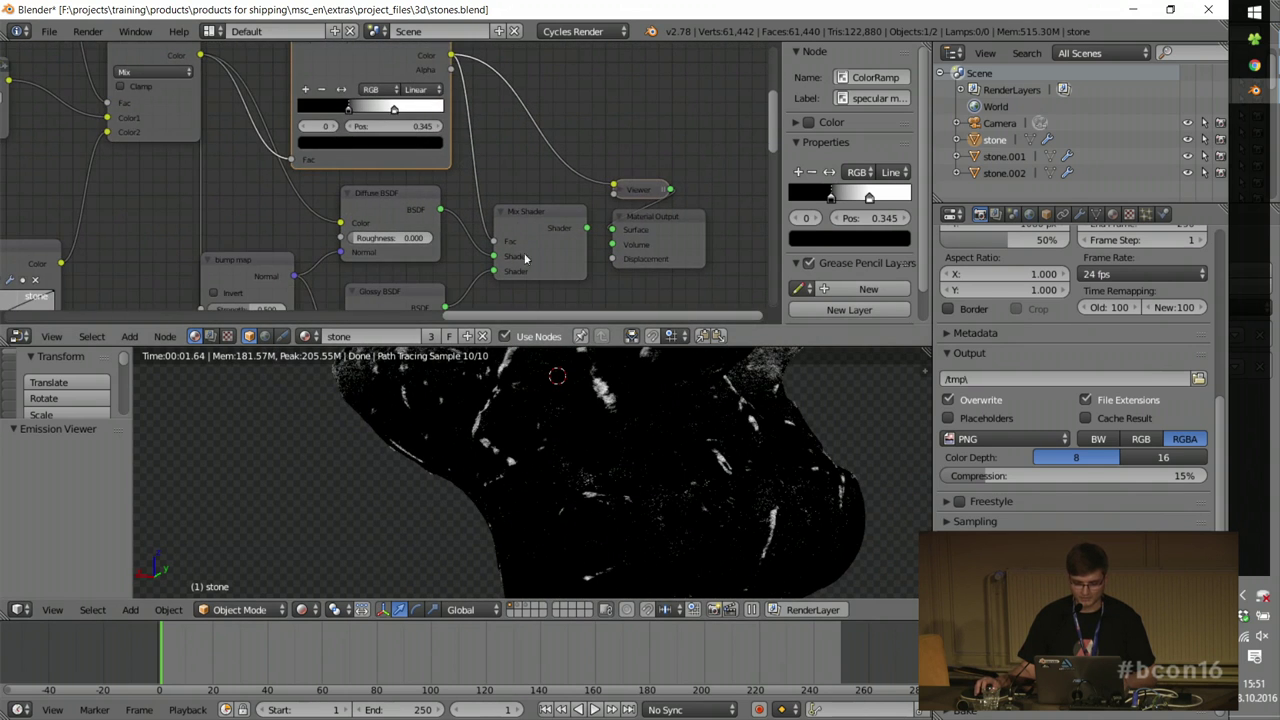
{"action": "left_click", "coordinate": [536, 219], "text": "ctrl+shift"}
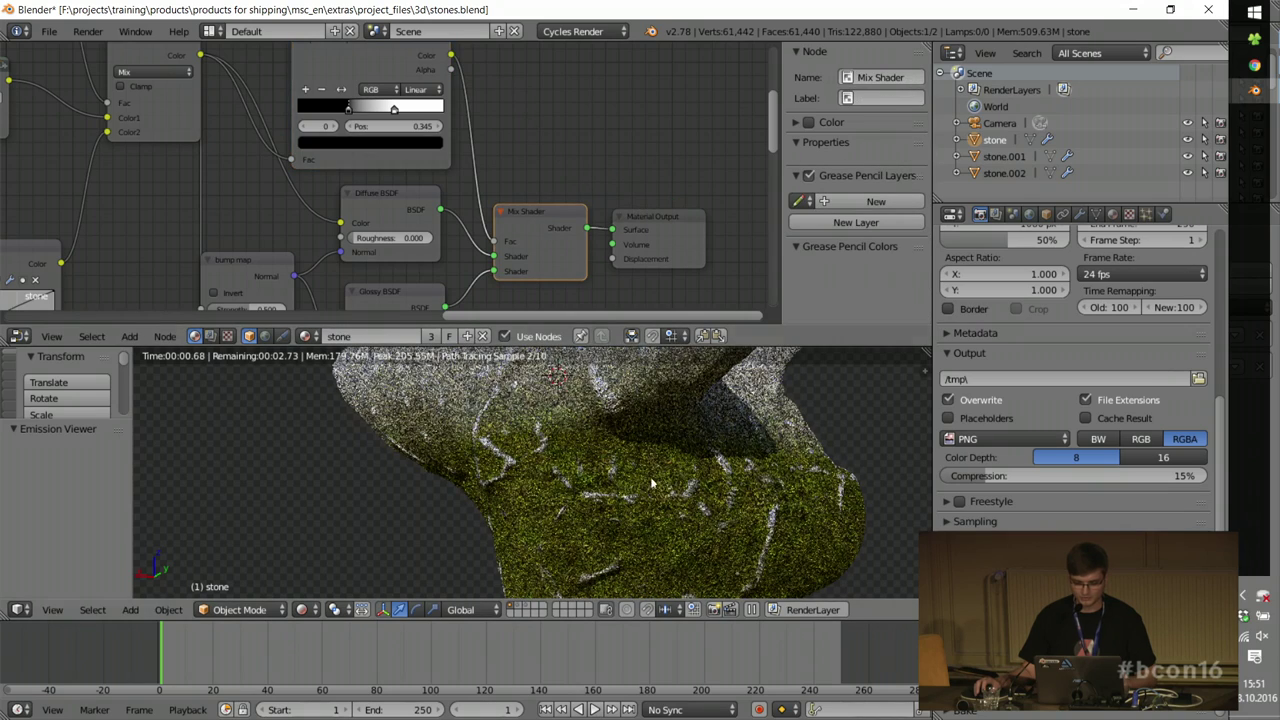
{"action": "scroll", "coordinate": [648, 447], "scroll_direction": "down", "scroll_amount": 3}
{"action": "scroll", "coordinate": [648, 447], "scroll_direction": "down", "scroll_amount": 2}
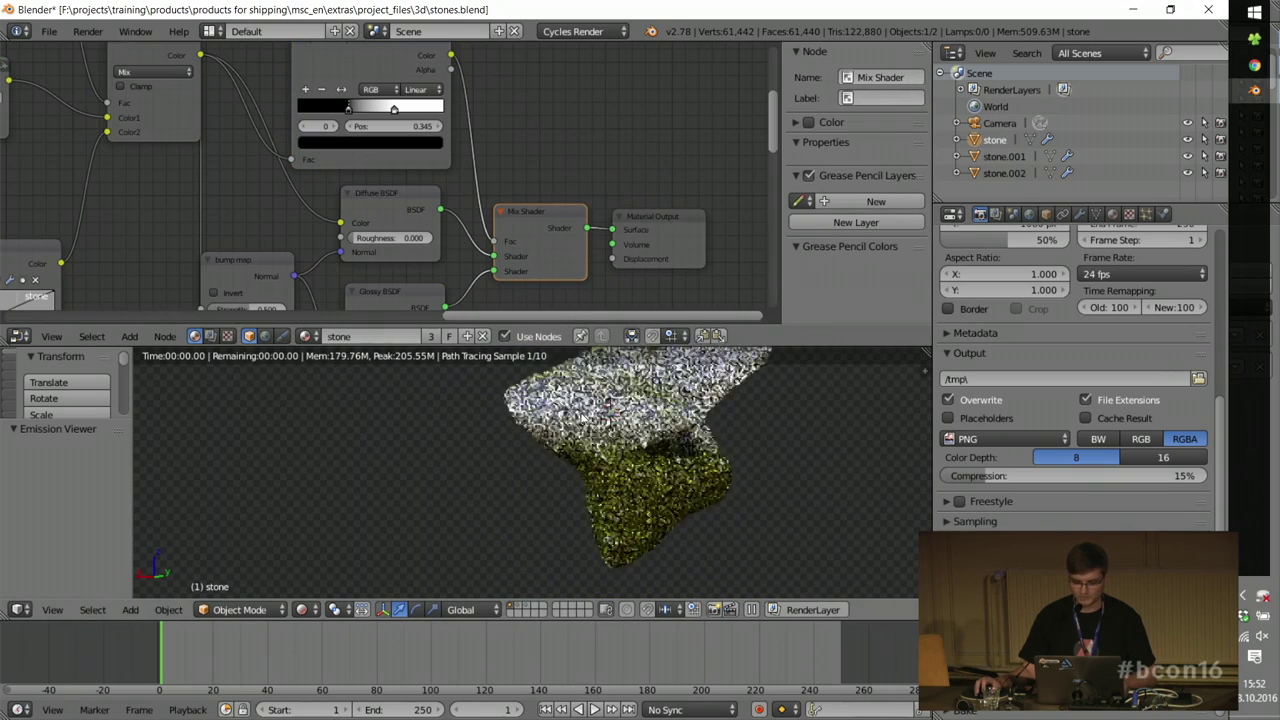
Step: Close stones.blend and play 06_final.mp4 from the 01_memories of the past folder in full screen
{"action": "left_click", "coordinate": [1208, 9]}
{"action": "left_click", "coordinate": [622, 430]}
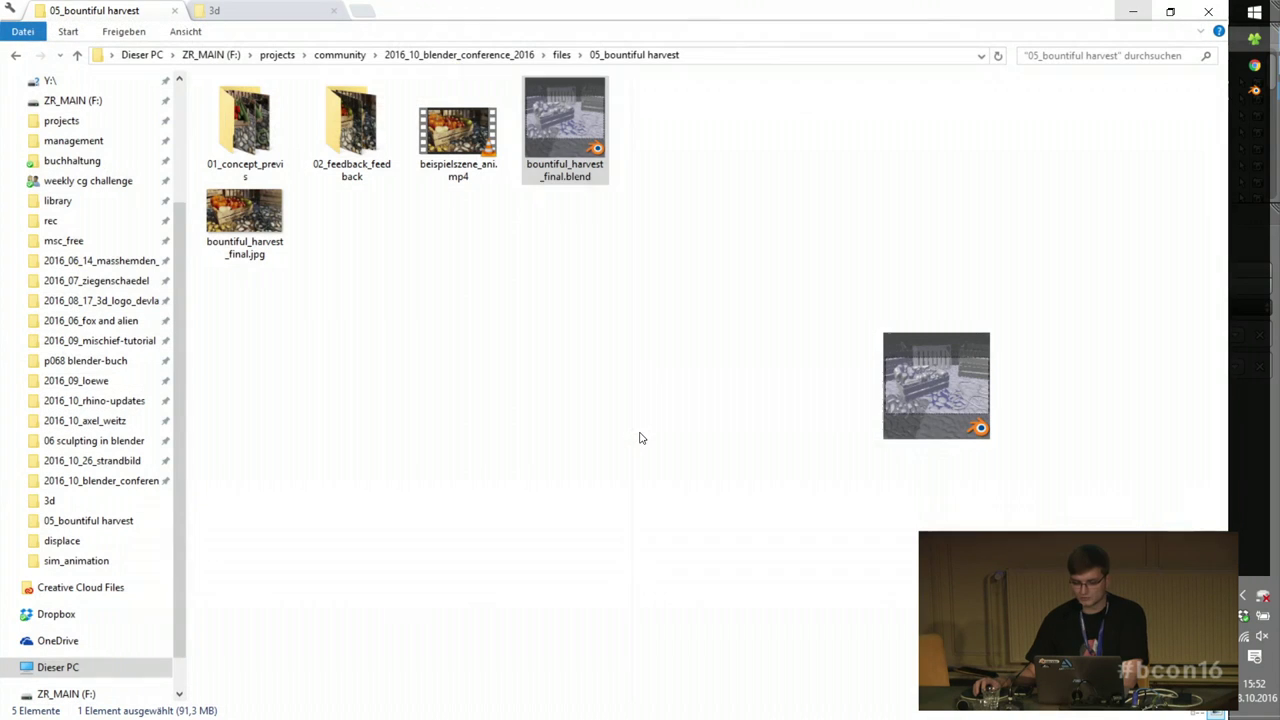
{"action": "left_click", "coordinate": [561, 57]}
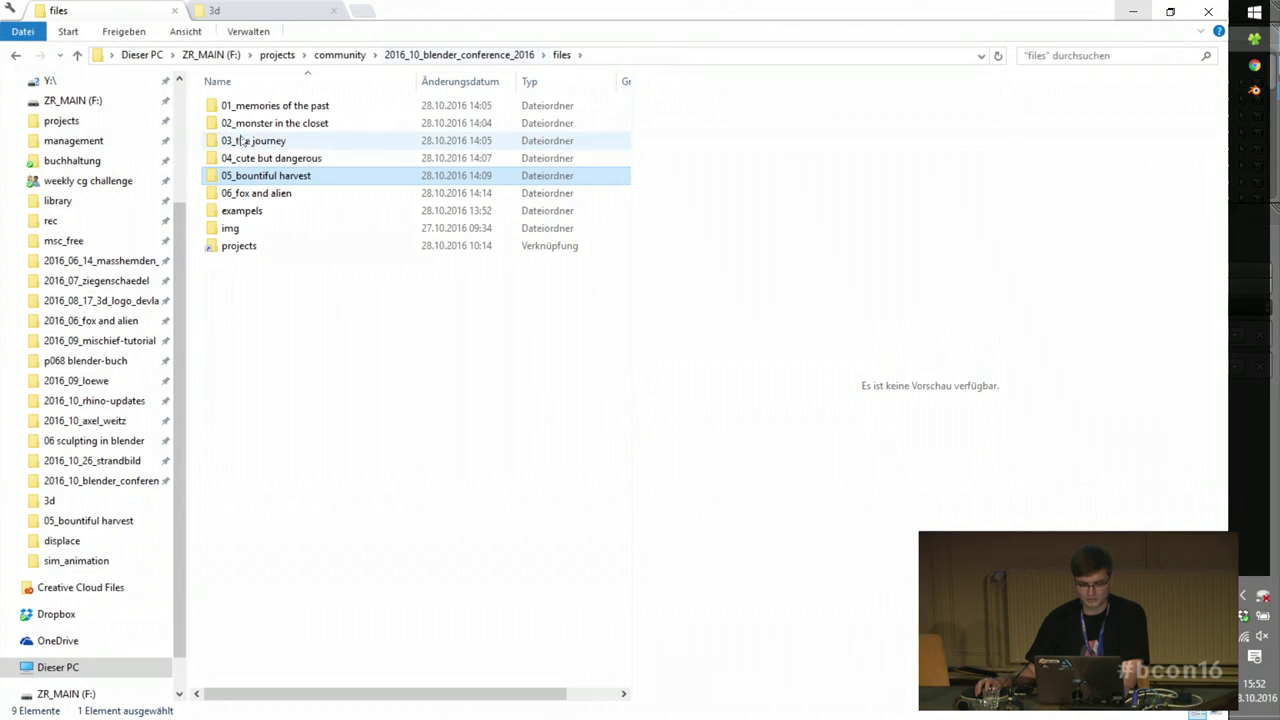
{"action": "double_click", "coordinate": [266, 108]}
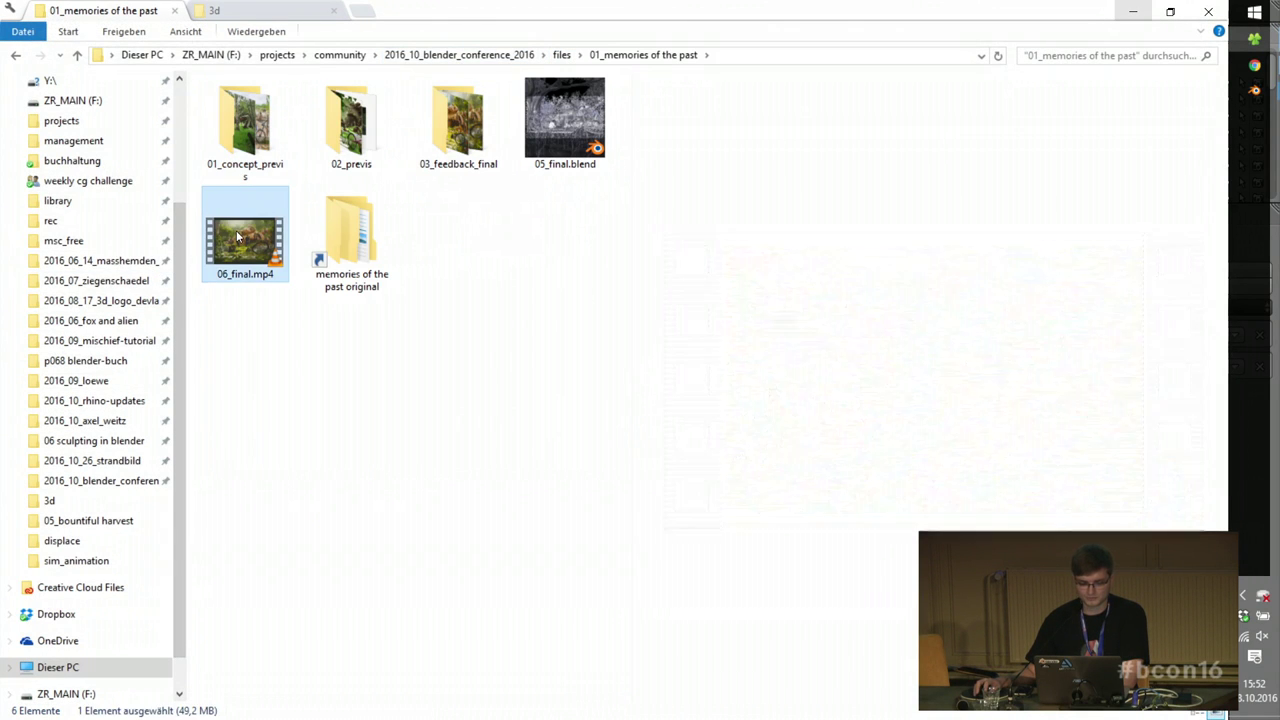
{"action": "double_click", "coordinate": [238, 237]}
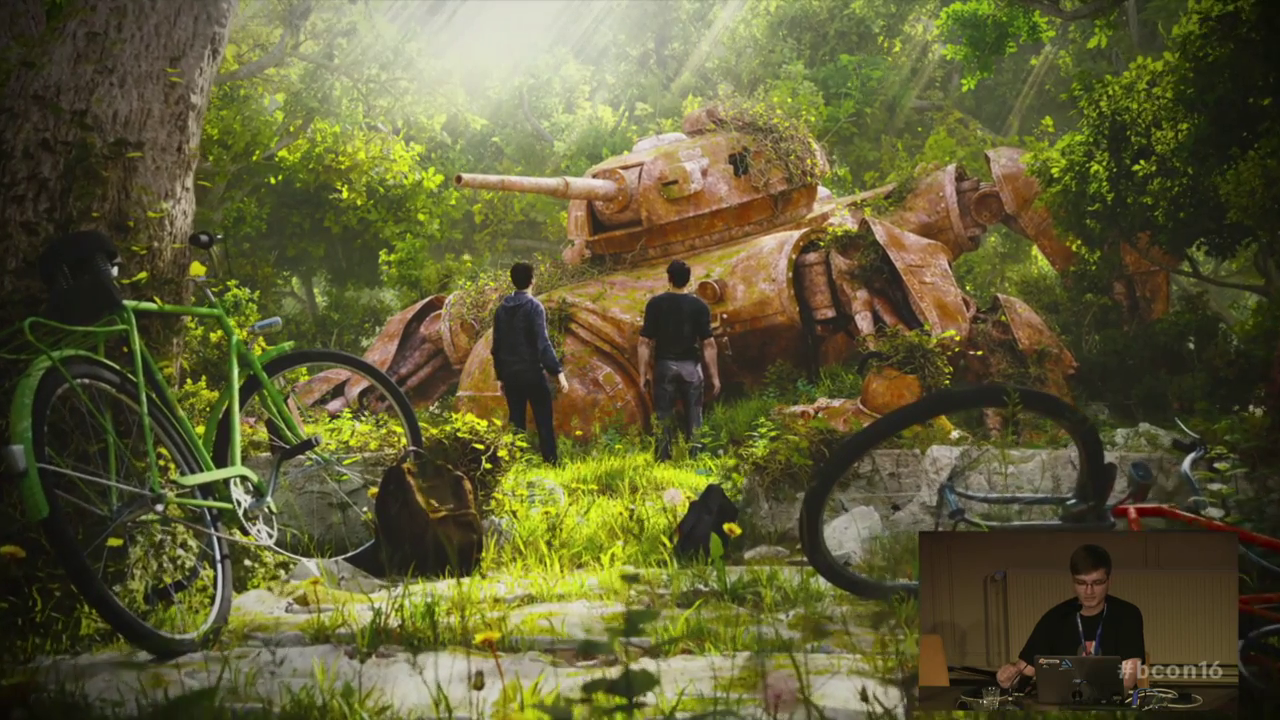
{"action": "mouse_move", "coordinate": [344, 514]}
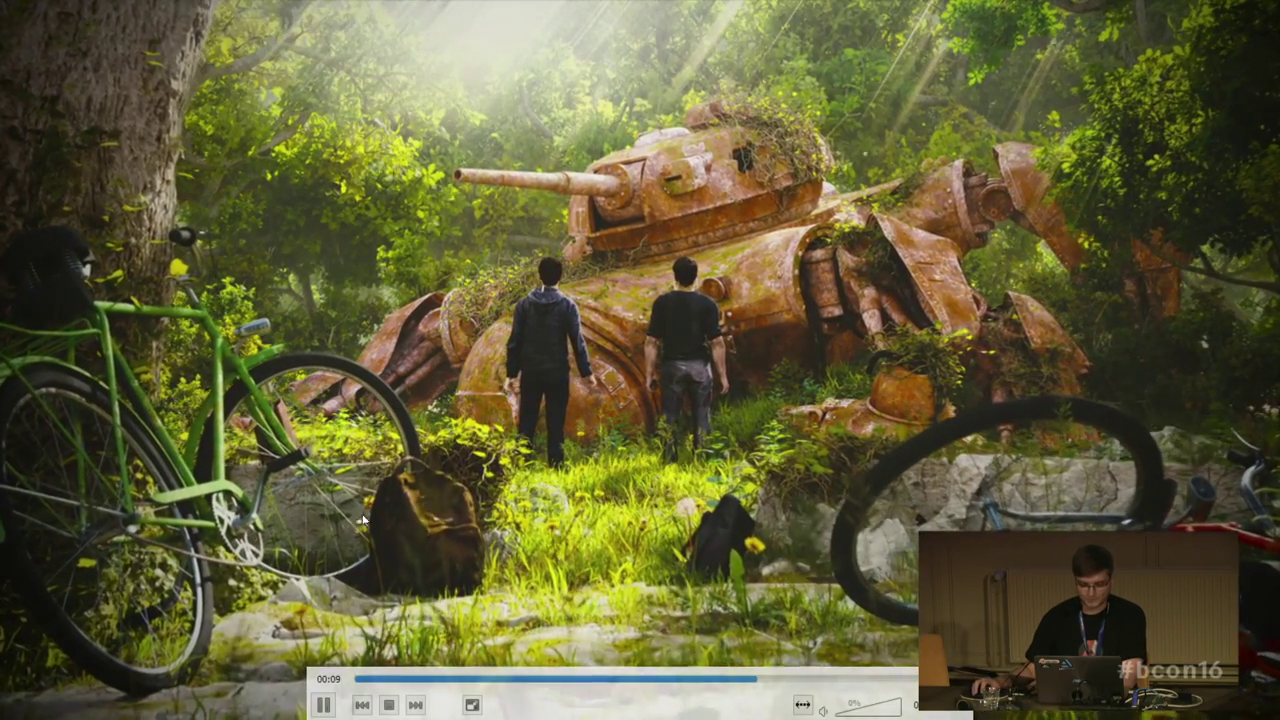
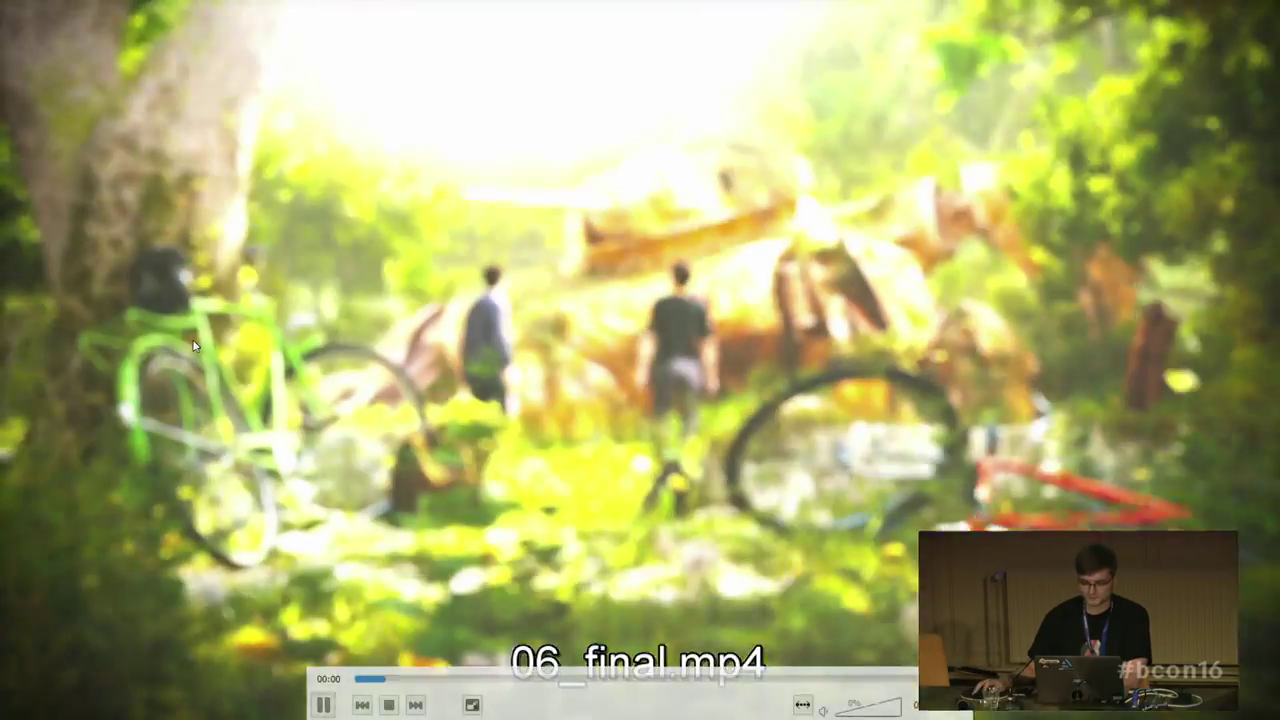
Step: Close the 06_final.mp4 video and go back to the conference project's files folder
{"action": "double_click", "coordinate": [194, 346]}
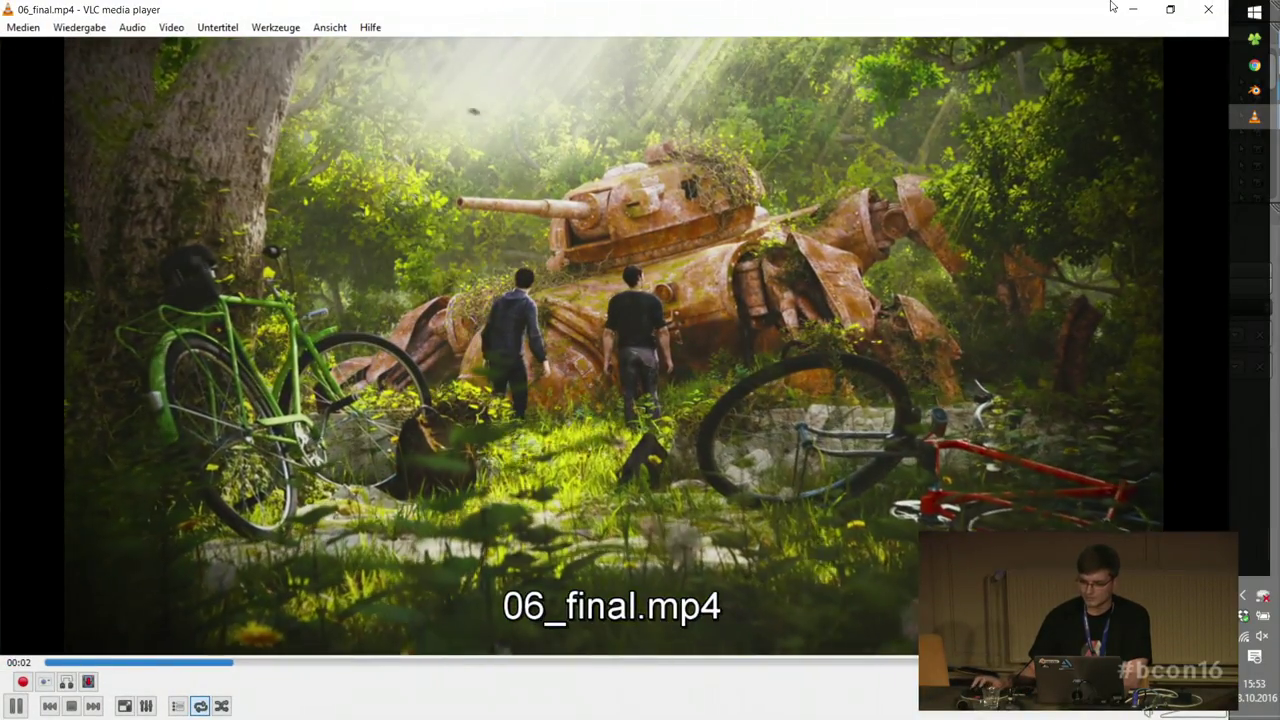
{"action": "left_click", "coordinate": [1212, 10]}
{"action": "left_click", "coordinate": [405, 375]}
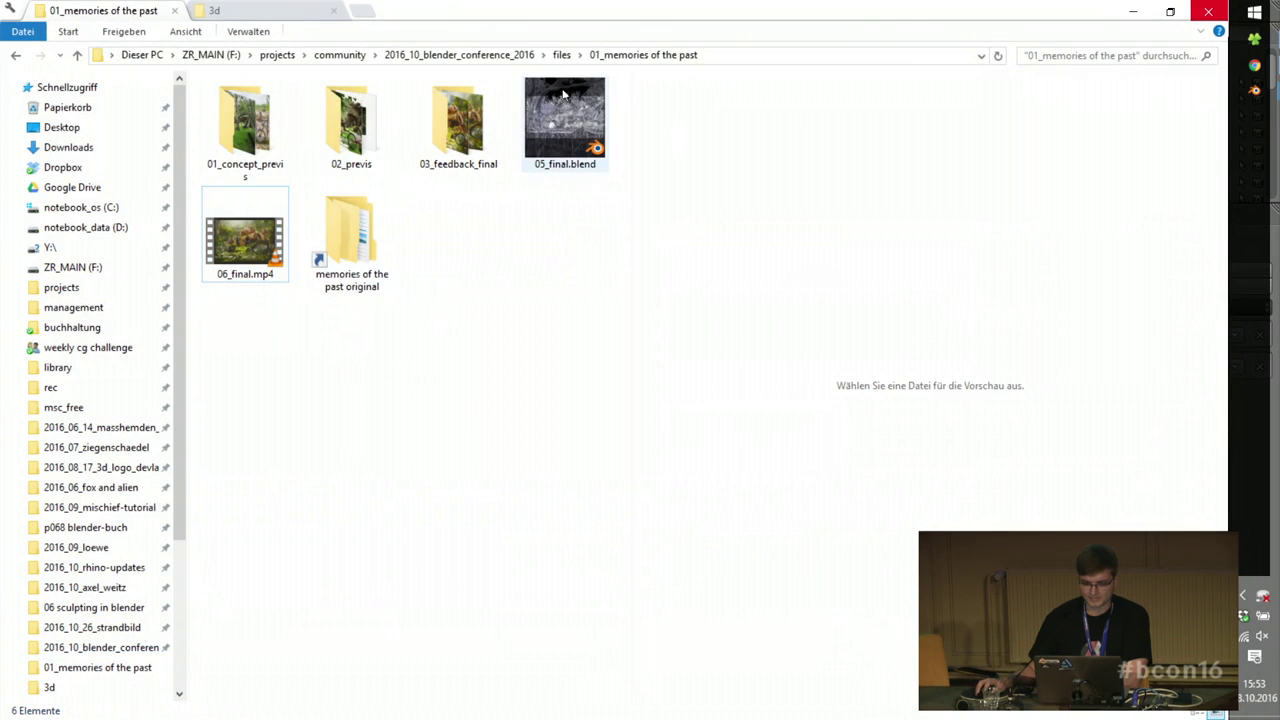
{"action": "left_click", "coordinate": [478, 55]}
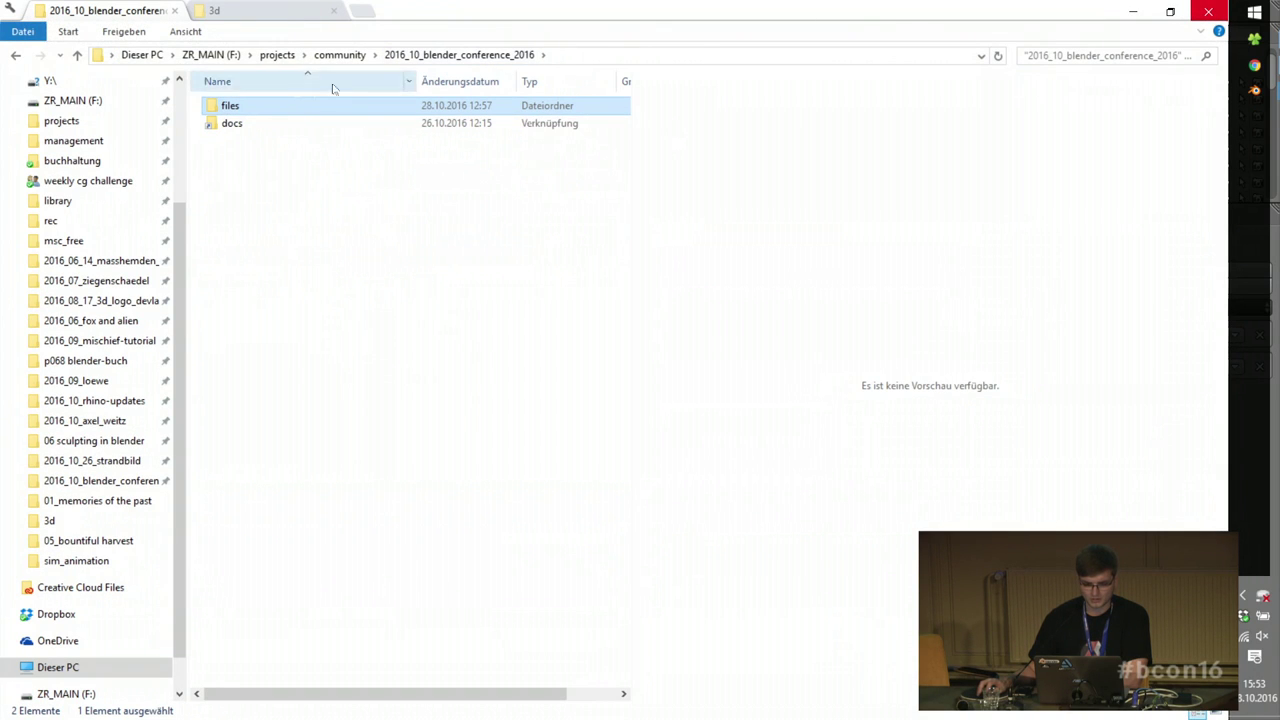
{"action": "double_click", "coordinate": [229, 106]}
Step: Switch to the presentation in Chrome, advance it to the slide "4. Feedback & Fine Tuning", and leave the full-screen slideshow
{"action": "left_click", "coordinate": [1257, 66]}
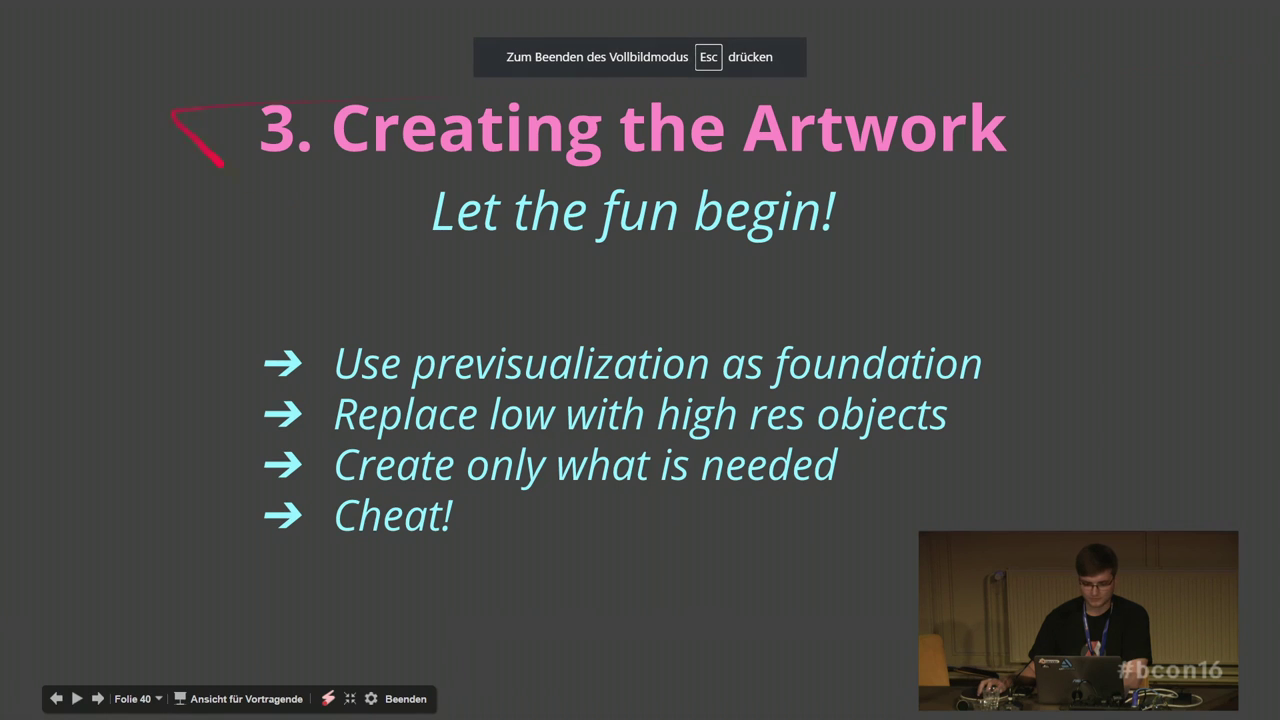
{"action": "key", "text": "Right"}
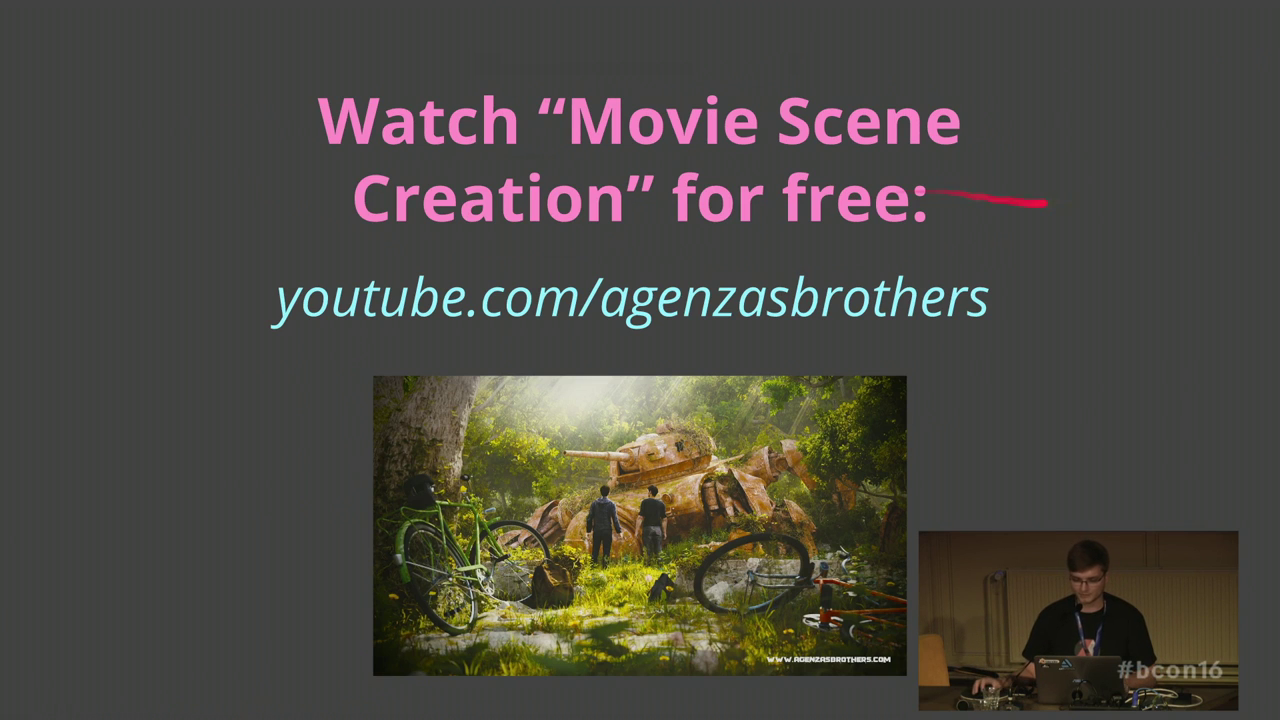
{"action": "key", "text": "Right"}
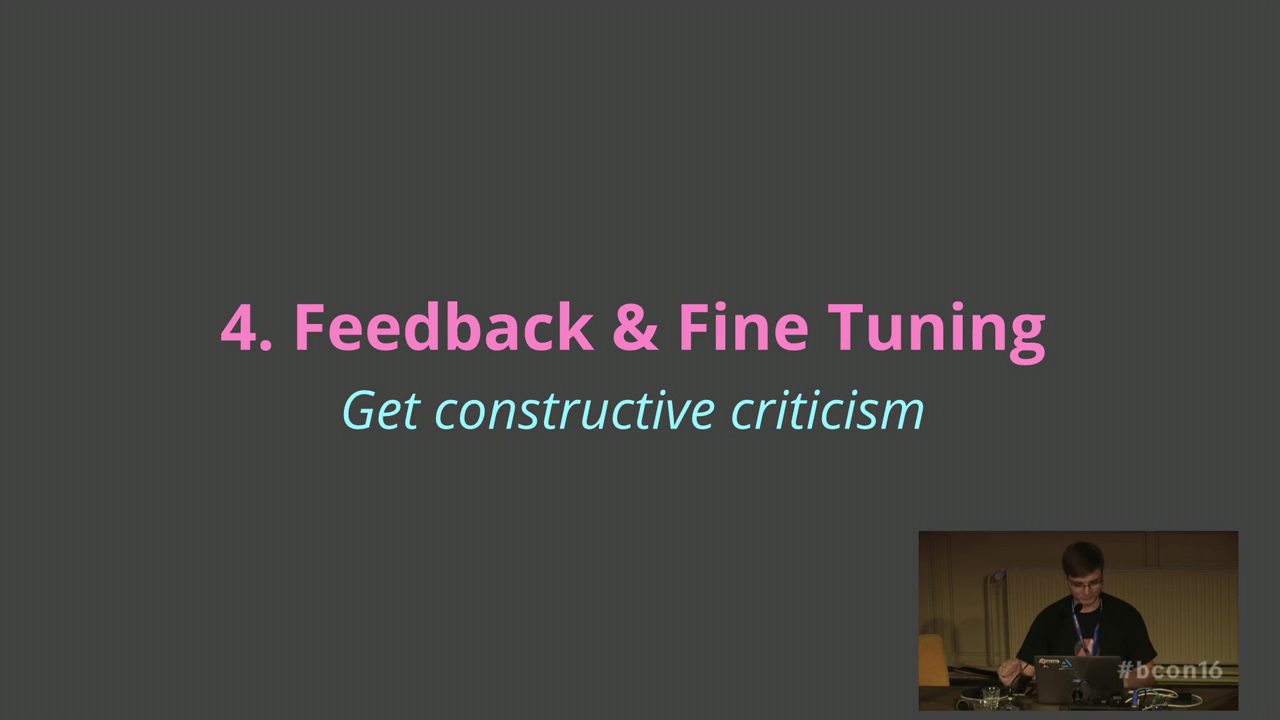
{"action": "key", "text": "Escape"}
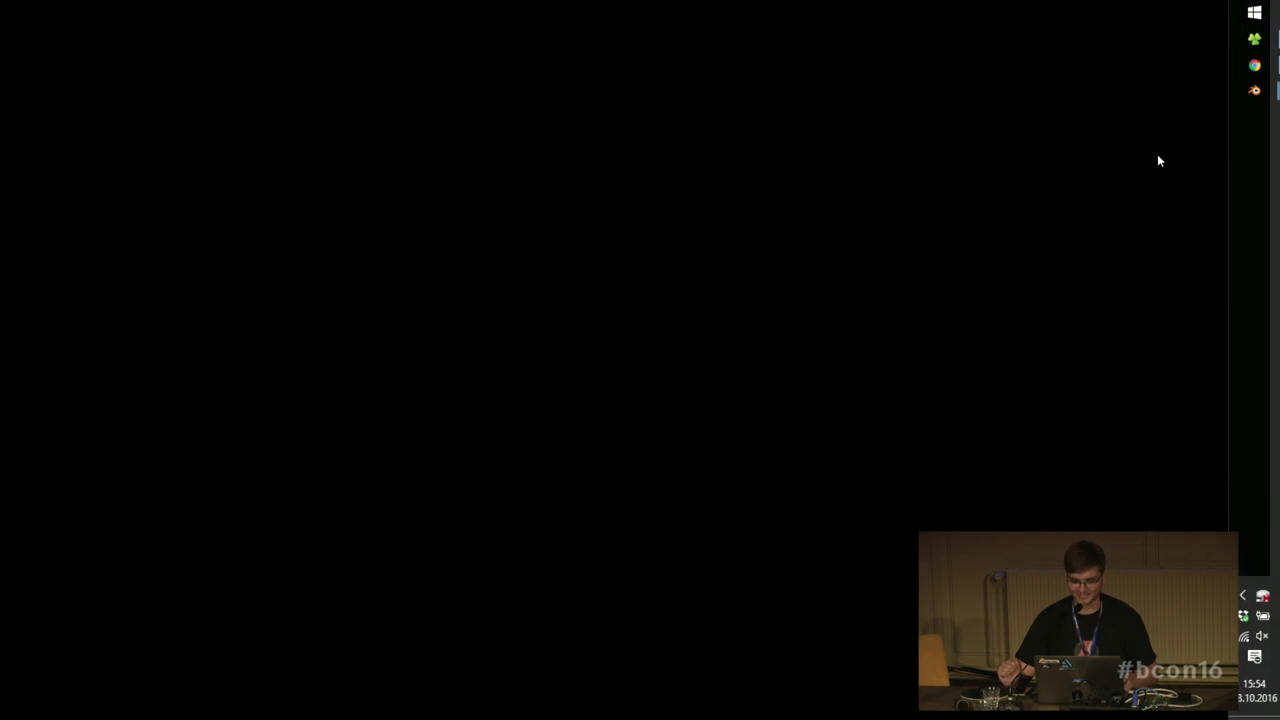
Step: Switch to File Explorer, look into the 05_bountiful harvest folder, and return to the files folder
{"action": "left_click", "coordinate": [1259, 44]}
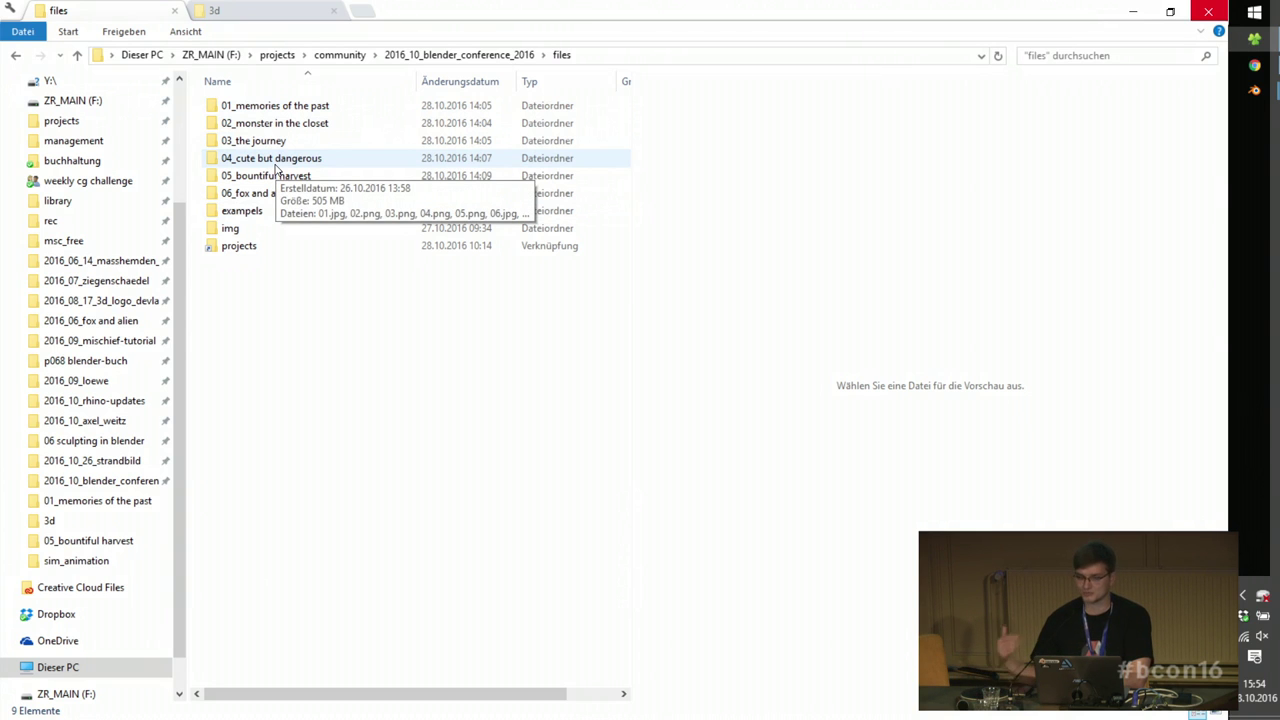
{"action": "double_click", "coordinate": [263, 178]}
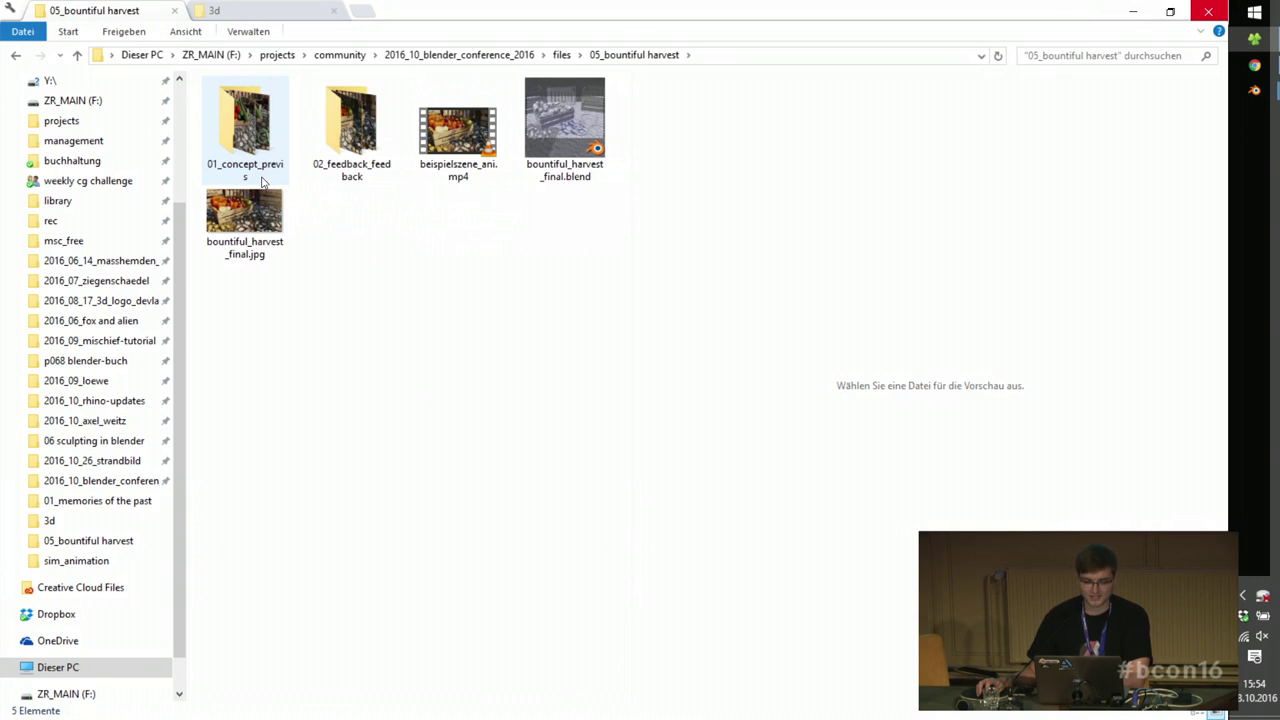
{"action": "left_click", "coordinate": [562, 55]}
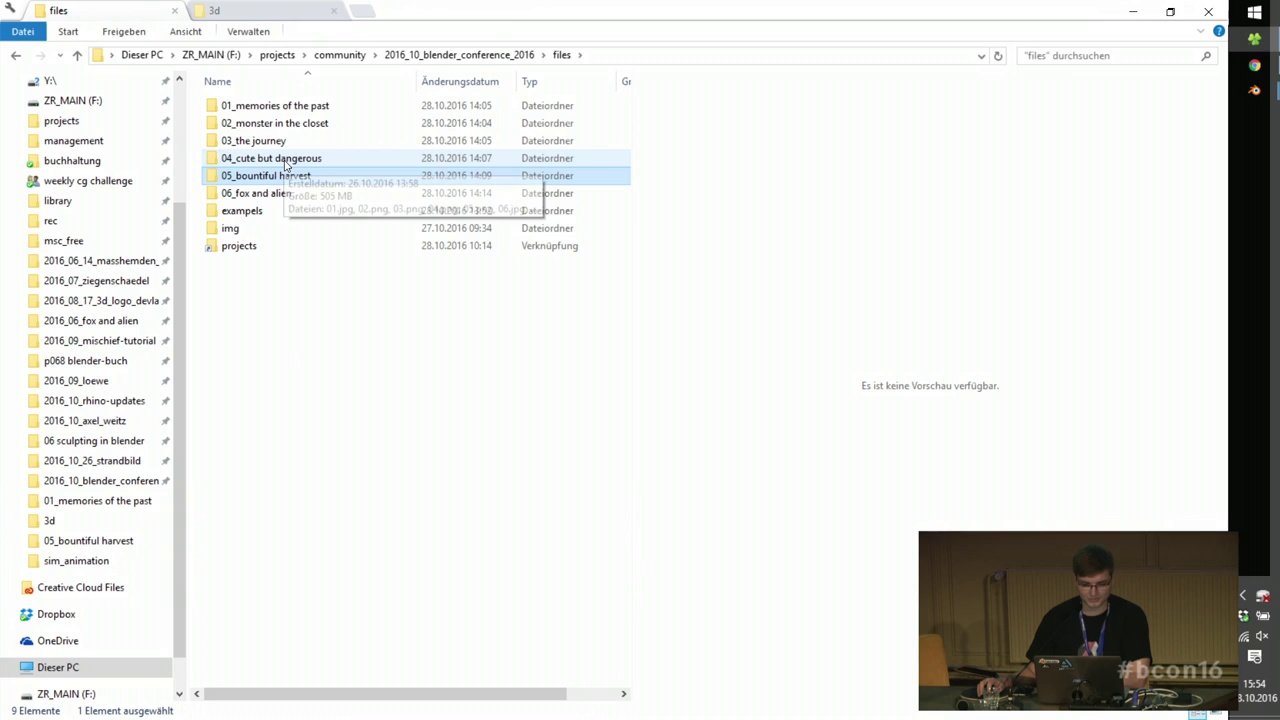
Step: Open the 02_feedback_final folder inside 02_monster in the closet
{"action": "left_click", "coordinate": [289, 124]}
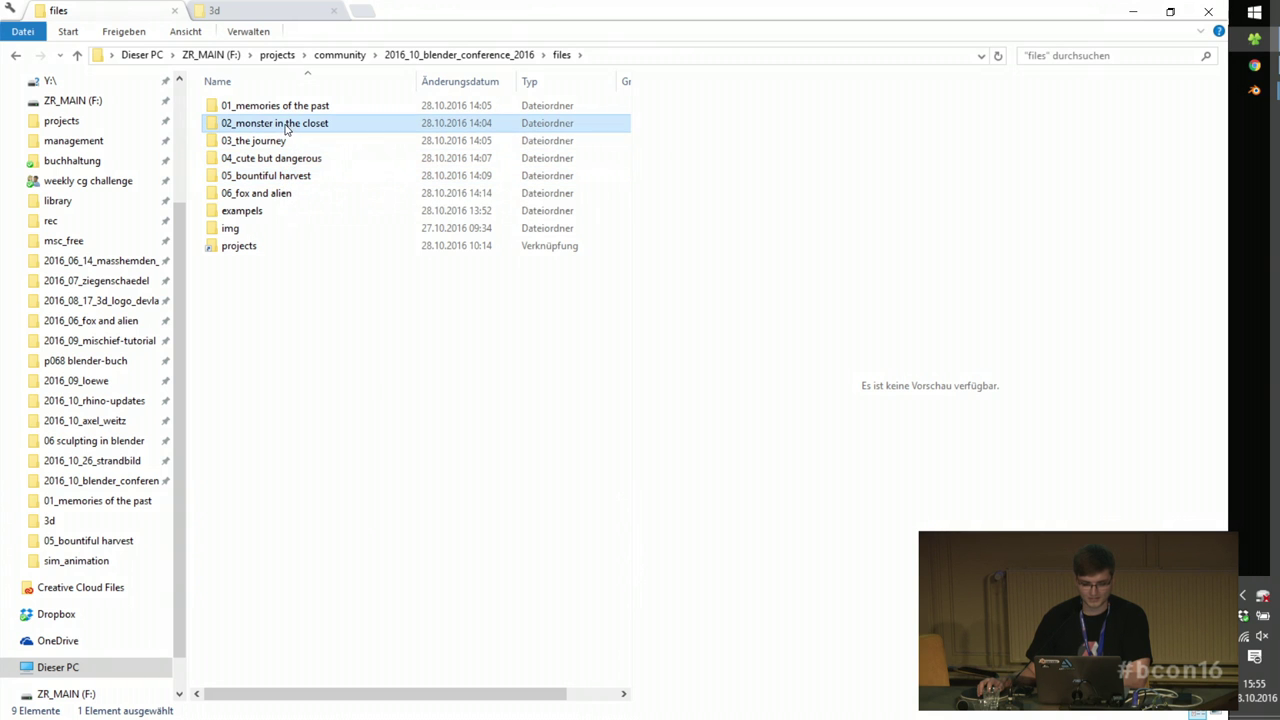
{"action": "double_click", "coordinate": [286, 124]}
{"action": "double_click", "coordinate": [350, 118]}
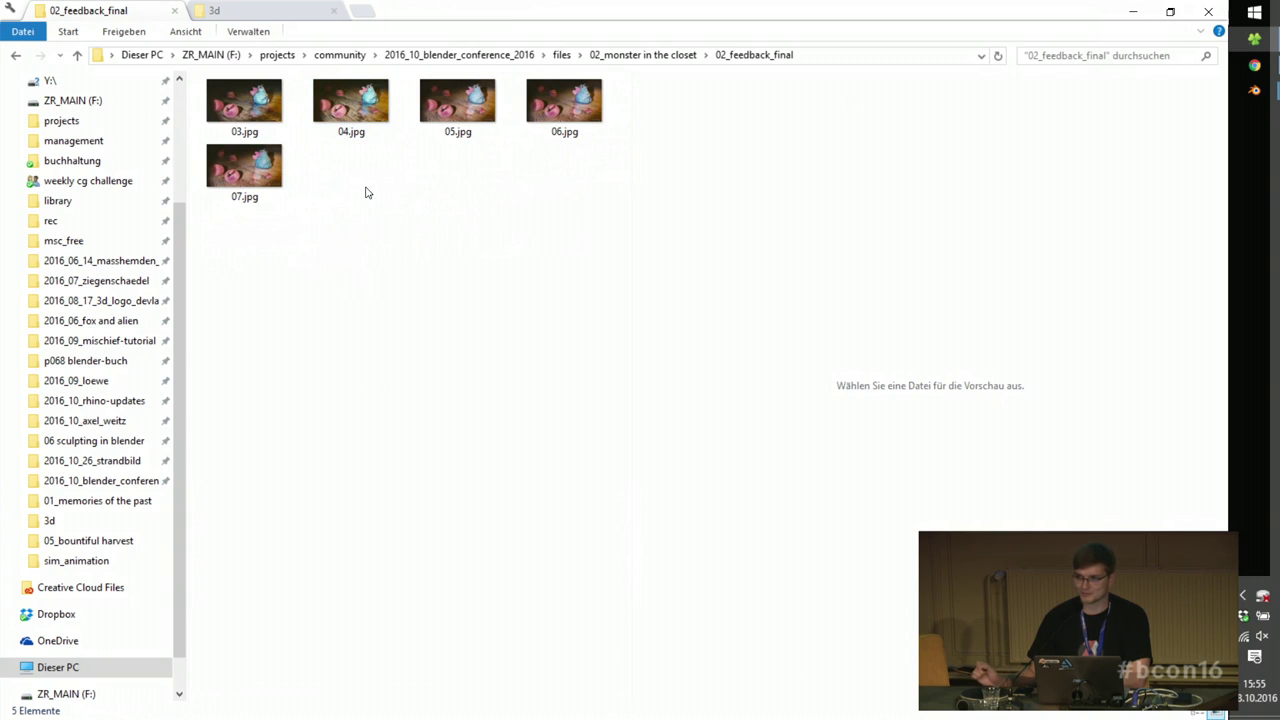
Step: Enlarge the file preview and view the feedback renders 03.jpg, 04.jpg, 05.jpg, 06.jpg and 07.jpg in order
{"action": "left_click", "coordinate": [237, 106]}
{"action": "left_click_drag", "start_coordinate": [626, 266], "coordinate": [325, 241]}
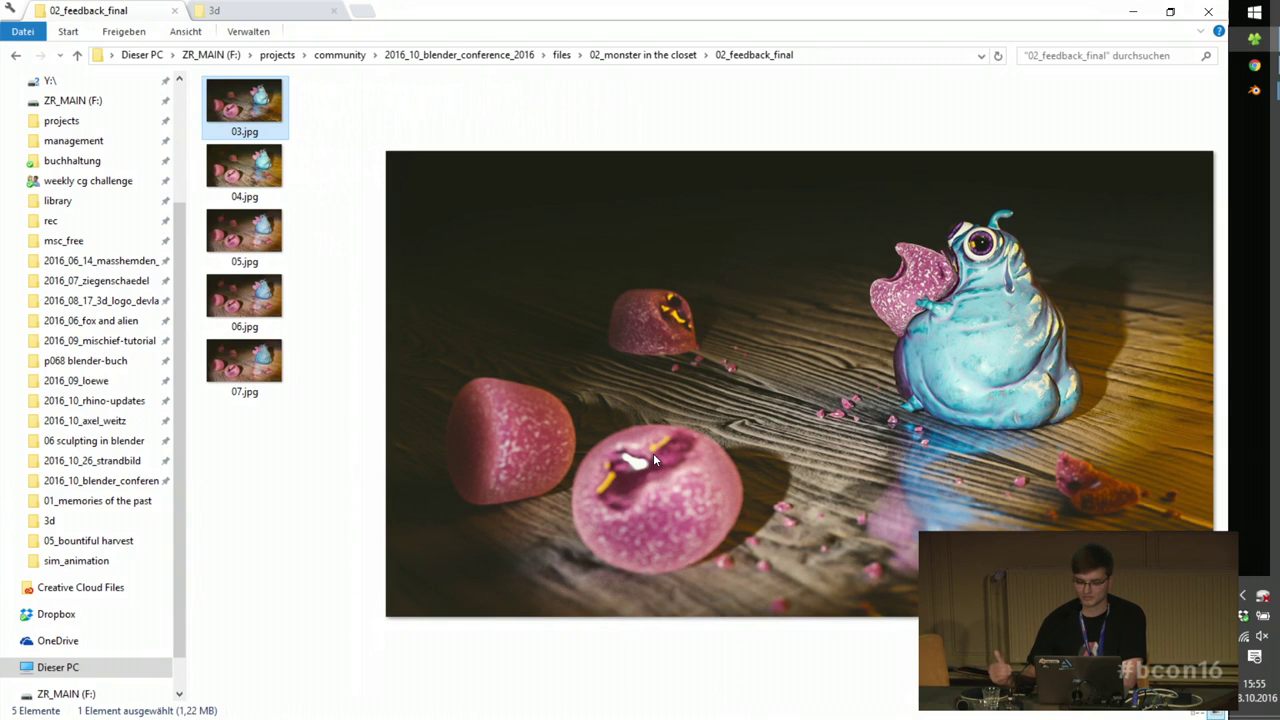
{"action": "left_click", "coordinate": [254, 176]}
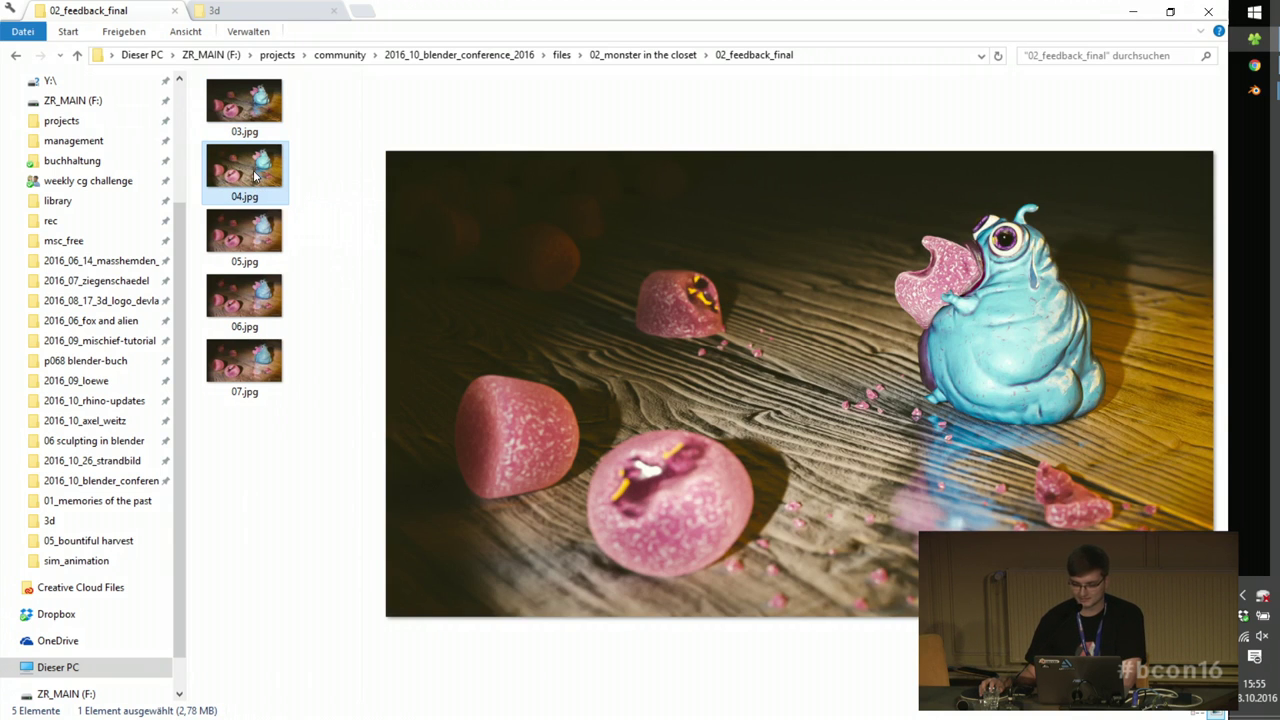
{"action": "left_click", "coordinate": [248, 230]}
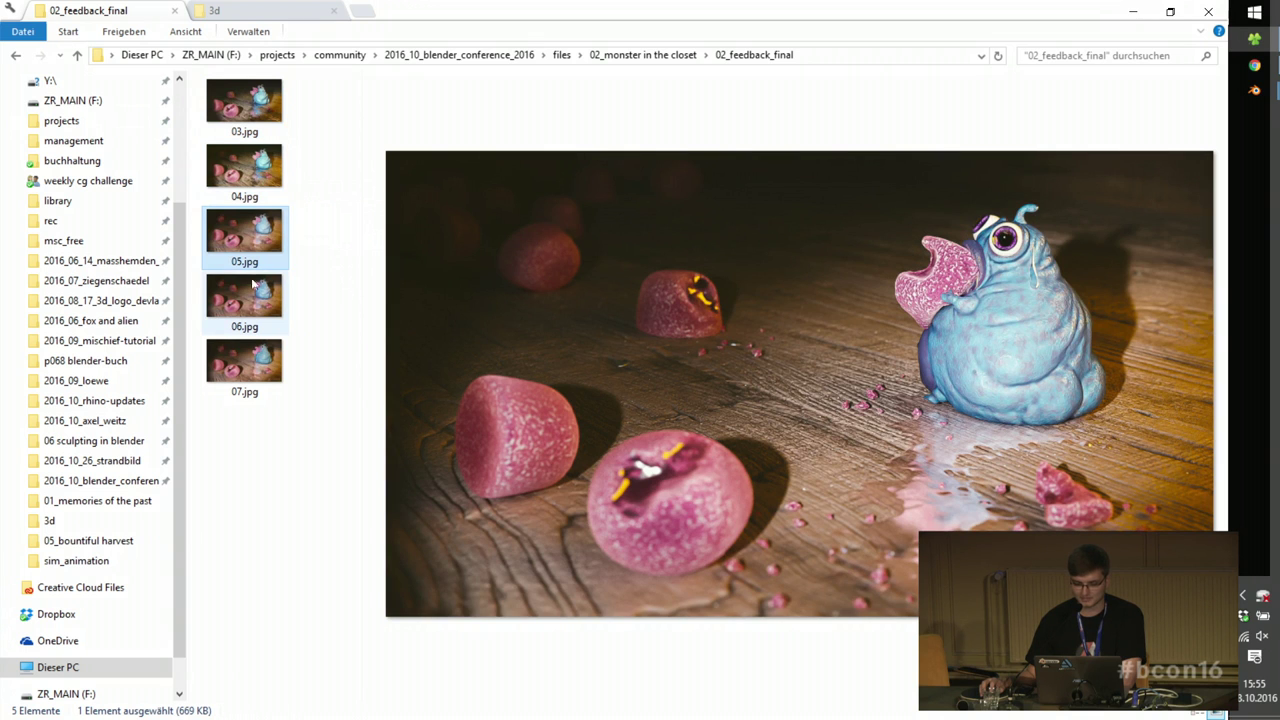
{"action": "left_click", "coordinate": [253, 297]}
{"action": "left_click", "coordinate": [257, 366]}
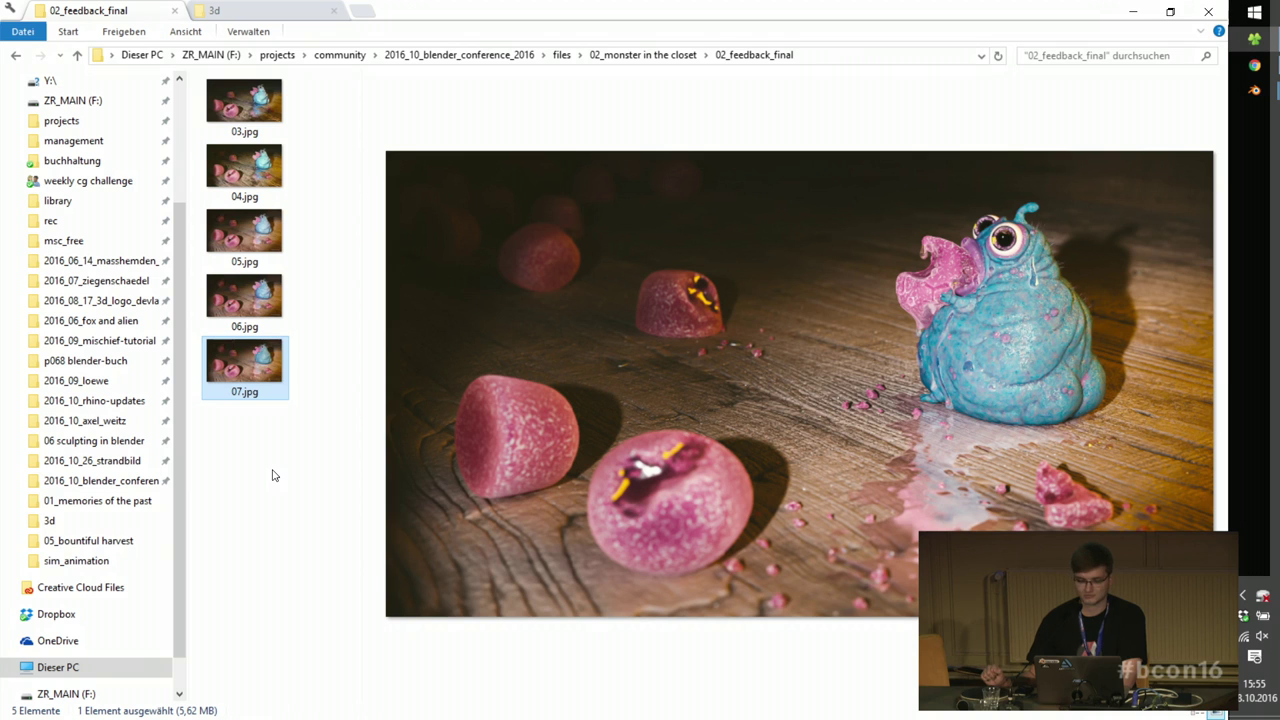
Step: Compare the earliest render 03.jpg with the final render 07.jpg by previewing them alternately
{"action": "left_click", "coordinate": [245, 113]}
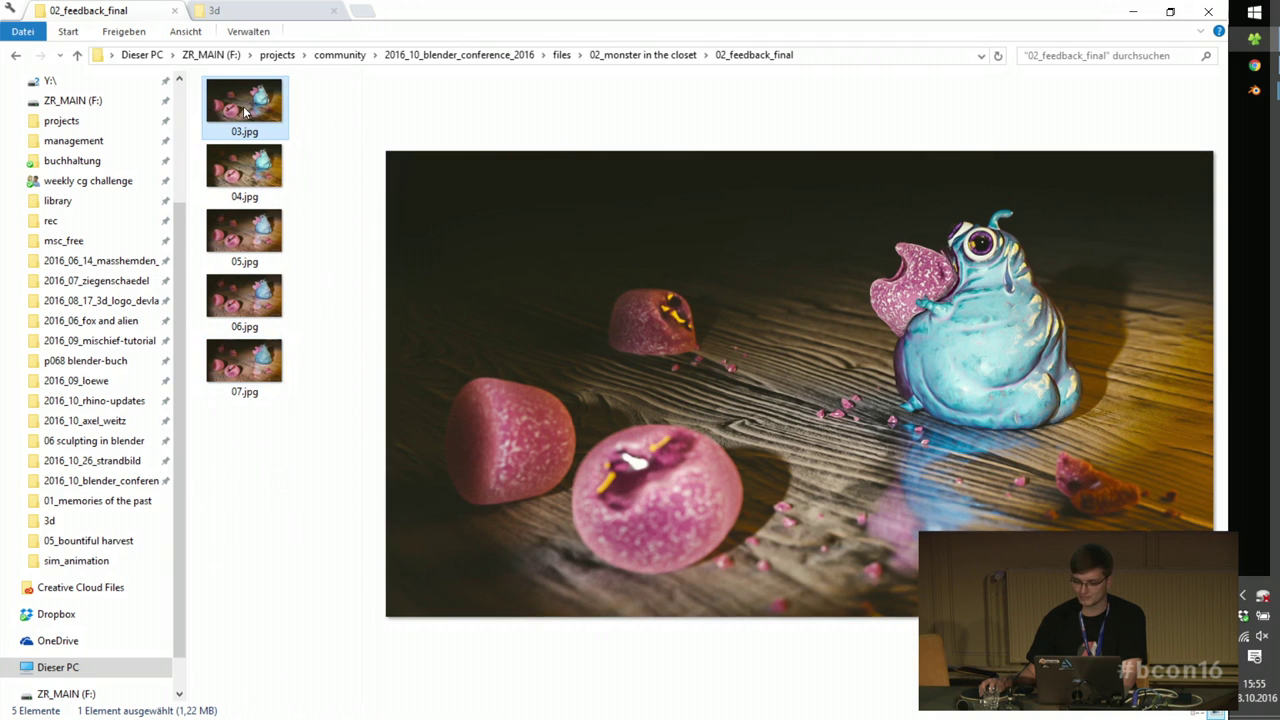
{"action": "left_click", "coordinate": [250, 366]}
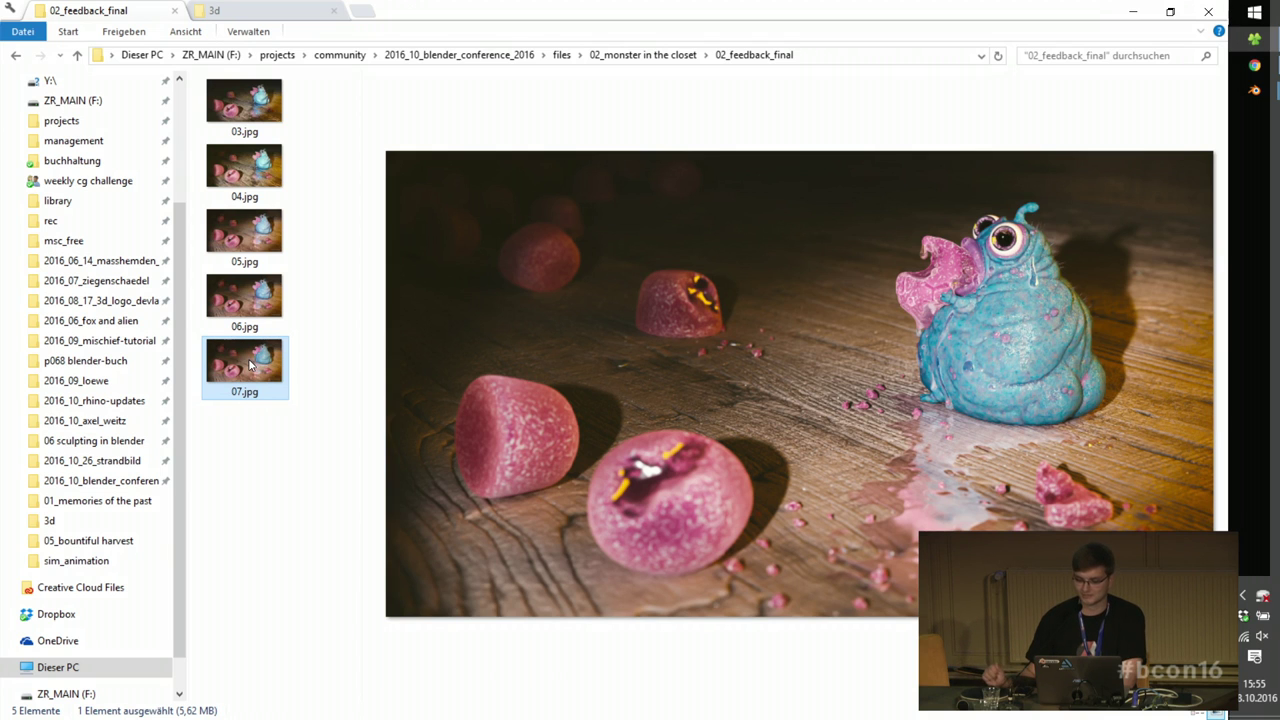
{"action": "key", "text": "Home"}
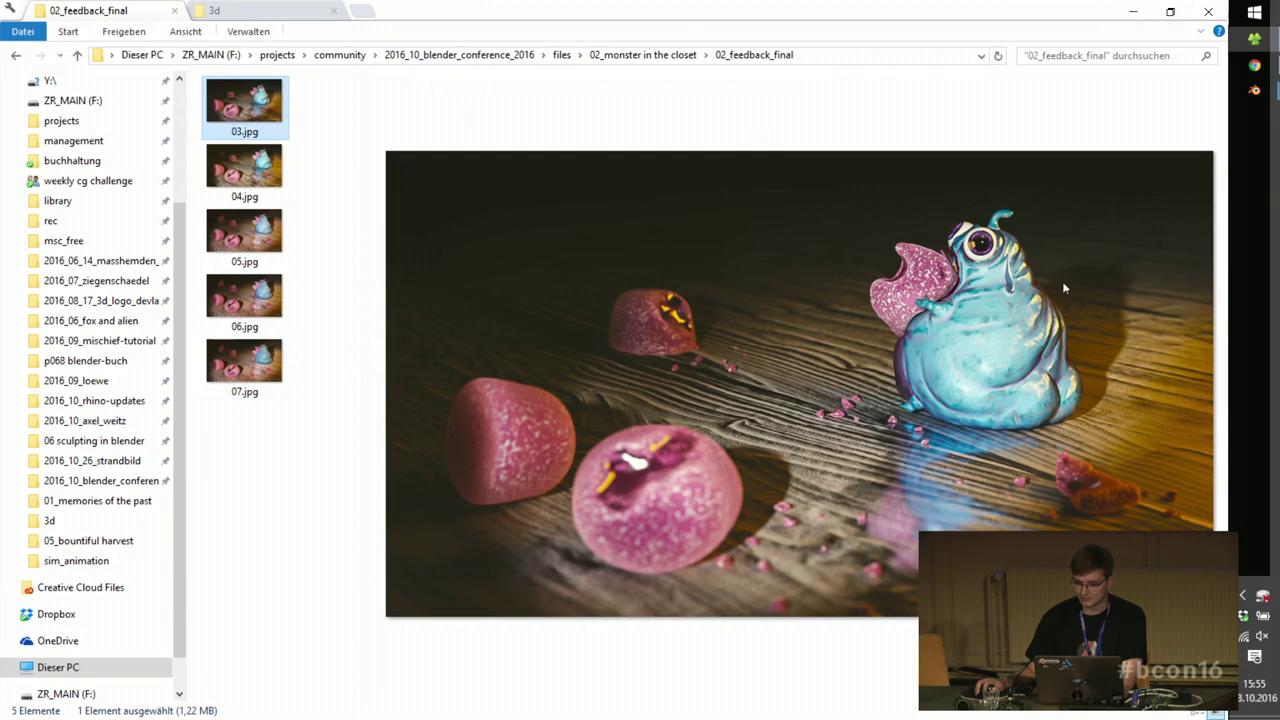
{"action": "left_click", "coordinate": [241, 364]}
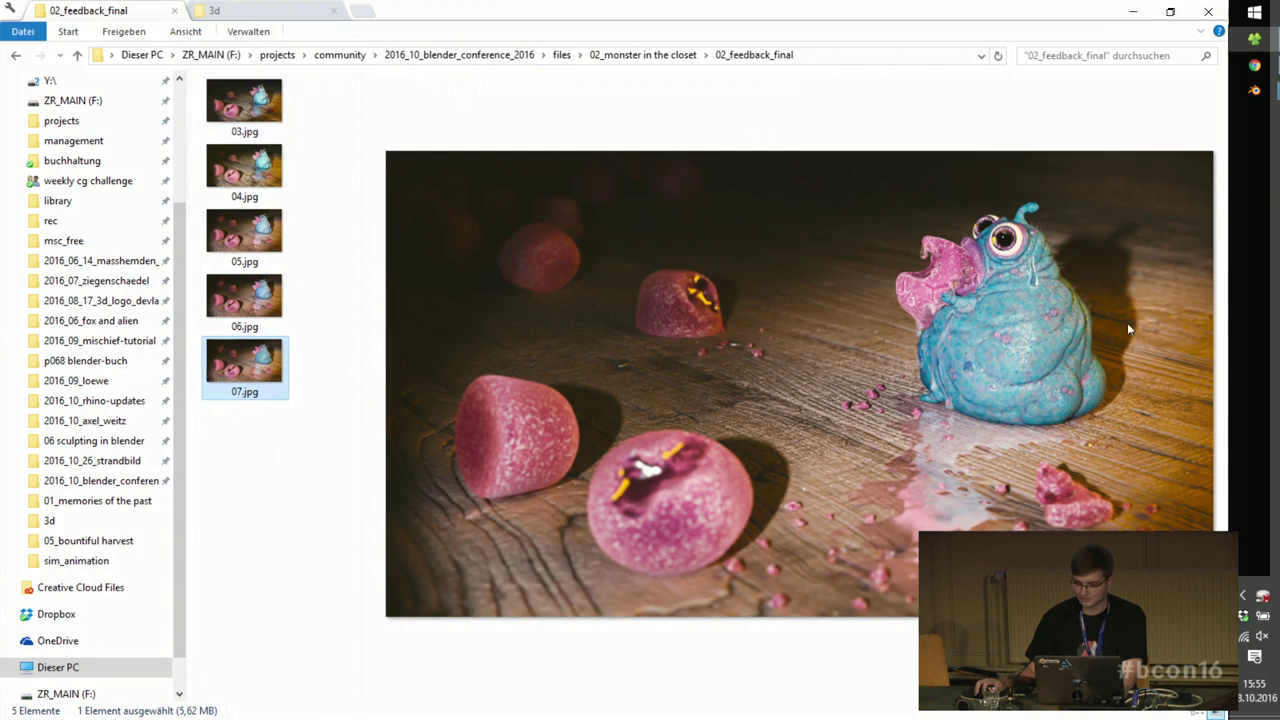
Step: Open 07.jpg with Windows-Fotoanzeige and examine the monster's skin details up close before returning to the full image
{"action": "right_click", "coordinate": [248, 365]}
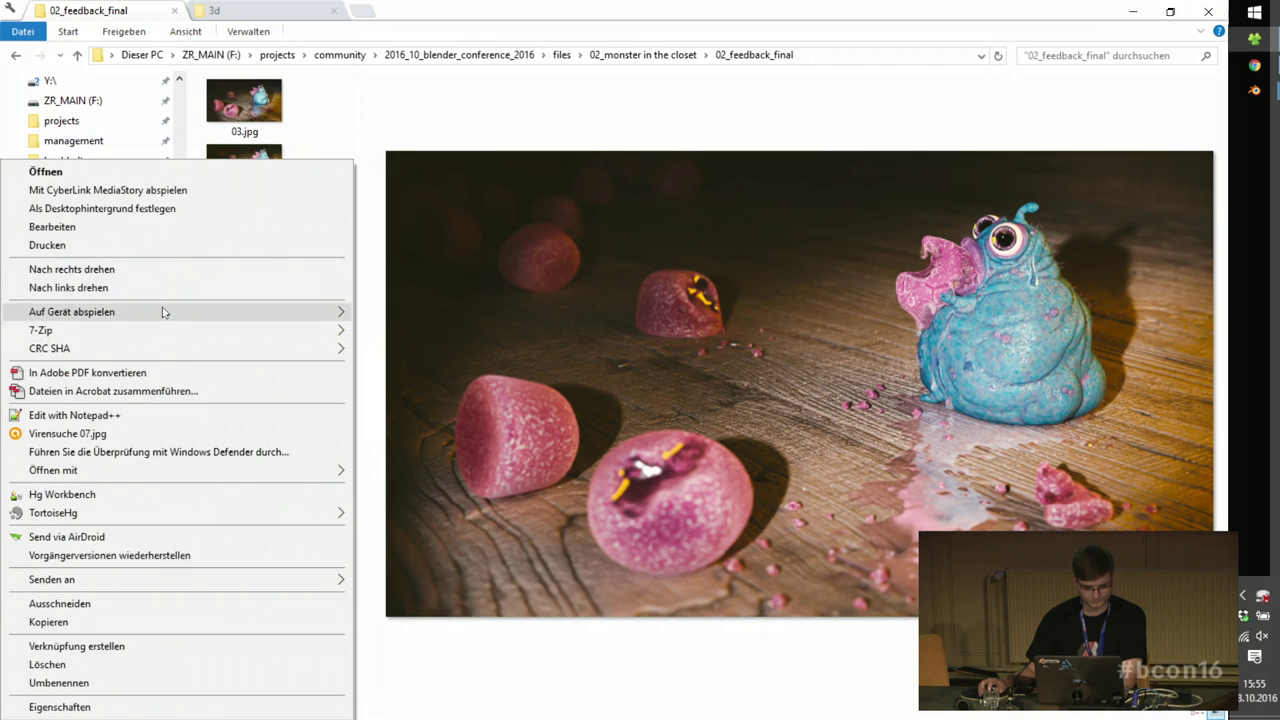
{"action": "mouse_move", "coordinate": [127, 477]}
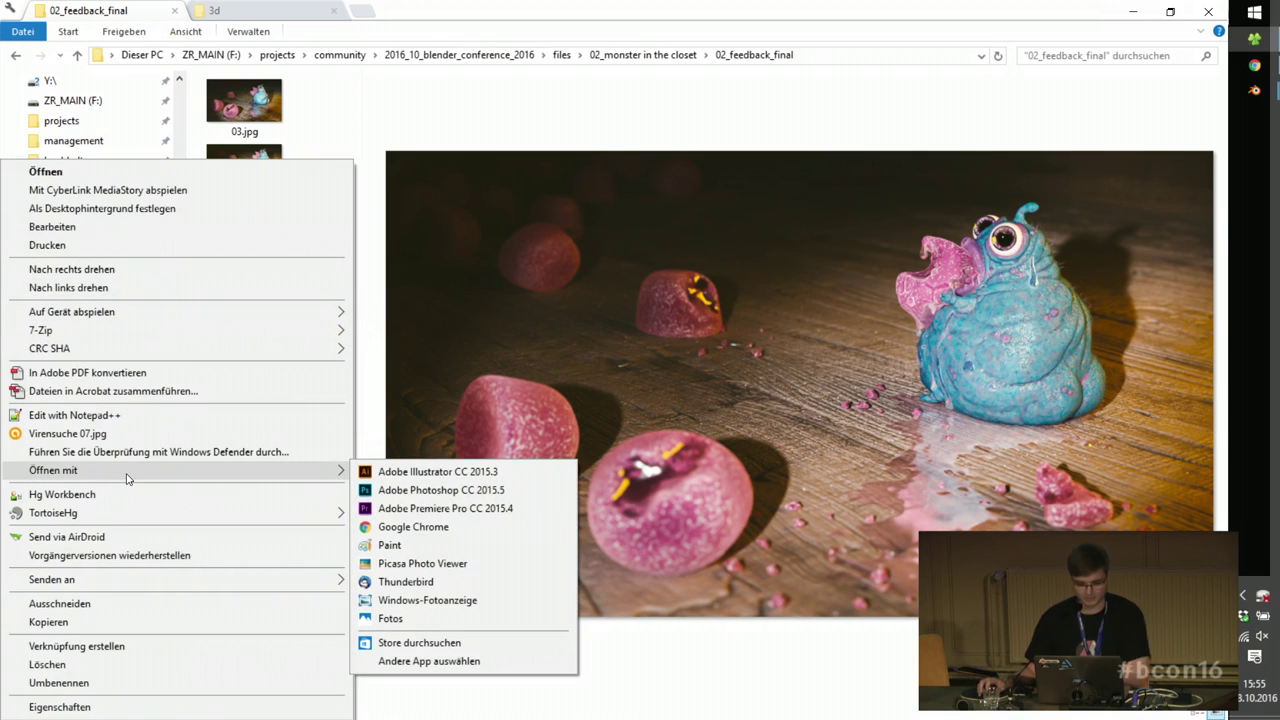
{"action": "left_click", "coordinate": [416, 604]}
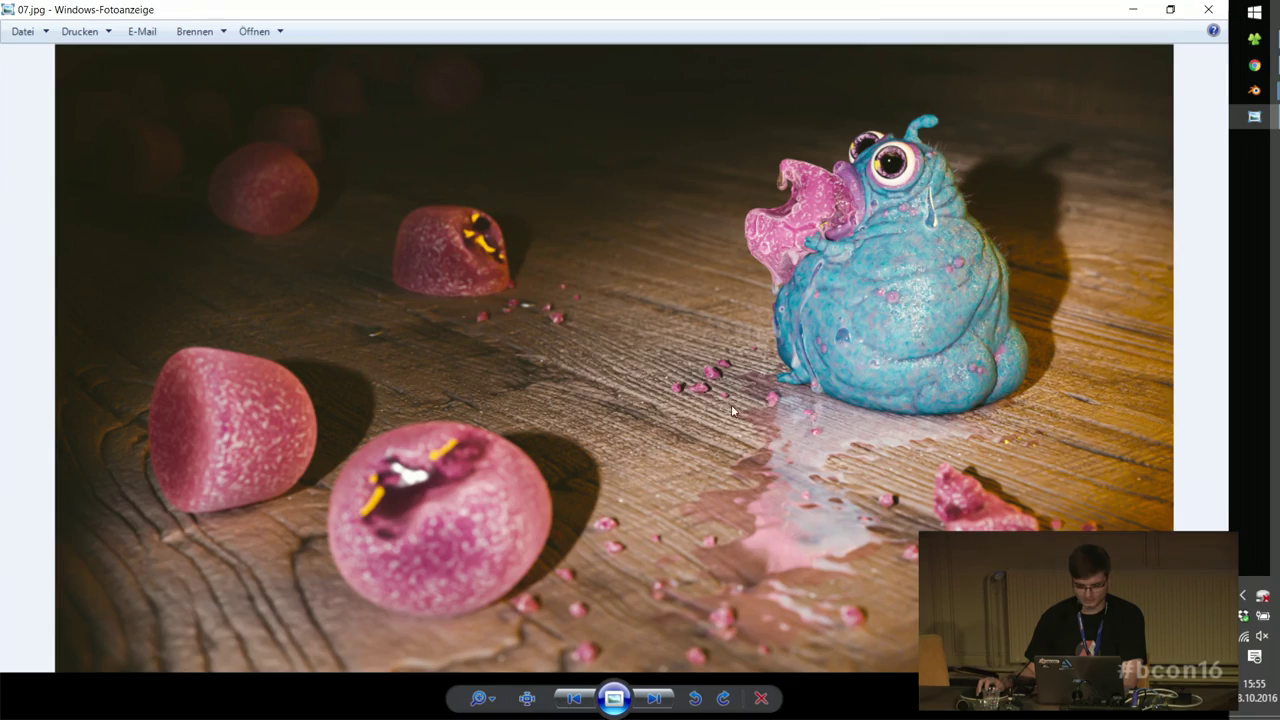
{"action": "scroll", "coordinate": [954, 319], "scroll_direction": "up", "scroll_amount": 8}
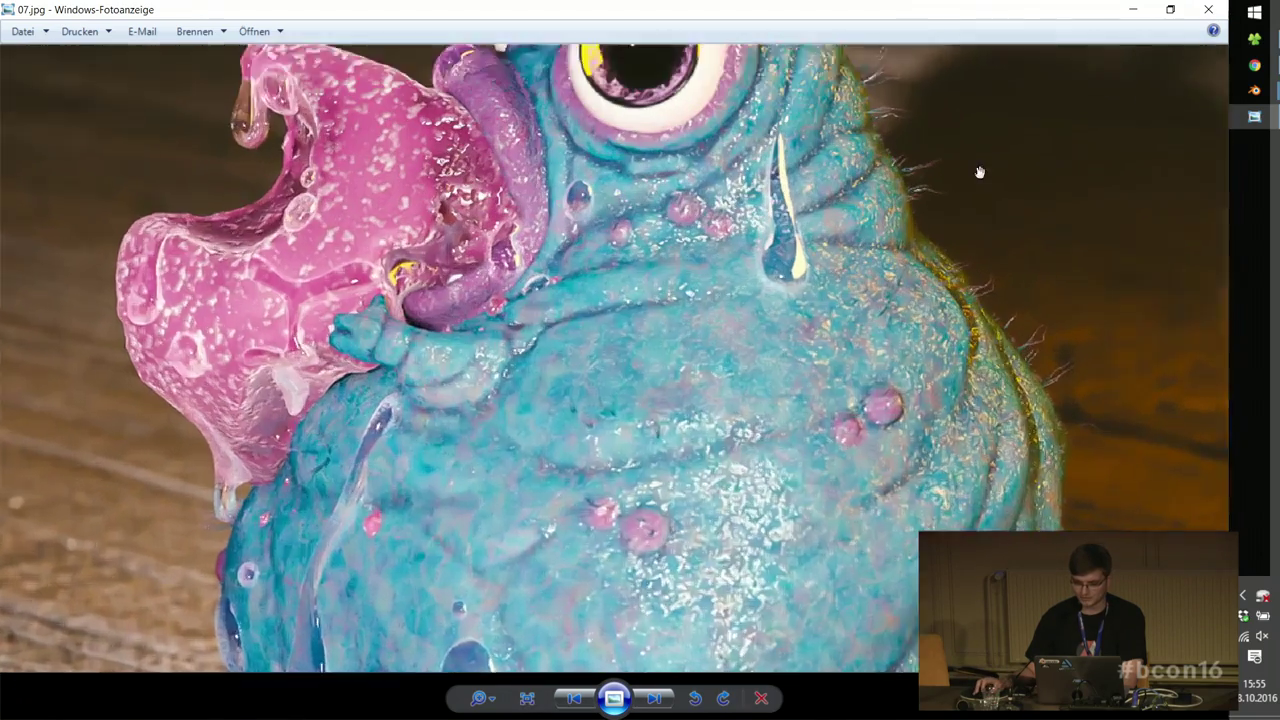
{"action": "scroll", "coordinate": [458, 272], "scroll_direction": "down", "scroll_amount": 3}
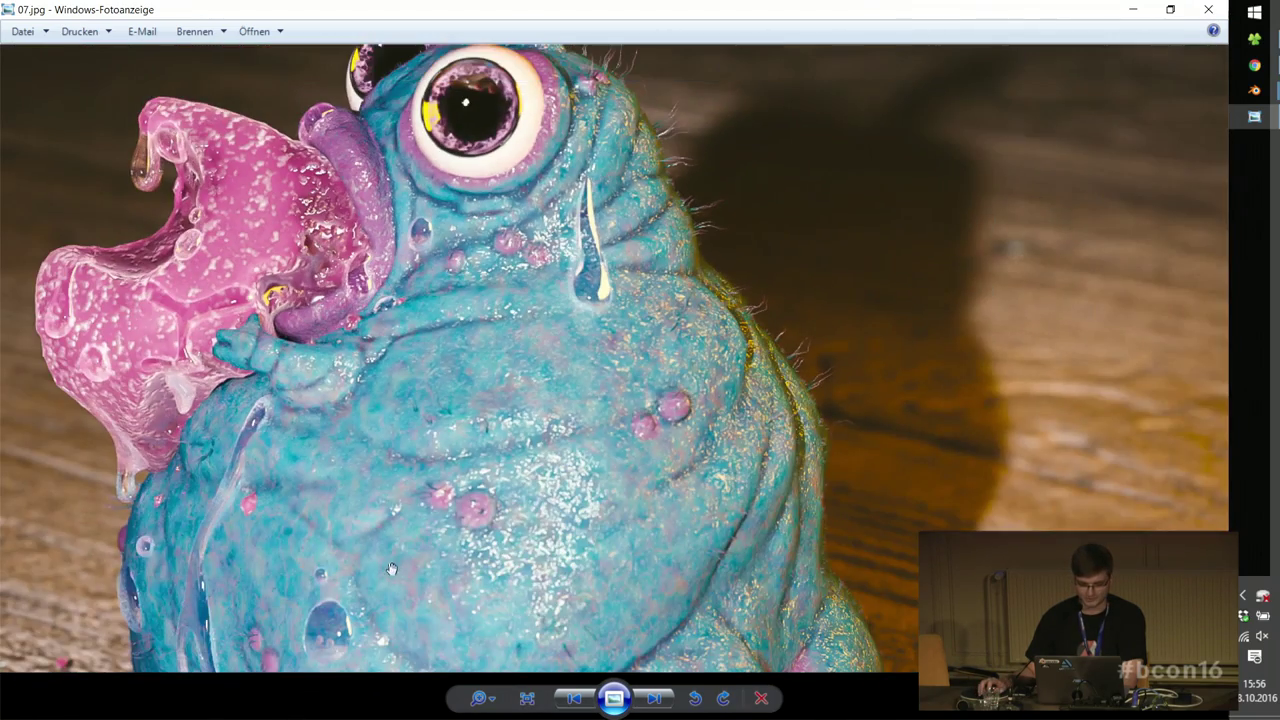
{"action": "scroll", "coordinate": [391, 569], "scroll_direction": "down", "scroll_amount": 4}
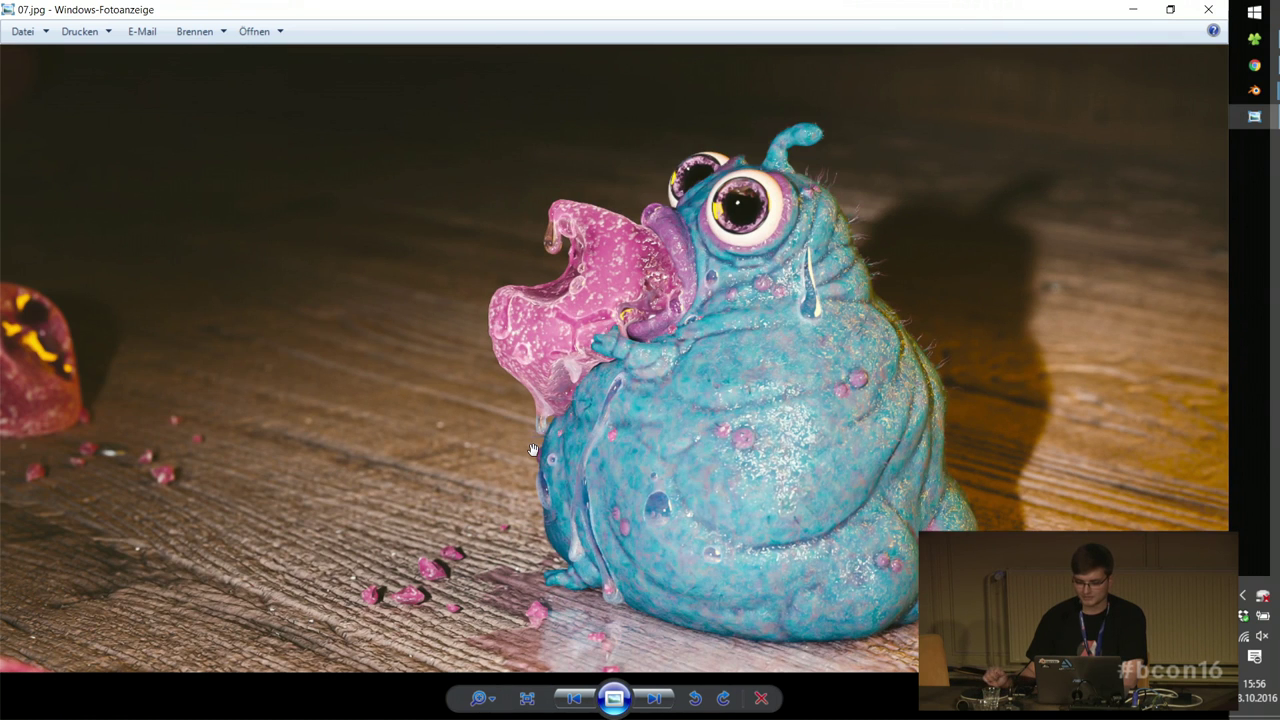
{"action": "scroll", "coordinate": [535, 443], "scroll_direction": "down", "scroll_amount": 3}
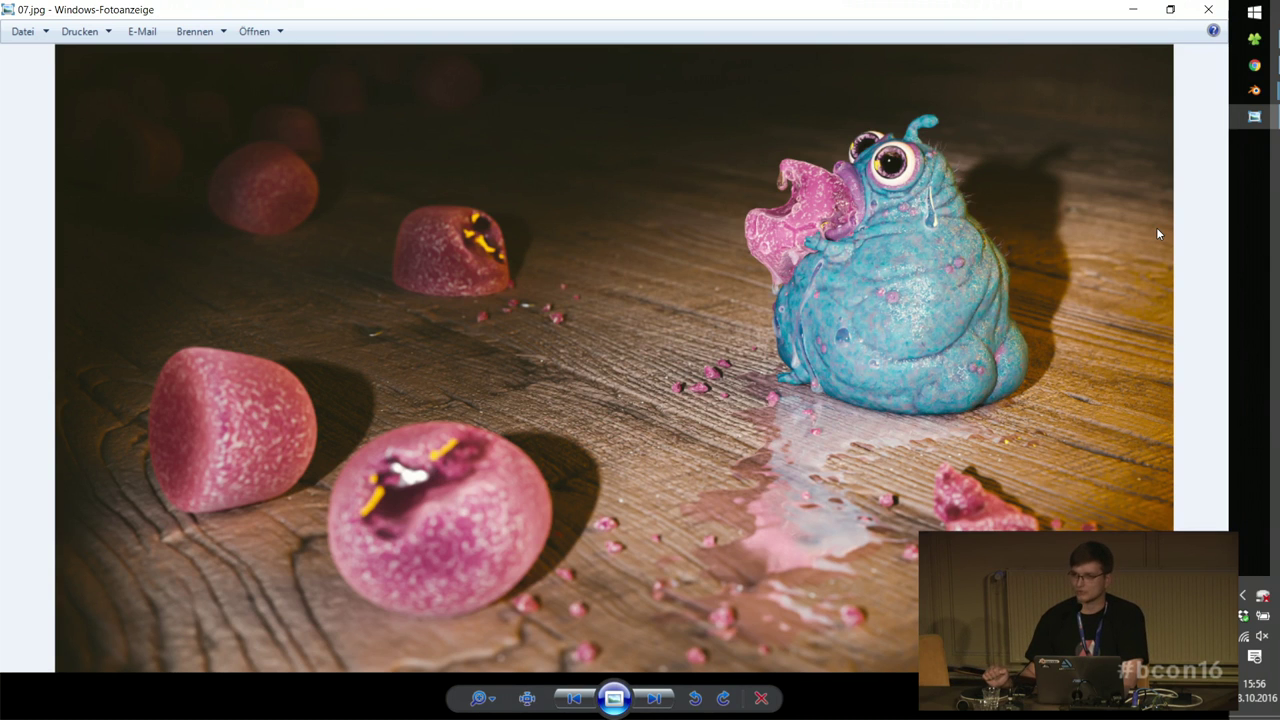
Step: Switch to the presentation in Chrome and advance the slideshow to the "Sculpt January" slide
{"action": "left_click", "coordinate": [1254, 39]}
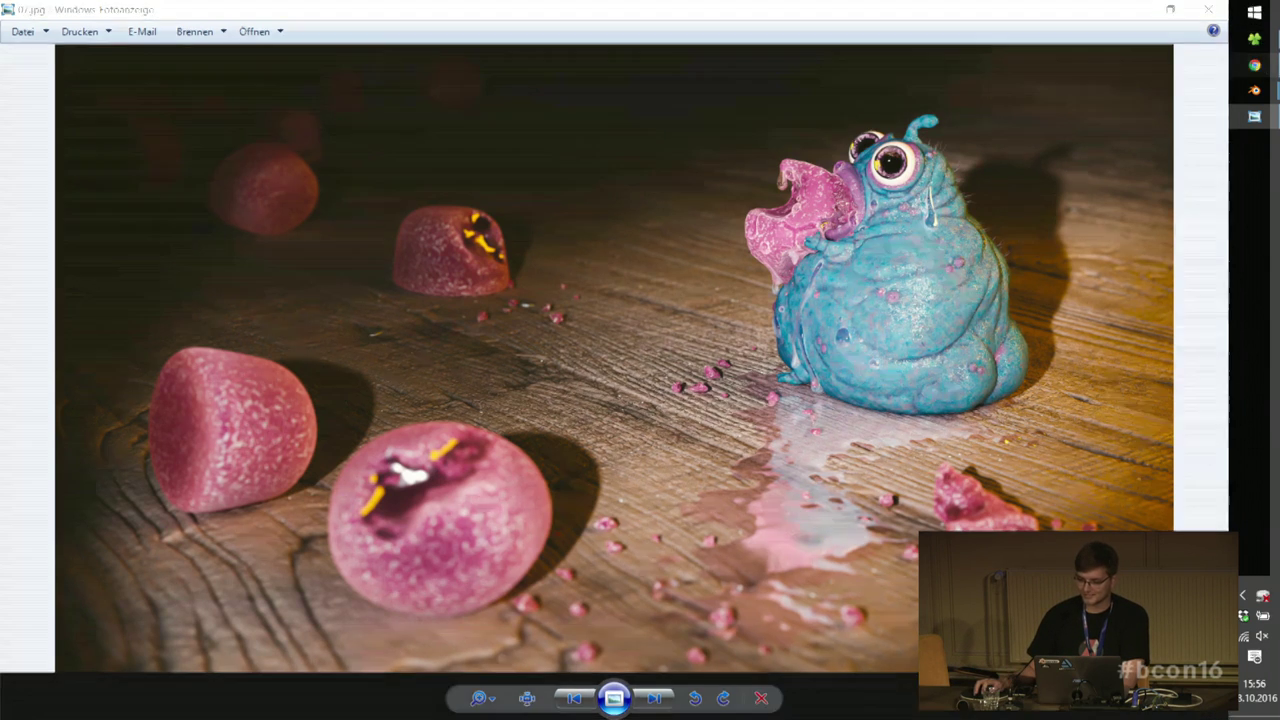
{"action": "key", "text": "Right"}
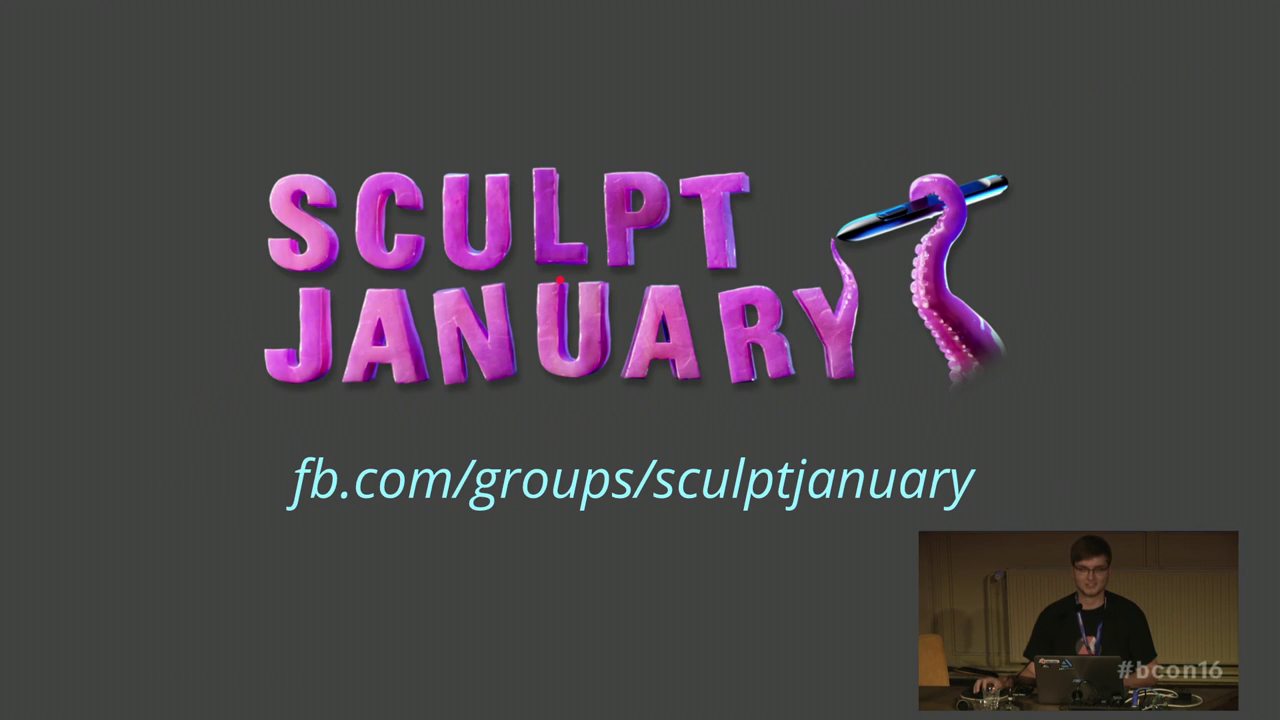